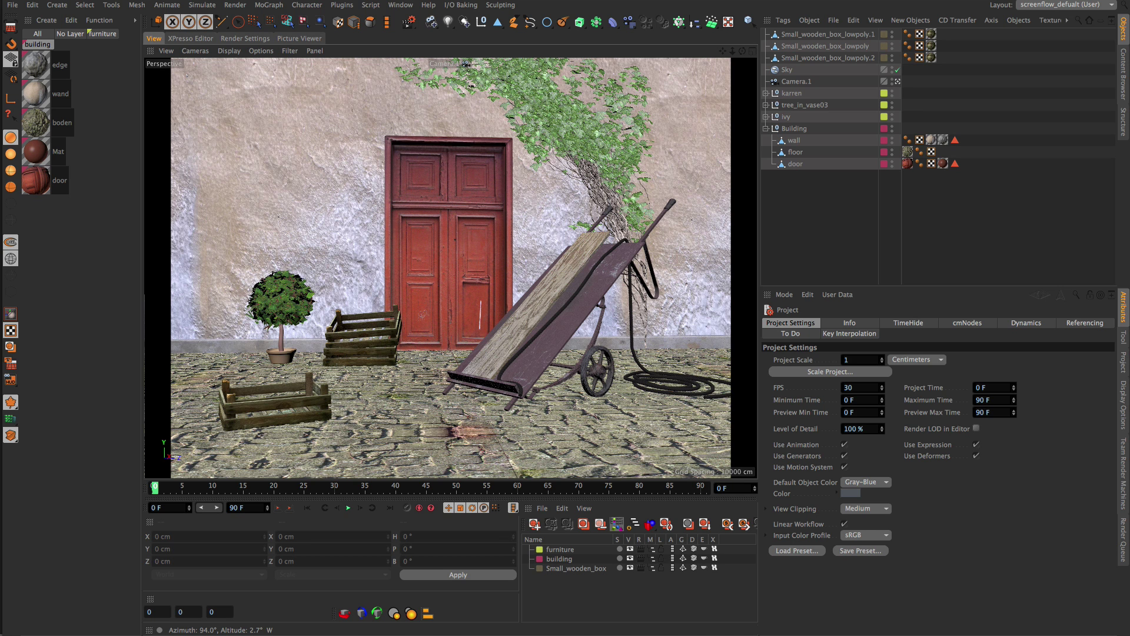
# Try copying the RegionKing null from RegionKing_V1_5.c4d into the door scene, and undo the paste.
pyautogui.press('super+o')
pyautogui.doubleClick(421, 65)
pyautogui.click(799, 47)
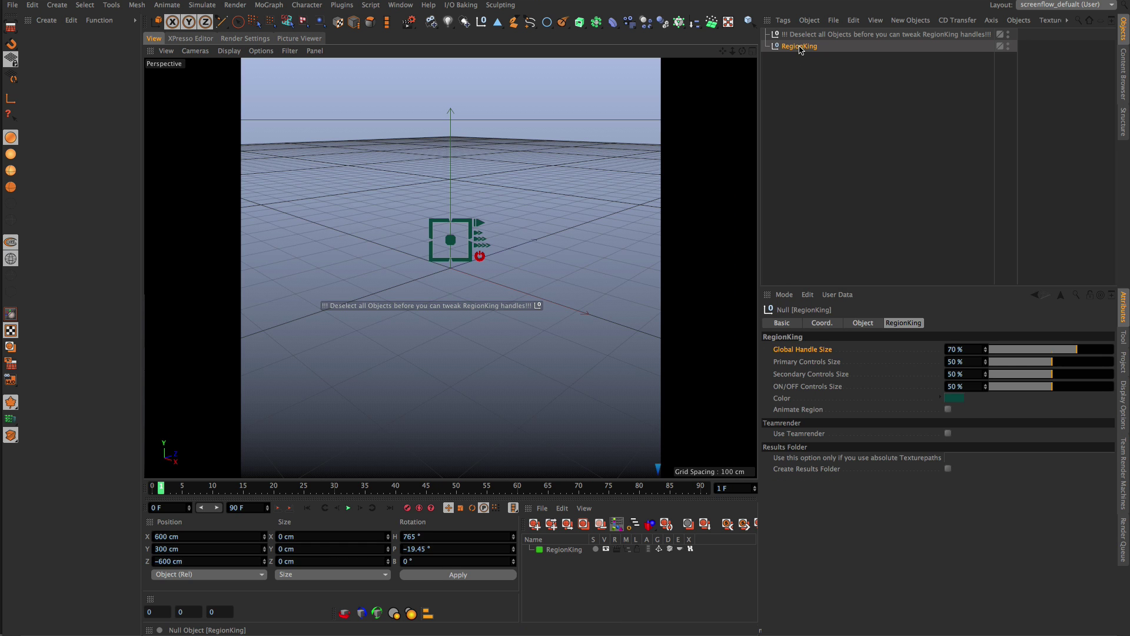
pyautogui.press('v')
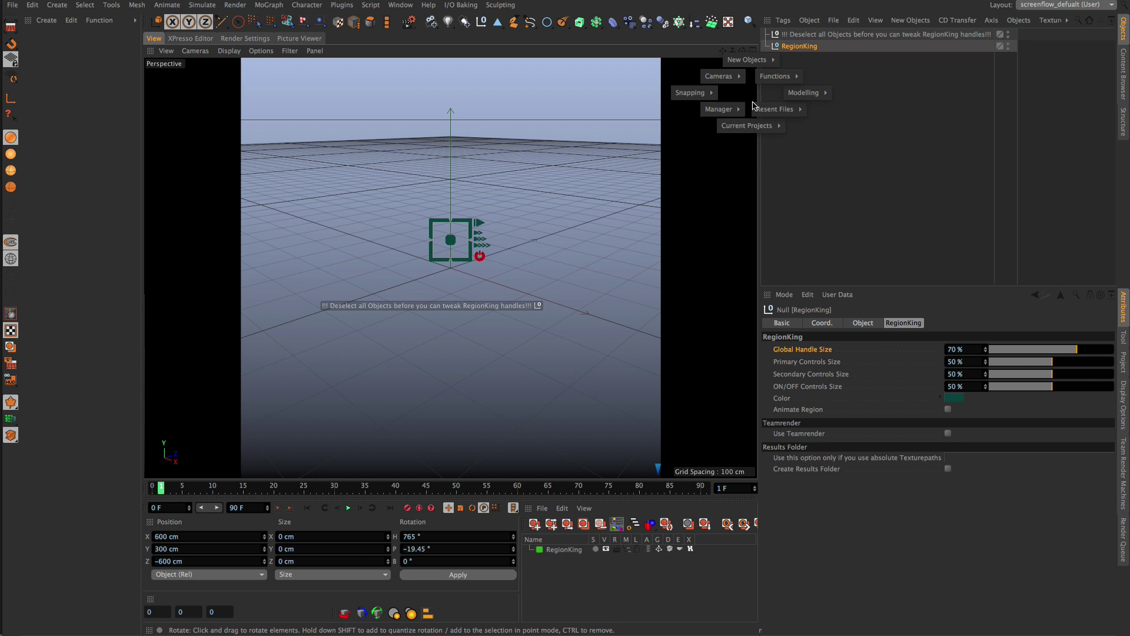
pyautogui.moveTo(746, 125)
pyautogui.click(733, 152)
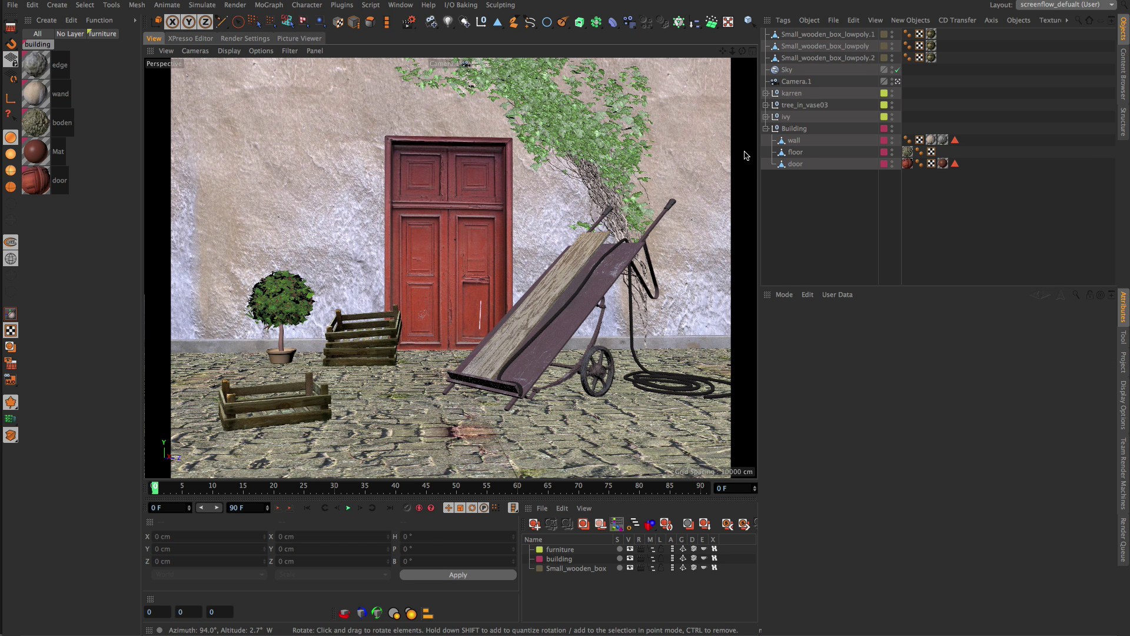
pyautogui.press('super+v')
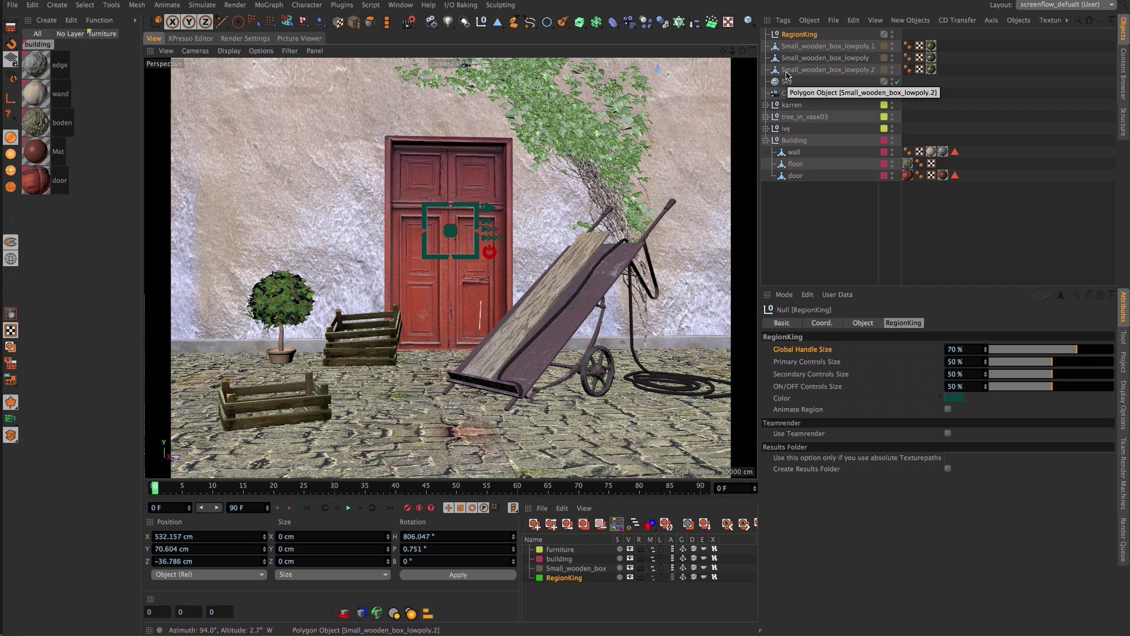
pyautogui.press('super+z')
# Merge the file RegionKing_V1_5.c4d from the Door folder into the door scene.
pyautogui.click(831, 20)
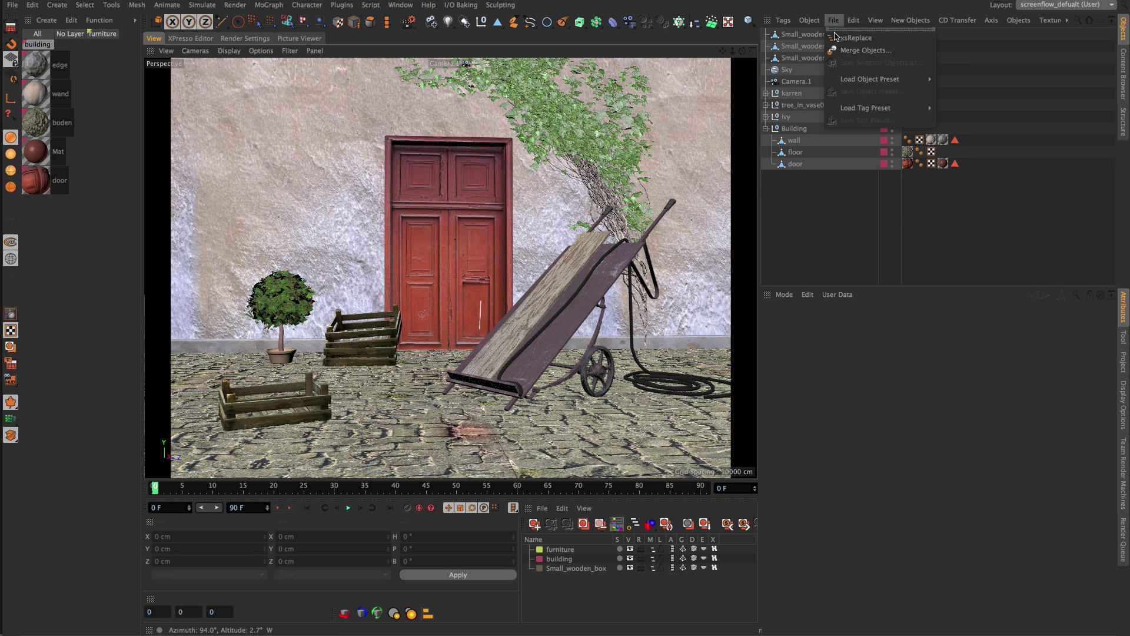
pyautogui.click(869, 52)
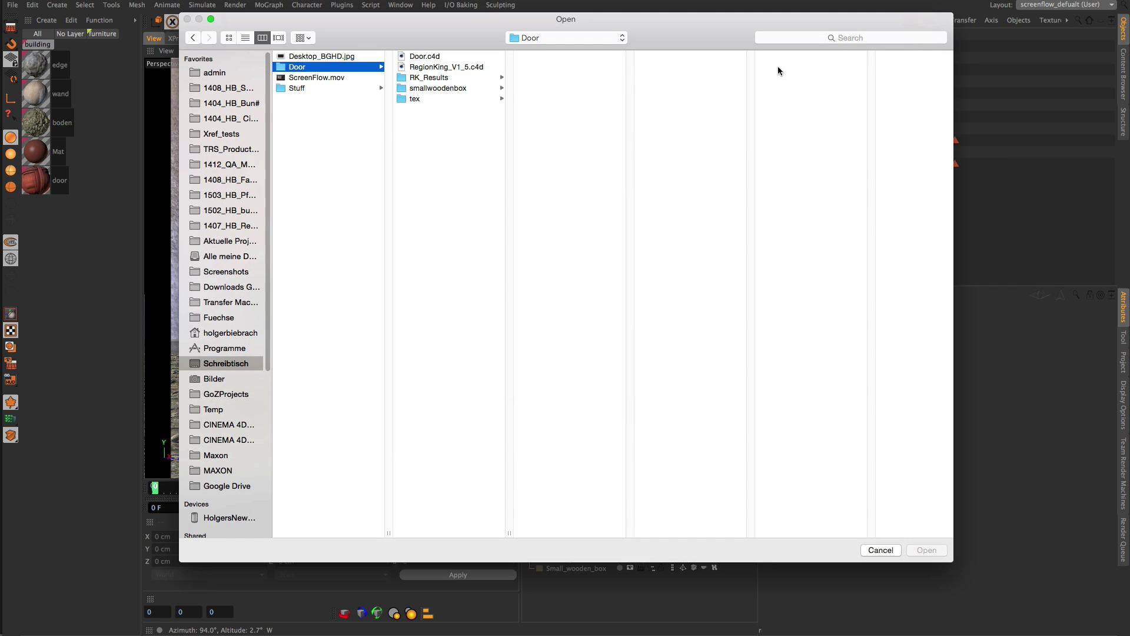
pyautogui.click(444, 67)
pyautogui.press('Return')
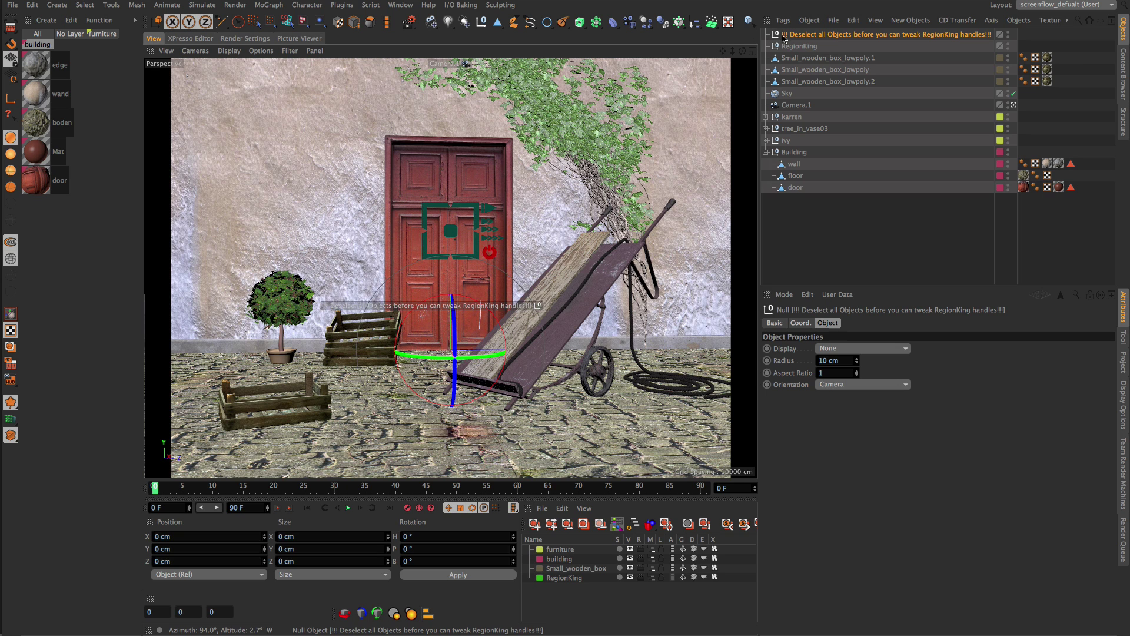
# Delete the merged "Deselect all Objects" notice null and the RegionKing null from the scene.
pyautogui.click(812, 47)
pyautogui.click(813, 34)
pyautogui.press('Delete')
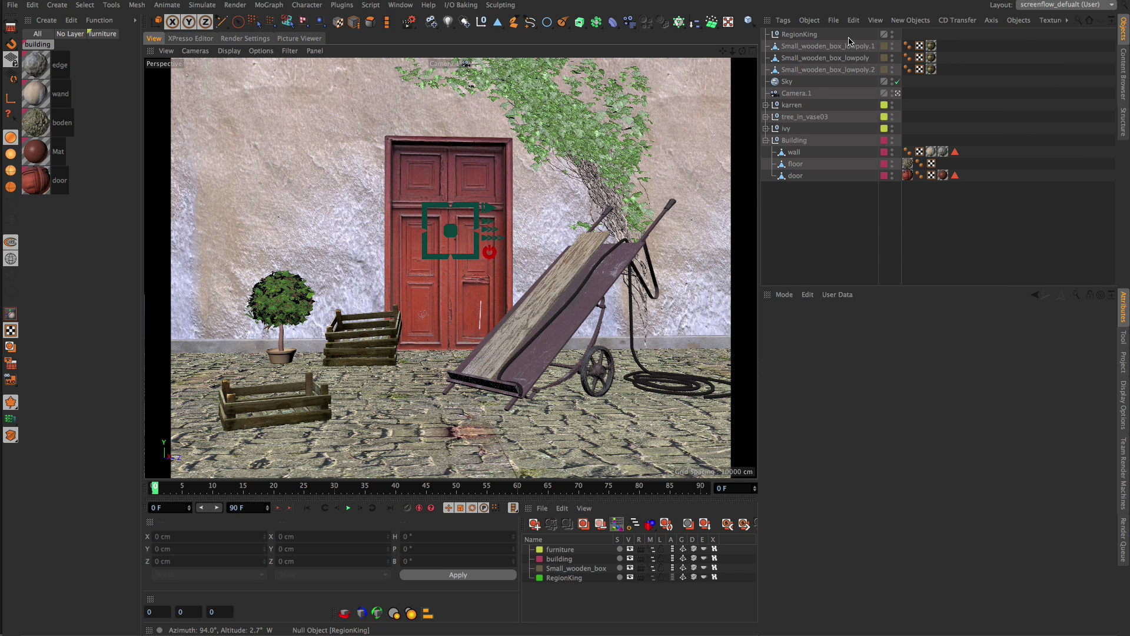
pyautogui.click(794, 35)
pyautogui.press('Delete')
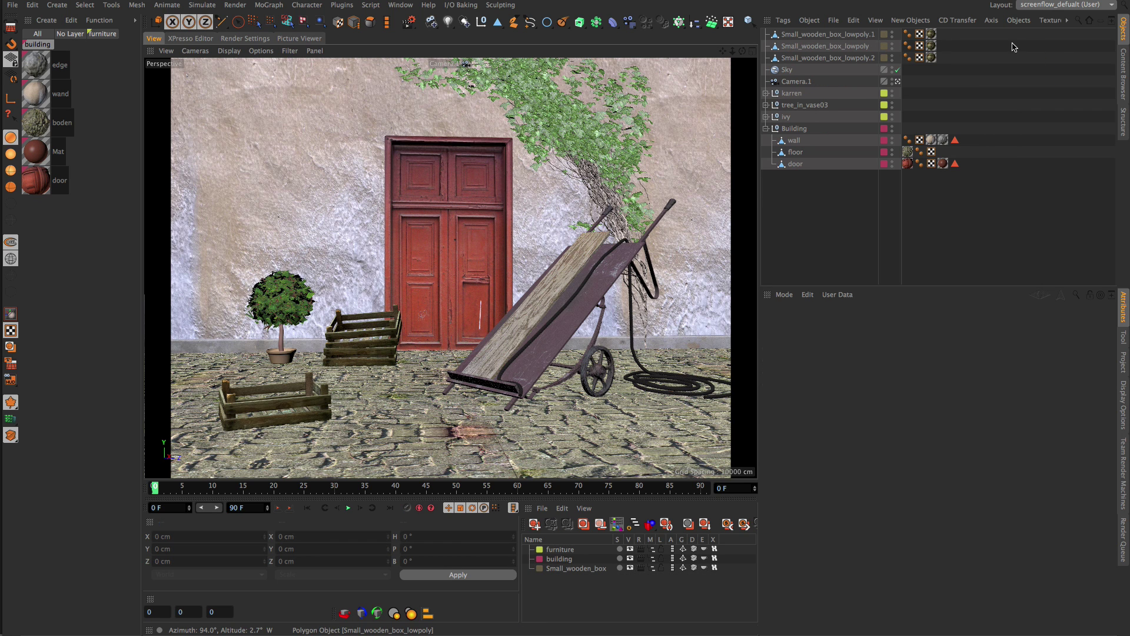
# Add the RegionKing preset from the Content Browser to the door scene and leave all objects deselected.
pyautogui.click(1122, 72)
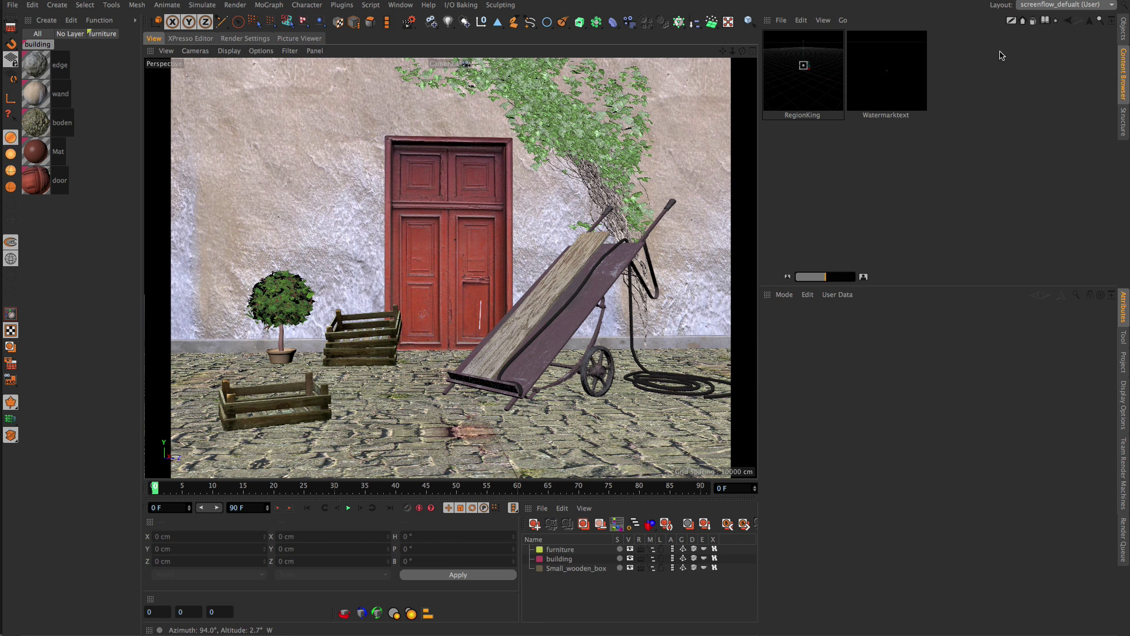
pyautogui.click(817, 74)
pyautogui.moveTo(807, 69); pyautogui.dragTo(539, 150)
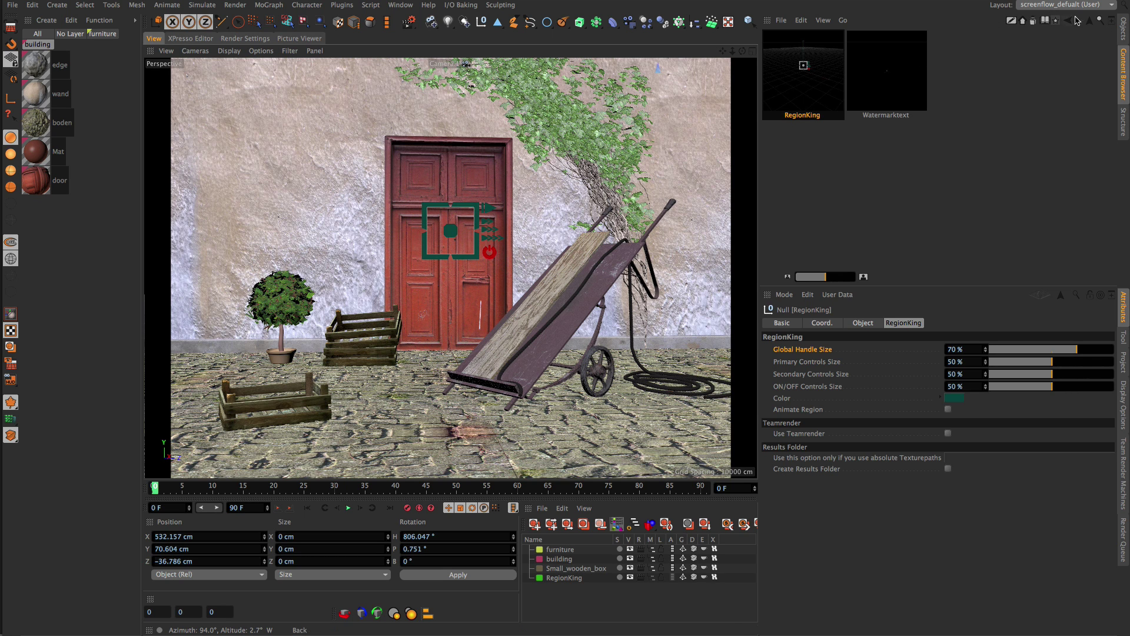
pyautogui.click(1123, 29)
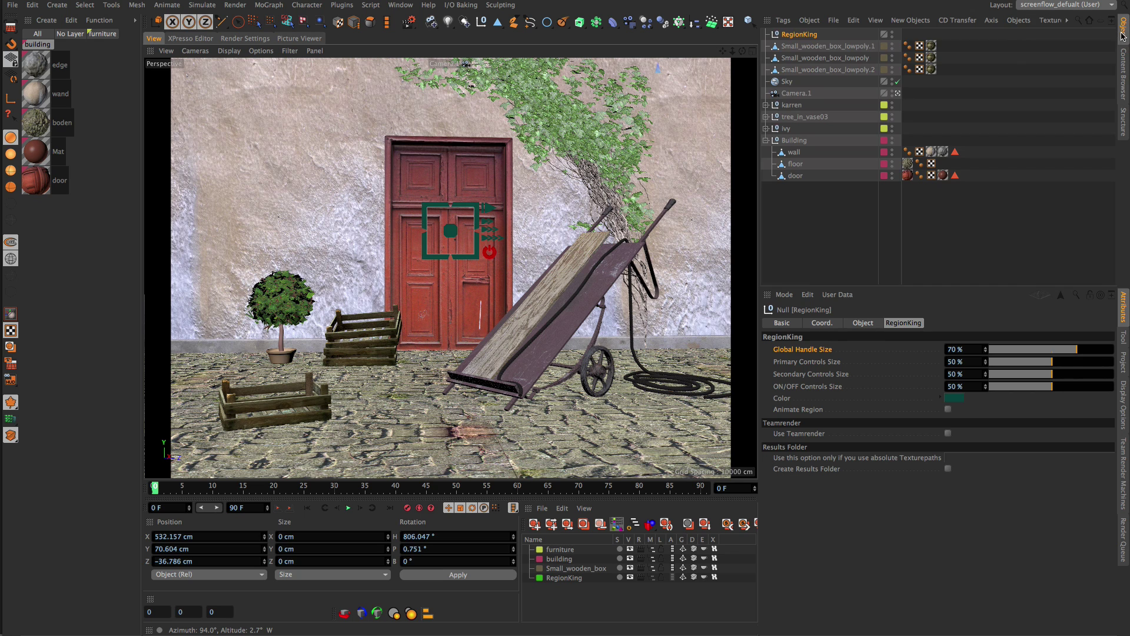
pyautogui.click(789, 204)
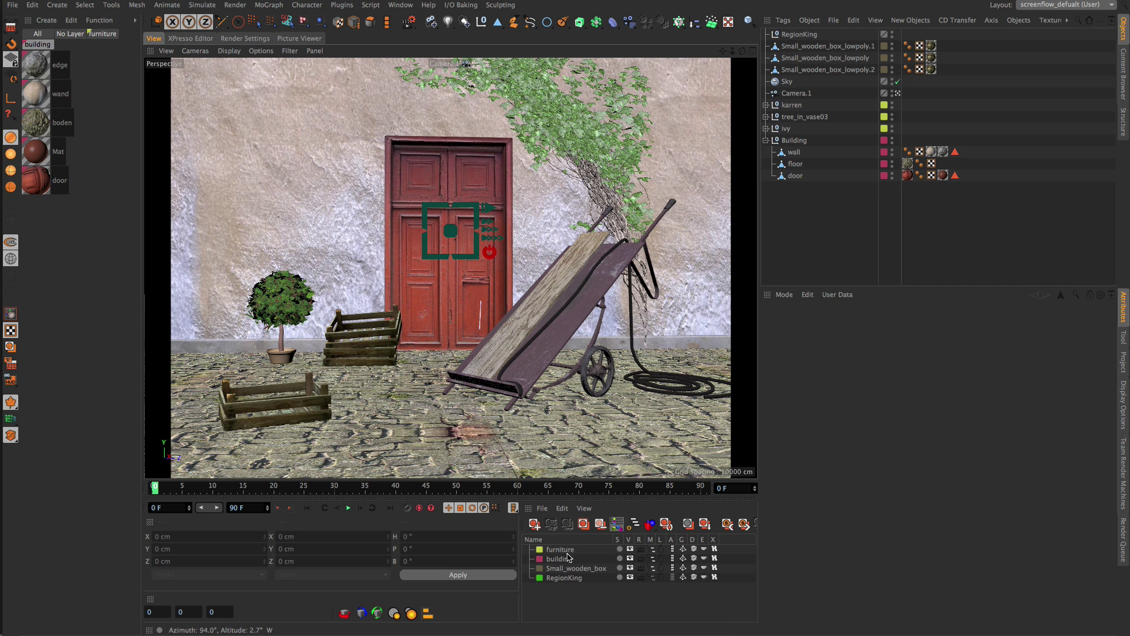
# Toggle the RegionKing layer's viewport visibility off and back on.
pyautogui.click(564, 578)
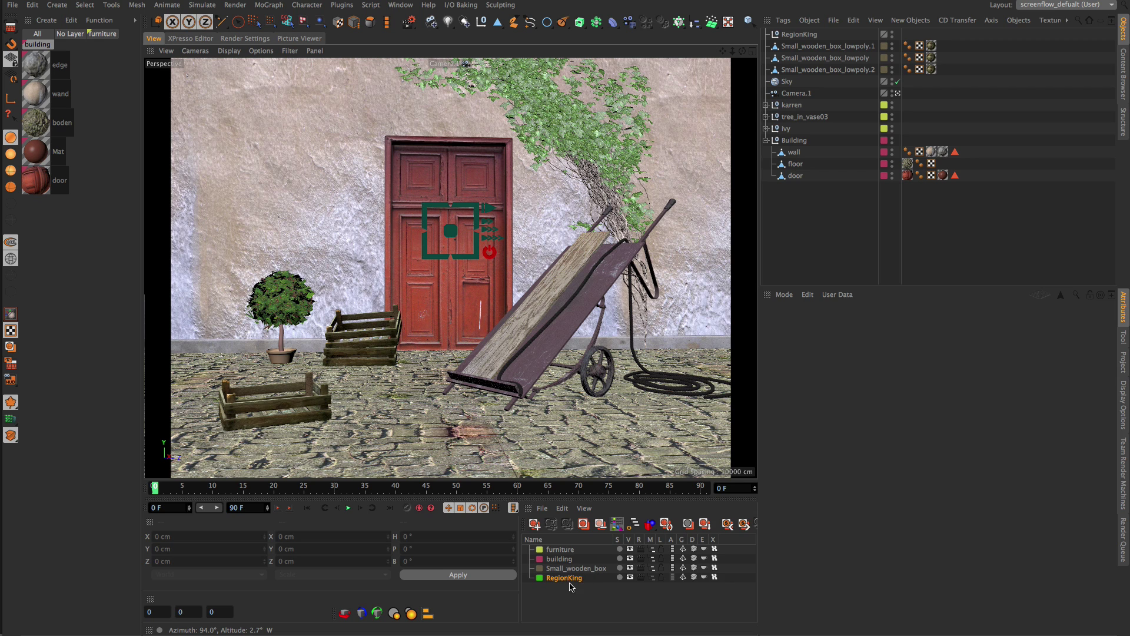
pyautogui.click(630, 578)
pyautogui.click(630, 578)
pyautogui.click(631, 578)
pyautogui.click(630, 578)
# Set RegionKing's Global Handle Size to 85% and its Primary Controls Size to 45%.
pyautogui.click(790, 34)
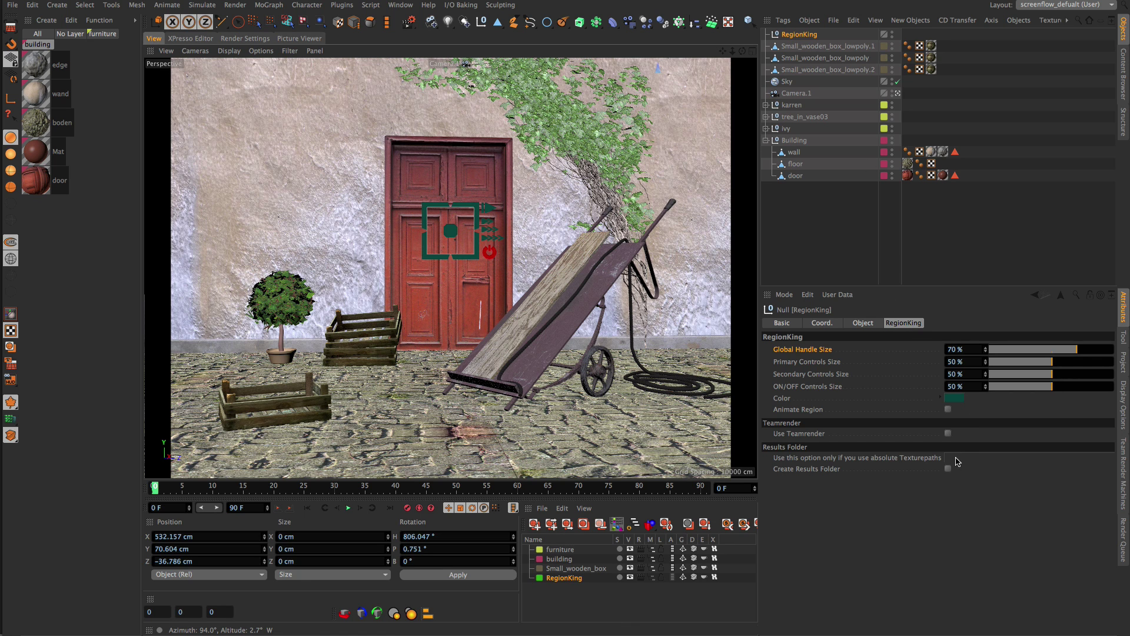
pyautogui.moveTo(1072, 350); pyautogui.dragTo(1045, 362)
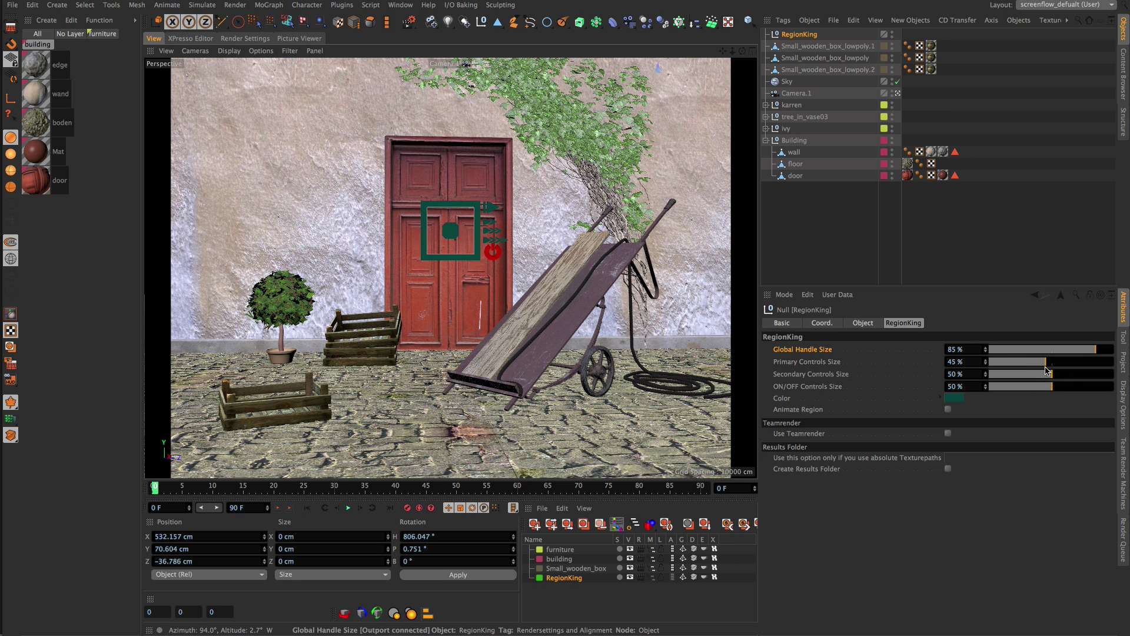
# Change the RegionKing handle colour to a brighter green and deselect the object.
pyautogui.click(959, 398)
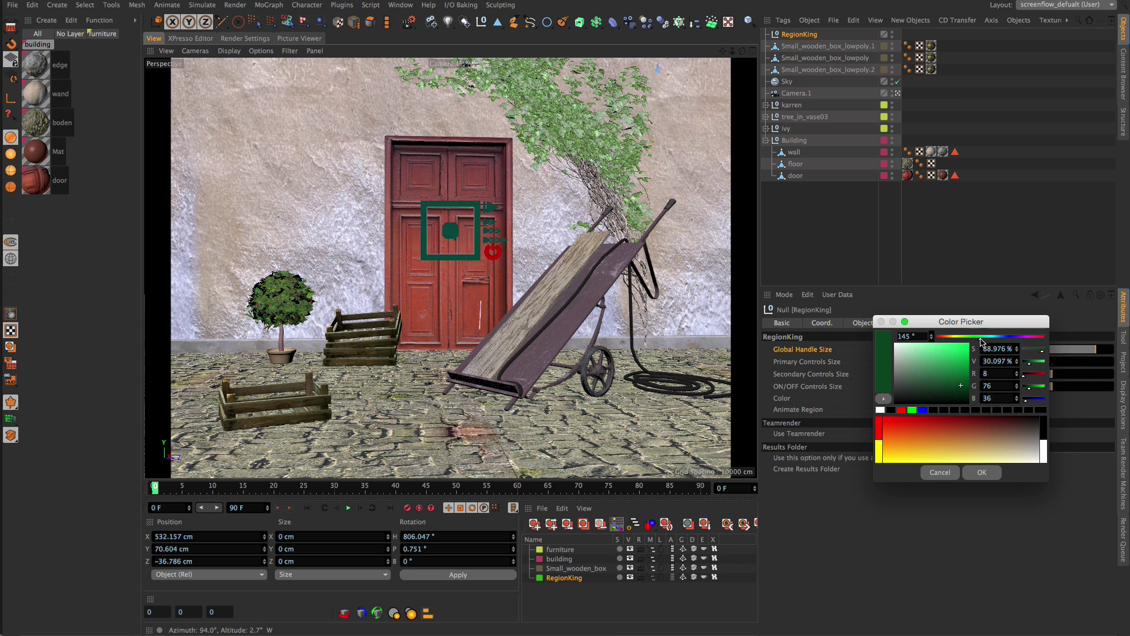
pyautogui.click(964, 377)
pyautogui.click(982, 472)
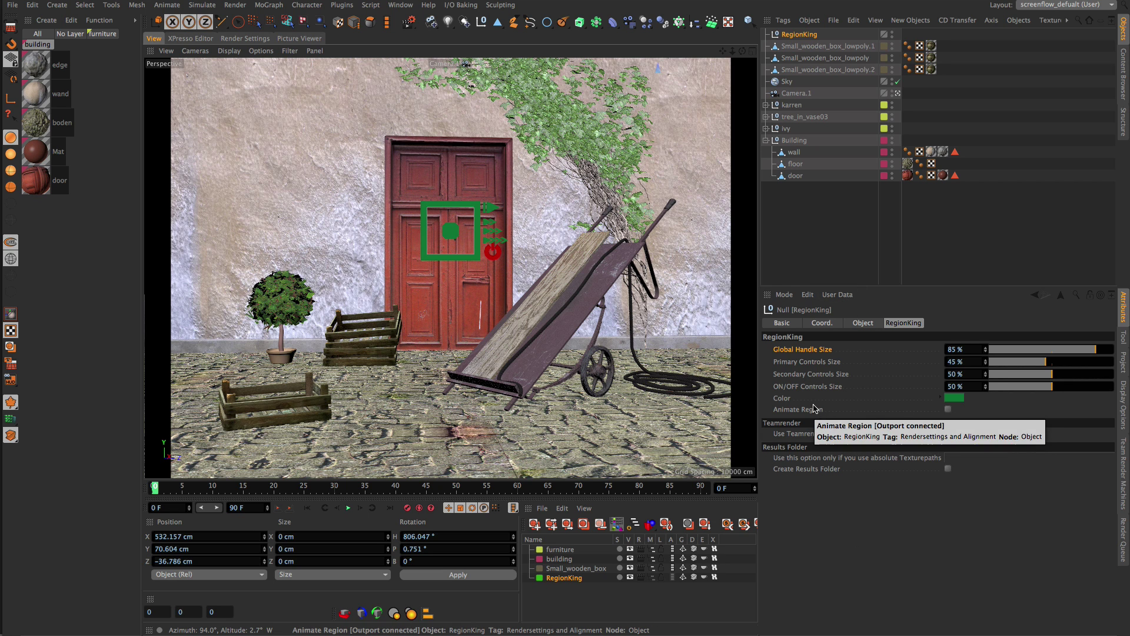
pyautogui.click(800, 183)
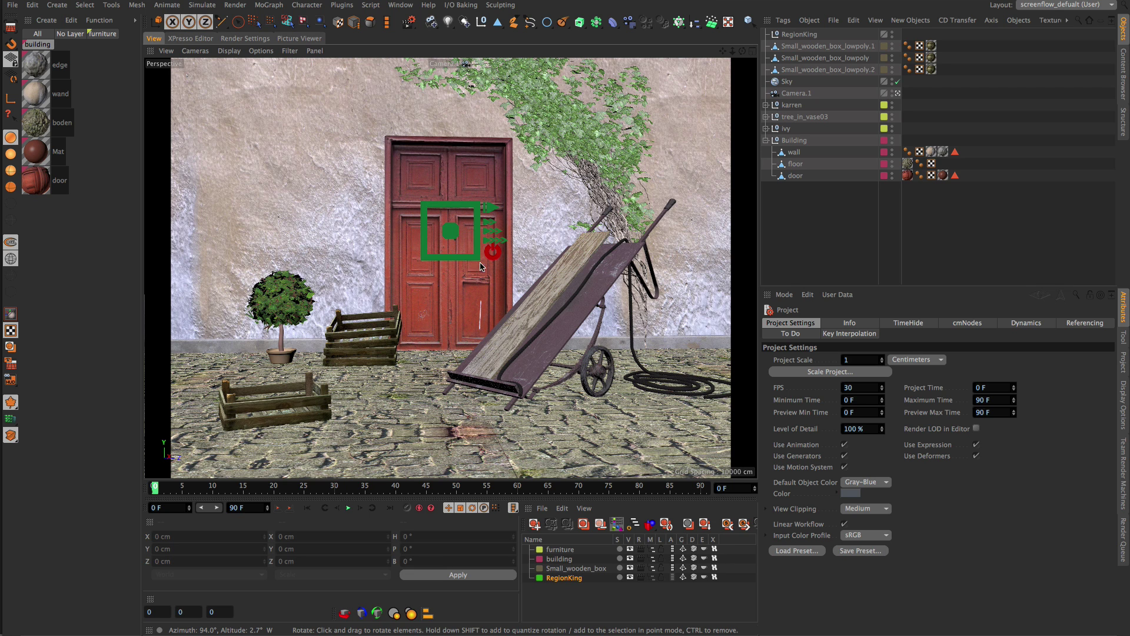
# Change the RegionKing handle colour to dark blue.
pyautogui.click(795, 35)
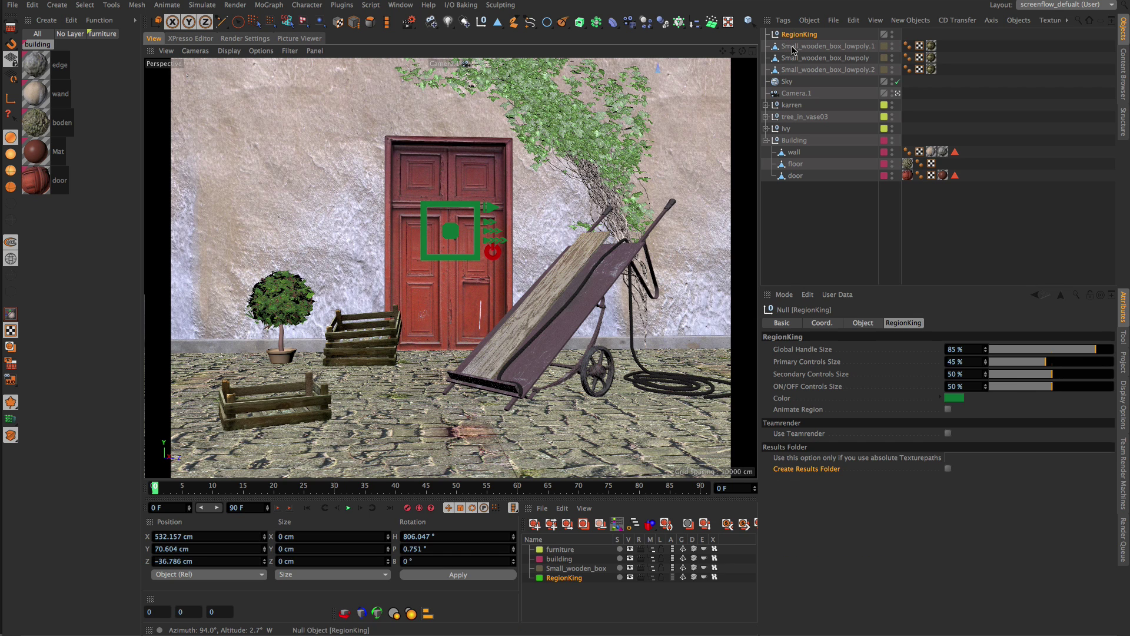
pyautogui.click(954, 397)
pyautogui.click(990, 336)
pyautogui.moveTo(947, 371); pyautogui.dragTo(940, 377)
pyautogui.click(961, 470)
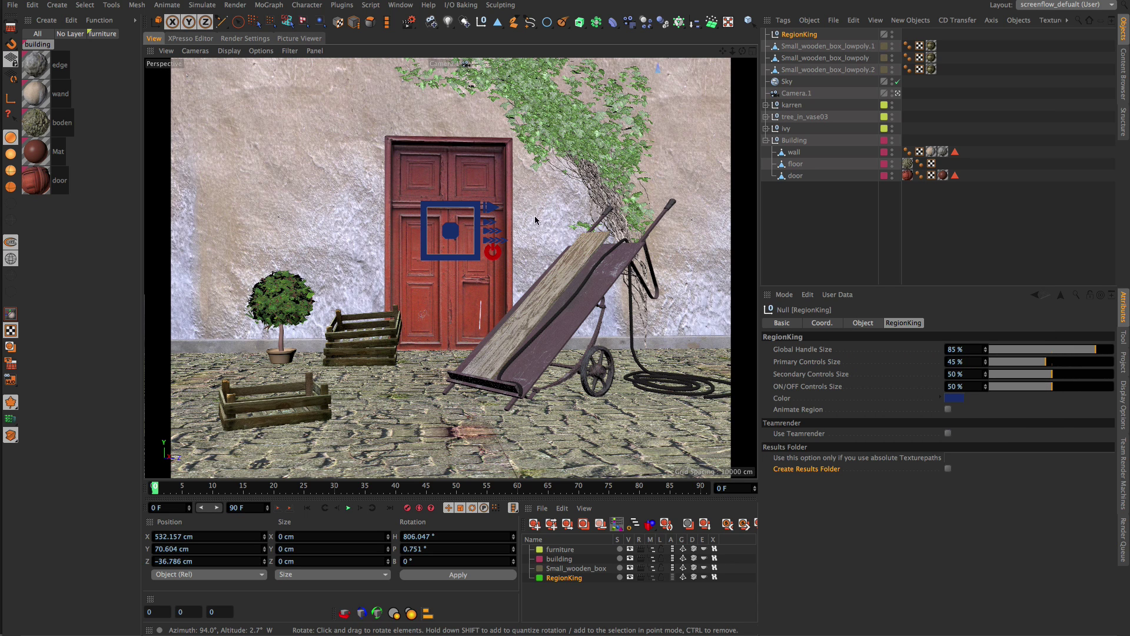
# With nothing selected, enlarge the render region by its corner handles until it frames the whole red door.
pyautogui.click(780, 225)
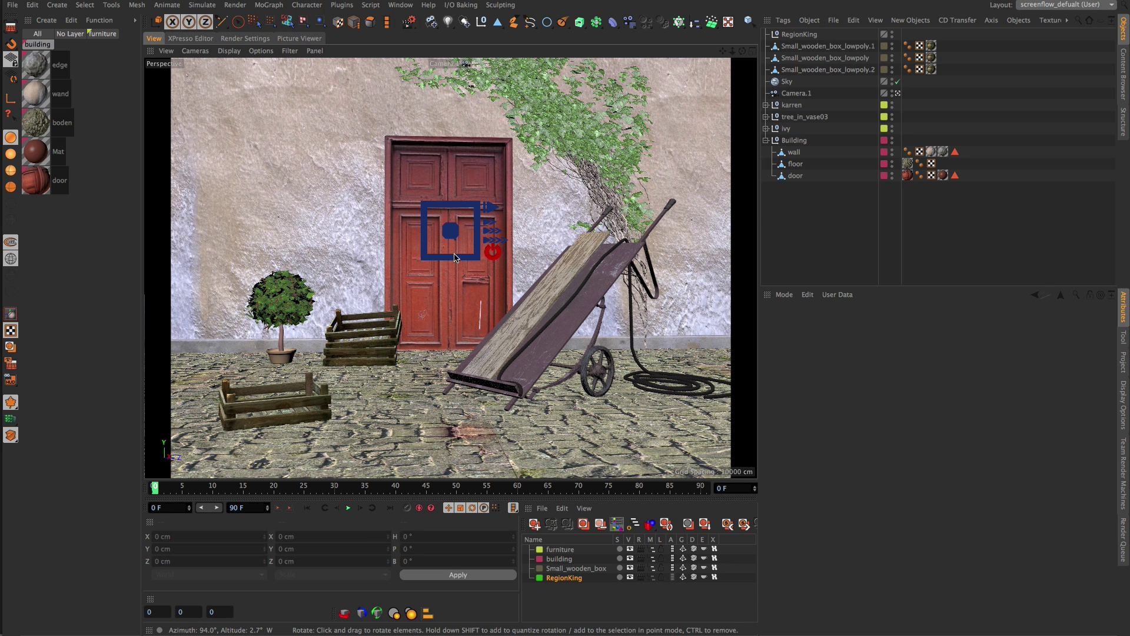
pyautogui.moveTo(429, 262); pyautogui.dragTo(368, 359)
pyautogui.moveTo(471, 203); pyautogui.dragTo(532, 121)
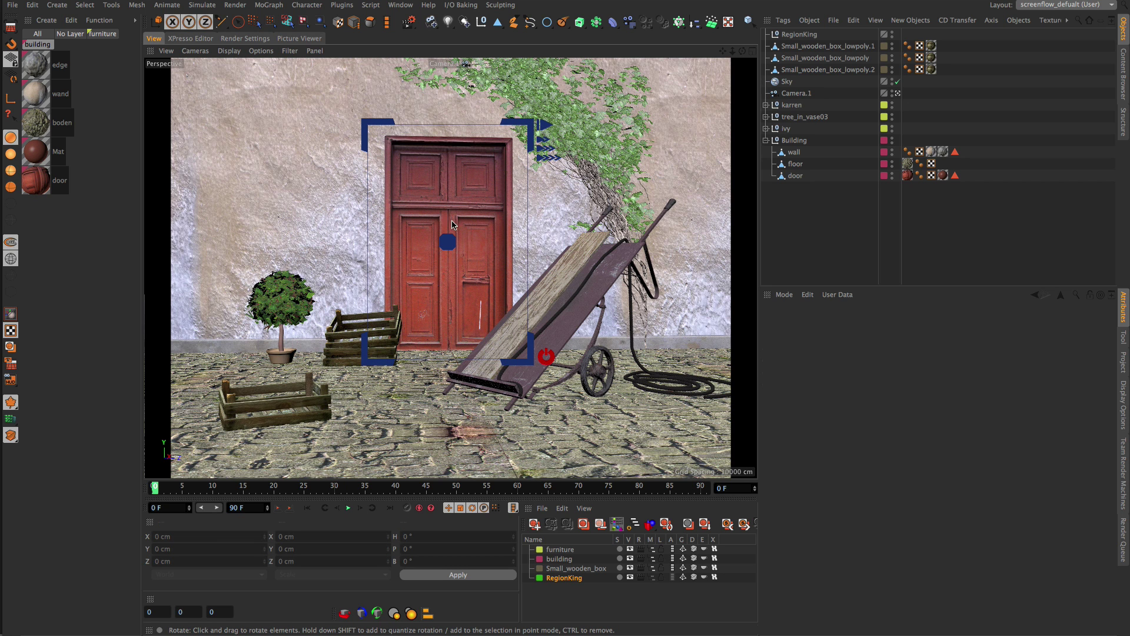
pyautogui.moveTo(448, 243)
pyautogui.mouseDown()
pyautogui.moveTo(615, 261)
pyautogui.moveTo(443, 233)
pyautogui.moveTo(450, 317)
pyautogui.moveTo(434, 234)
pyautogui.moveTo(447, 237)
pyautogui.mouseUp()
pyautogui.moveTo(365, 355); pyautogui.dragTo(346, 369)
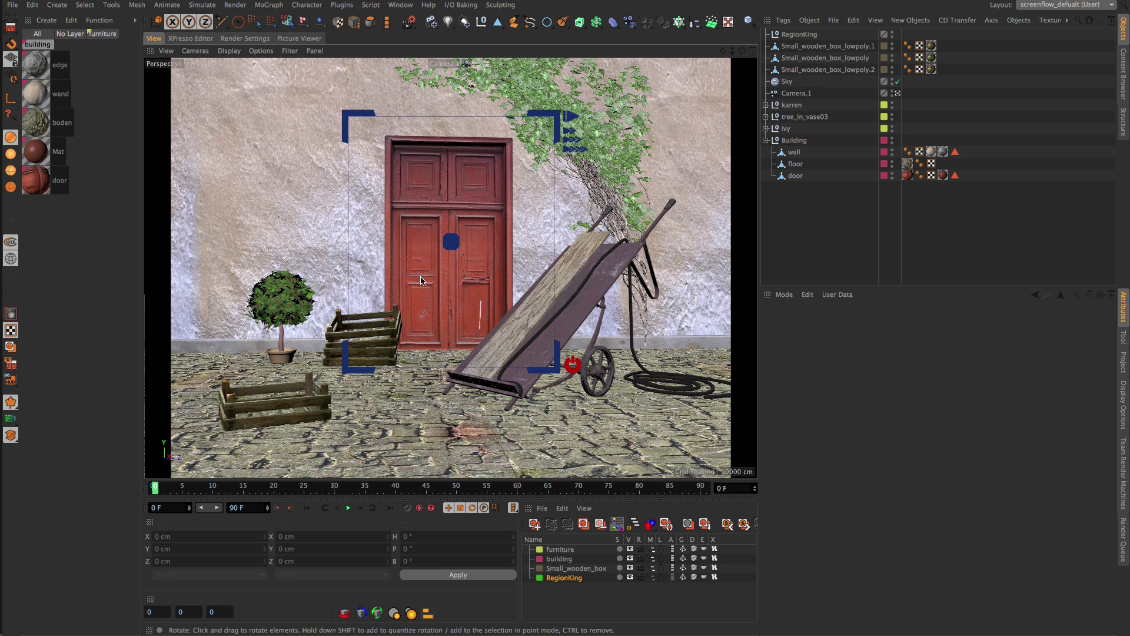
# Reset the render region to its default frame and shift it slightly left and up over the door.
pyautogui.click(452, 242)
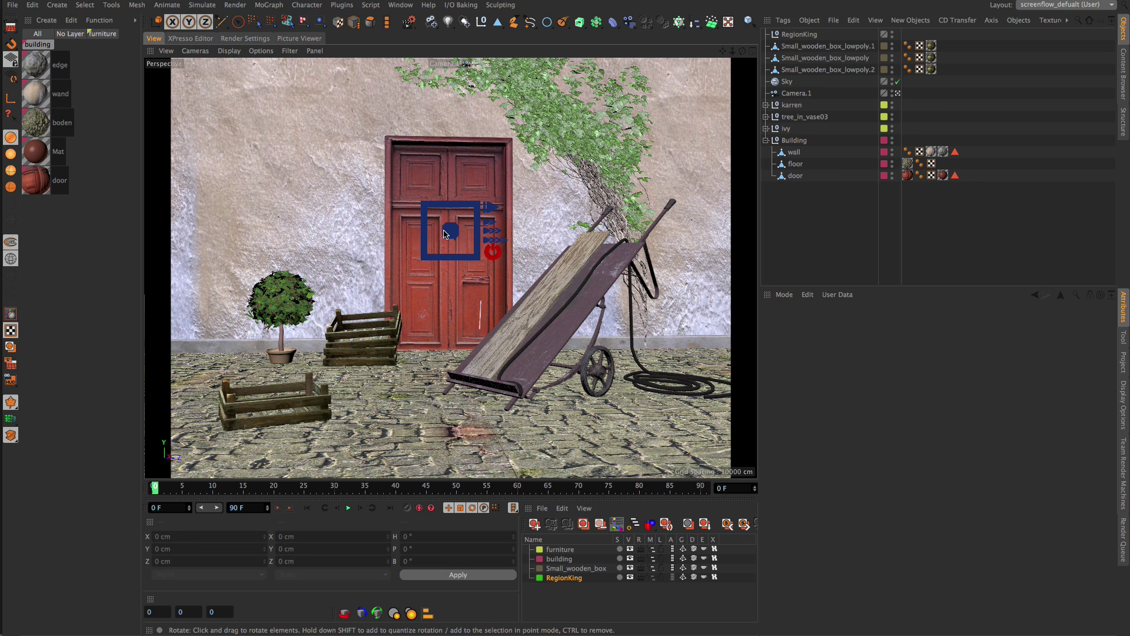
pyautogui.click(449, 228)
pyautogui.moveTo(451, 231)
pyautogui.mouseDown()
pyautogui.moveTo(474, 236)
pyautogui.moveTo(446, 226)
pyautogui.moveTo(445, 263)
pyautogui.moveTo(445, 229)
pyautogui.mouseUp()
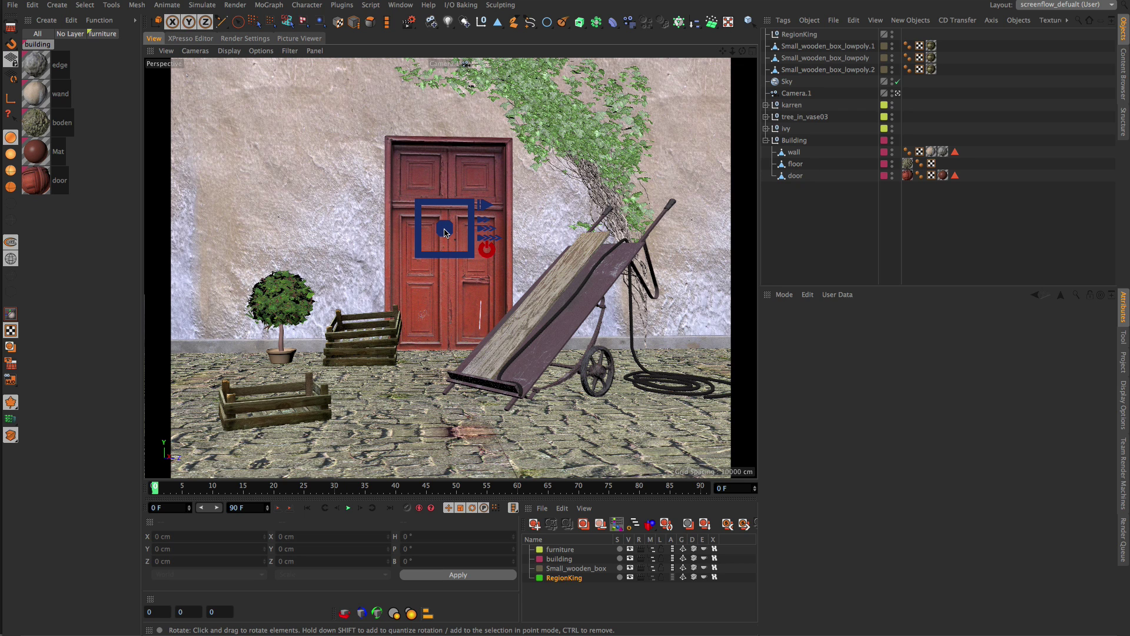
pyautogui.click(445, 229)
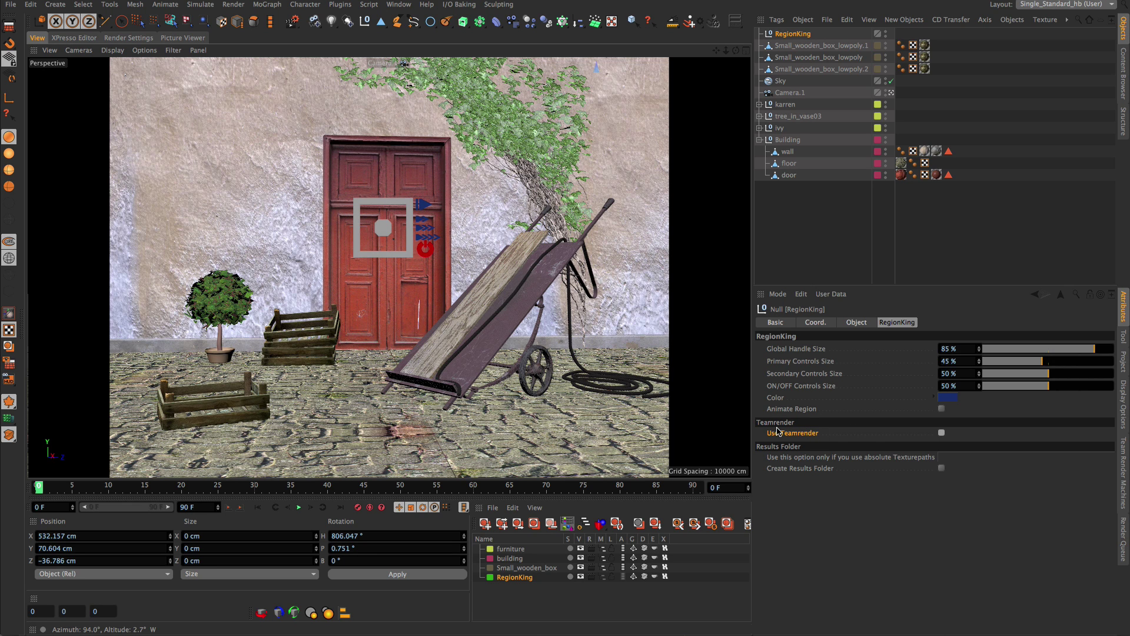
# Enable Use Teamrender and Create Results Folder for the RegionKing object.
pyautogui.click(942, 432)
pyautogui.click(941, 467)
pyautogui.click(916, 457)
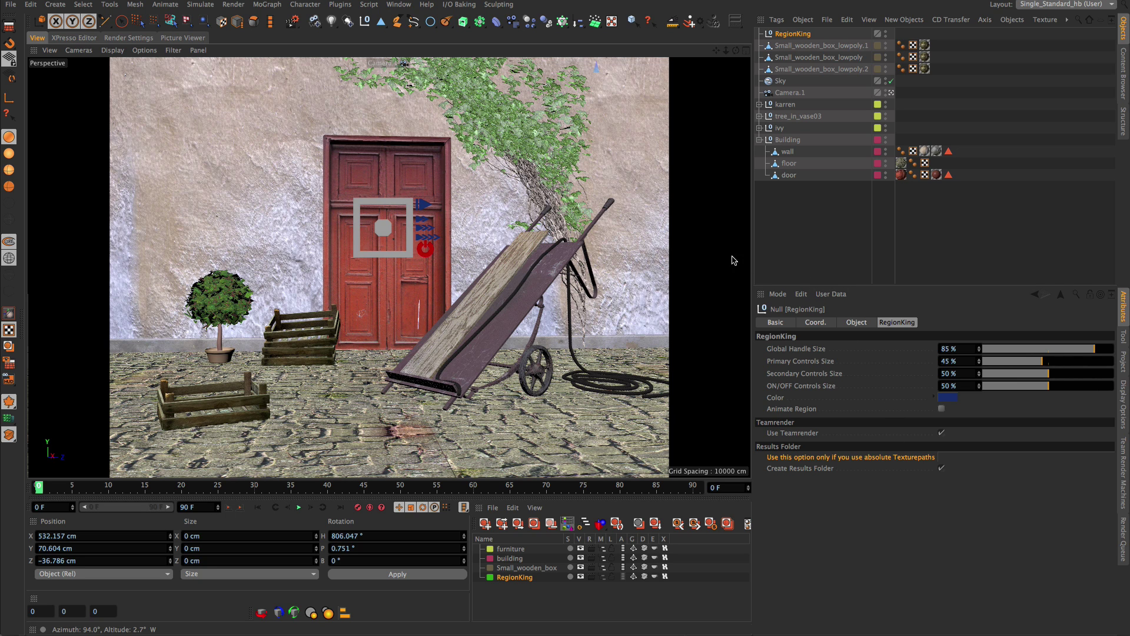
# Set texture Path 1 in the Files preferences to the project's Door/tex folder and close the preferences.
pyautogui.press('super+e')
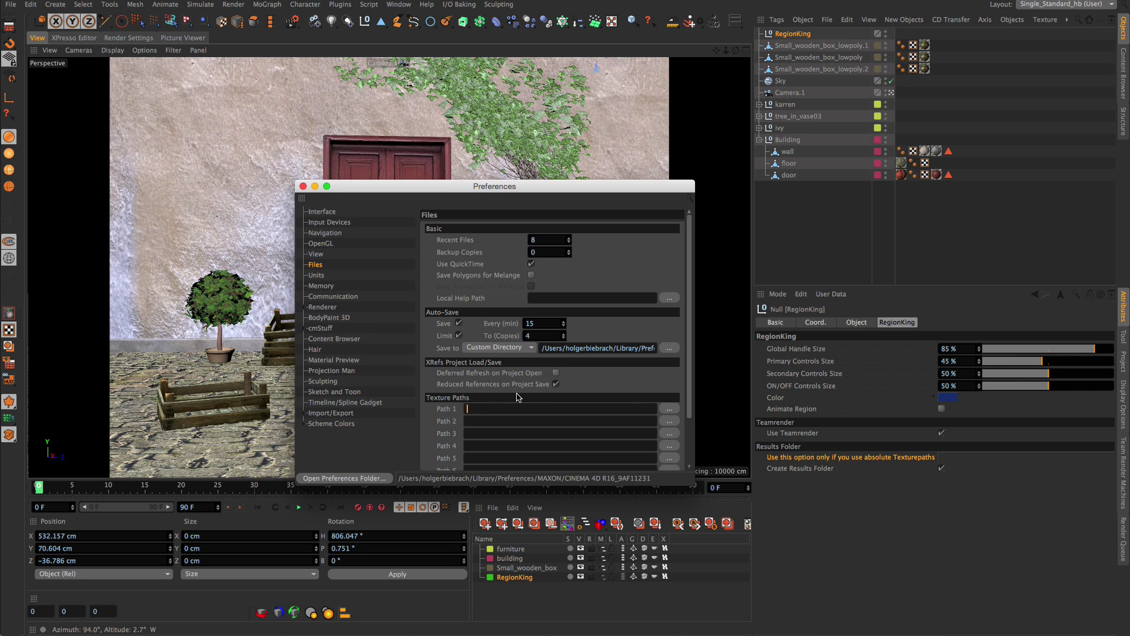
pyautogui.click(670, 408)
pyautogui.click(411, 77)
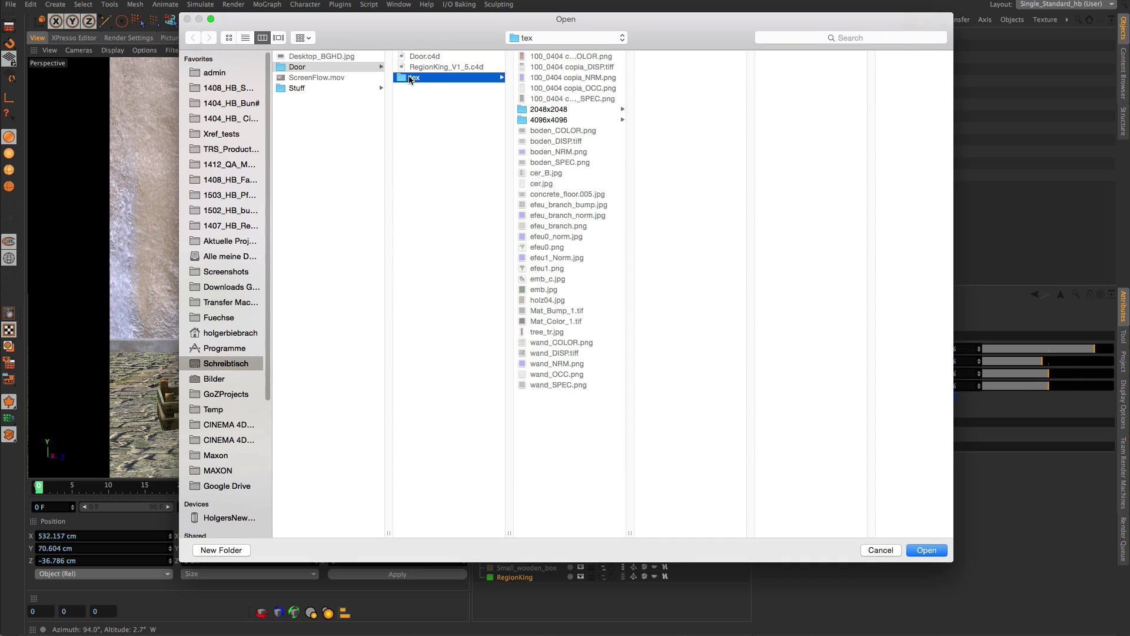
pyautogui.click(922, 551)
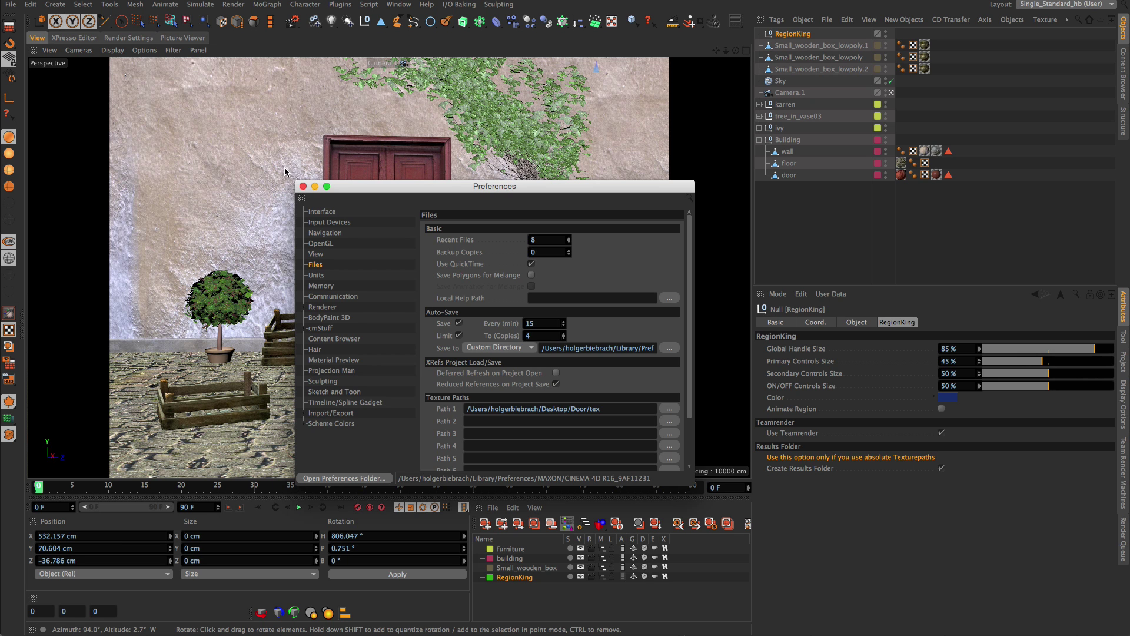
pyautogui.click(303, 186)
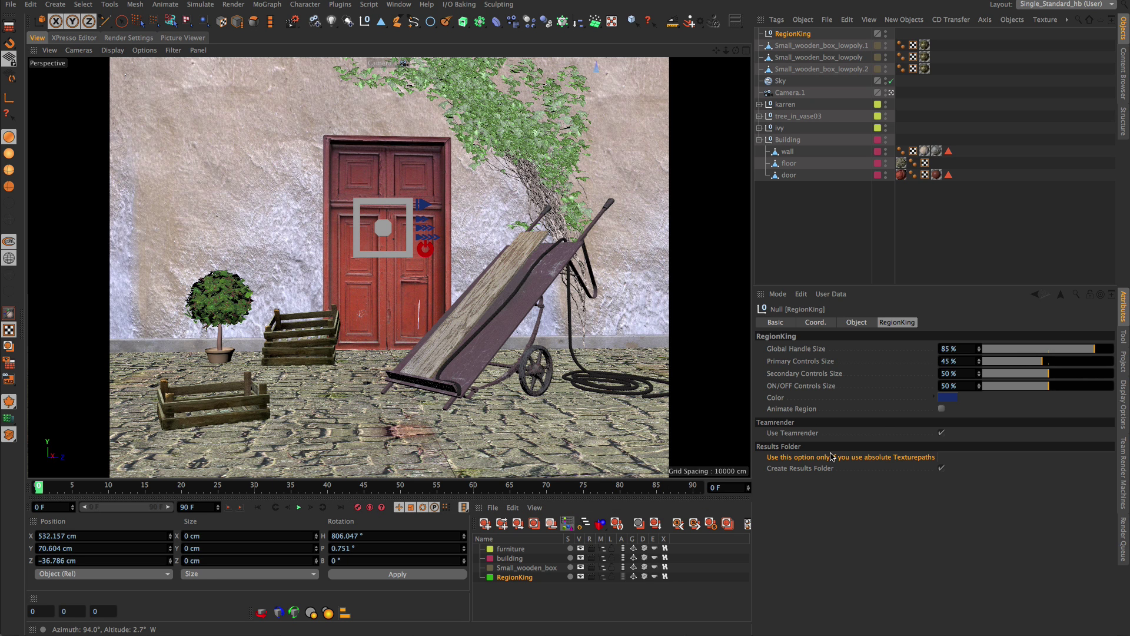
# Bring up the Texture Manager and enlarge its window to show more of the project's texture list.
pyautogui.press('shift+F14')
pyautogui.moveTo(917, 284); pyautogui.dragTo(423, 118)
pyautogui.moveTo(630, 492); pyautogui.dragTo(1091, 537)
pyautogui.moveTo(608, 120); pyautogui.dragTo(411, 60)
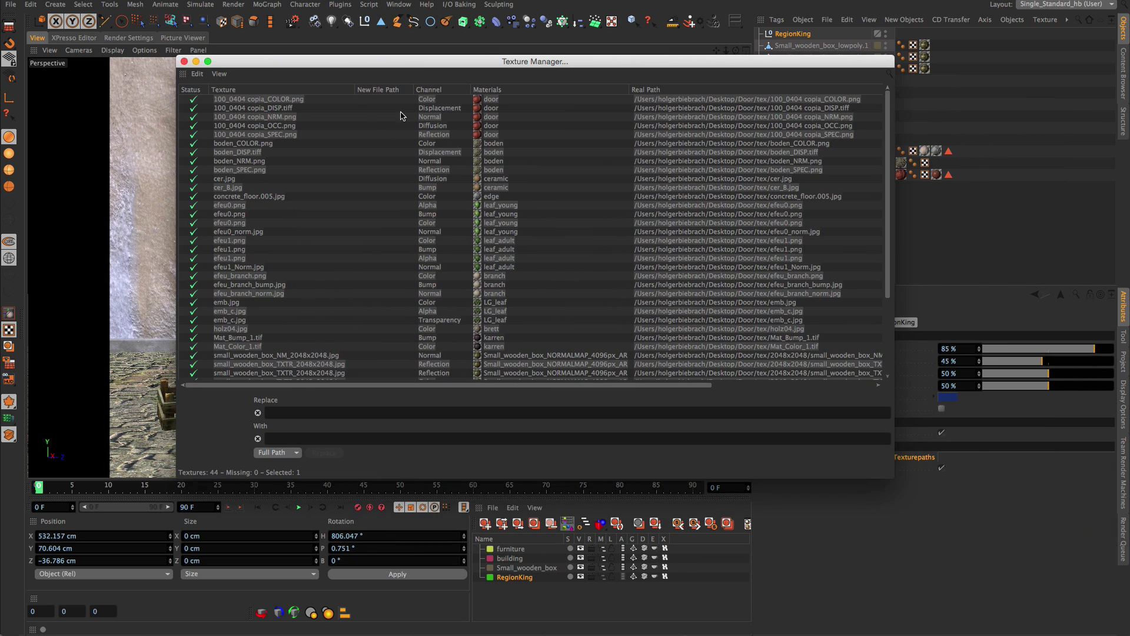
# Examine the suggested paths of the door material's Color, Displacement, Normal, Diffusion and Reflection textures.
pyautogui.moveTo(690, 386); pyautogui.dragTo(855, 386)
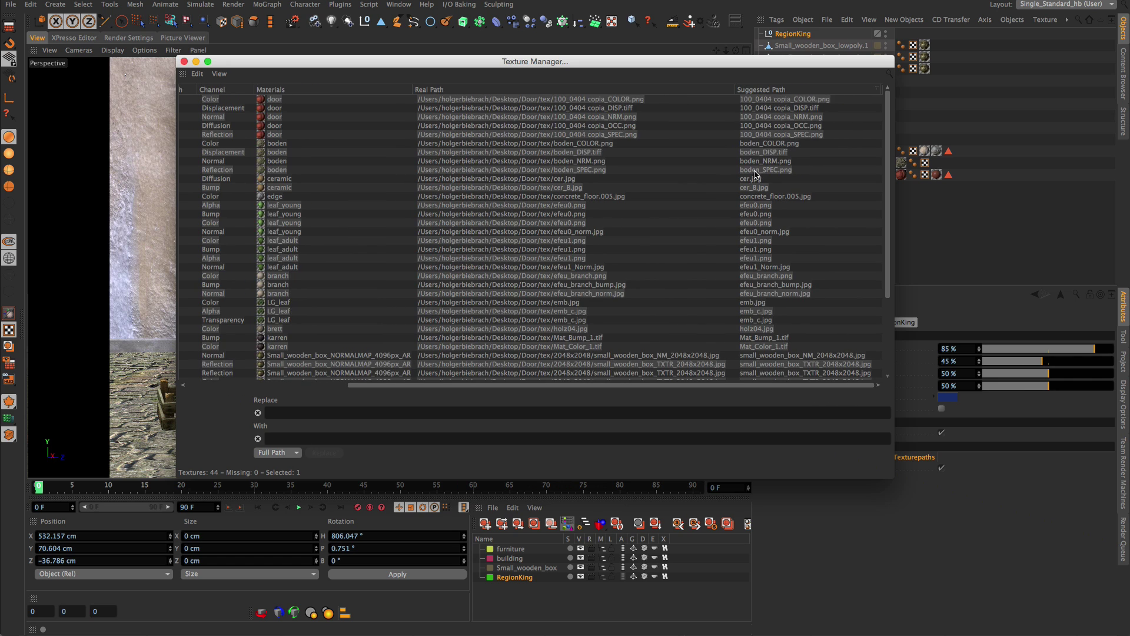
pyautogui.click(765, 101)
pyautogui.click(764, 108)
pyautogui.click(763, 116)
pyautogui.click(763, 124)
pyautogui.click(764, 134)
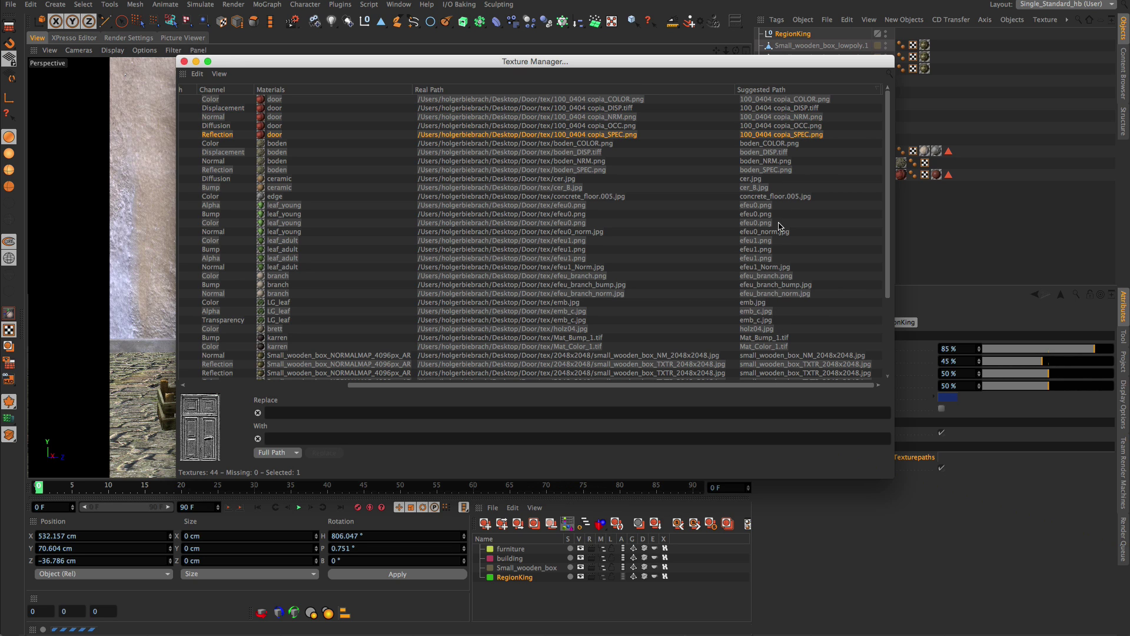
# Enlarge the Texture Manager window further and examine the suggested paths of the door, boden, leaf, branch and LG_leaf textures.
pyautogui.click(761, 100)
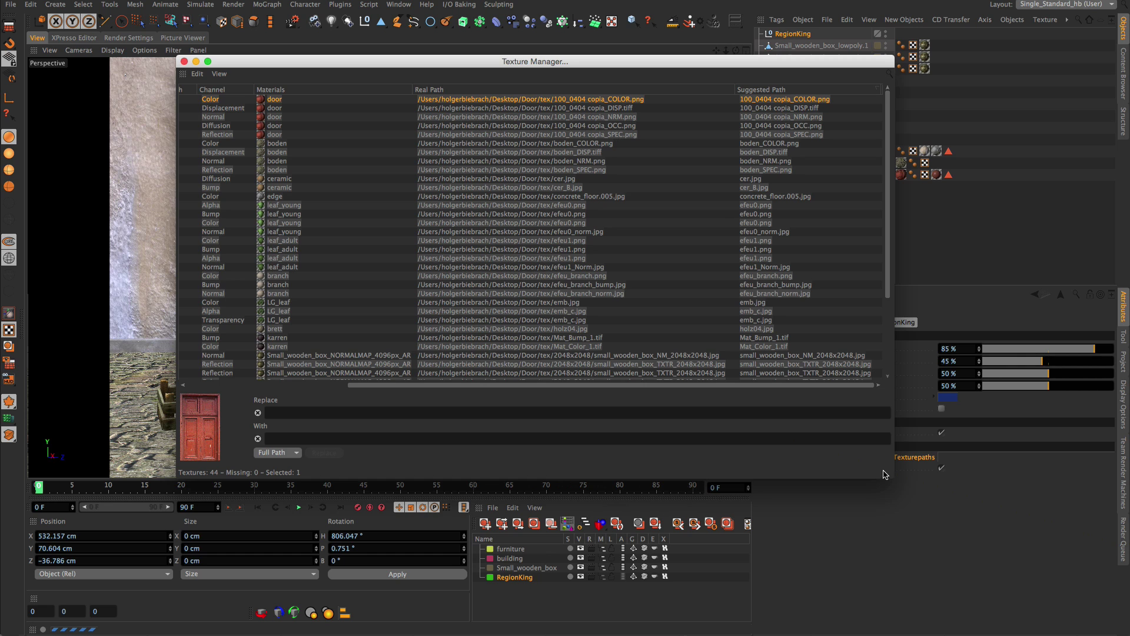
pyautogui.moveTo(891, 474); pyautogui.dragTo(981, 512)
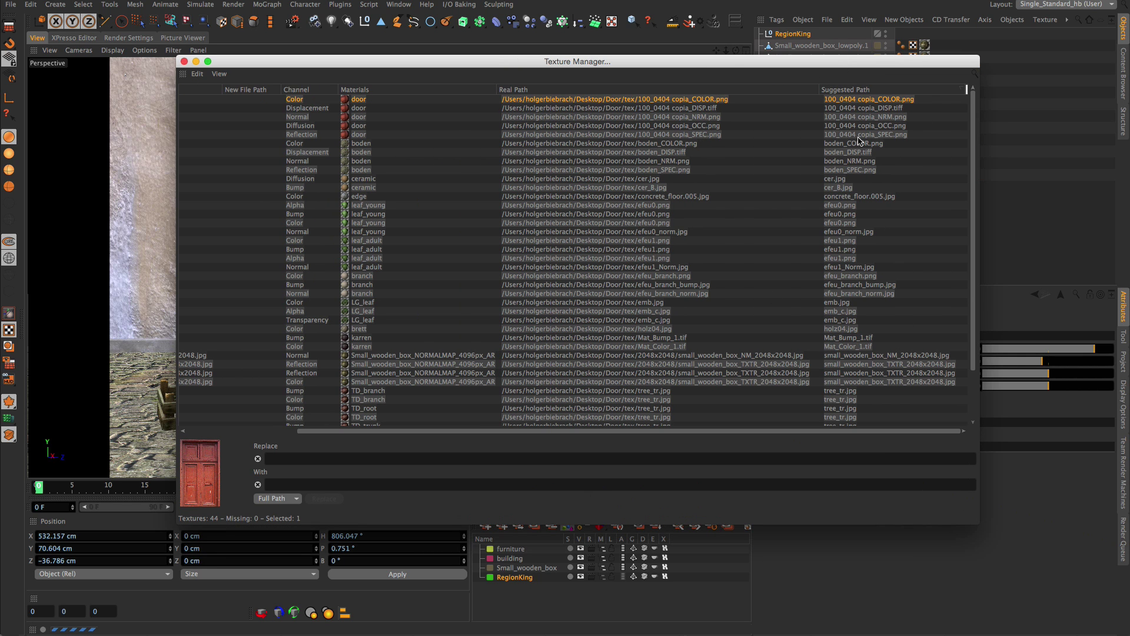
pyautogui.click(854, 125)
pyautogui.click(857, 161)
pyautogui.click(851, 214)
pyautogui.click(850, 275)
pyautogui.click(846, 320)
pyautogui.click(548, 258)
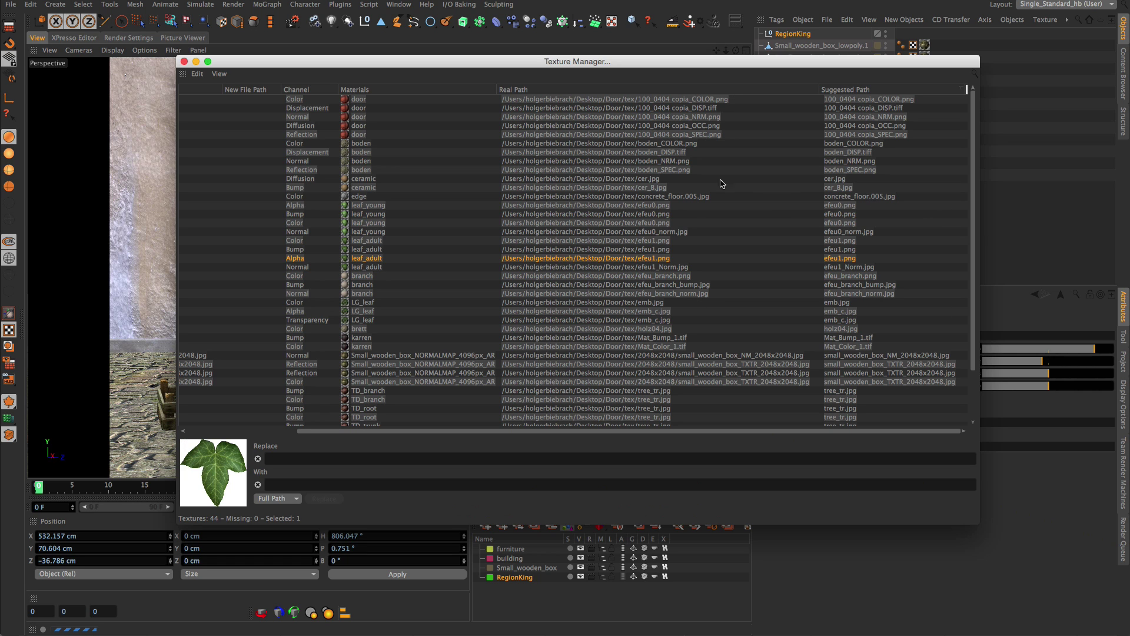
# Select all textures in the project and convert their suggested paths to absolute ones with Globalize Filenames.
pyautogui.press('super+a')
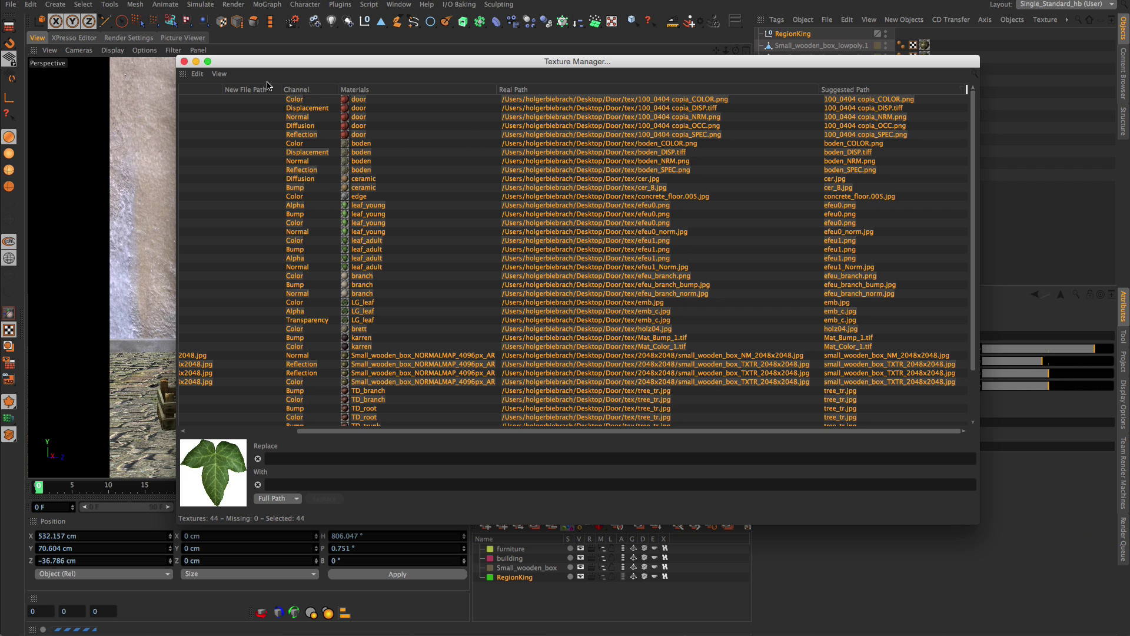
pyautogui.click(197, 73)
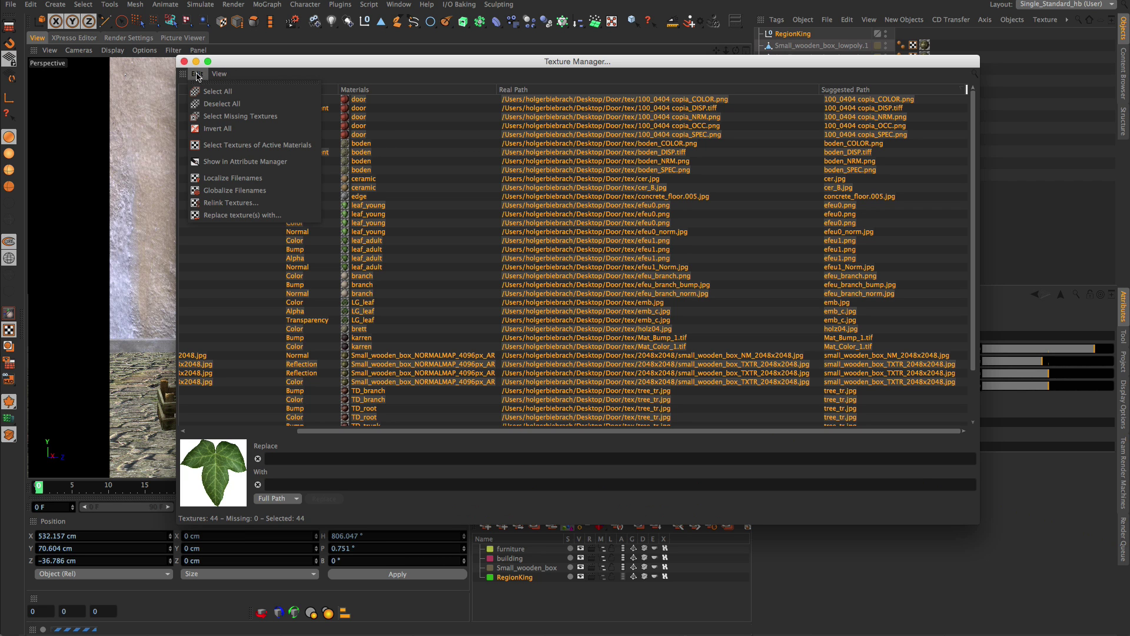
pyautogui.click(228, 191)
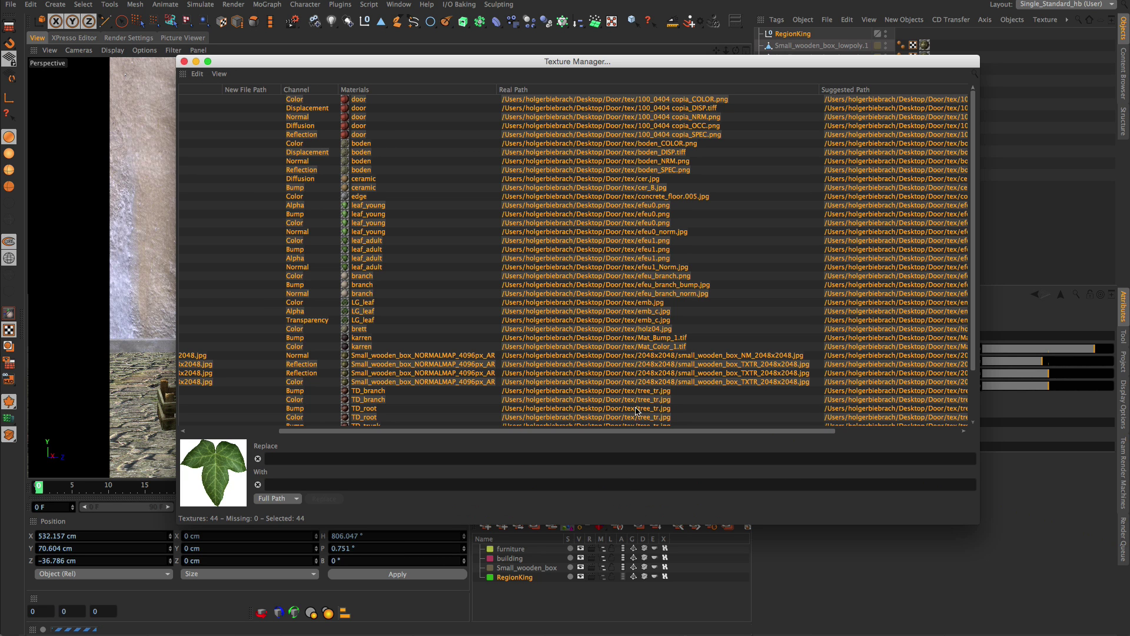
# Check the full suggested paths of several textures against their real paths and close the Texture Manager.
pyautogui.moveTo(676, 431); pyautogui.dragTo(804, 447)
pyautogui.click(751, 133)
pyautogui.click(734, 153)
pyautogui.click(734, 195)
pyautogui.click(755, 302)
pyautogui.click(756, 338)
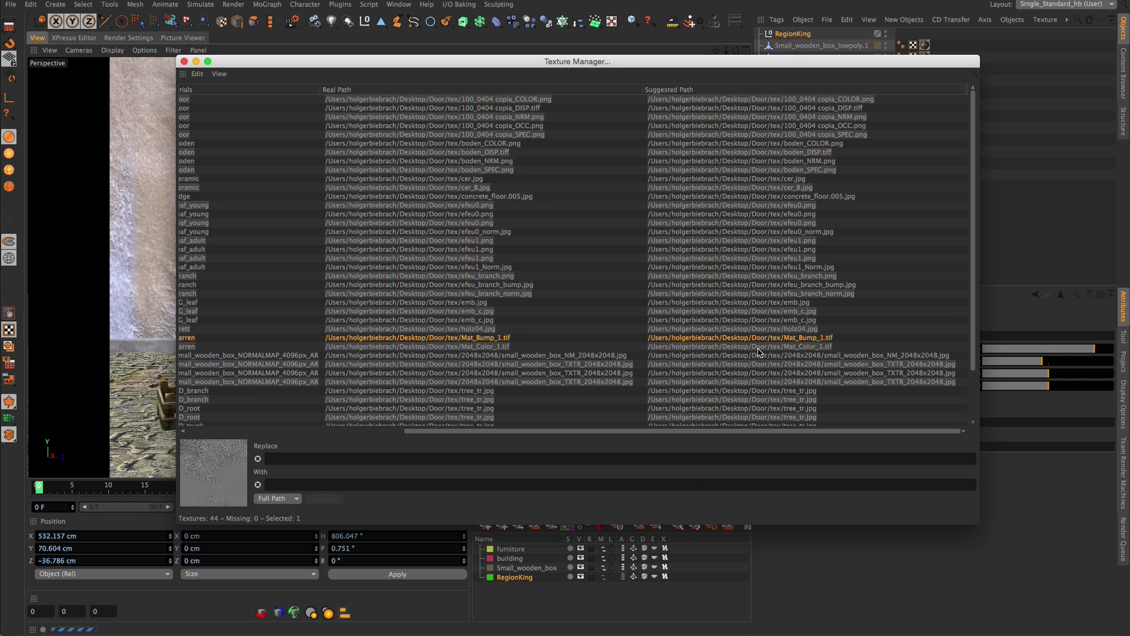
pyautogui.click(796, 311)
pyautogui.click(761, 231)
pyautogui.click(762, 179)
pyautogui.click(763, 161)
pyautogui.click(771, 135)
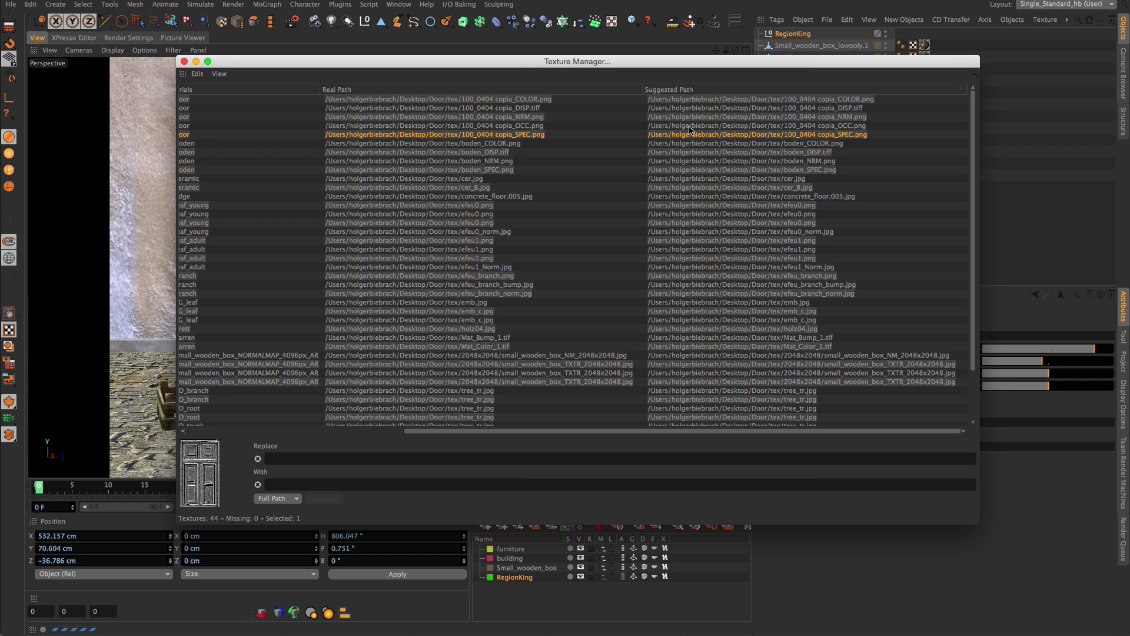
pyautogui.click(183, 61)
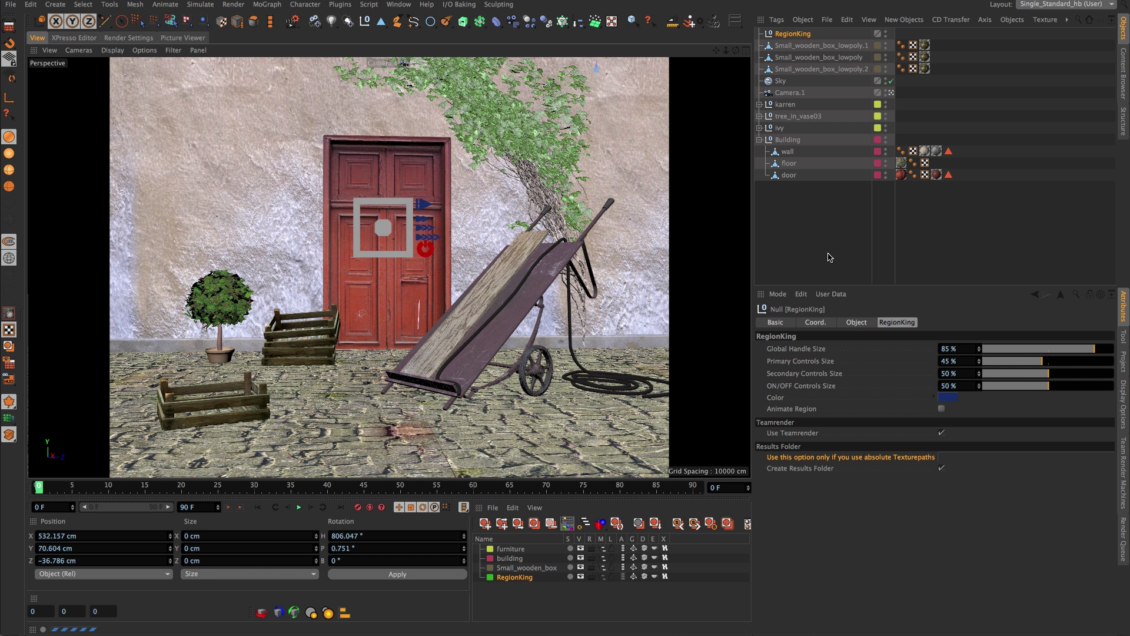
# Deselect the RegionKing object, leaving nothing selected in the object list.
pyautogui.click(888, 252)
pyautogui.click(790, 33)
pyautogui.click(846, 238)
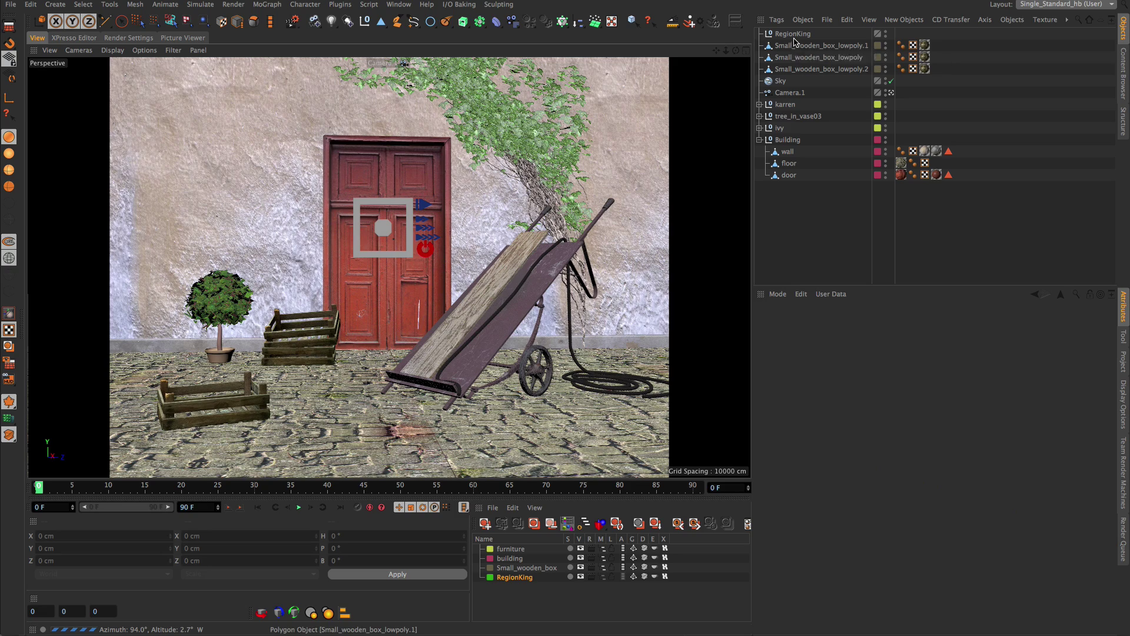
pyautogui.click(813, 228)
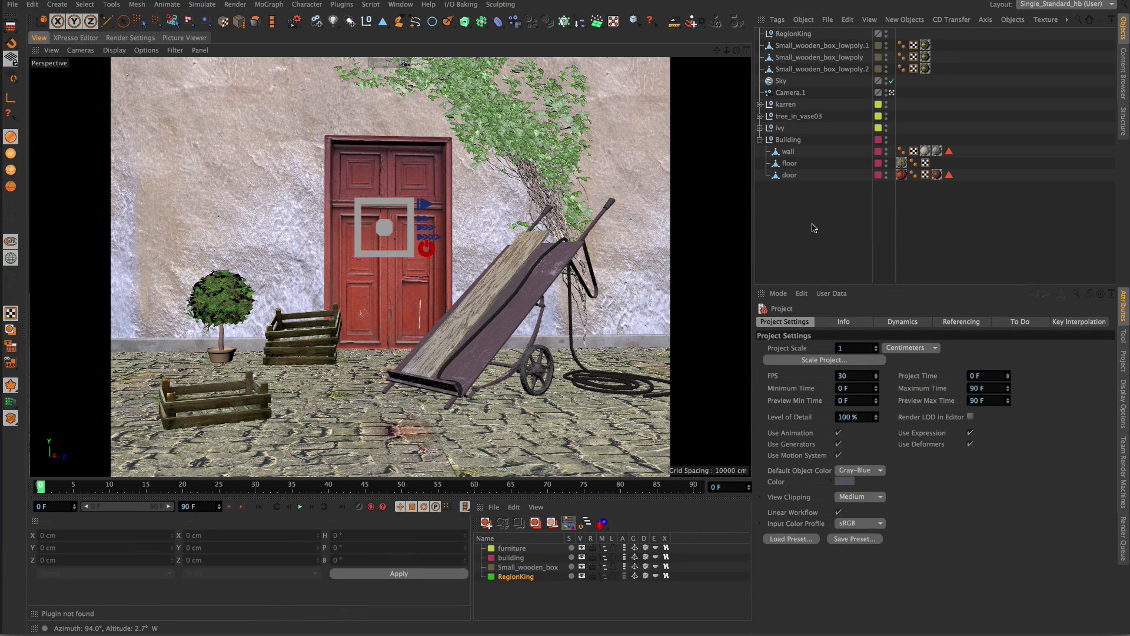
# Show the Render Queue and move the RegionKing region control onto the wall to the upper left of the door.
pyautogui.click(1125, 541)
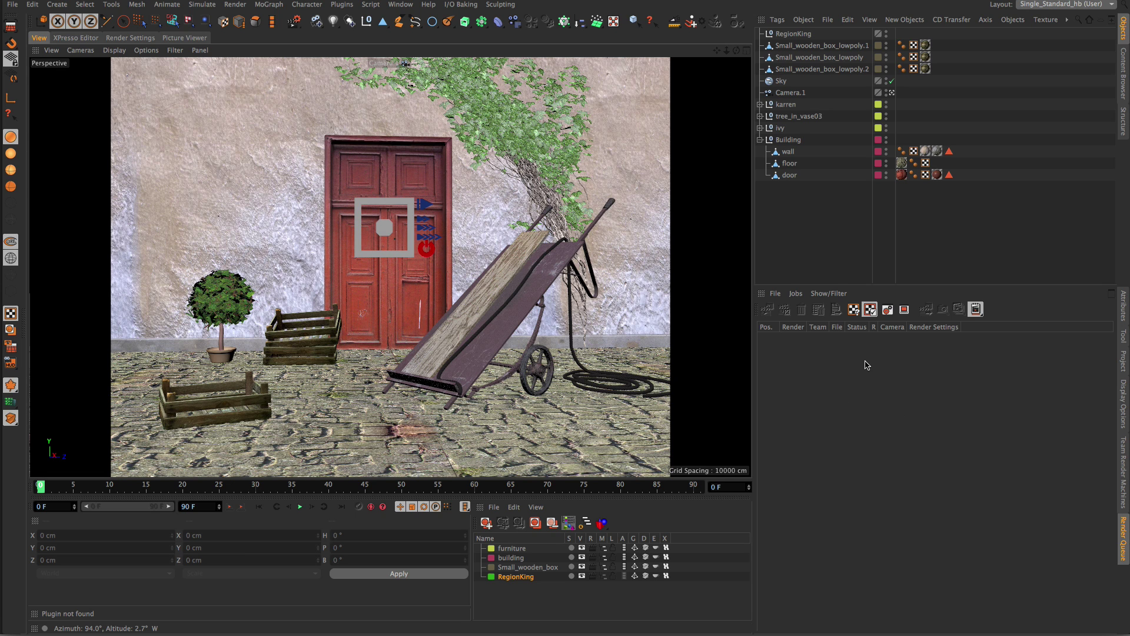
pyautogui.moveTo(378, 222); pyautogui.dragTo(229, 163)
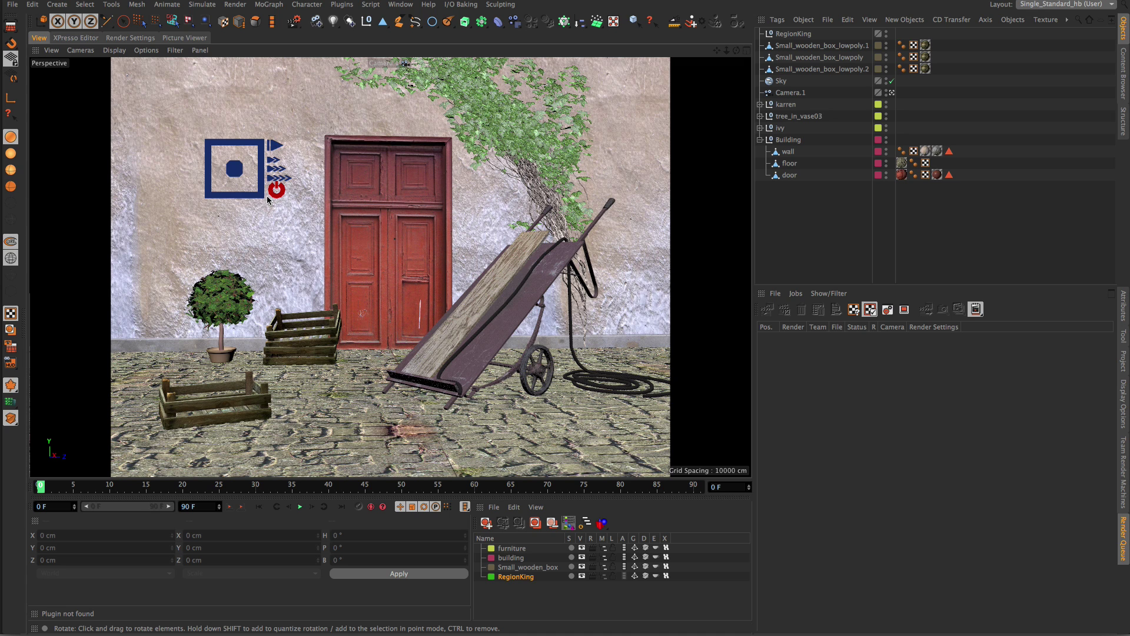
pyautogui.click(269, 165)
# Go to frame 35 and shorten the preview range to end at about frame 53.
pyautogui.moveTo(677, 485); pyautogui.dragTo(296, 486)
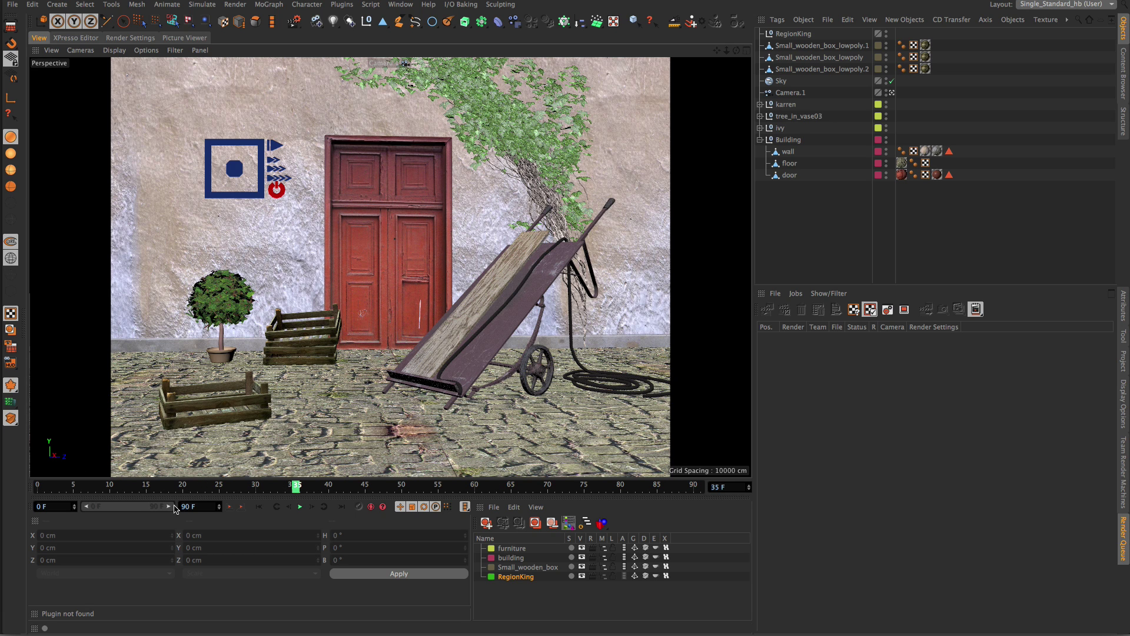
pyautogui.moveTo(172, 510); pyautogui.dragTo(140, 512)
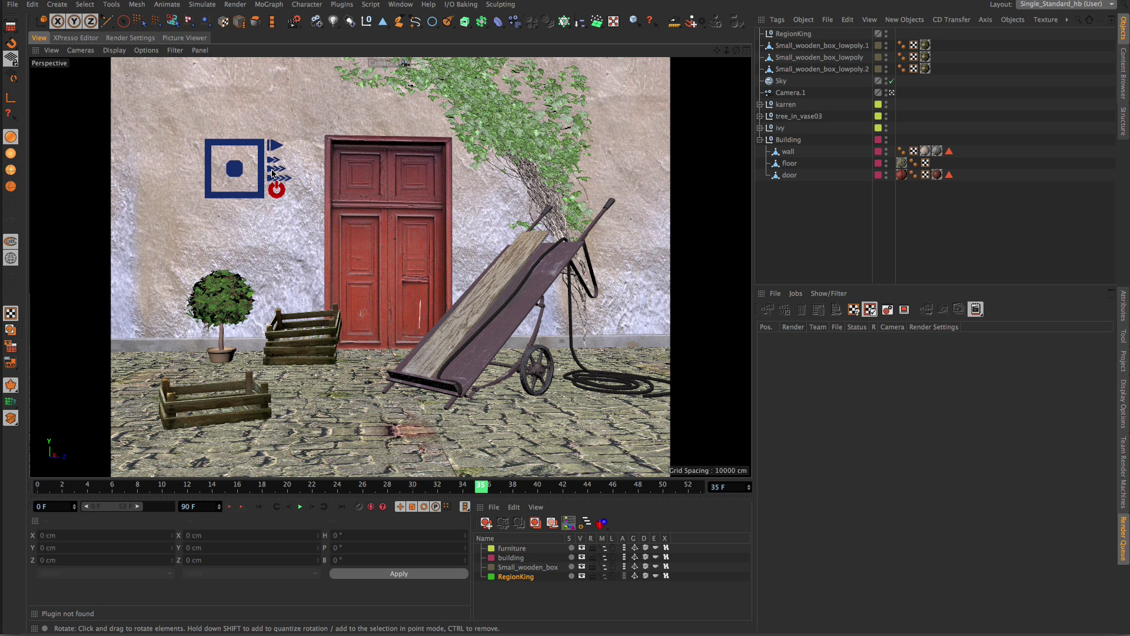
# Set the render output's frame range to Manual, running from frame 0 to 19, and return to the viewport.
pyautogui.click(118, 41)
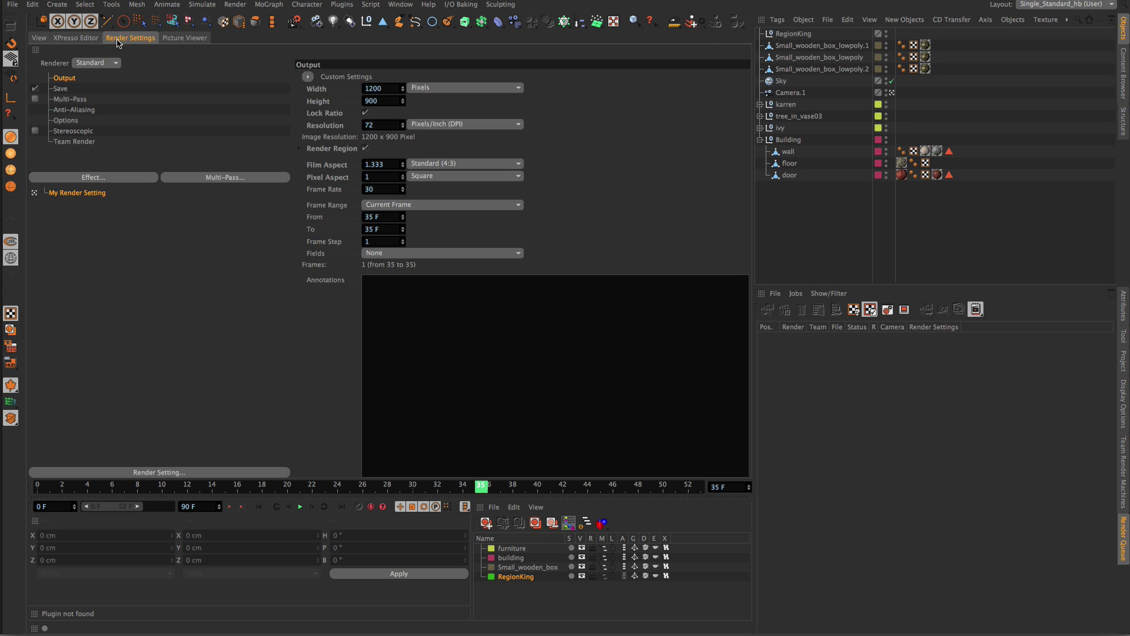
pyautogui.click(390, 205)
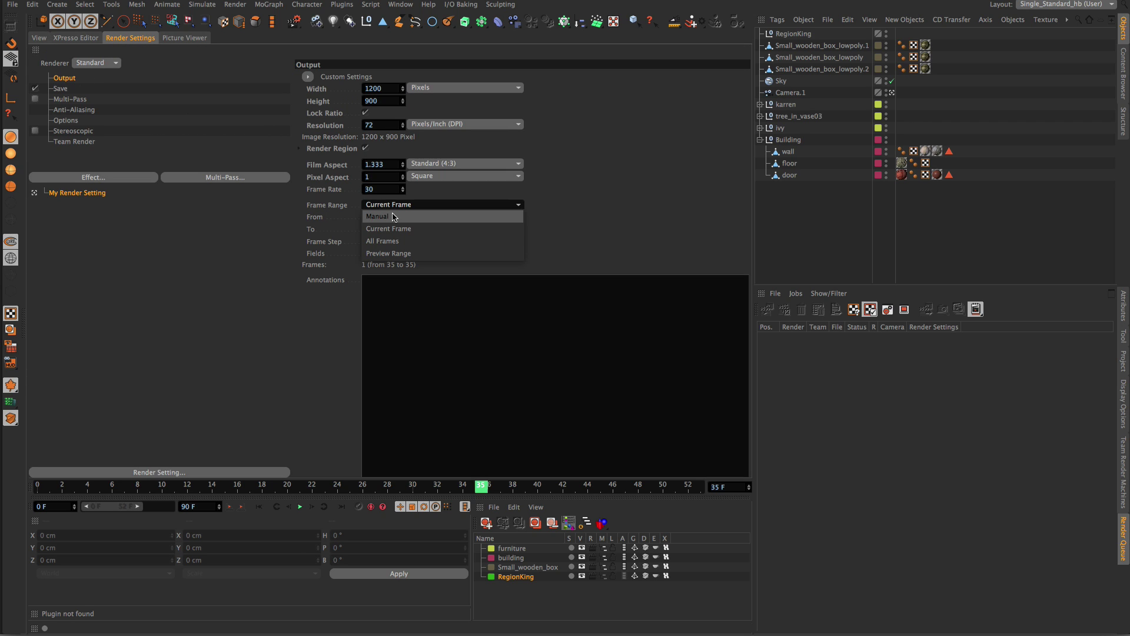
pyautogui.click(393, 216)
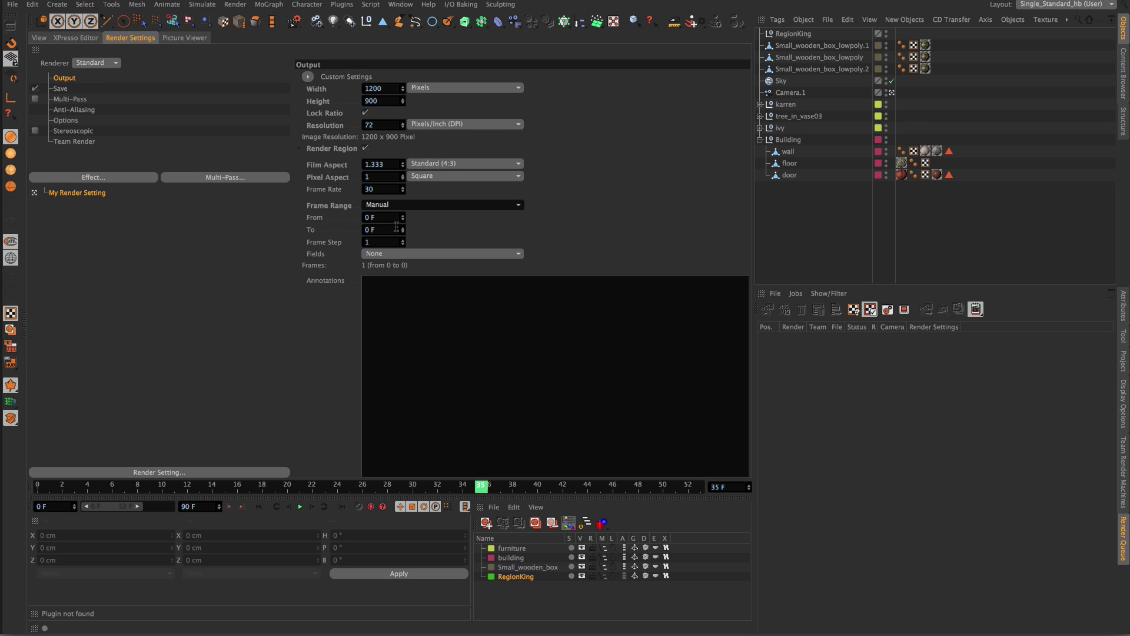
pyautogui.click(363, 228)
pyautogui.write('19')
pyautogui.press('Return')
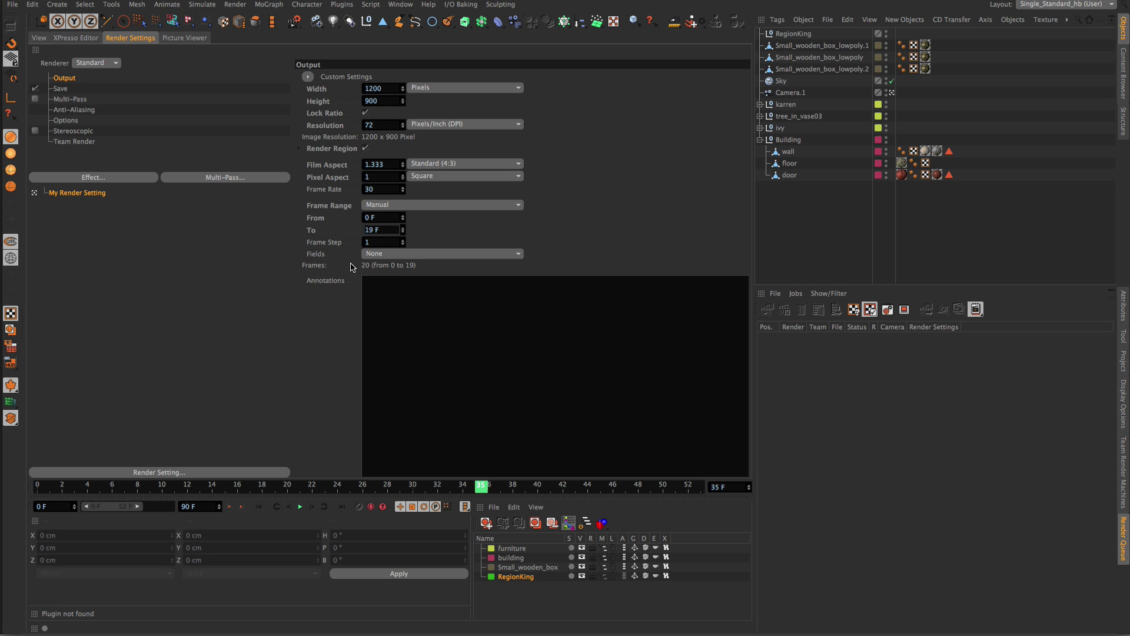
pyautogui.click(36, 38)
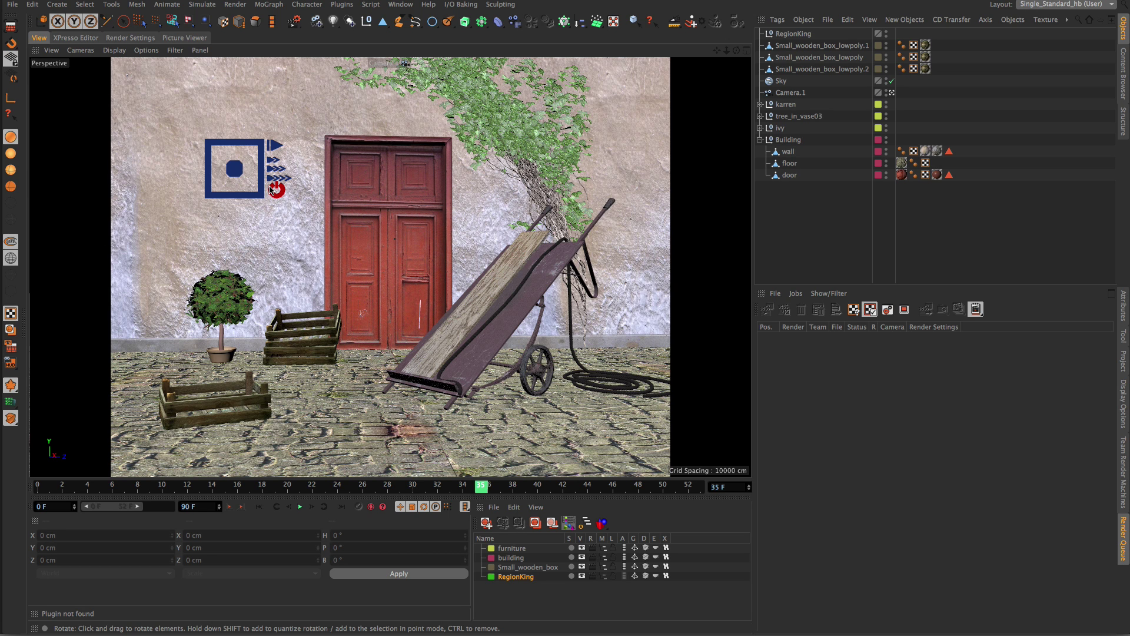
# Switch the render region control off and back on in the viewport.
pyautogui.click(272, 188)
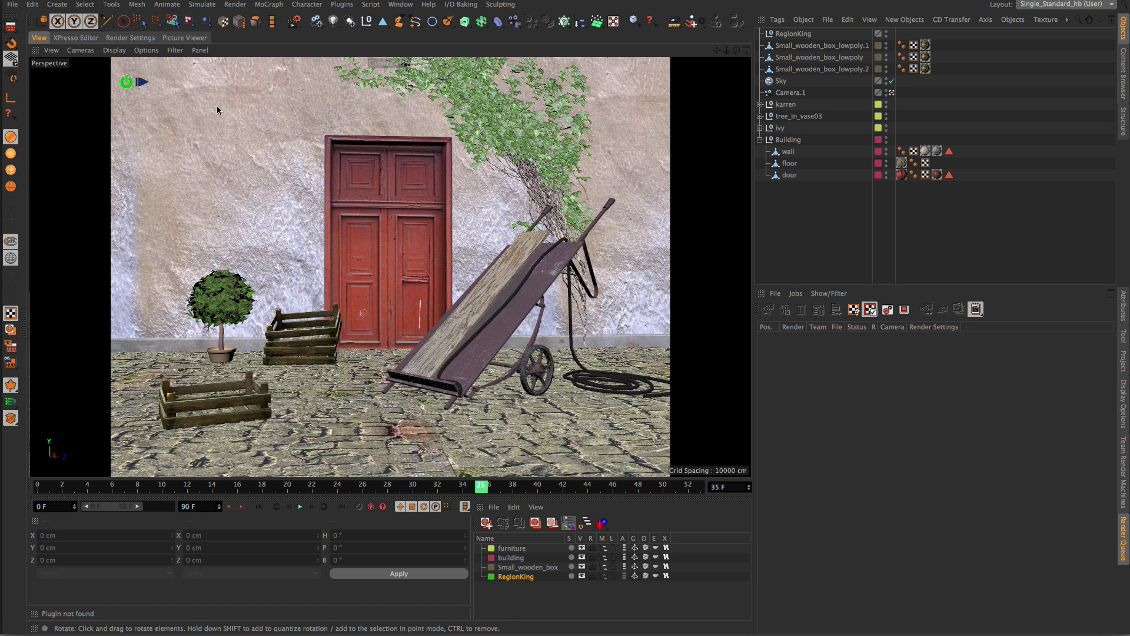
pyautogui.click(141, 83)
pyautogui.click(125, 85)
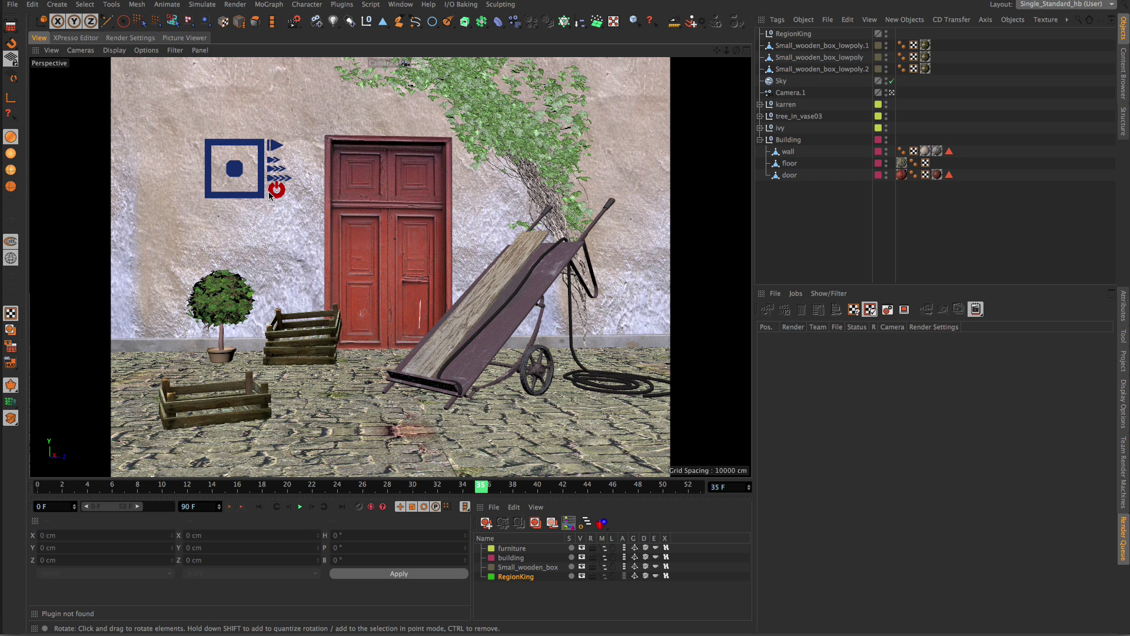
# Fit the render region around the whole door and render it as a still.
pyautogui.moveTo(244, 174); pyautogui.dragTo(462, 357)
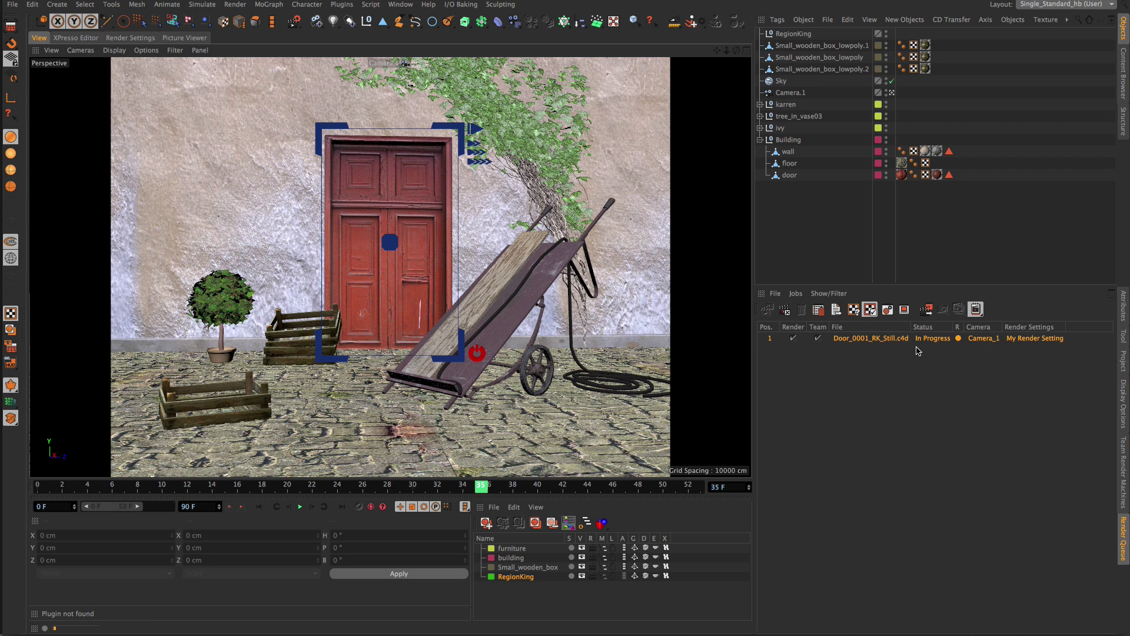
# Switch to Finder and inspect the project file and preview the rendered TIFF in the RK_Results/Stills folder.
pyautogui.press('super+Tab')
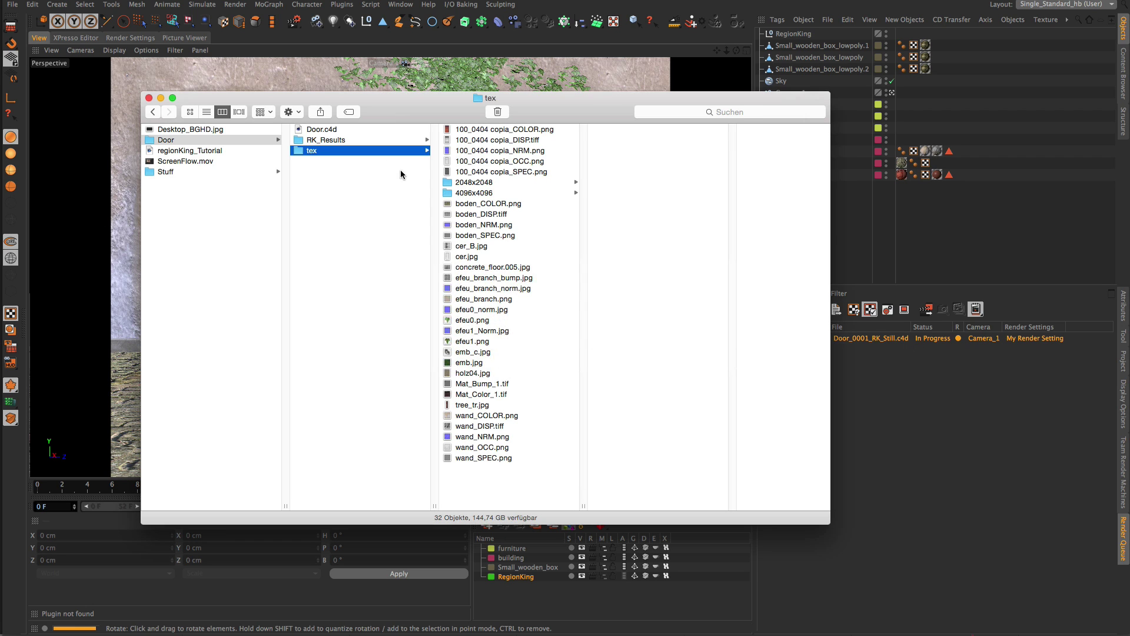
pyautogui.click(320, 141)
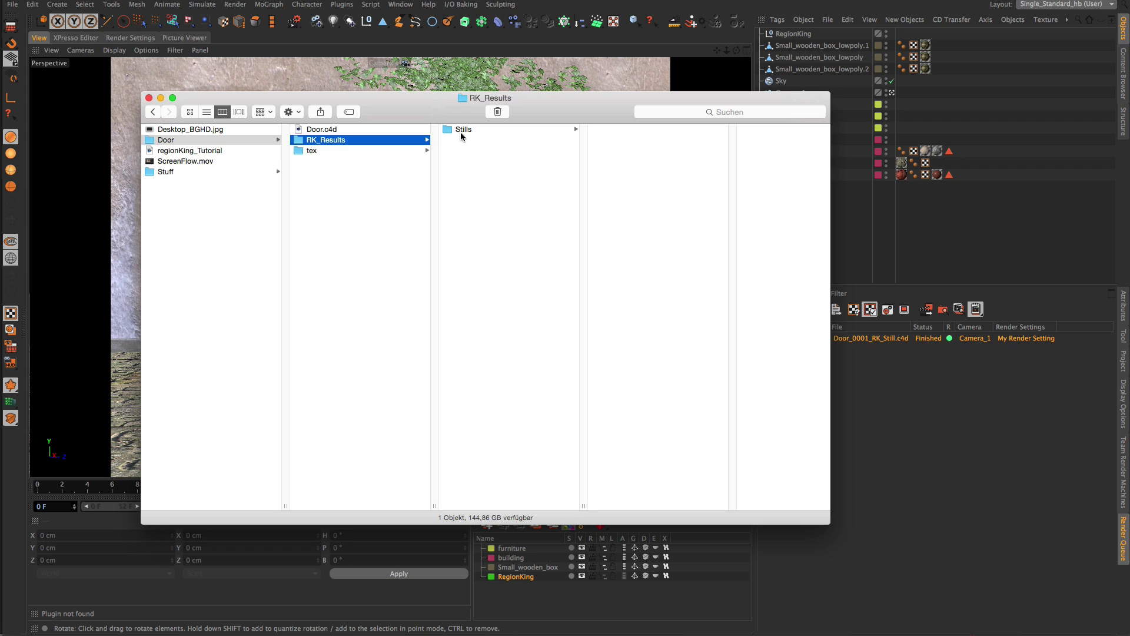
pyautogui.click(472, 131)
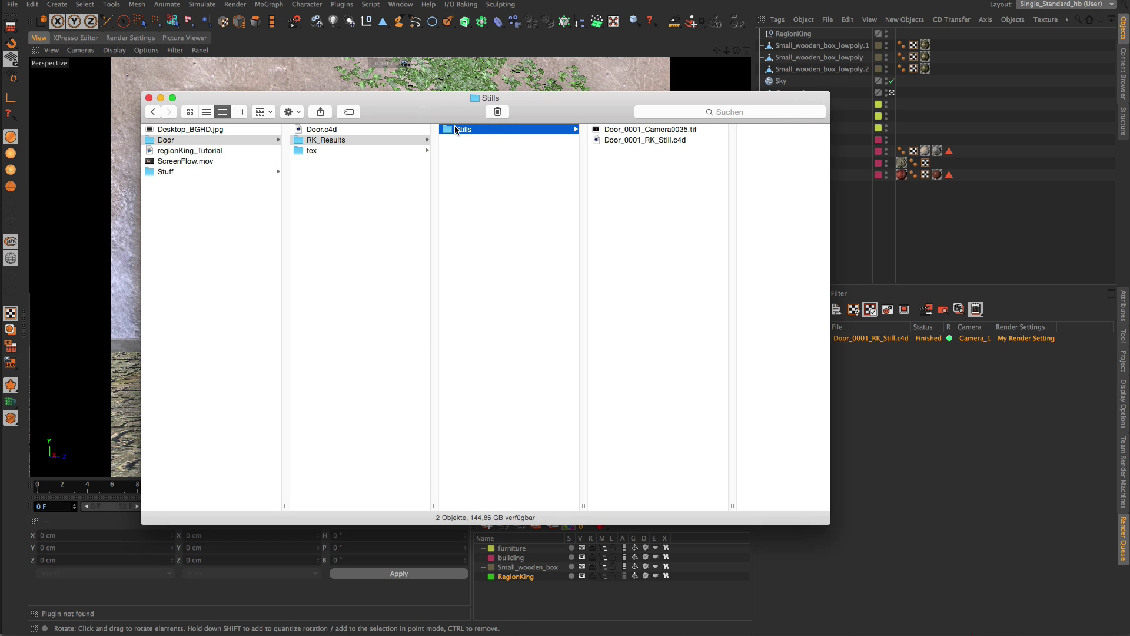
pyautogui.click(654, 131)
pyautogui.click(609, 141)
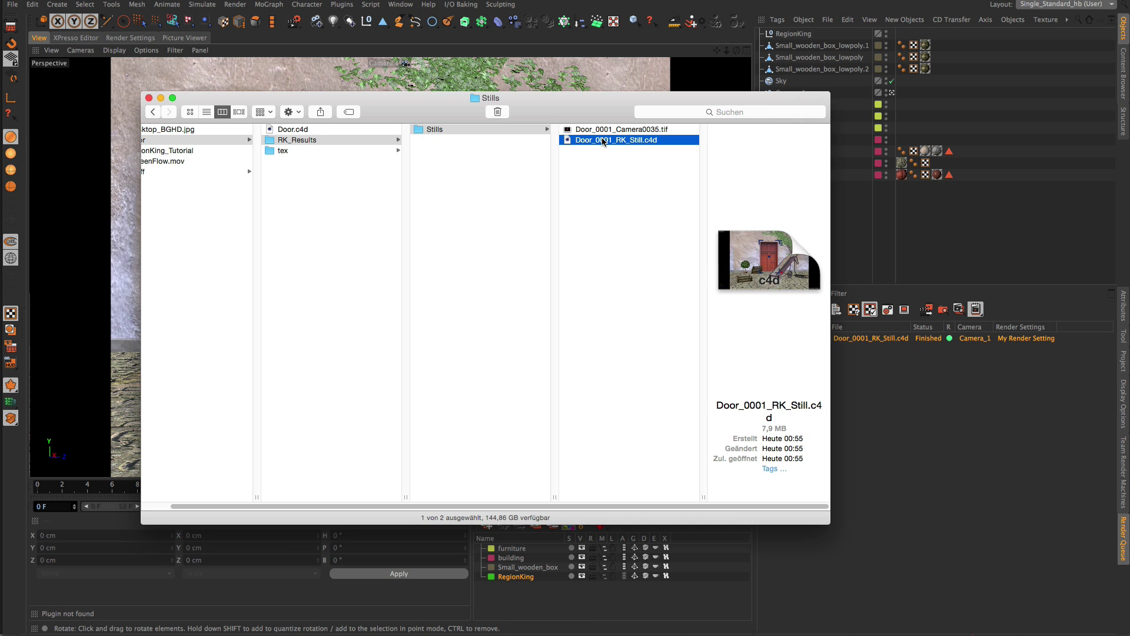
pyautogui.click(612, 130)
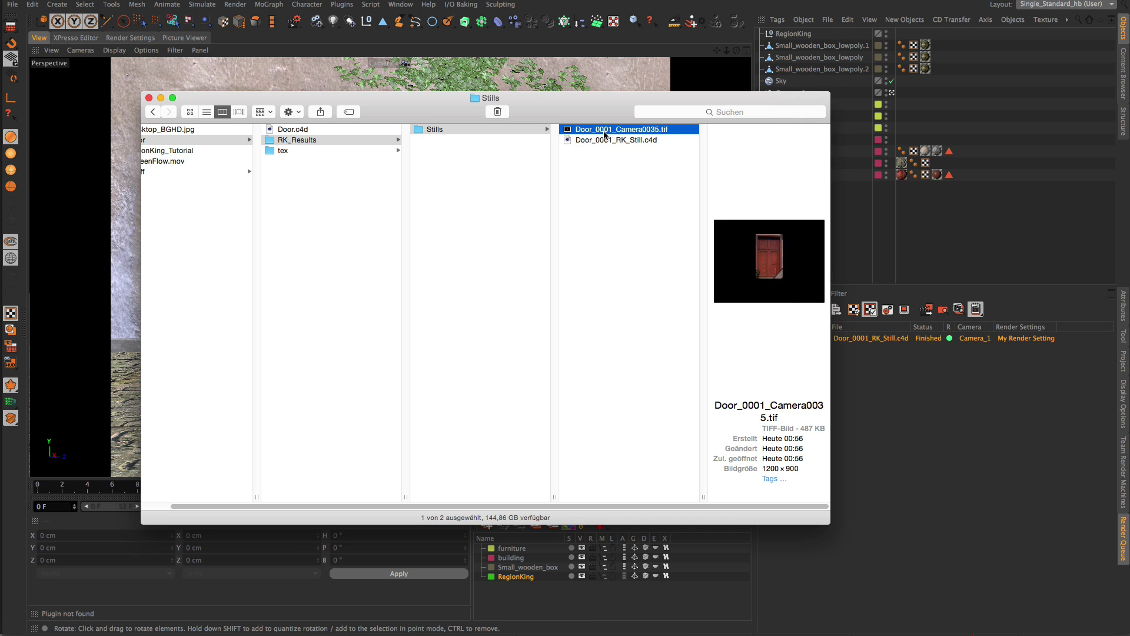
pyautogui.press('space')
pyautogui.press('space')
pyautogui.click(502, 220)
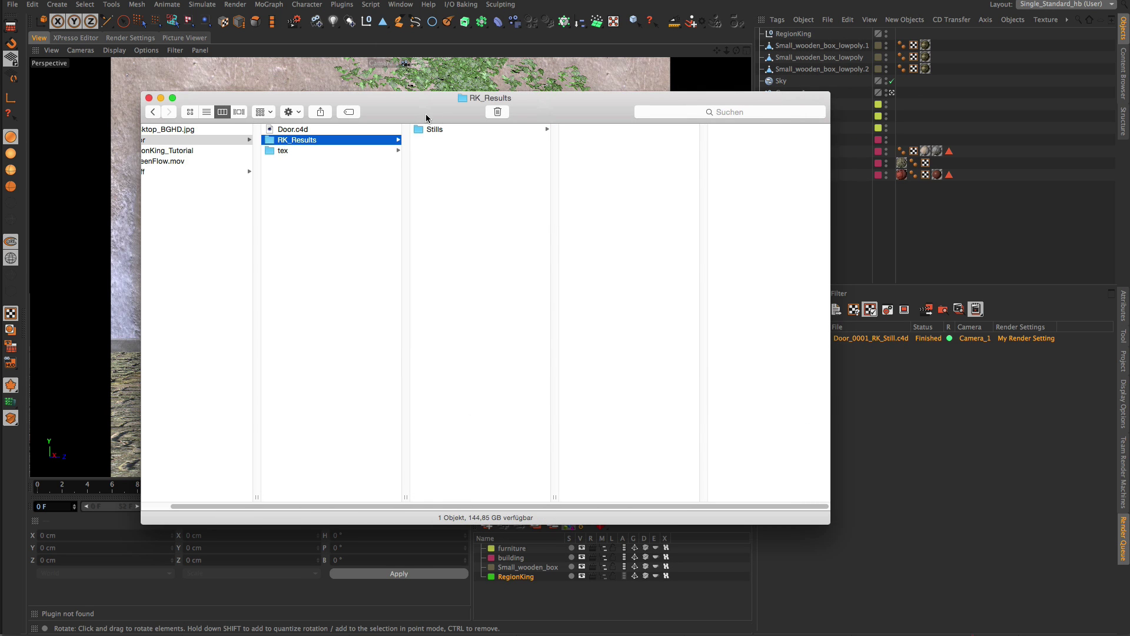
pyautogui.moveTo(417, 112); pyautogui.dragTo(405, 121)
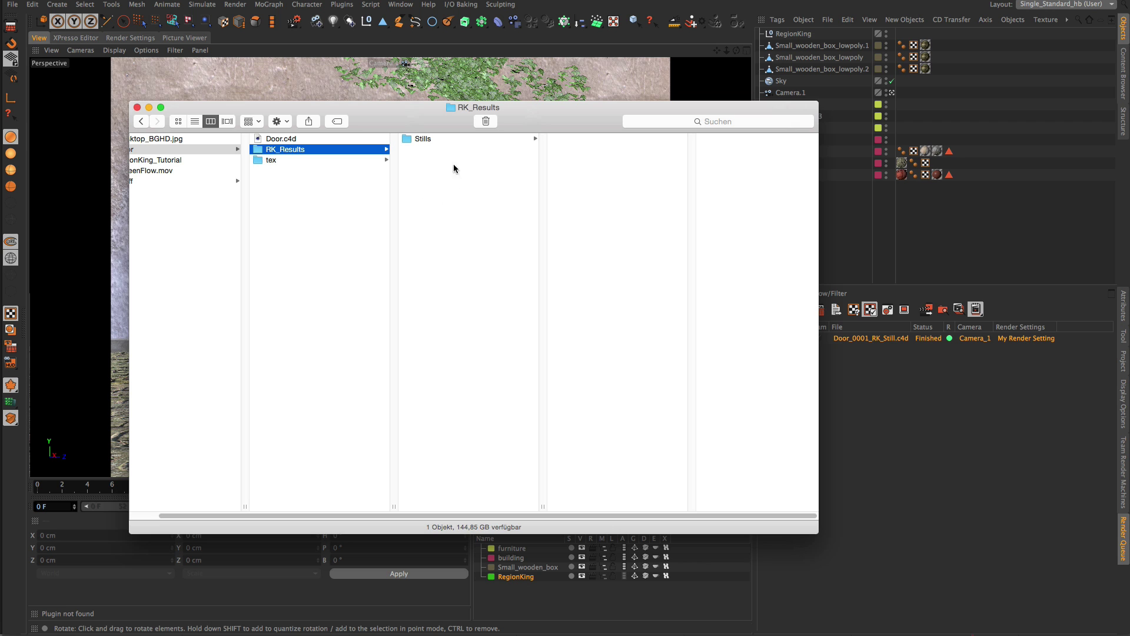
pyautogui.moveTo(416, 120); pyautogui.dragTo(431, 110)
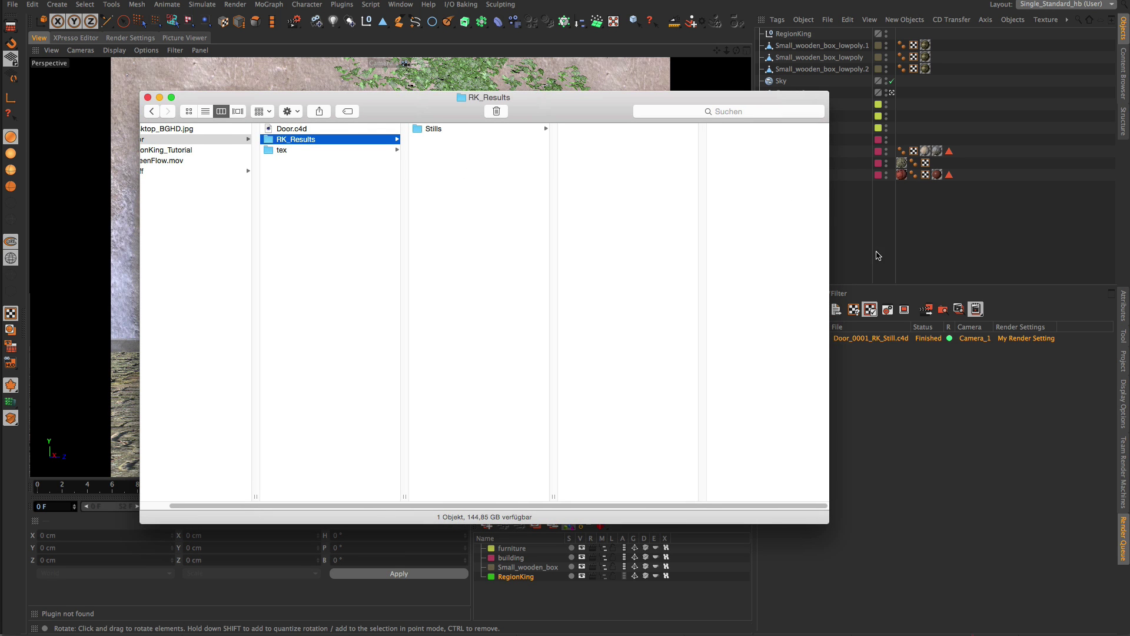
# Switch back to Cinema 4D, view the Door_0001_RK_Still.c4d job's render in the Picture Viewer and show the job's details.
pyautogui.click(859, 239)
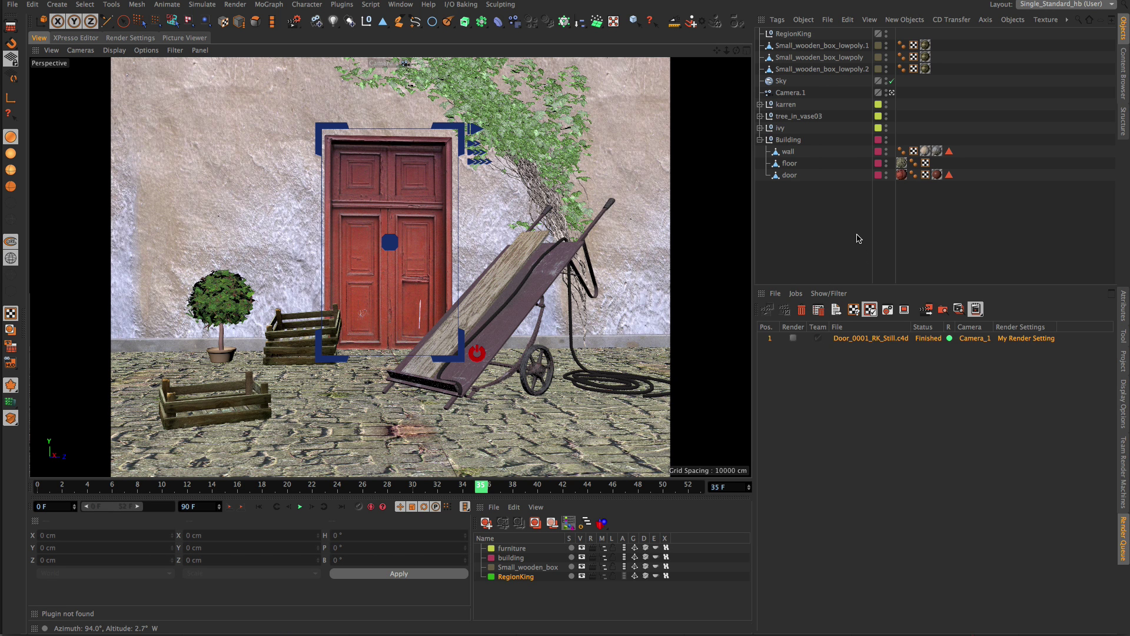
pyautogui.doubleClick(891, 340)
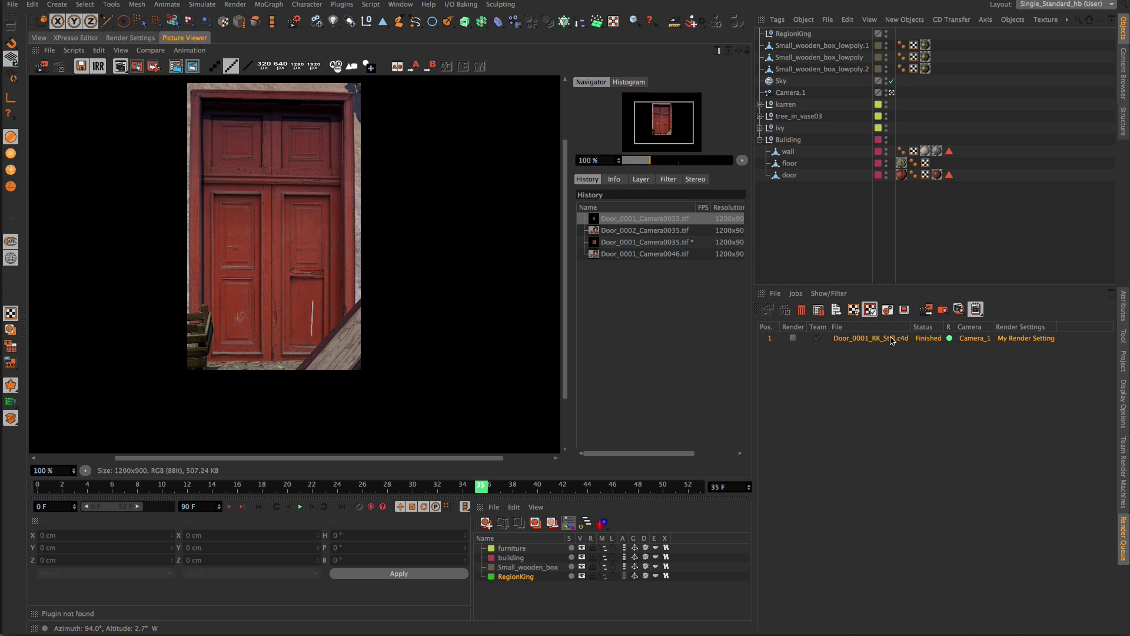
pyautogui.moveTo(304, 210); pyautogui.dragTo(423, 242)
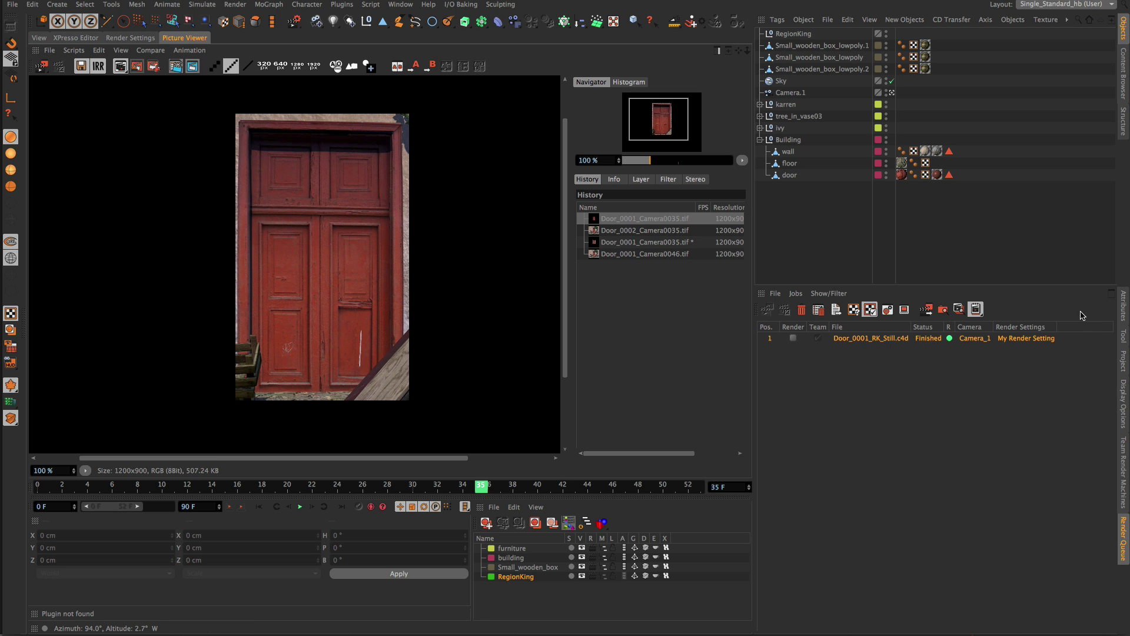
pyautogui.click(1111, 293)
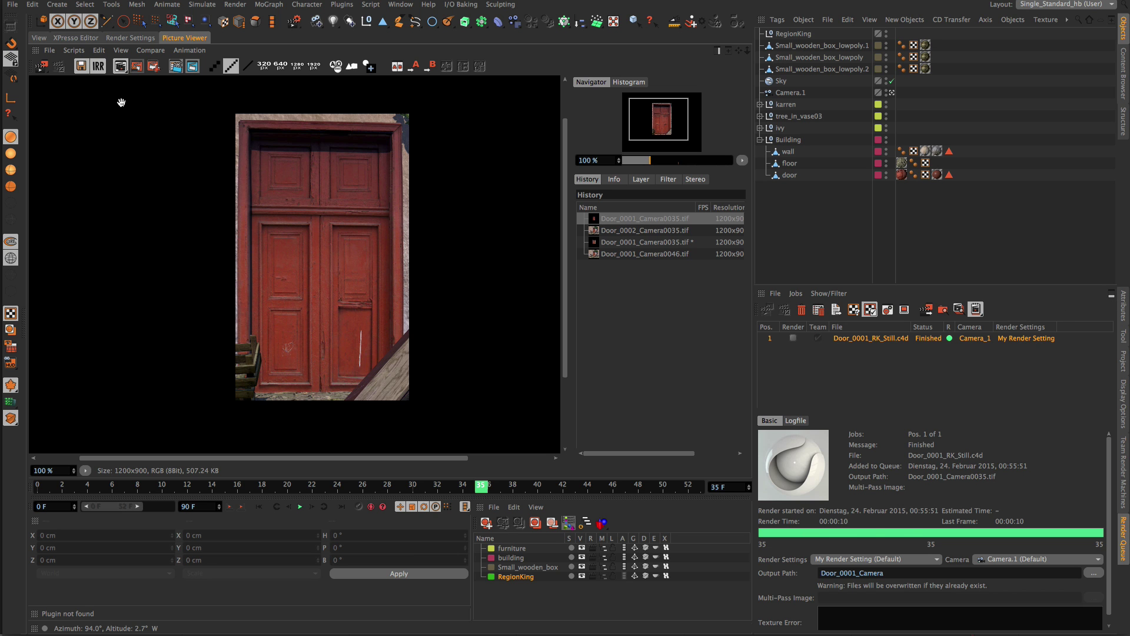
# Return to the camera view, switch the render region control off and render the full view as a still.
pyautogui.click(38, 38)
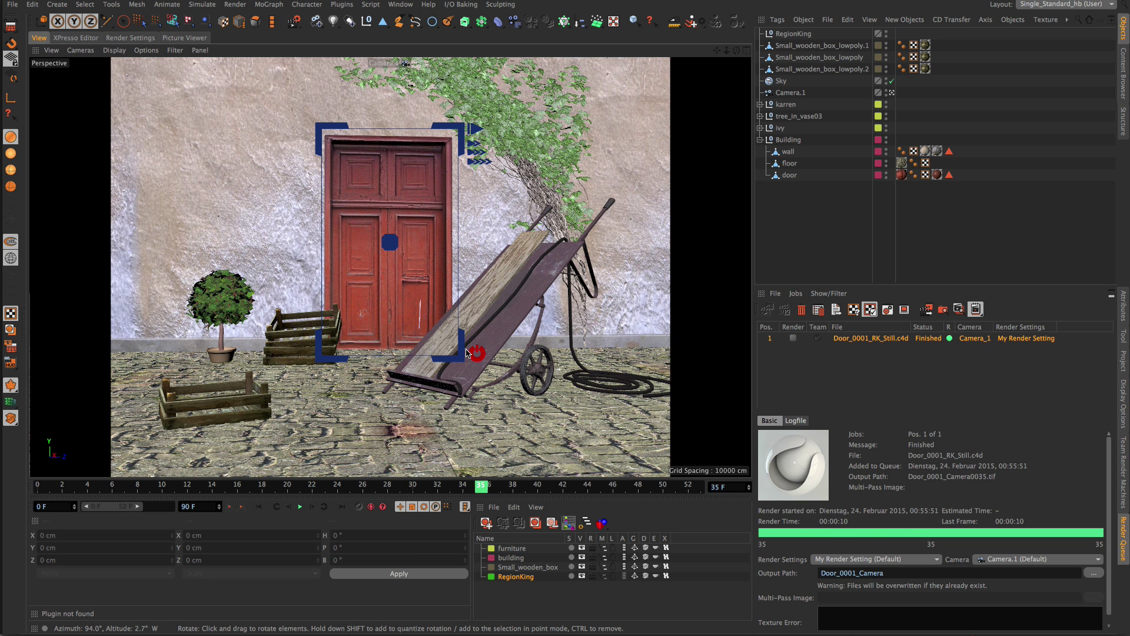
pyautogui.click(476, 355)
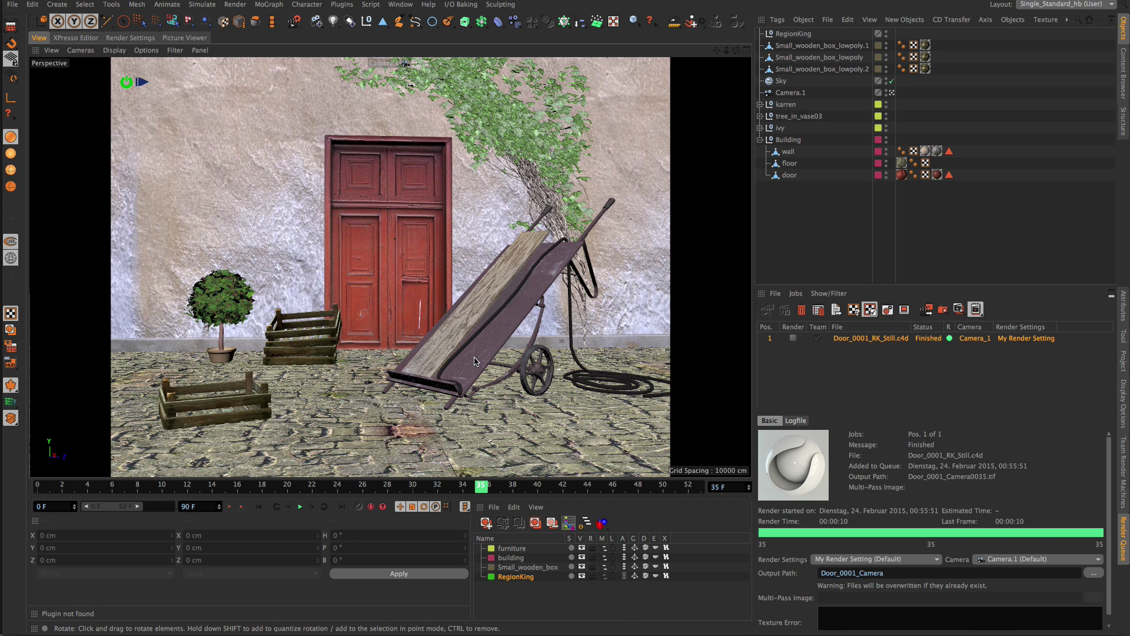
pyautogui.click(141, 81)
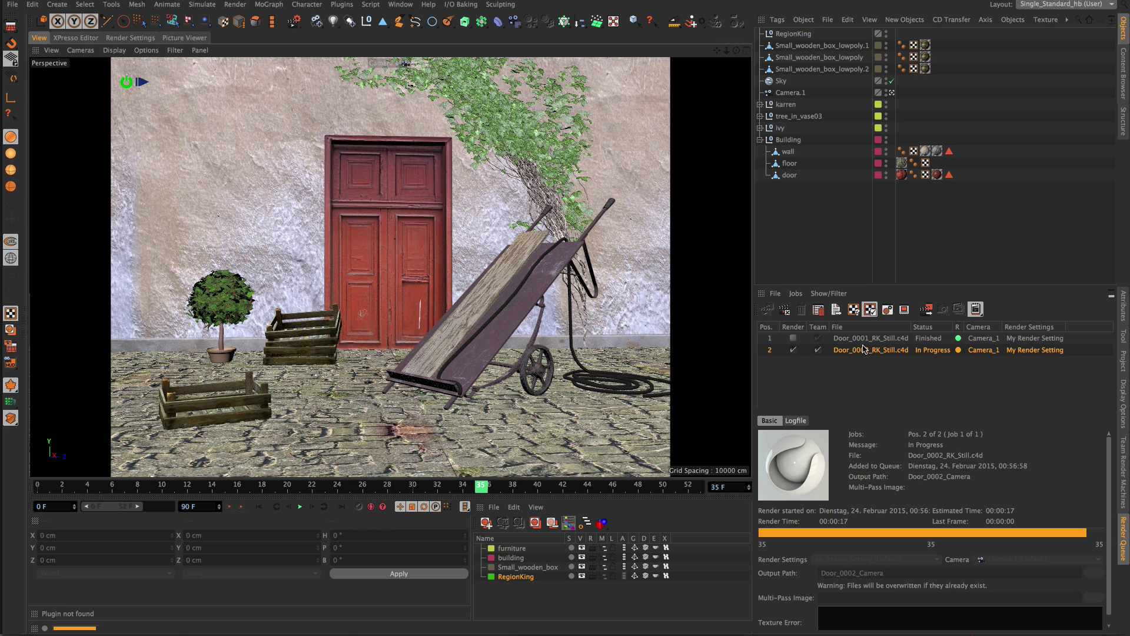
# View the Door_0002_RK_Still.c4d job's render in the Picture Viewer and return to the camera view.
pyautogui.doubleClick(868, 348)
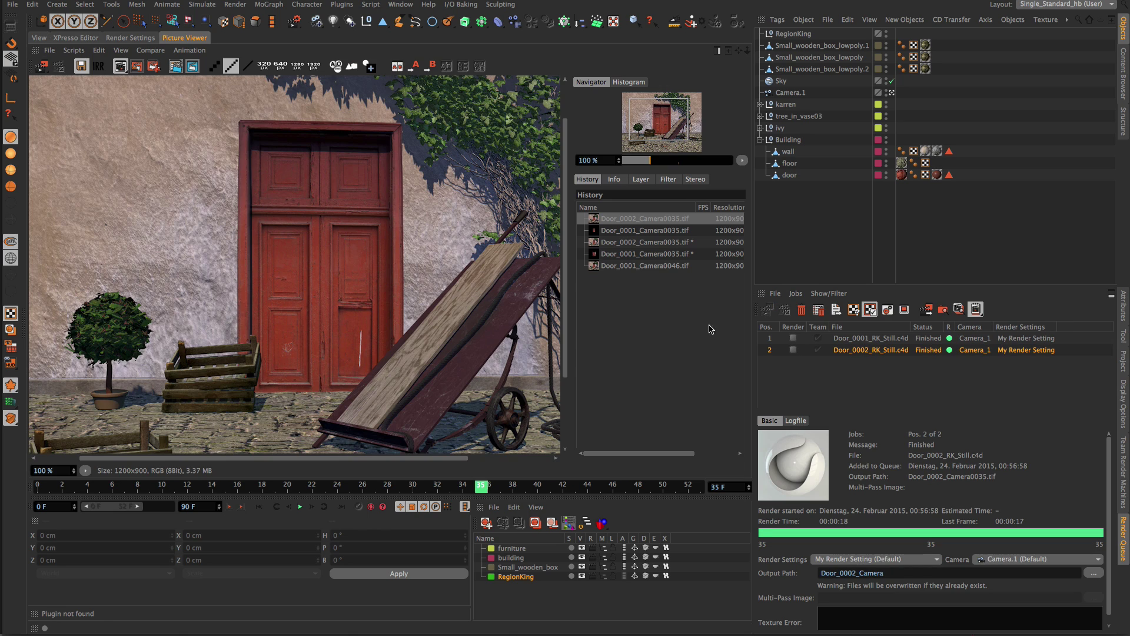
pyautogui.moveTo(394, 278); pyautogui.dragTo(409, 216)
pyautogui.hotkey('ctrl', 'Tab')
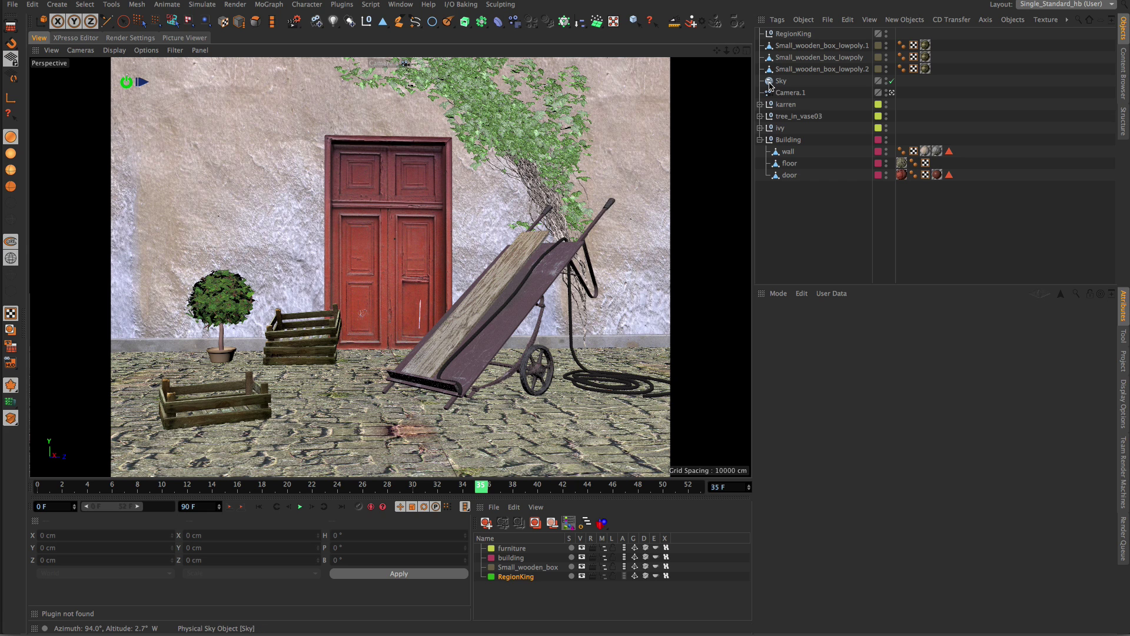
# Set the Sky object's time of day to 09:30:00, render the full view as stills and show the Render Queue.
pyautogui.click(769, 83)
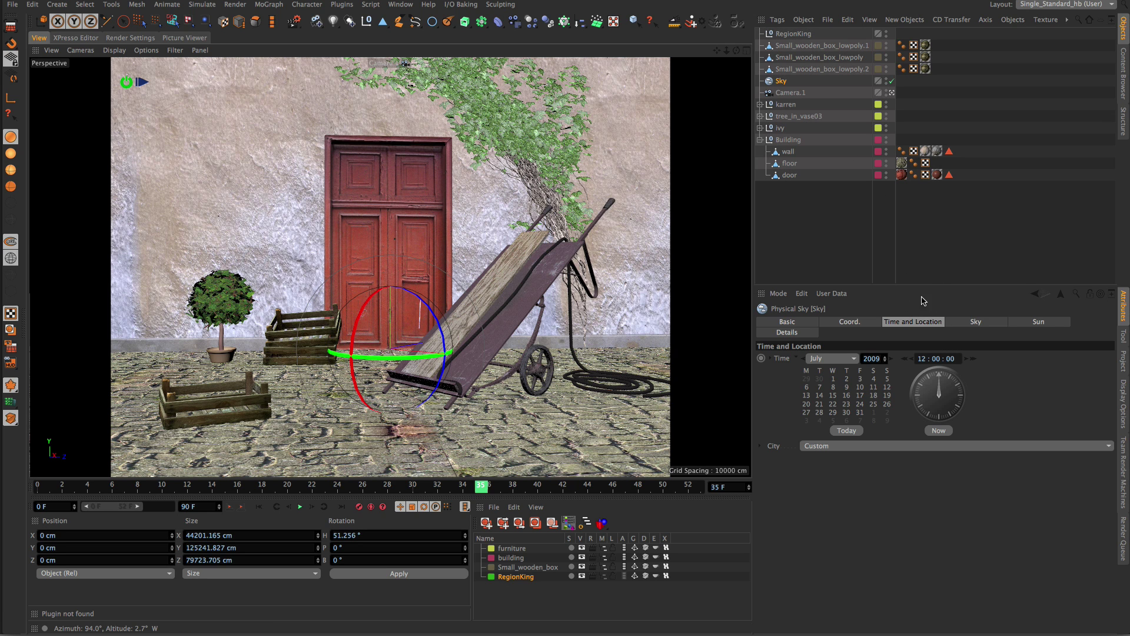
pyautogui.moveTo(939, 374); pyautogui.dragTo(939, 415)
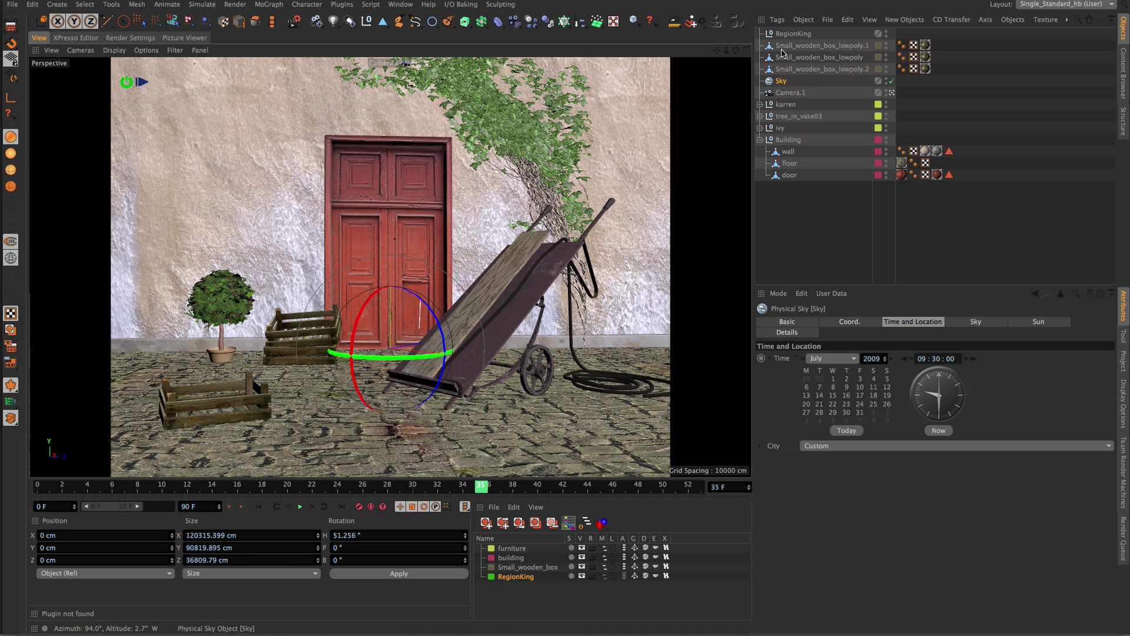
pyautogui.click(140, 81)
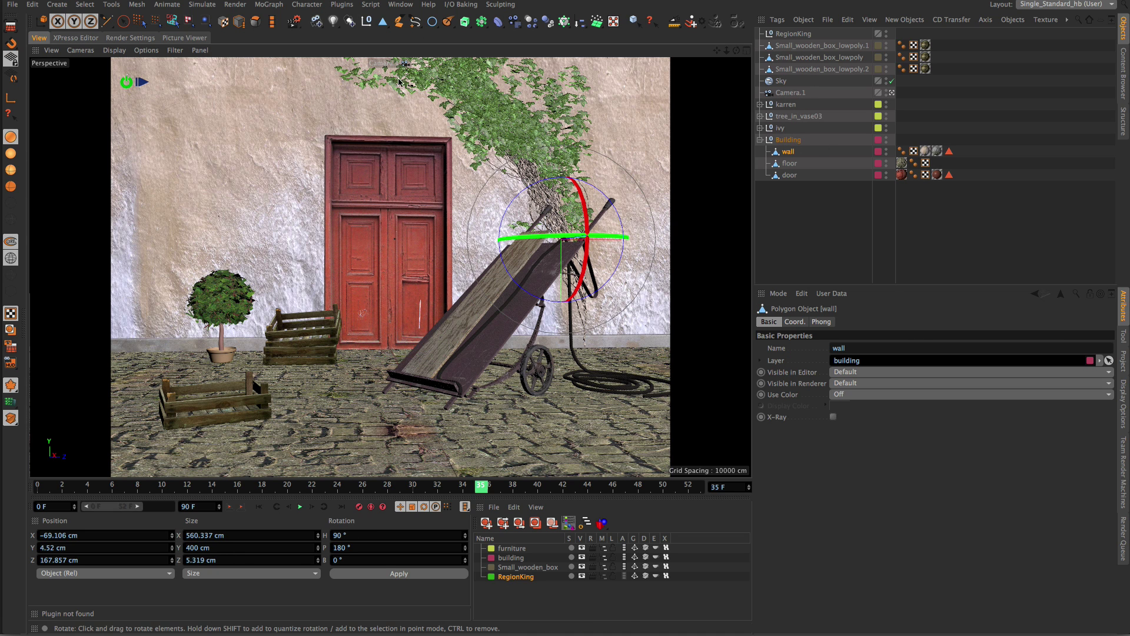
pyautogui.click(143, 83)
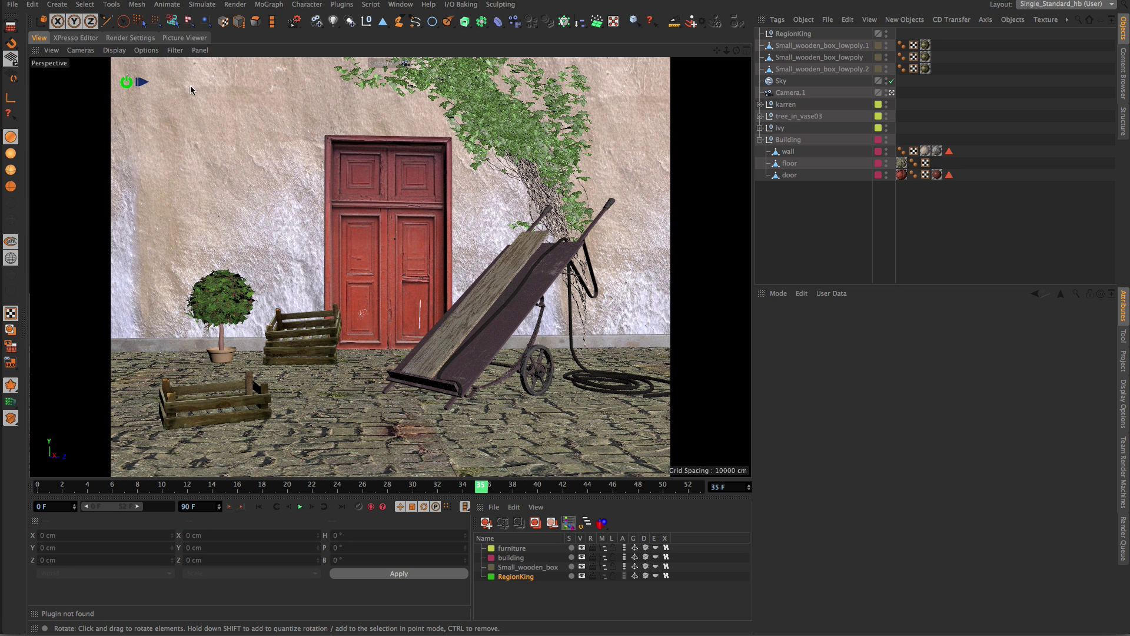
pyautogui.click(1123, 535)
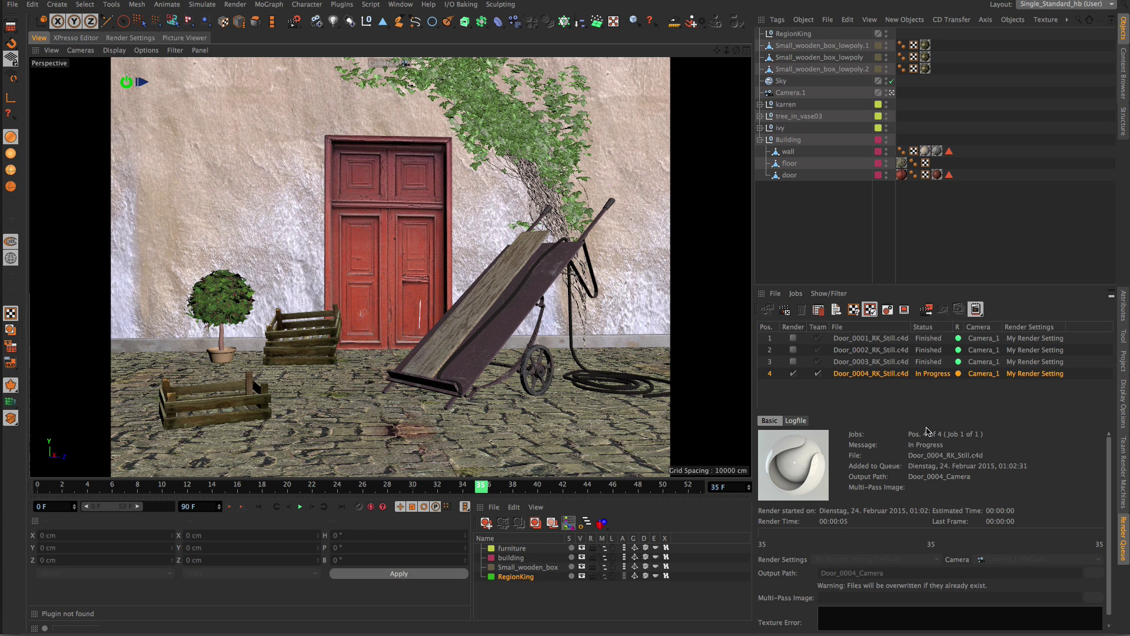
# Set the Sky object's time of day to 14:27:00 and render the view as another still.
pyautogui.click(782, 82)
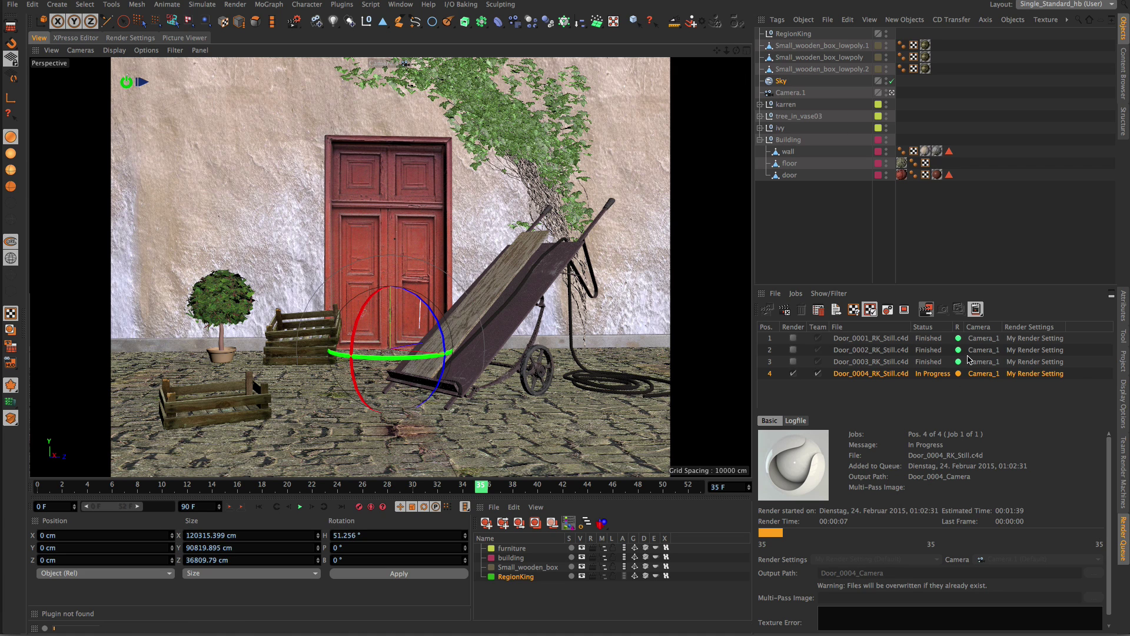
pyautogui.click(1122, 309)
pyautogui.moveTo(929, 397)
pyautogui.mouseDown()
pyautogui.moveTo(942, 382)
pyautogui.moveTo(936, 406)
pyautogui.moveTo(949, 390)
pyautogui.mouseUp()
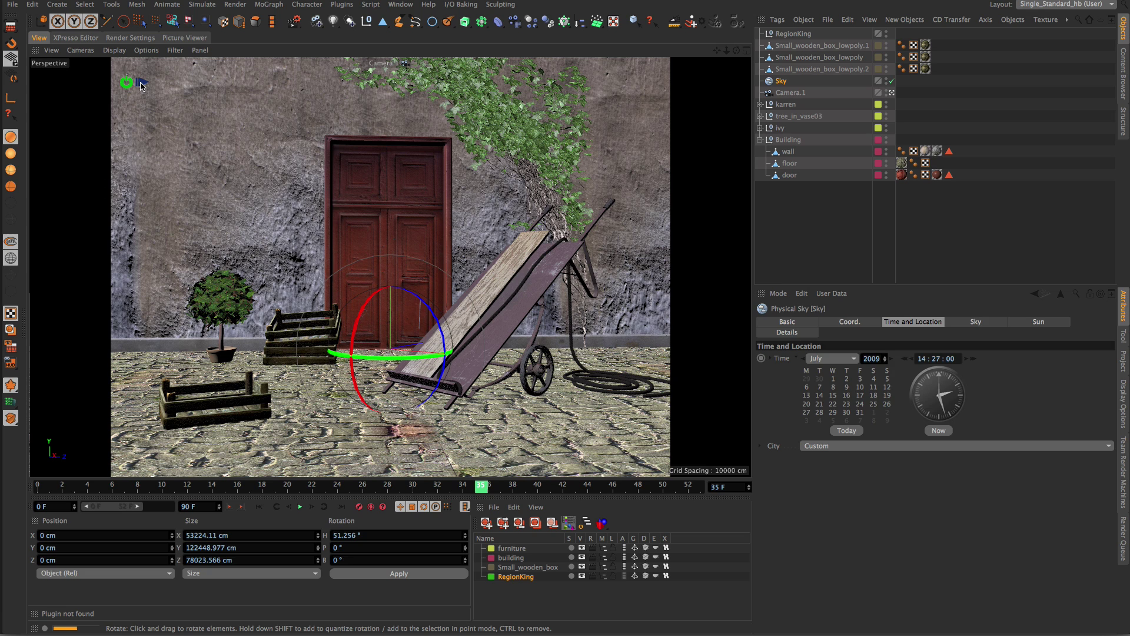
pyautogui.click(141, 86)
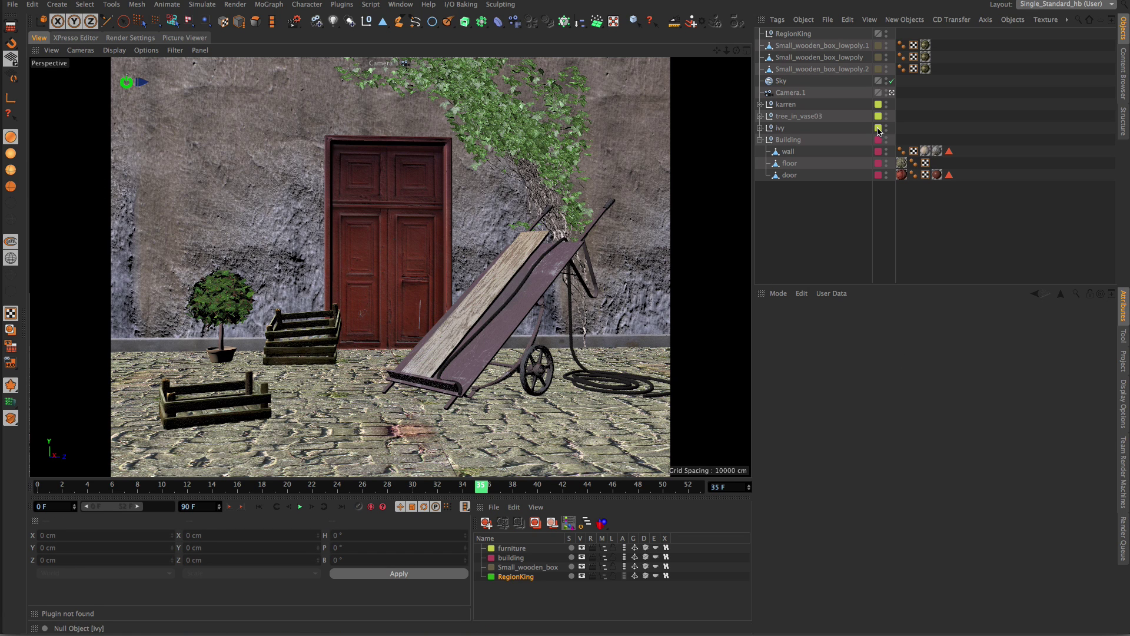
# Set the Sky object's time of day to 20:25:00 and render the view as another still.
pyautogui.click(772, 82)
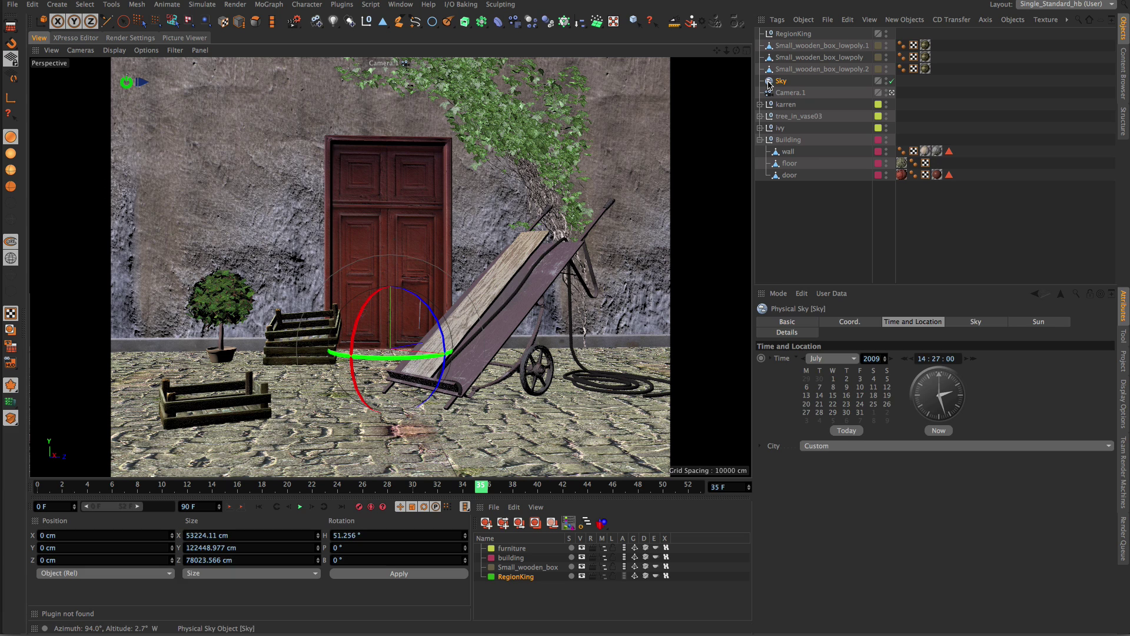
pyautogui.moveTo(946, 407)
pyautogui.mouseDown()
pyautogui.moveTo(953, 399)
pyautogui.moveTo(924, 393)
pyautogui.moveTo(951, 388)
pyautogui.moveTo(940, 412)
pyautogui.moveTo(926, 407)
pyautogui.moveTo(953, 392)
pyautogui.moveTo(944, 406)
pyautogui.moveTo(925, 402)
pyautogui.moveTo(955, 393)
pyautogui.moveTo(933, 412)
pyautogui.moveTo(941, 406)
pyautogui.mouseUp()
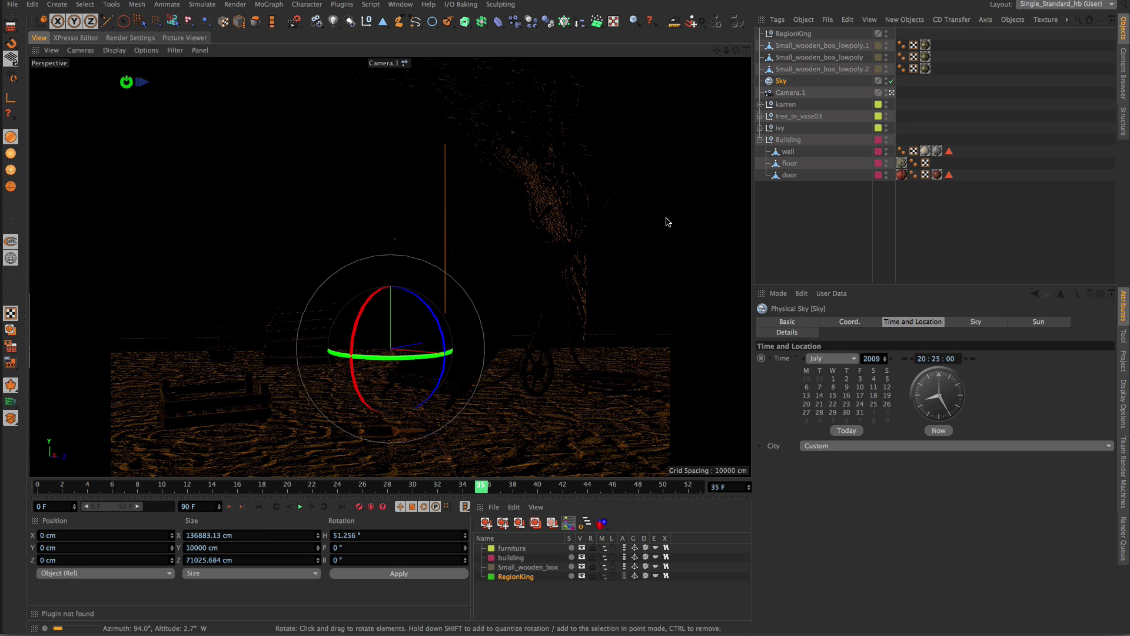
pyautogui.click(143, 84)
# Show the Render Queue and view the renders of the Door_0004, Door_0005 and Door_0006 jobs in the Picture Viewer.
pyautogui.click(1121, 536)
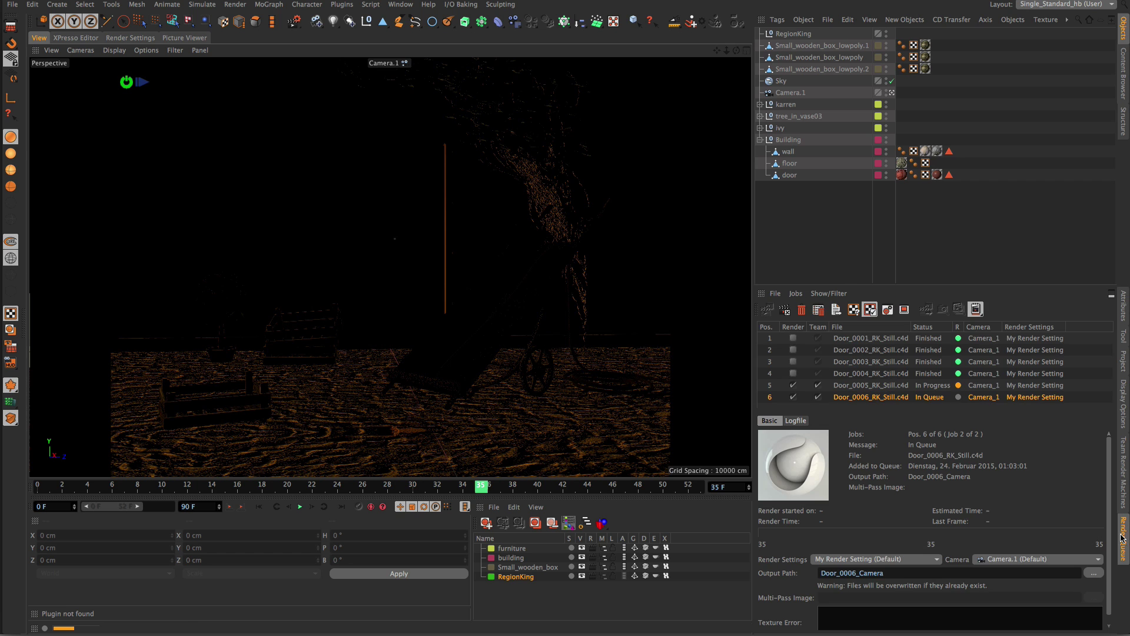
pyautogui.click(888, 376)
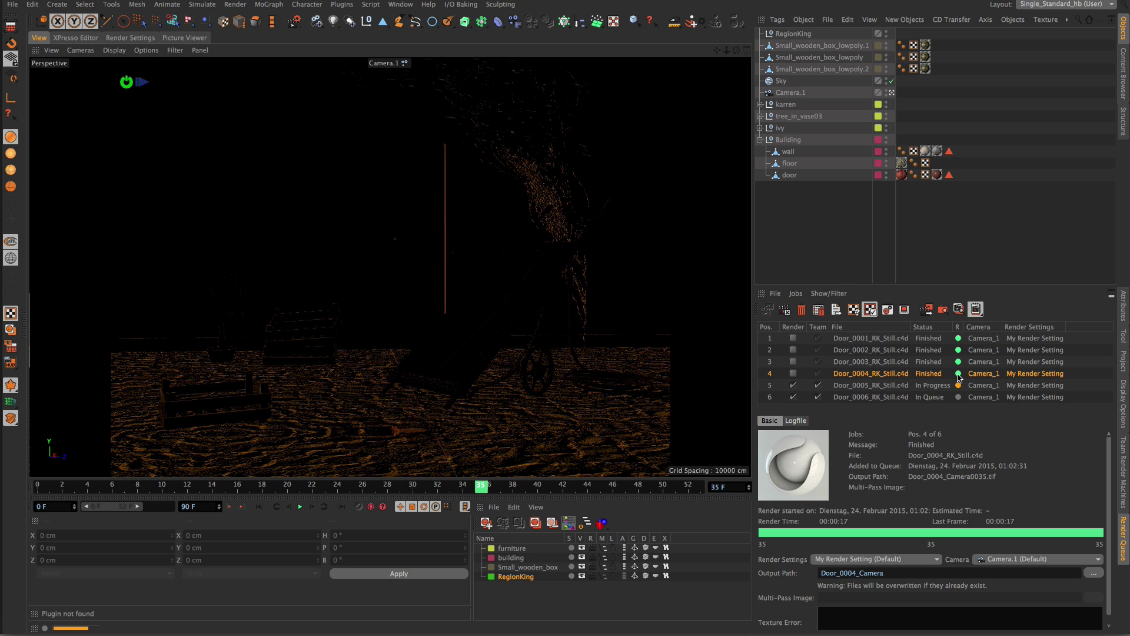
pyautogui.doubleClick(893, 377)
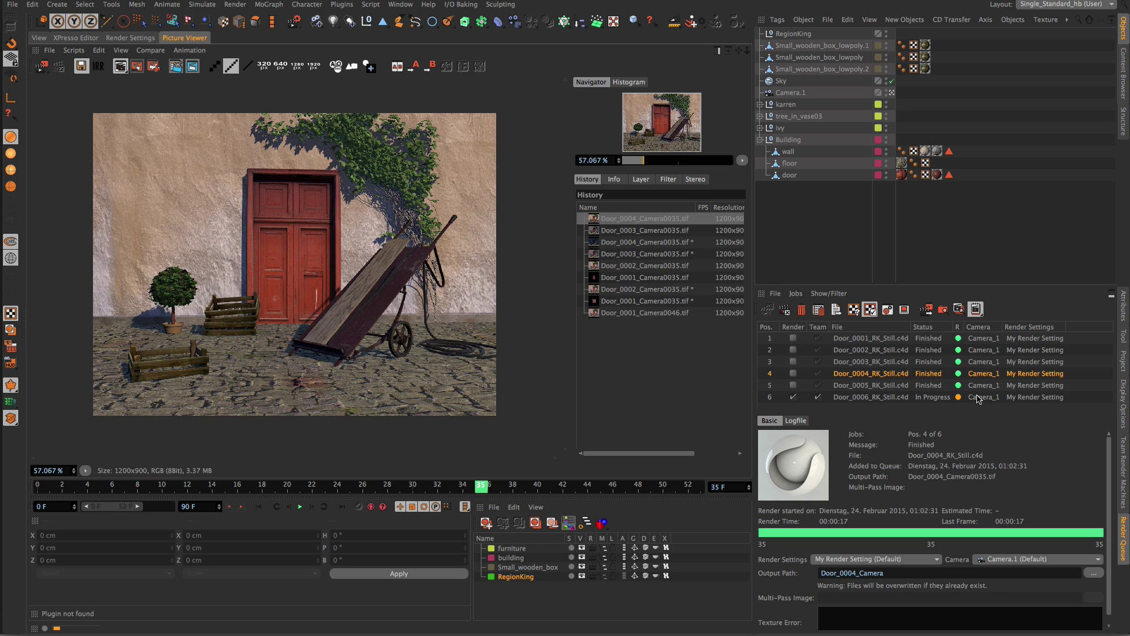
pyautogui.click(891, 384)
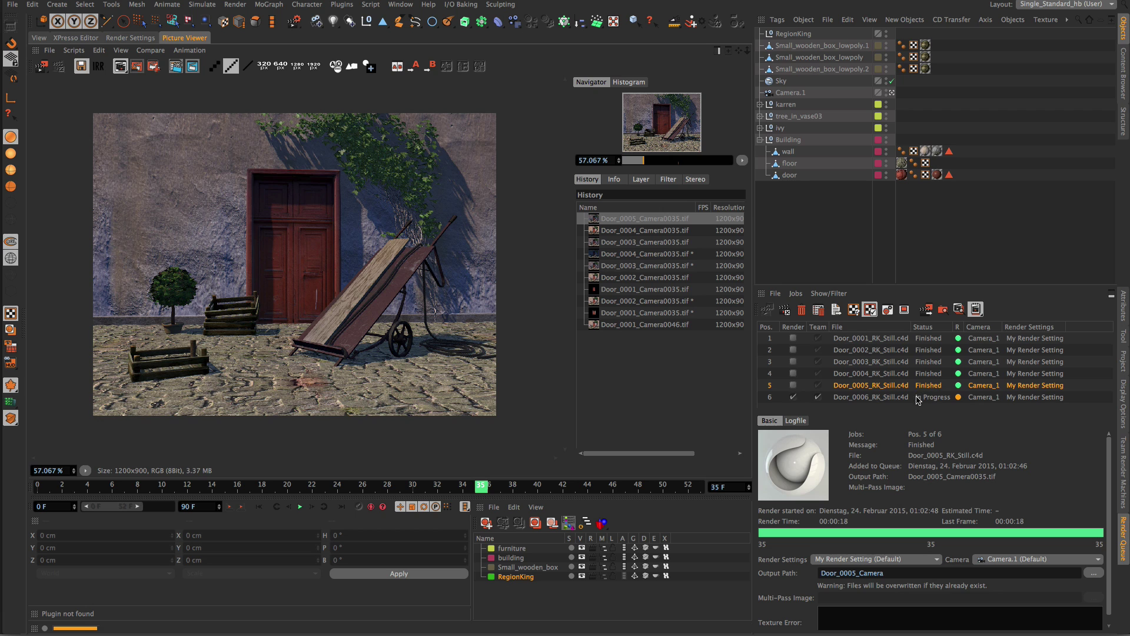
pyautogui.click(898, 398)
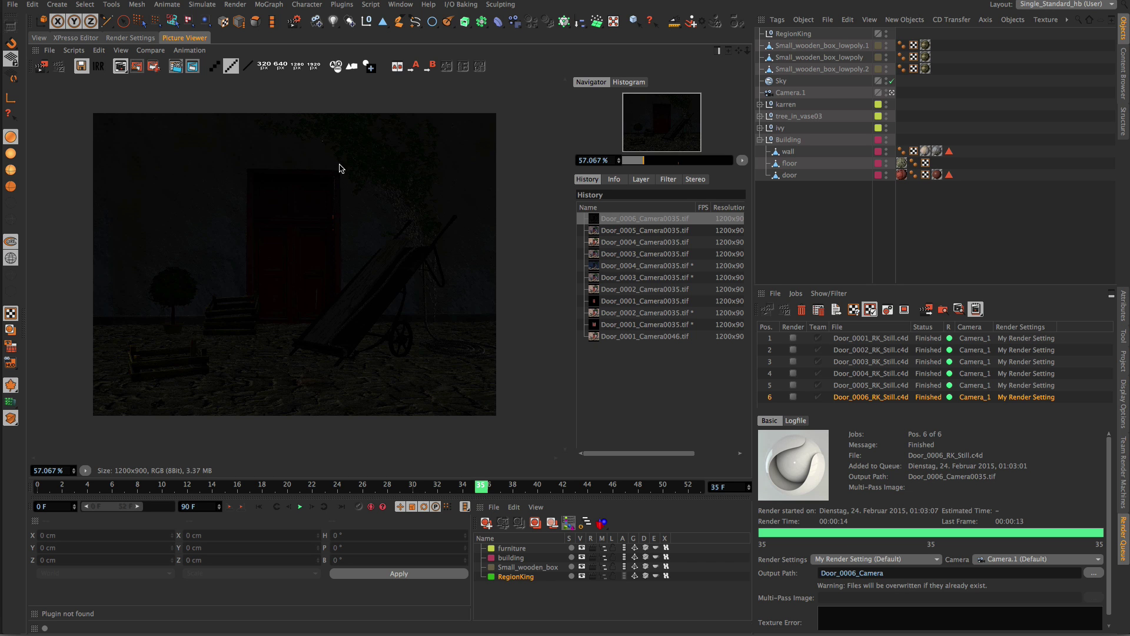
# Compare the renders of the Door_0003, Door_0004 and Door_0005 jobs by reopening them alternately in the Picture Viewer.
pyautogui.click(892, 386)
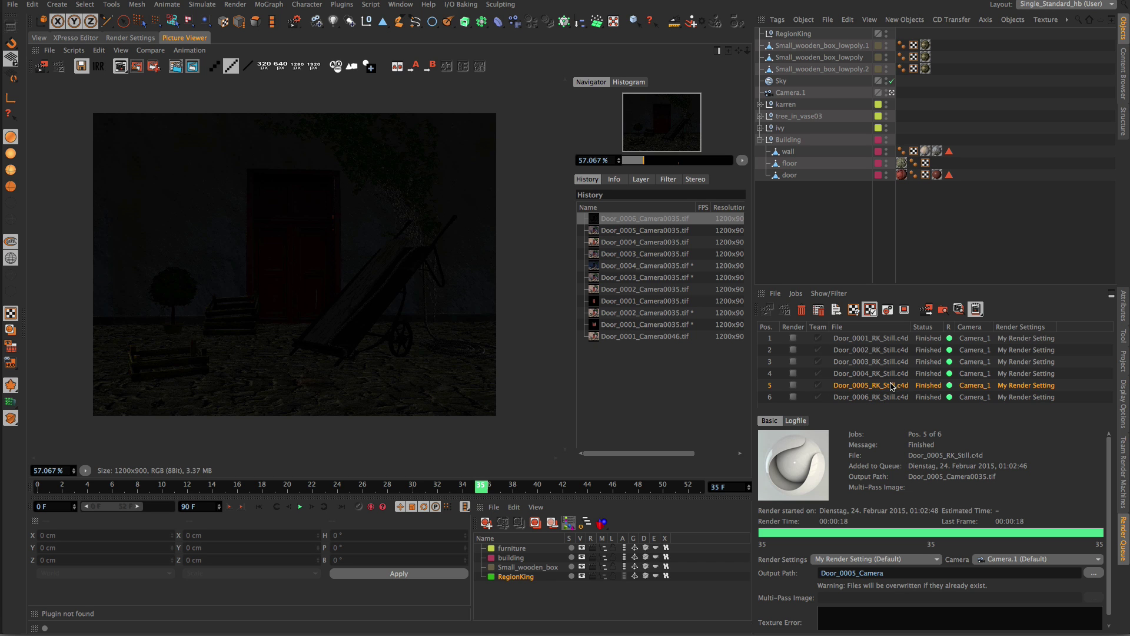
pyautogui.doubleClick(892, 386)
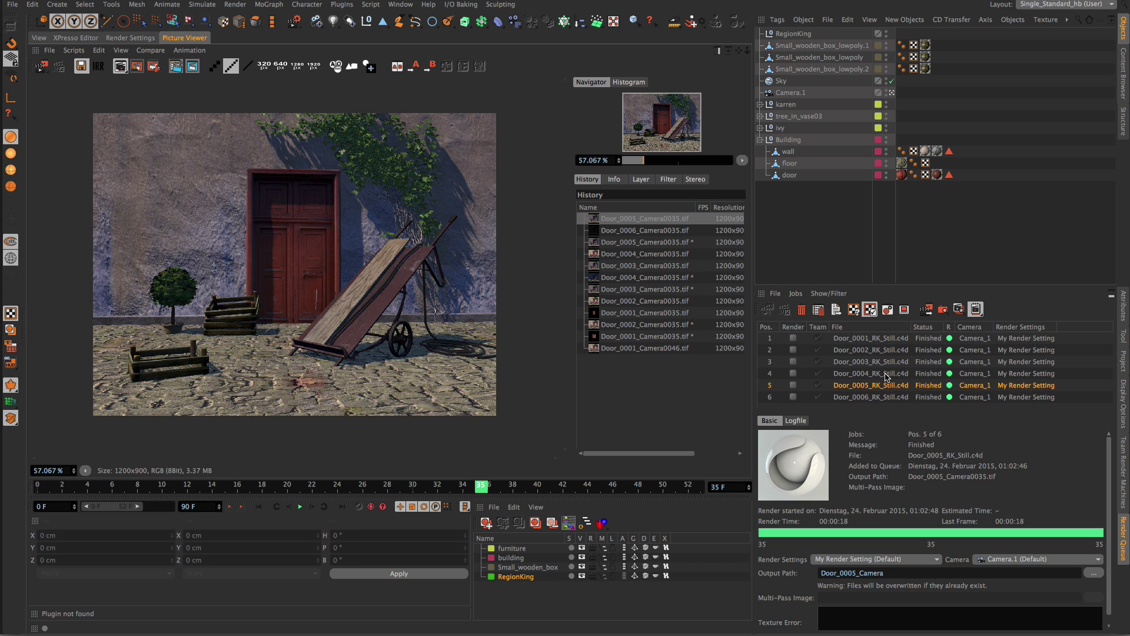
pyautogui.doubleClick(887, 374)
pyautogui.doubleClick(888, 384)
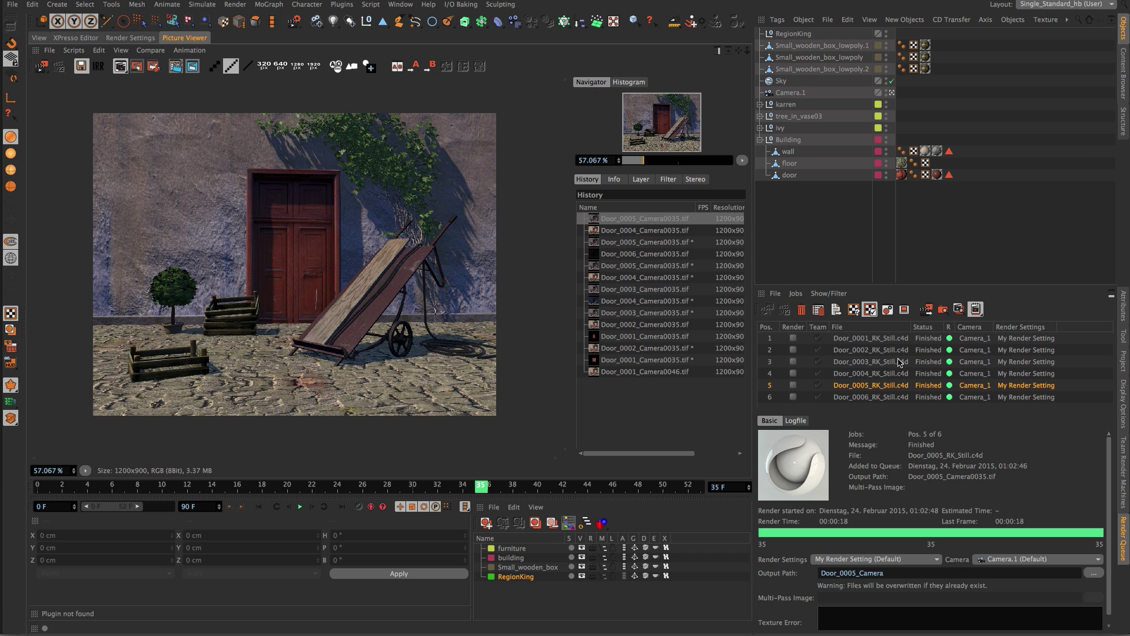
pyautogui.click(881, 374)
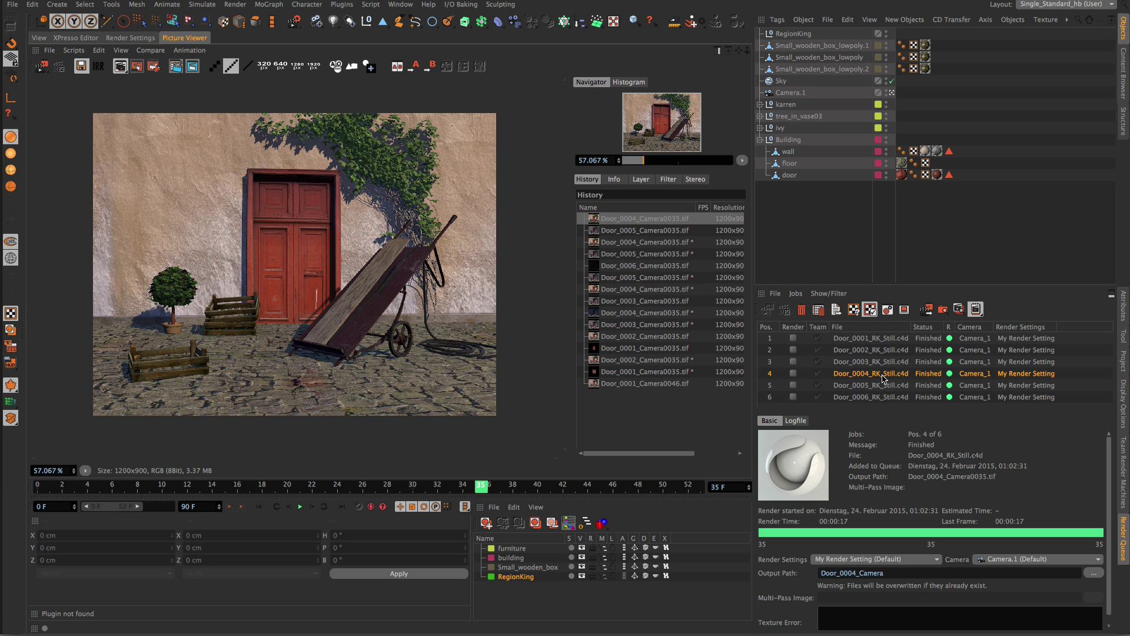
pyautogui.click(878, 363)
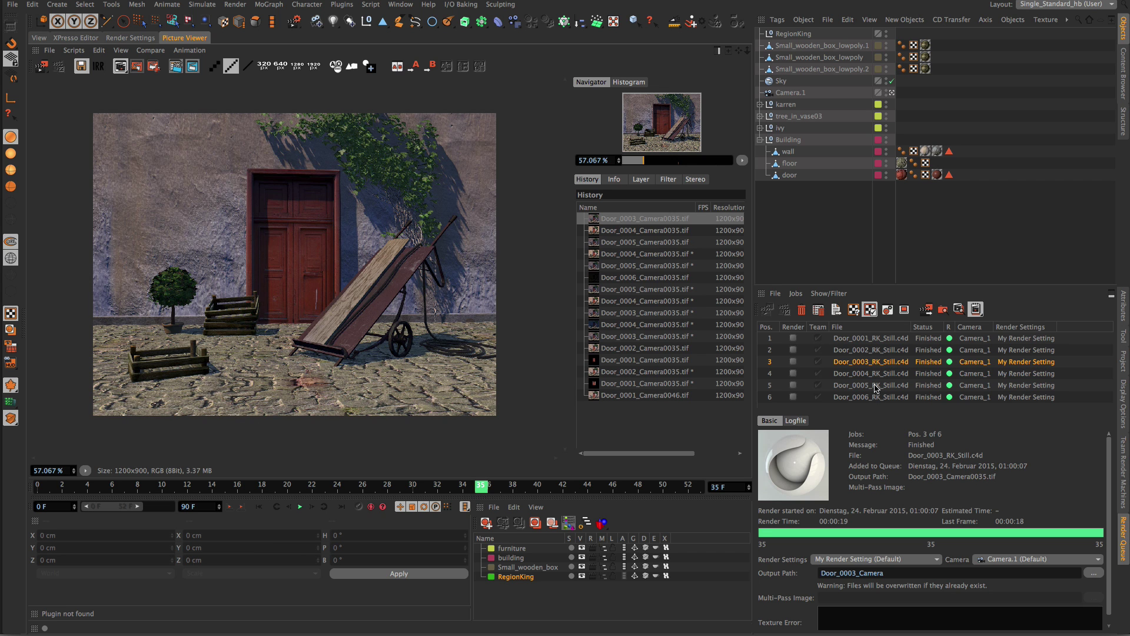
pyautogui.click(877, 387)
pyautogui.click(874, 374)
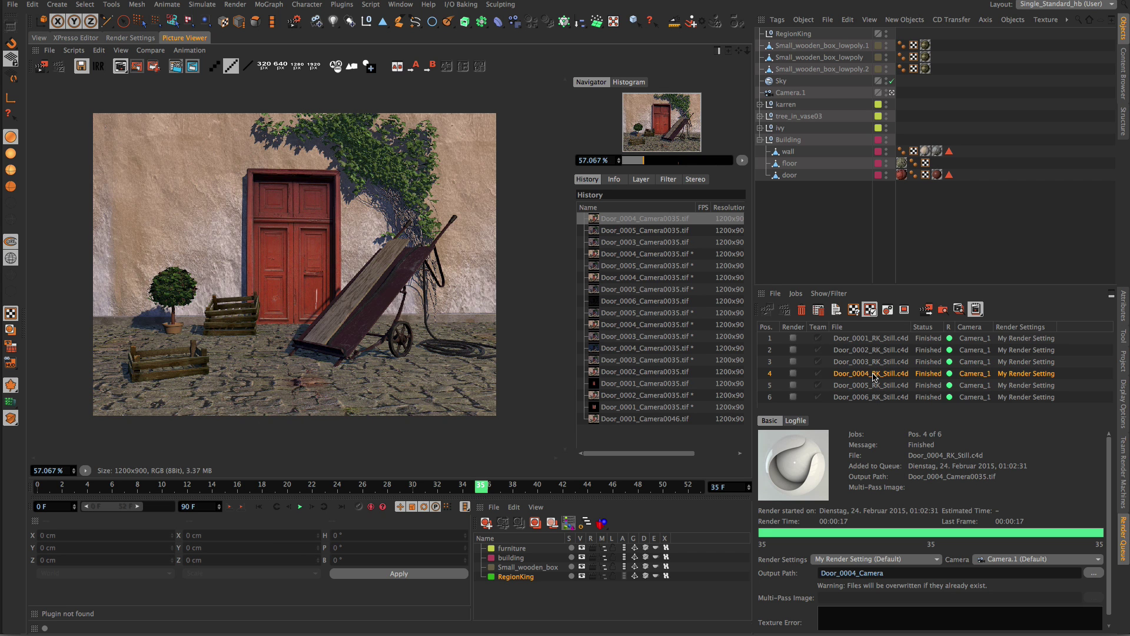
pyautogui.click(871, 386)
pyautogui.click(875, 375)
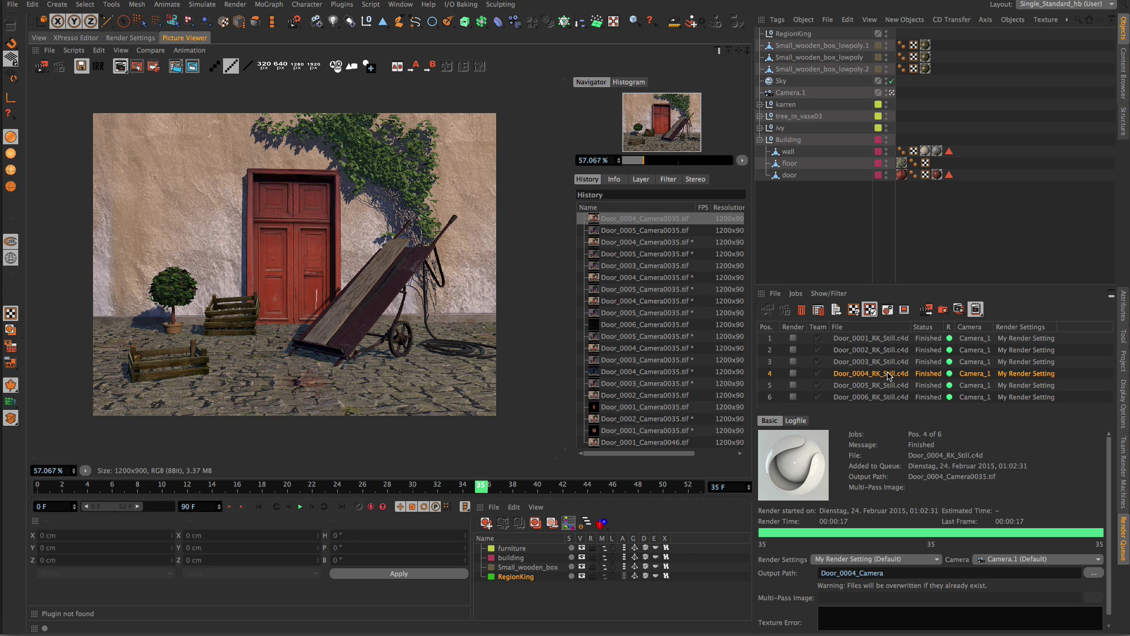
# Open the Door_0004_RK_Still.c4d job's project for editing and save it as Door_afternoon.c4d.
pyautogui.rightClick(889, 376)
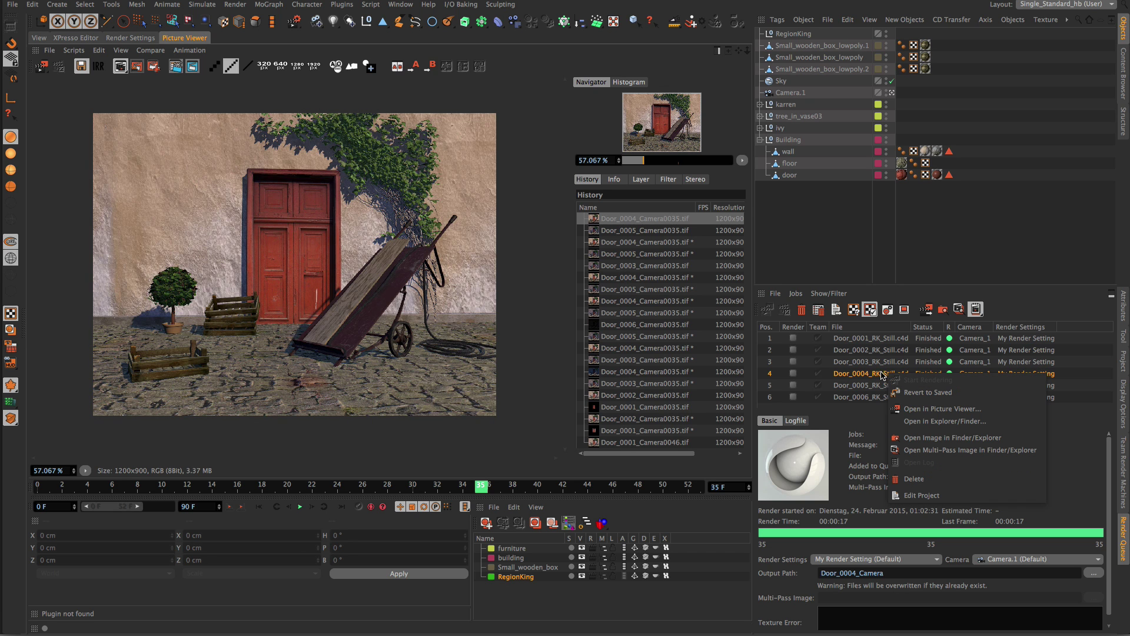
pyautogui.click(922, 497)
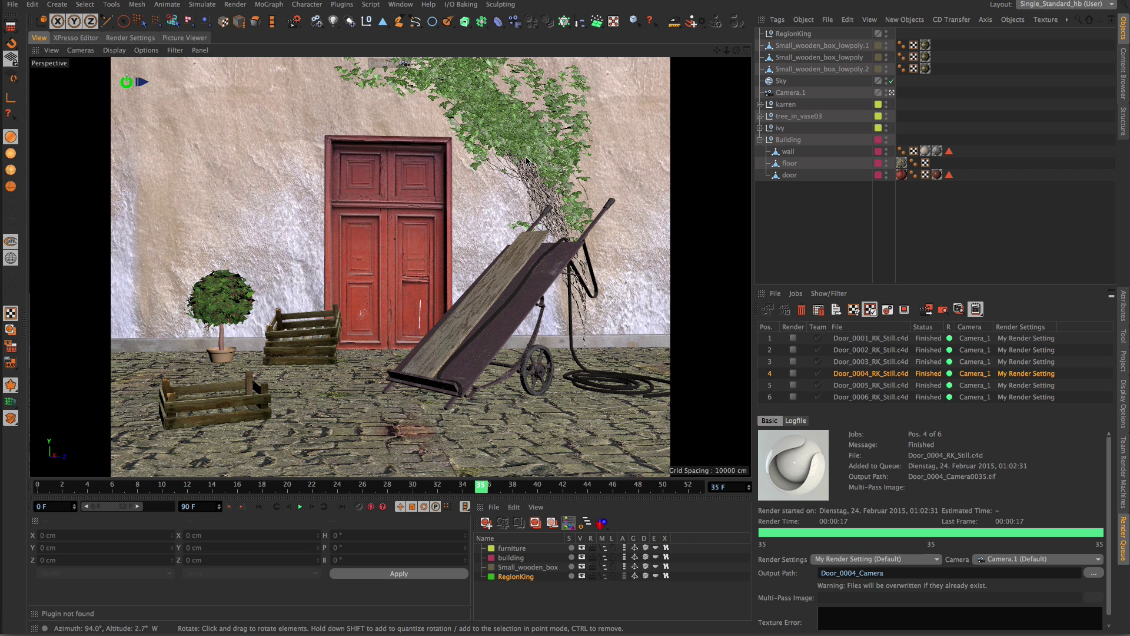
pyautogui.press('shift+super+s')
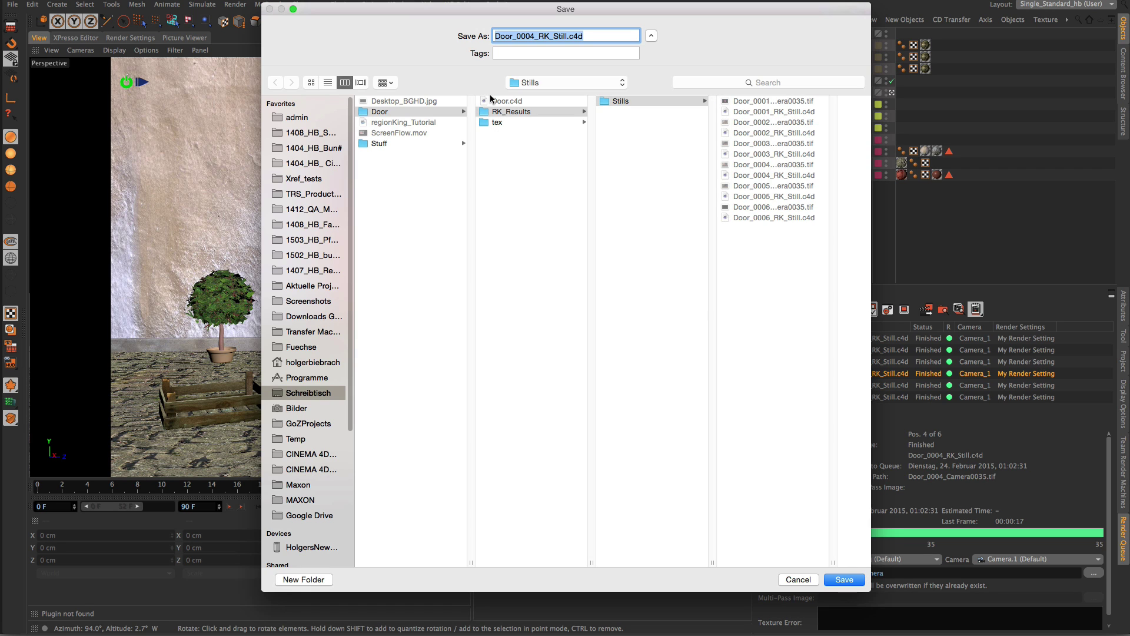
pyautogui.click(497, 101)
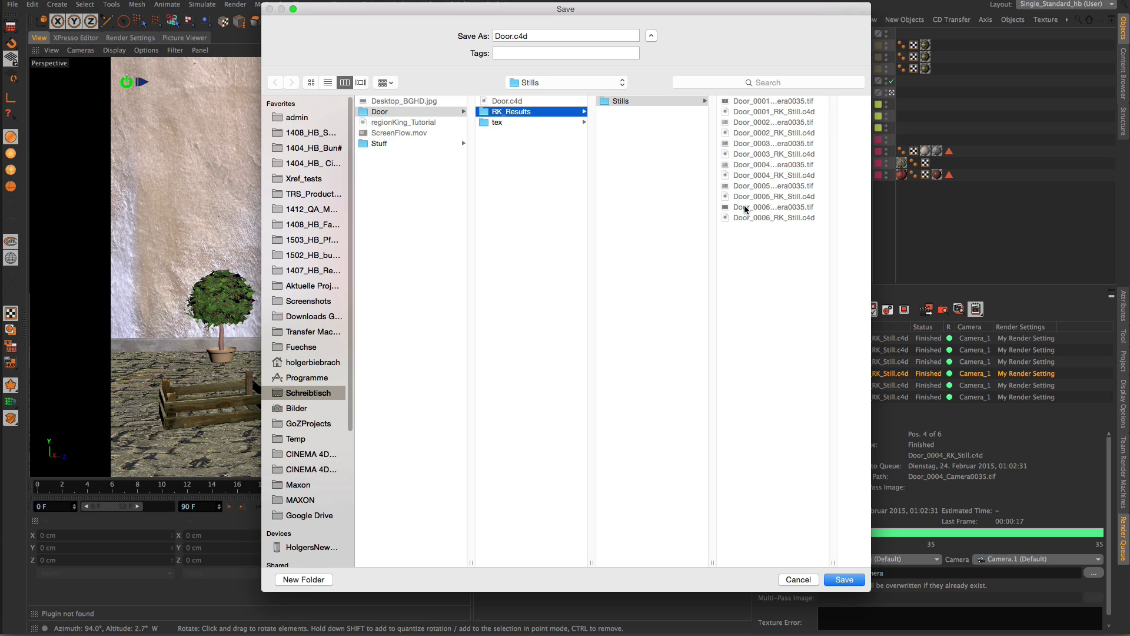
pyautogui.click(513, 35)
pyautogui.write('_')
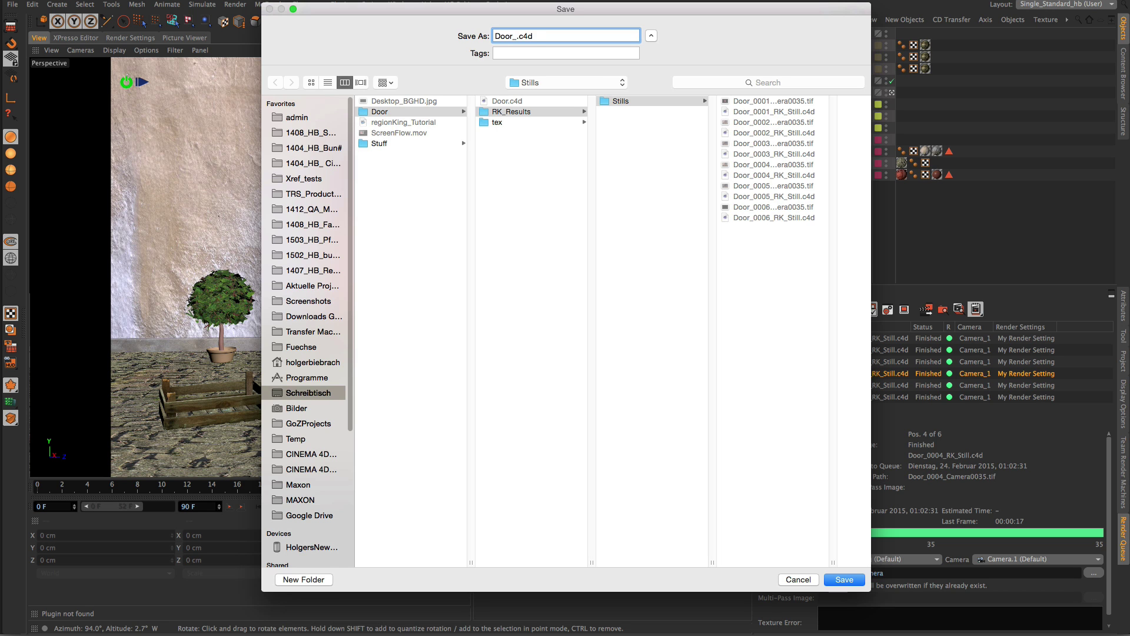
pyautogui.write('afternoon')
pyautogui.press('Return')
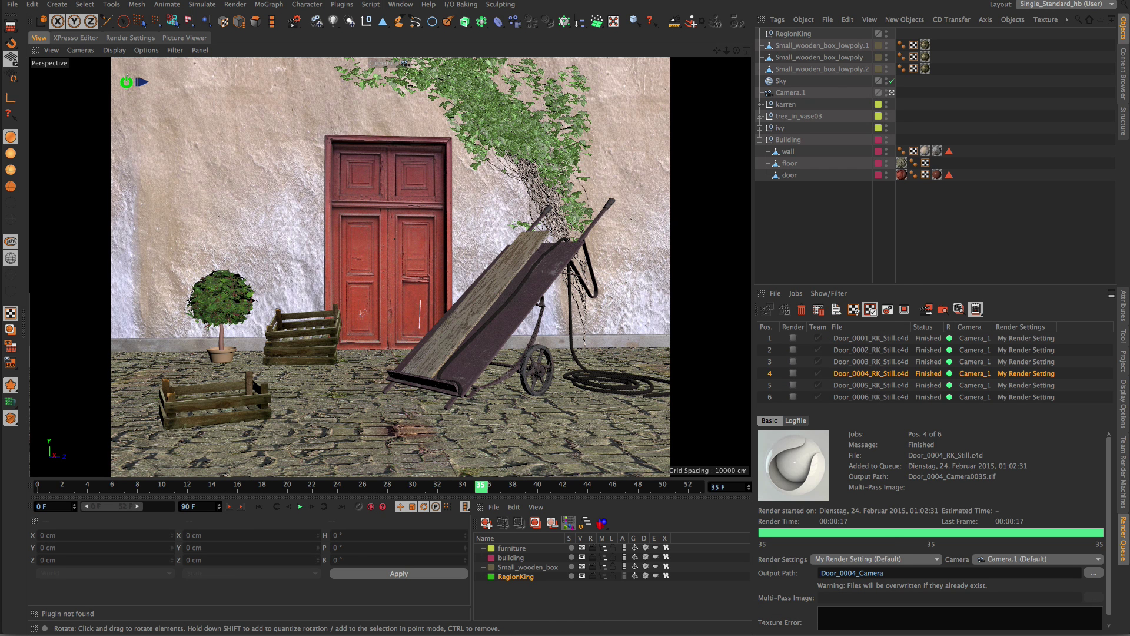
# Add the Global Illumination effect to the render settings with the Exterior – Physical Sky preset.
pyautogui.click(130, 38)
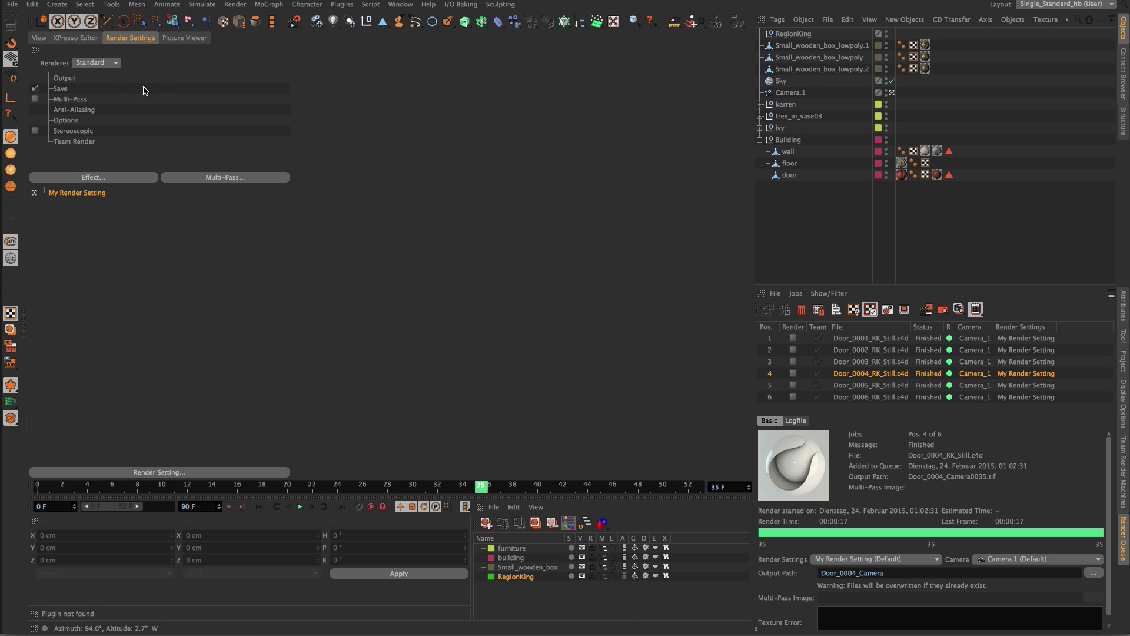
pyautogui.click(84, 177)
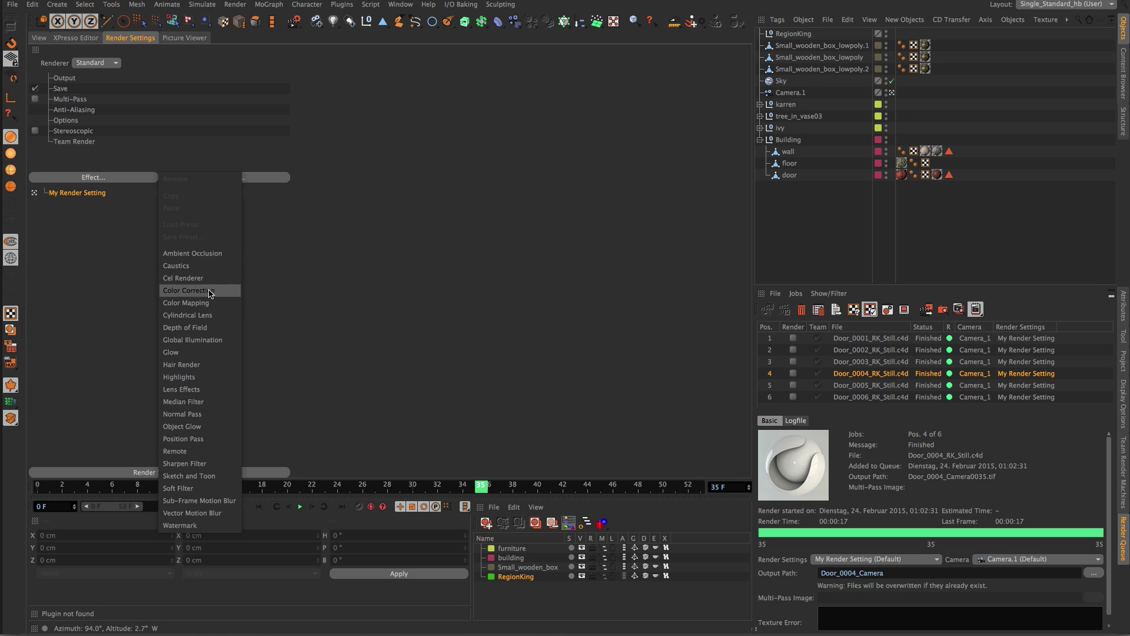
pyautogui.click(200, 340)
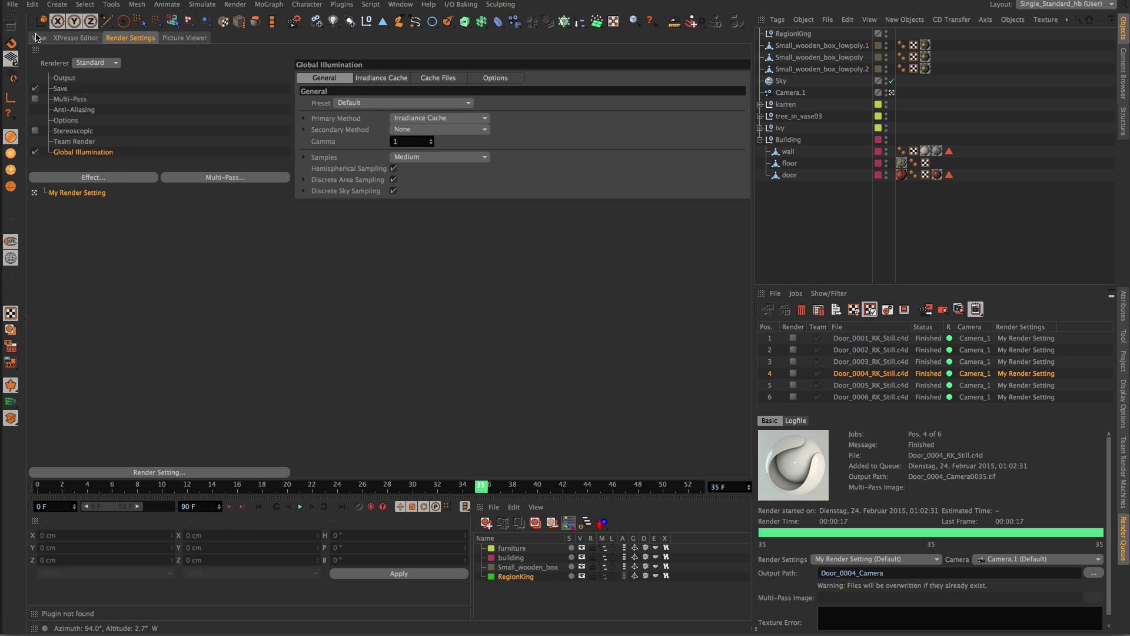
pyautogui.click(381, 103)
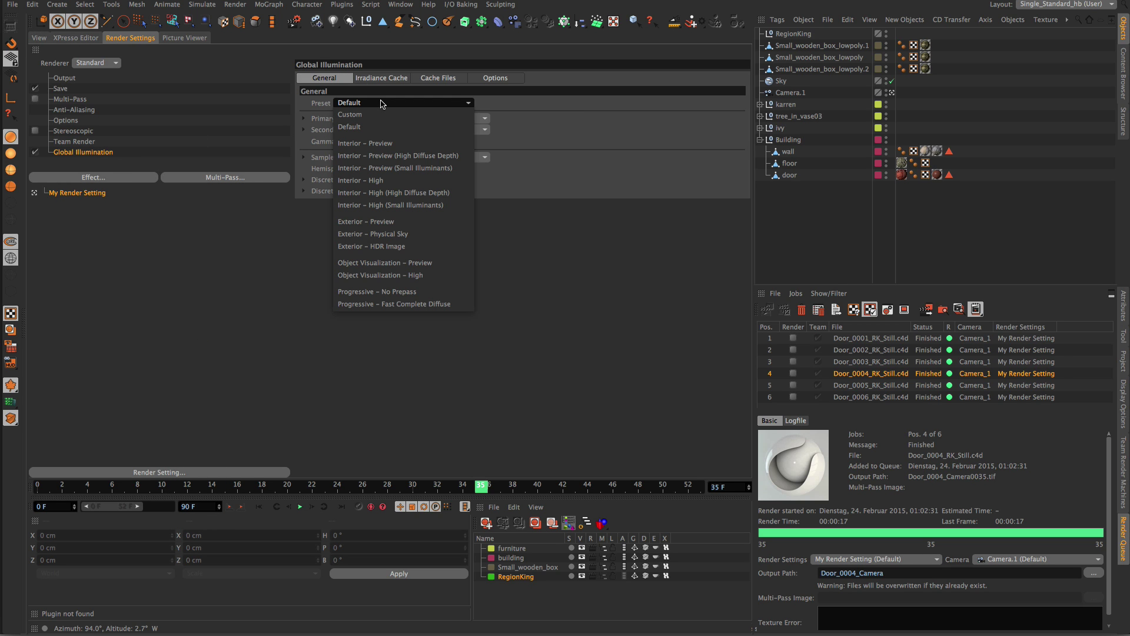
pyautogui.click(409, 235)
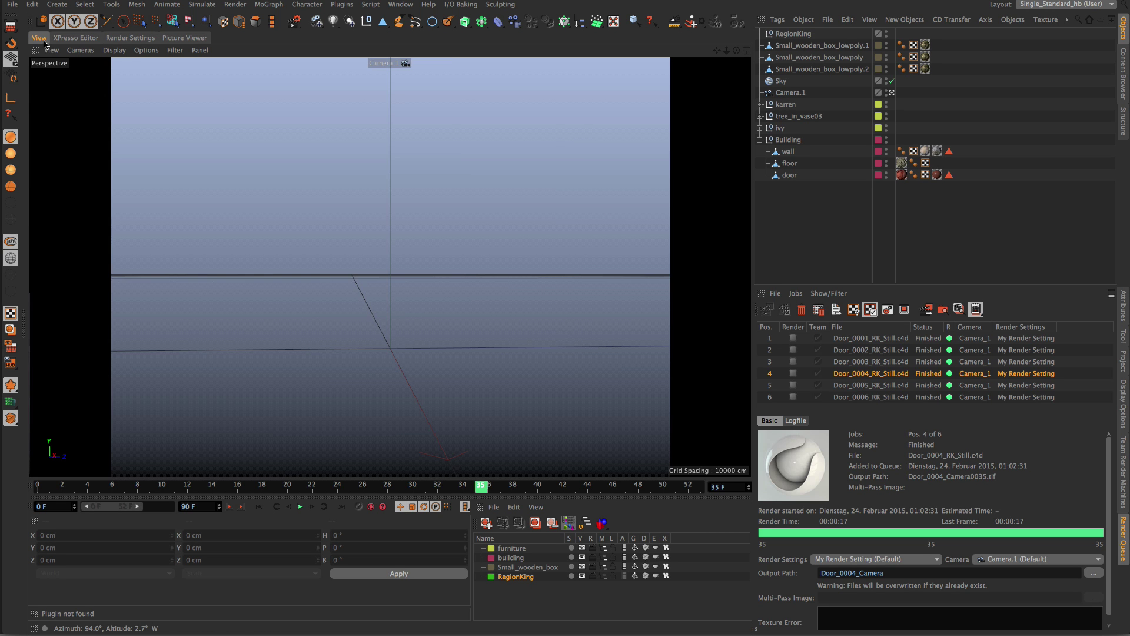
# Render the full camera view as a RegionKing still and enlarge the Render Queue's job list.
pyautogui.click(38, 37)
pyautogui.click(141, 82)
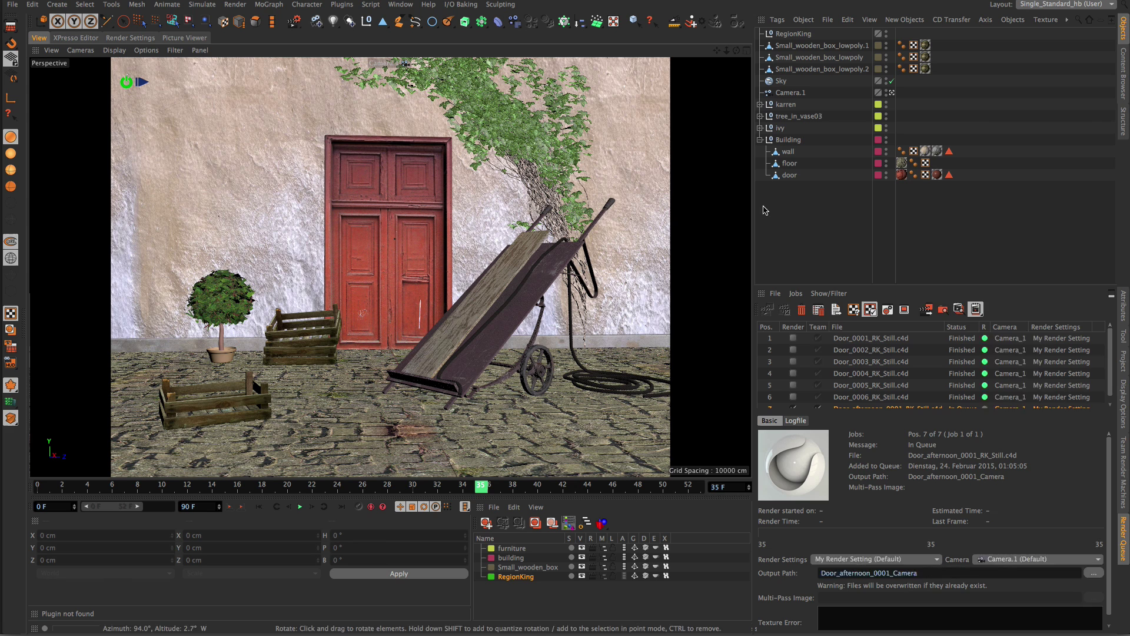
pyautogui.moveTo(859, 268); pyautogui.dragTo(841, 186)
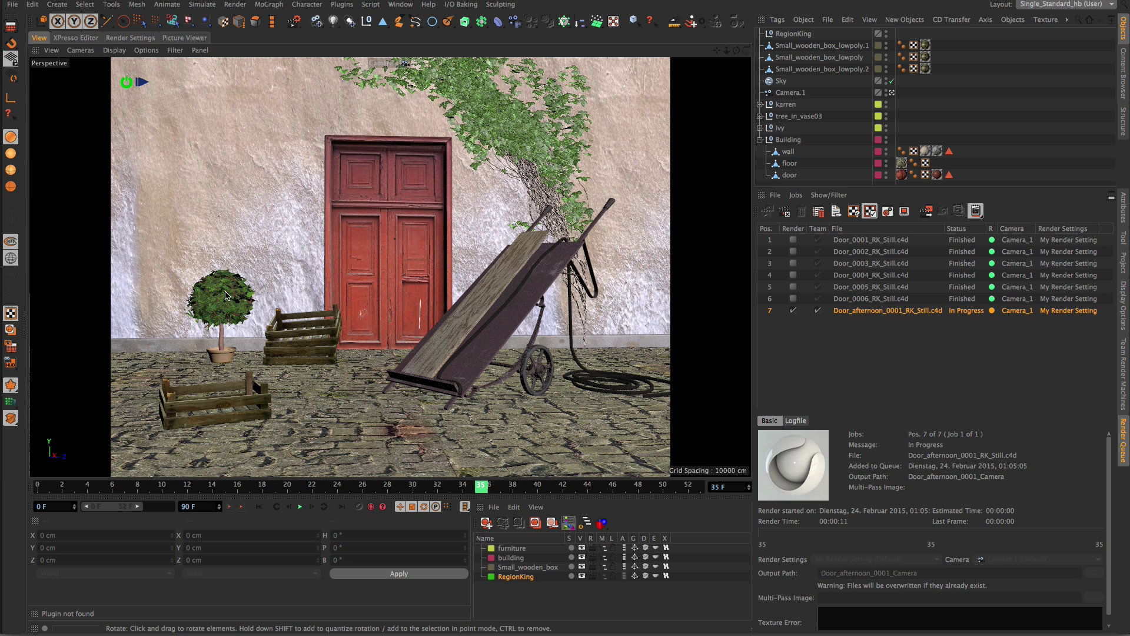
# Examine the door, boxes, tree and cart up close in the Door_0004 render in the Picture Viewer.
pyautogui.click(177, 39)
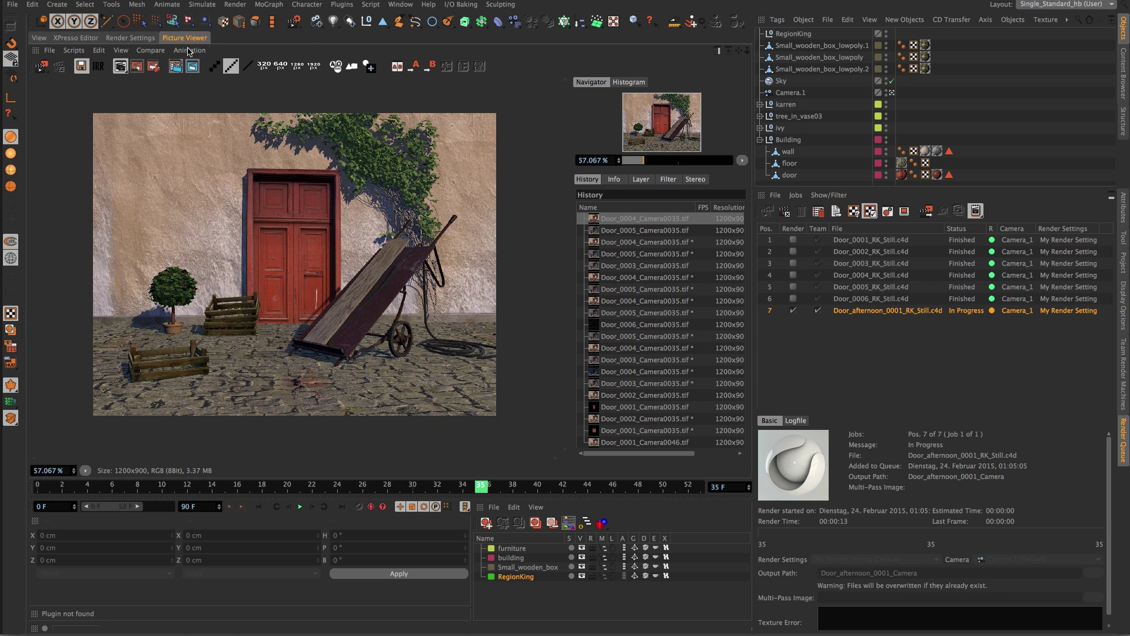
pyautogui.scroll(5, 227, 256)
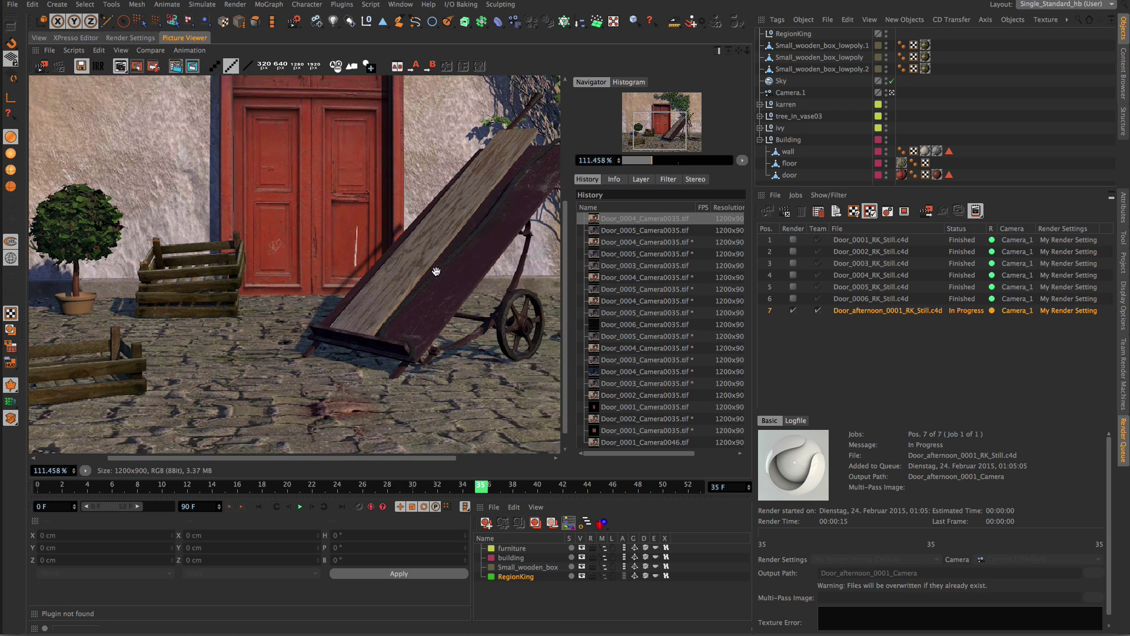
pyautogui.moveTo(429, 195); pyautogui.dragTo(394, 255)
pyautogui.moveTo(366, 338); pyautogui.dragTo(409, 252)
pyautogui.moveTo(225, 269); pyautogui.dragTo(371, 265)
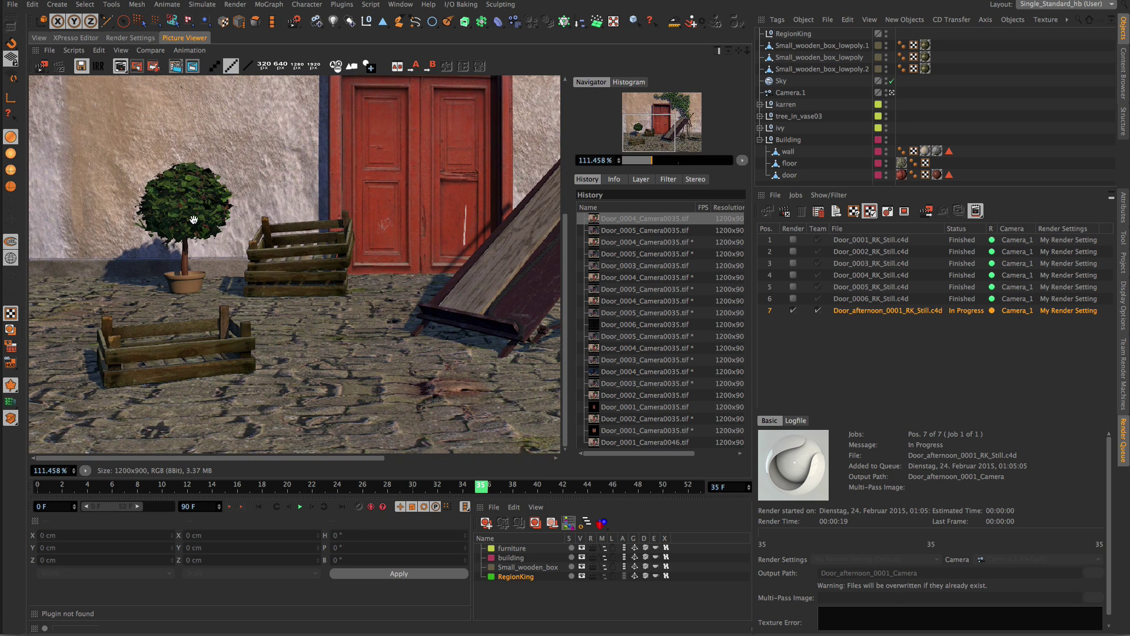
pyautogui.moveTo(357, 187); pyautogui.dragTo(314, 300)
pyautogui.moveTo(353, 259); pyautogui.dragTo(325, 272)
pyautogui.moveTo(382, 224); pyautogui.dragTo(322, 295)
pyautogui.moveTo(395, 294); pyautogui.dragTo(349, 154)
pyautogui.moveTo(433, 341); pyautogui.dragTo(406, 316)
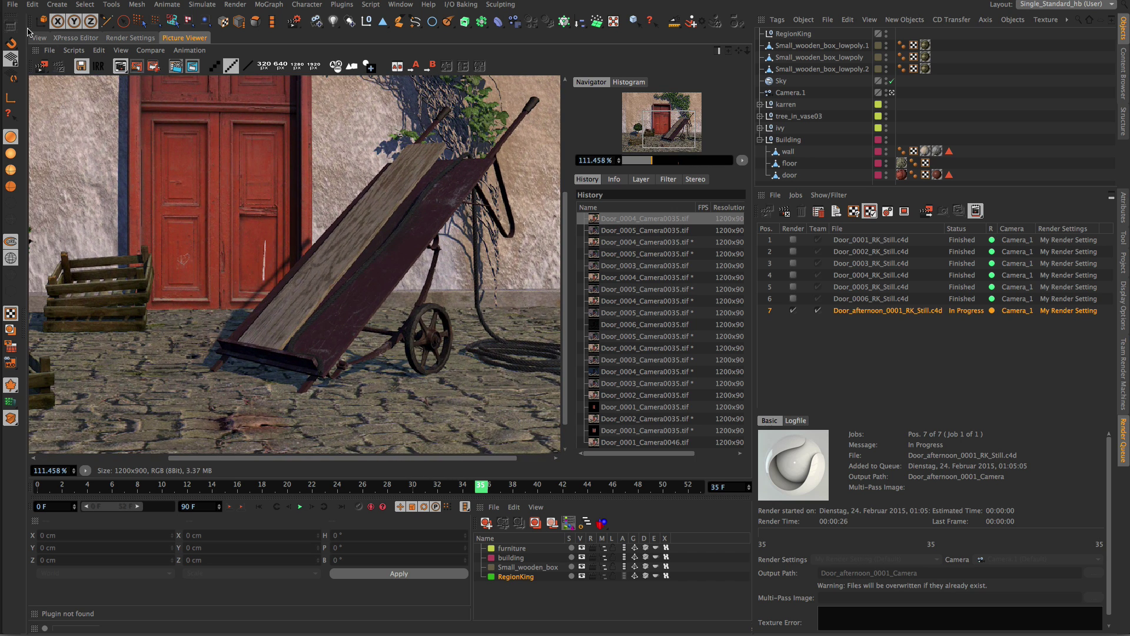
pyautogui.moveTo(192, 230); pyautogui.dragTo(306, 321)
# Replace the door material's Default Specular reflectance layer with a GGX layer at 38% roughness.
pyautogui.click(39, 37)
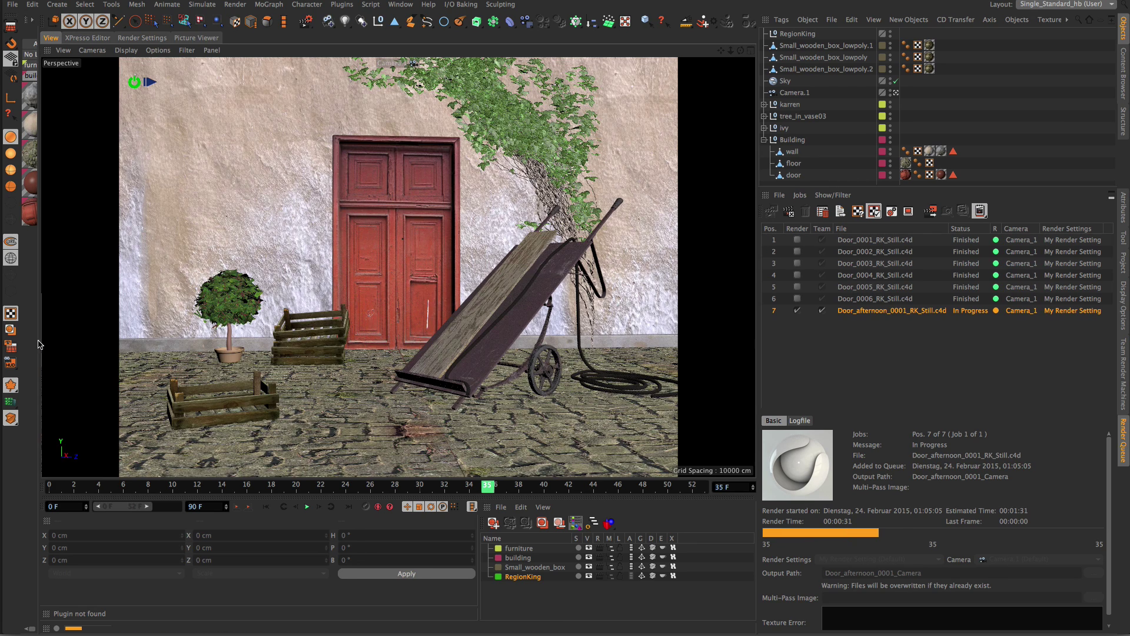
pyautogui.moveTo(38, 341); pyautogui.dragTo(251, 330)
pyautogui.doubleClick(37, 169)
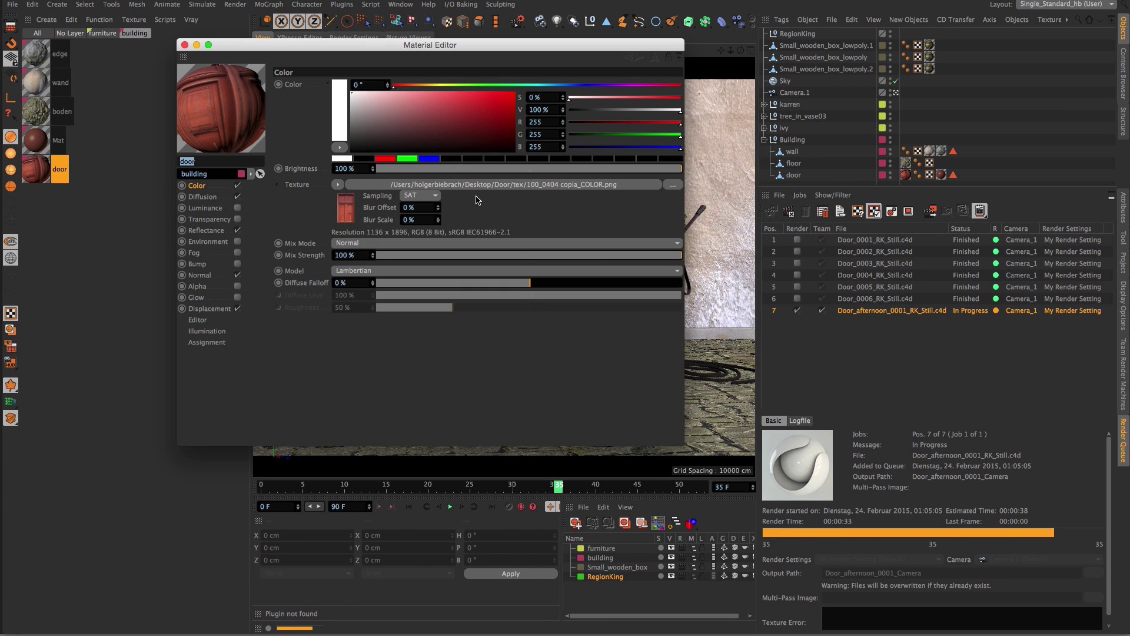
pyautogui.click(206, 230)
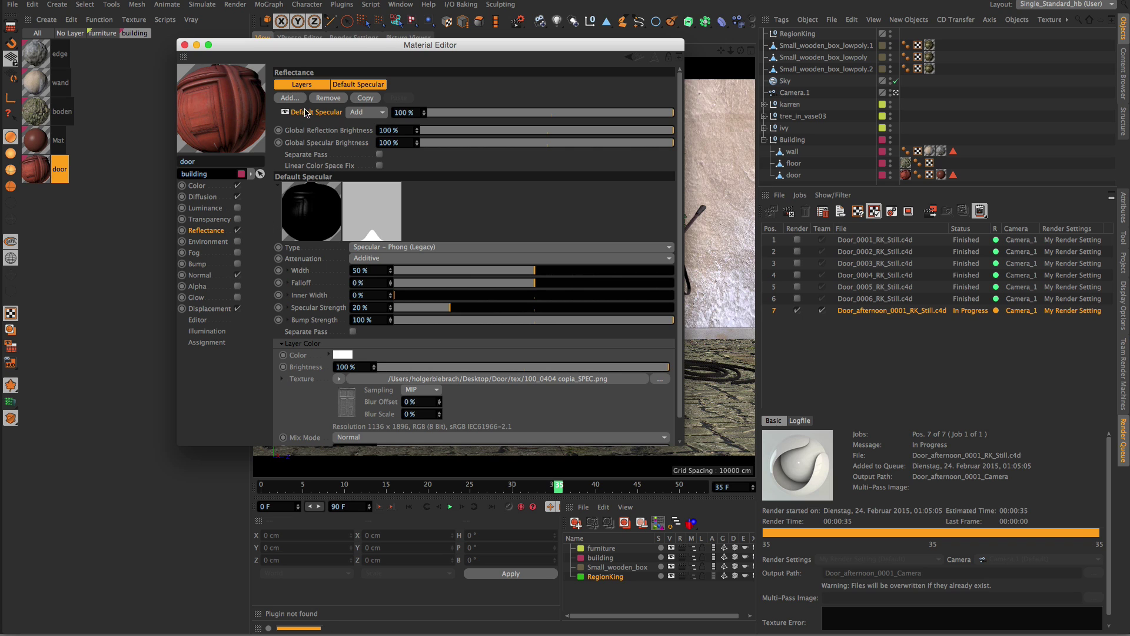
pyautogui.click(329, 98)
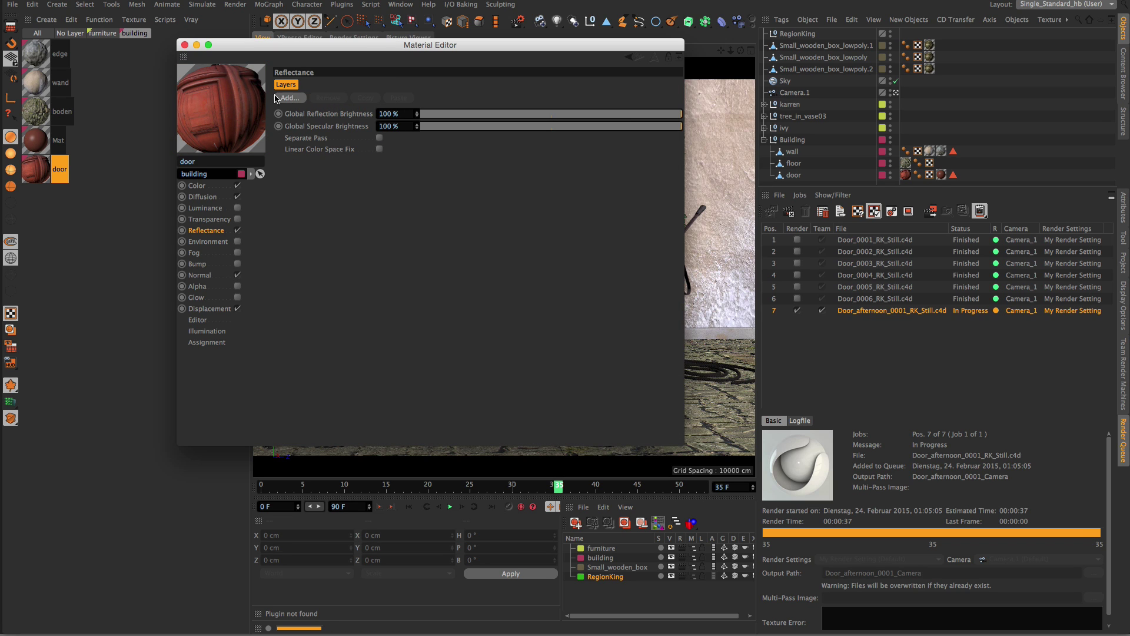
pyautogui.click(282, 99)
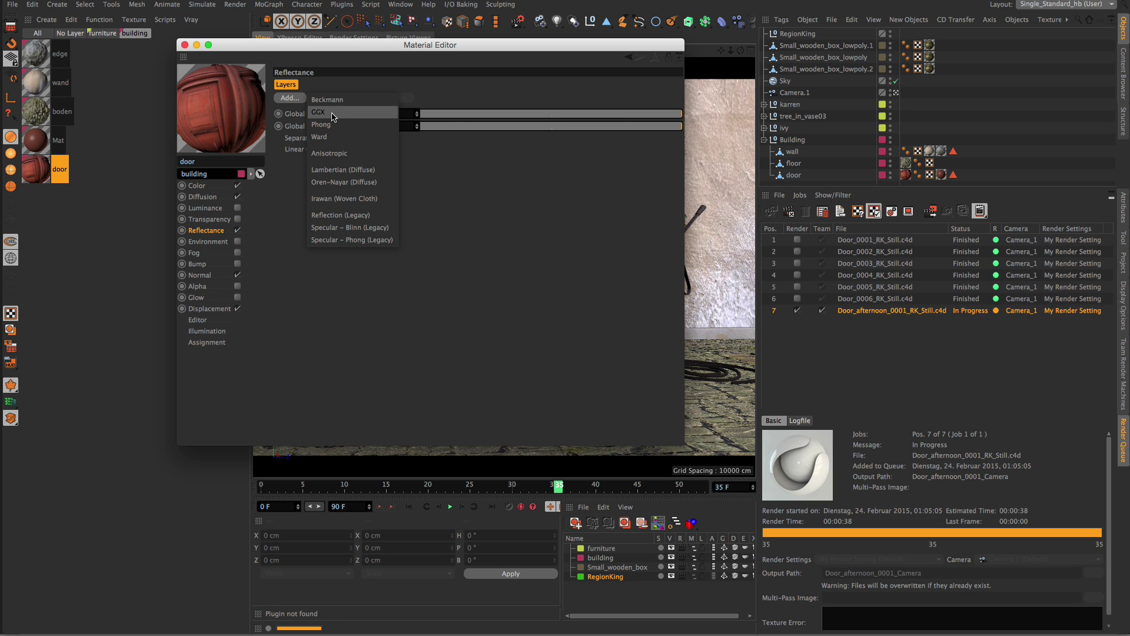
pyautogui.click(328, 113)
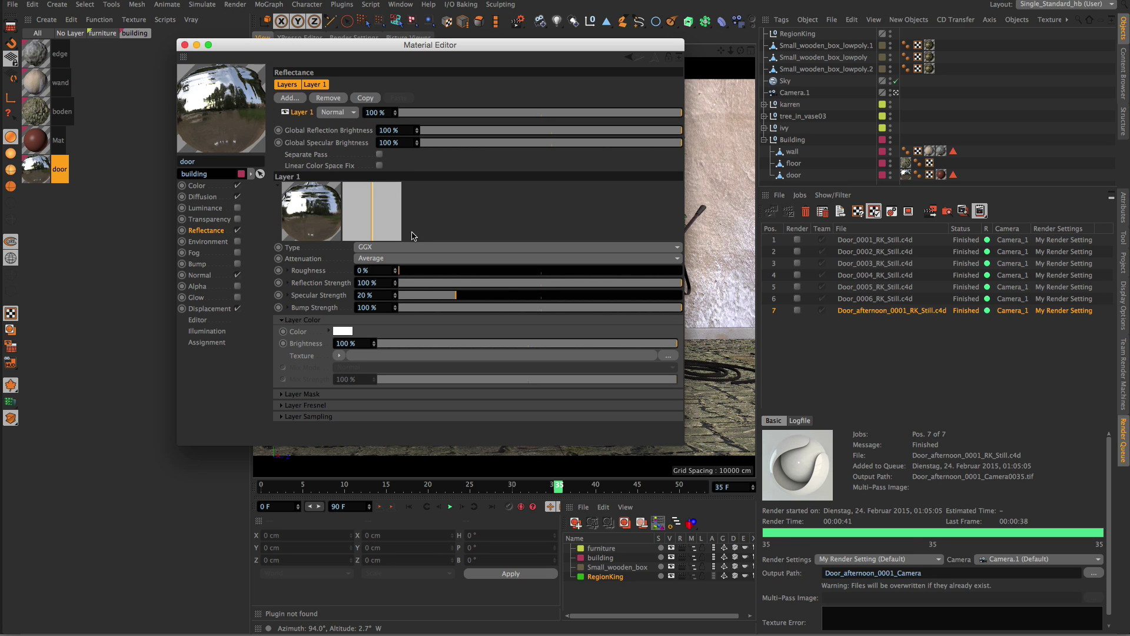
pyautogui.moveTo(431, 271); pyautogui.dragTo(511, 272)
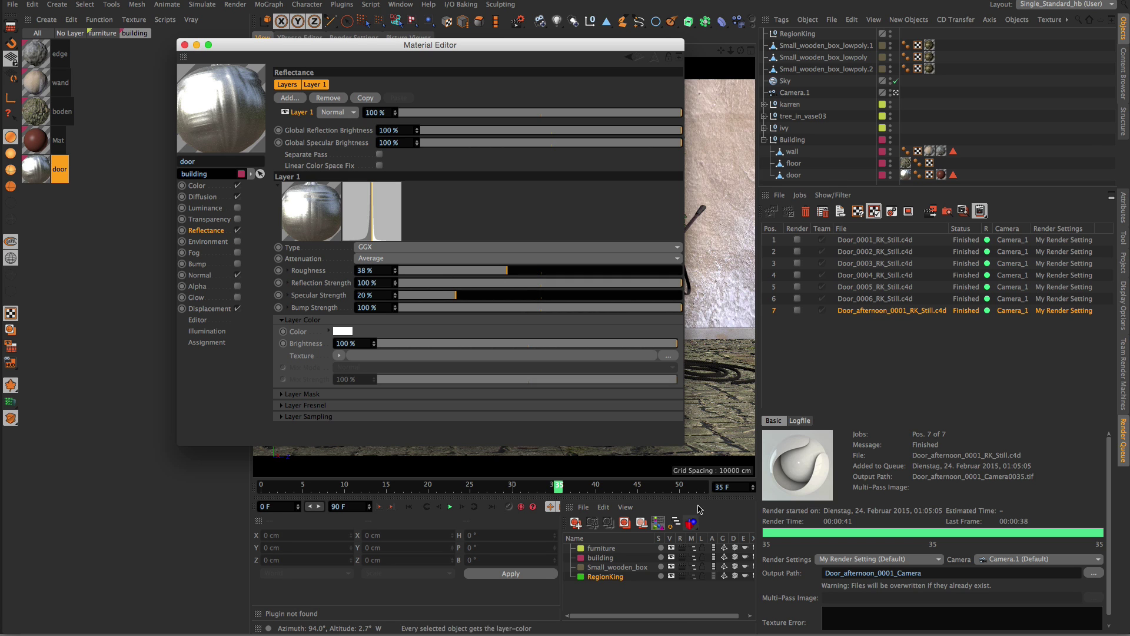
# Copy the door material's color texture channel into the Layer Mask texture of reflectance Layer 1.
pyautogui.moveTo(683, 444); pyautogui.dragTo(831, 582)
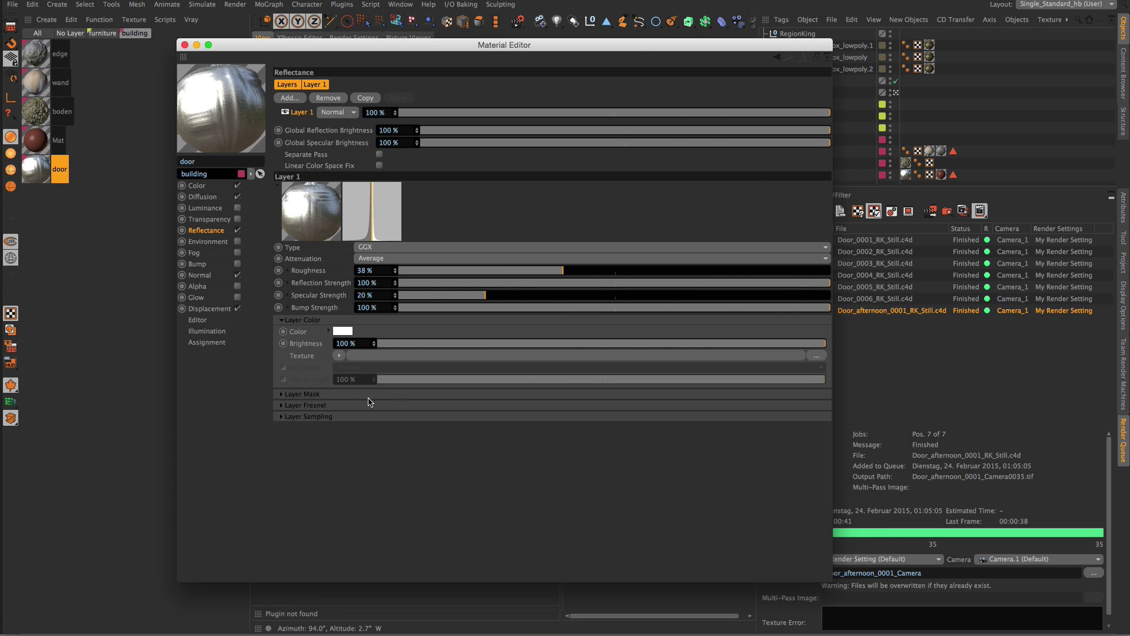
pyautogui.click(200, 185)
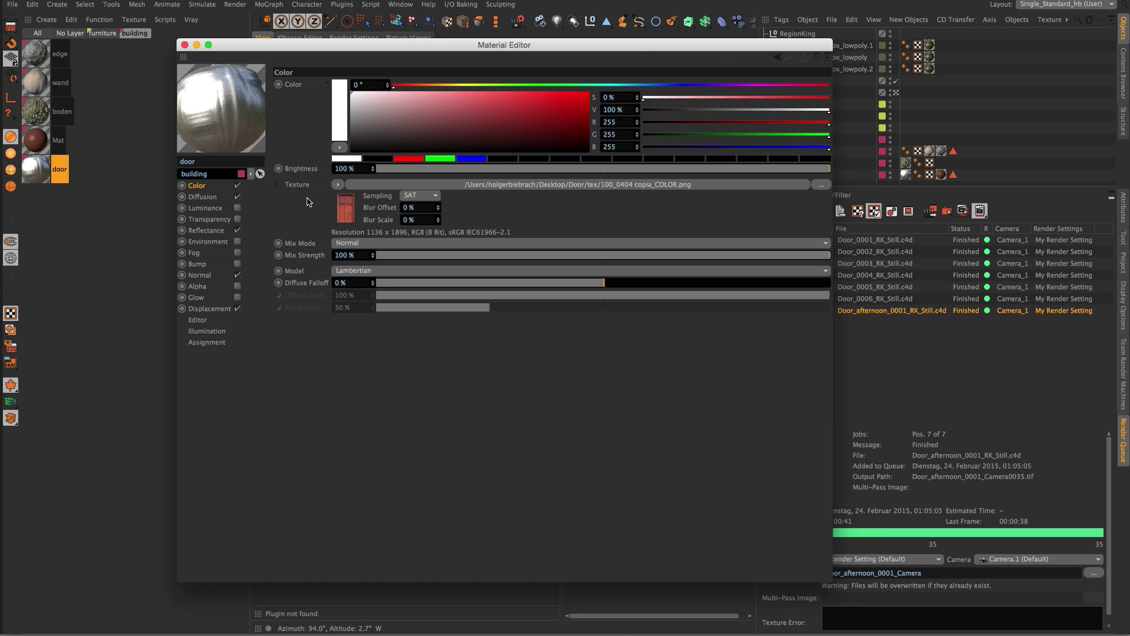
pyautogui.click(338, 184)
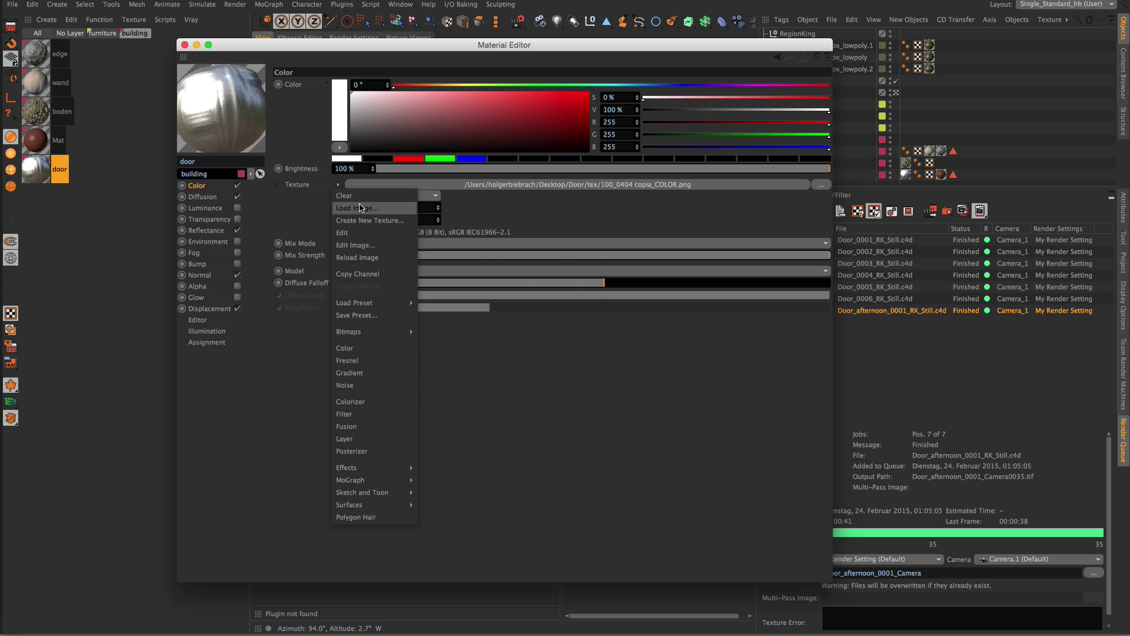
pyautogui.click(358, 273)
pyautogui.click(206, 230)
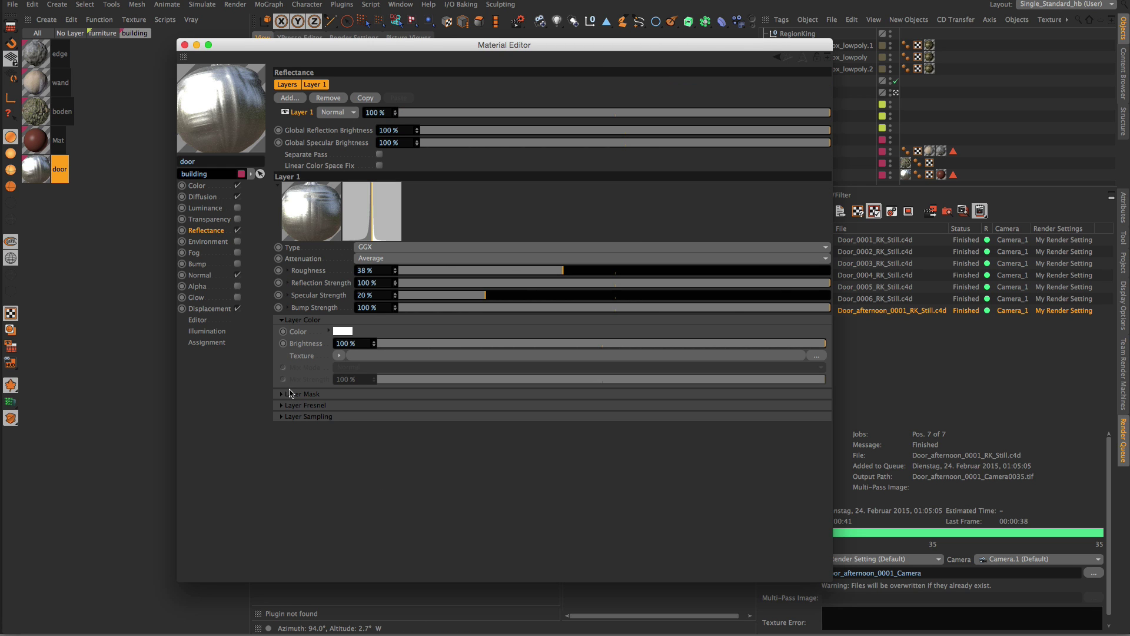
pyautogui.click(291, 394)
pyautogui.click(338, 436)
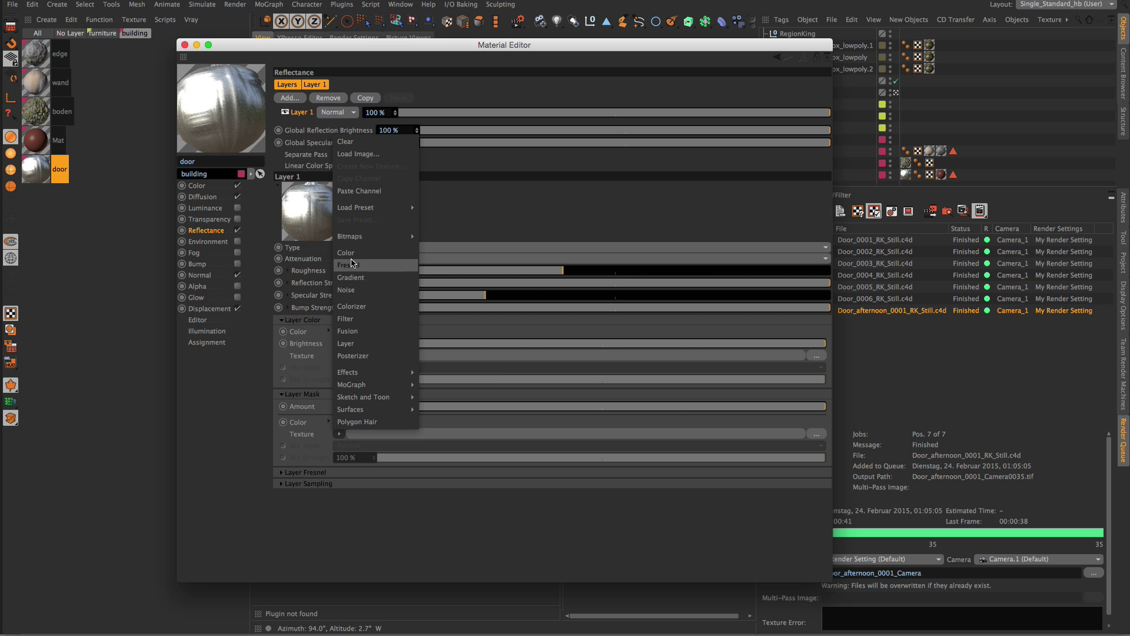
pyautogui.click(347, 192)
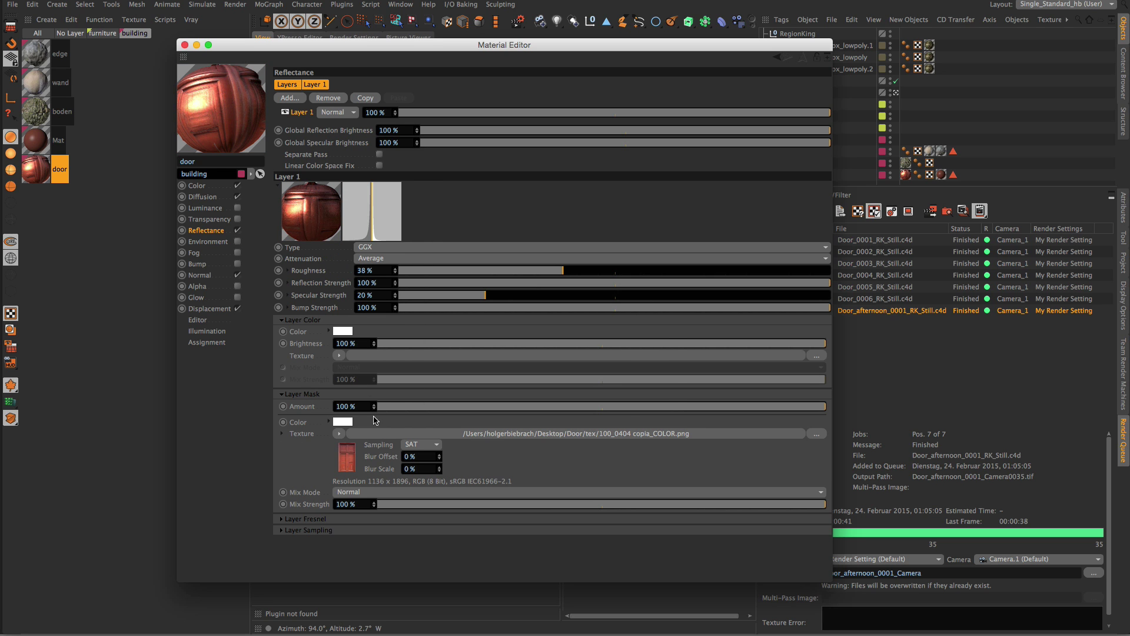
# Wrap the layer mask texture in a Filter shader with saturation -100% and contrast 16%.
pyautogui.click(339, 434)
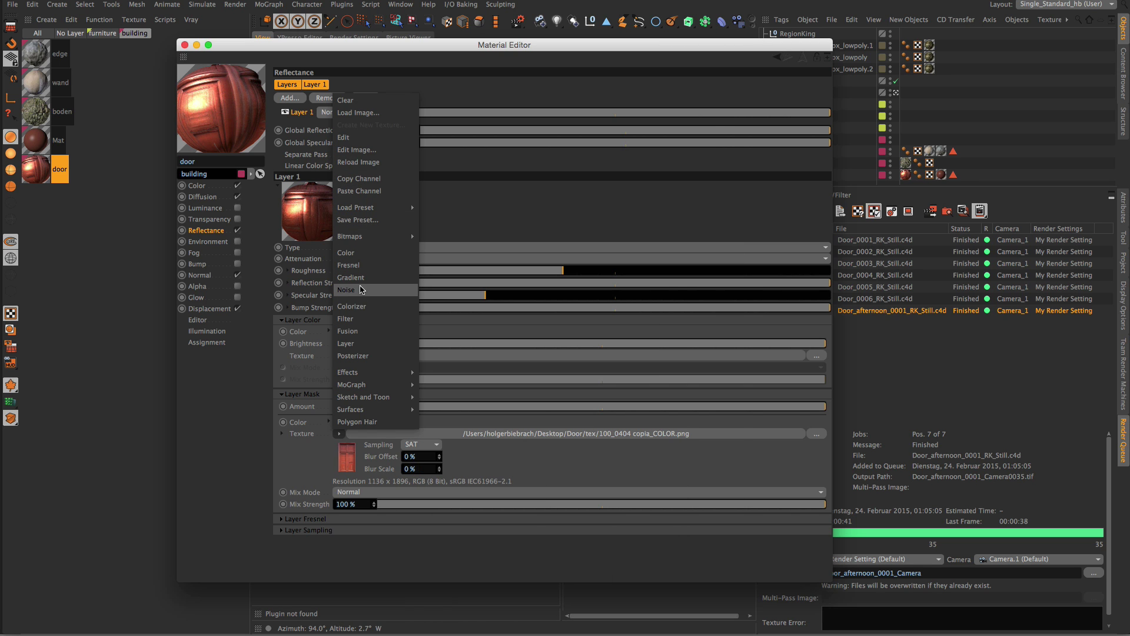
pyautogui.click(347, 318)
pyautogui.click(412, 435)
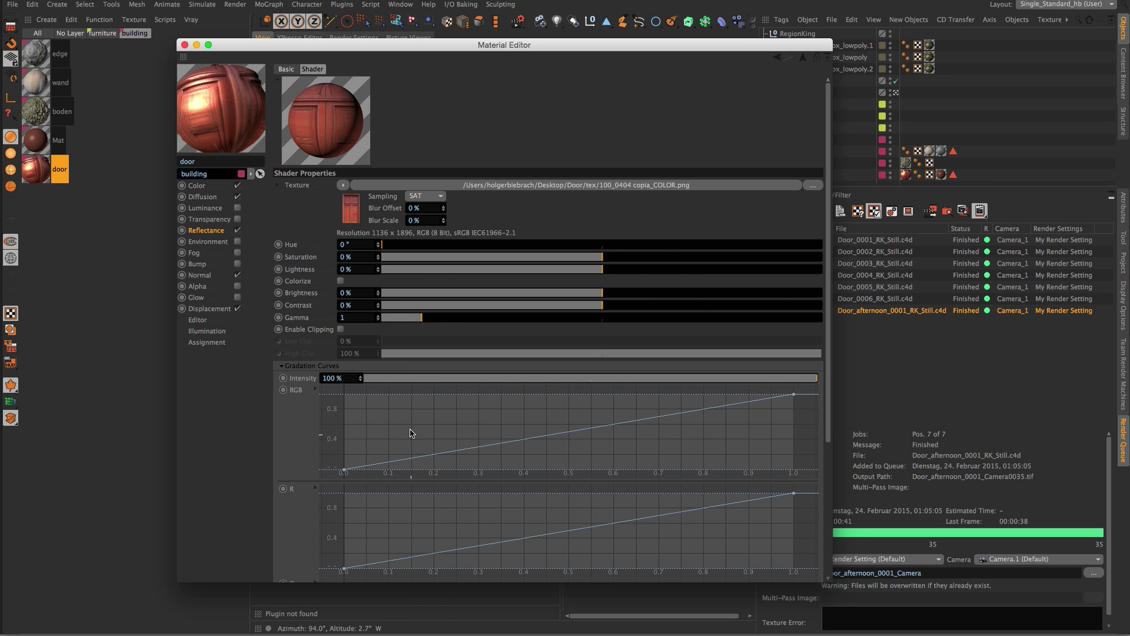
pyautogui.moveTo(400, 259); pyautogui.dragTo(380, 259)
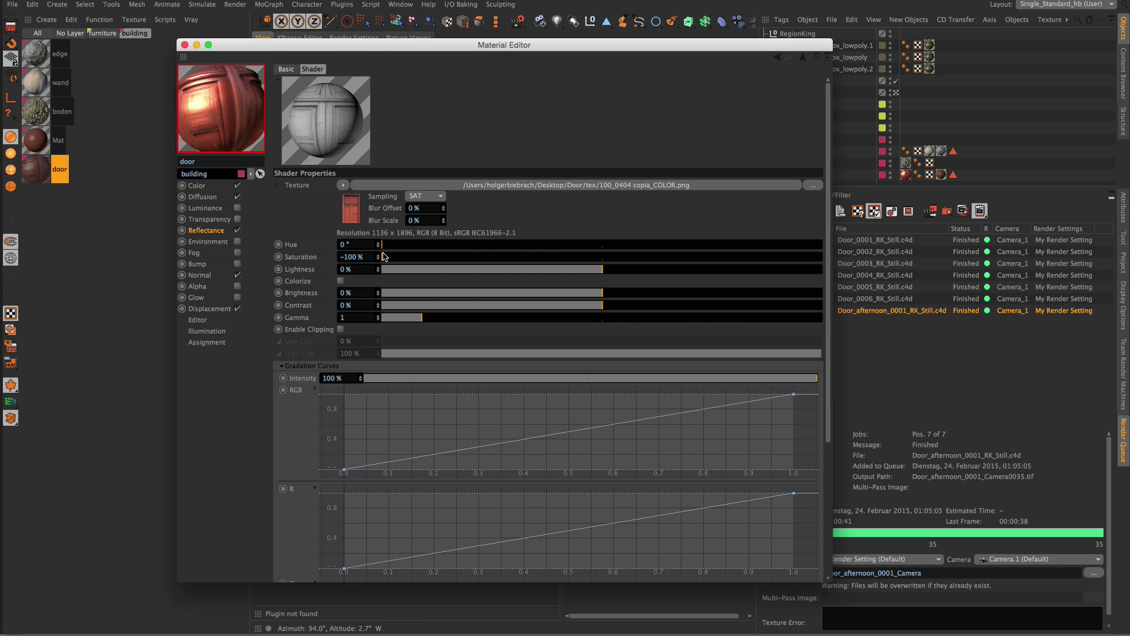
pyautogui.moveTo(612, 306); pyautogui.dragTo(638, 306)
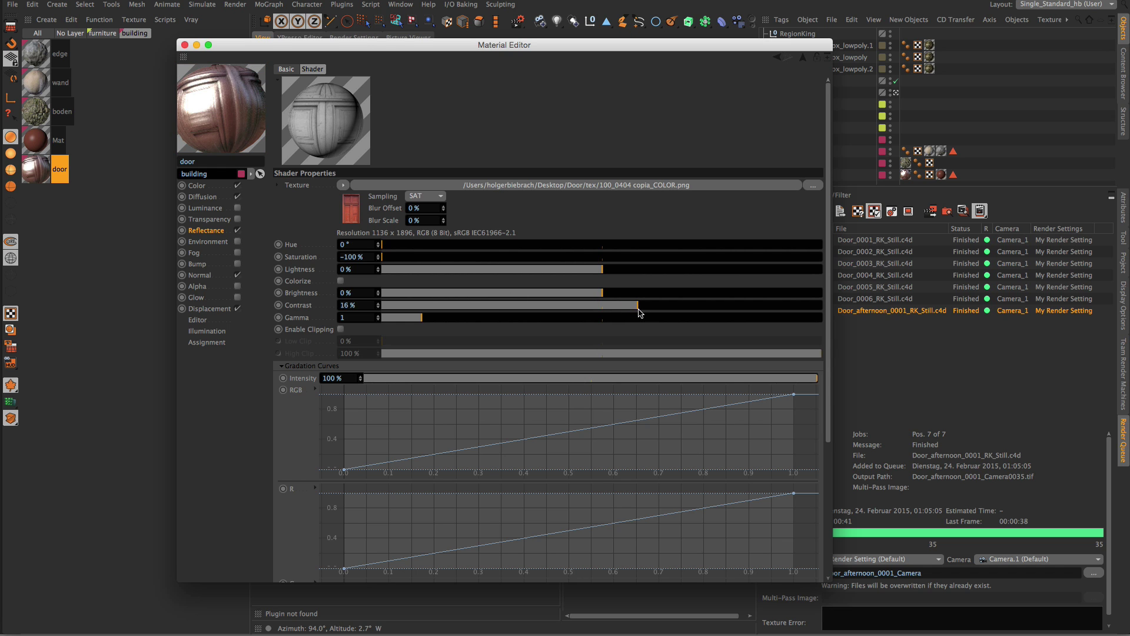
pyautogui.click(802, 57)
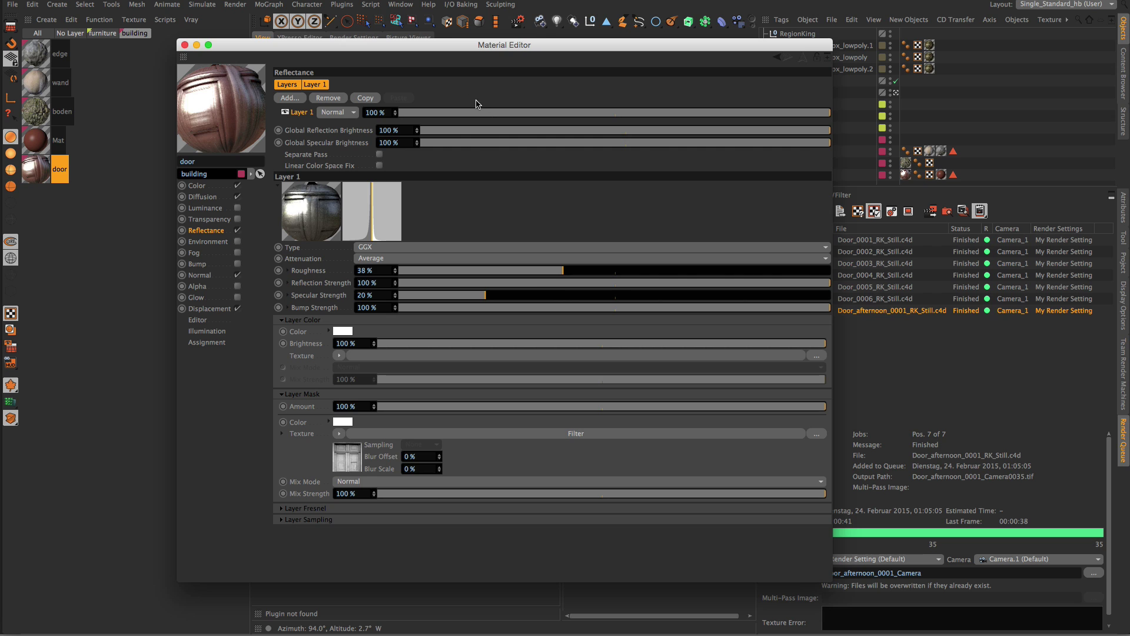
# Reduce reflectance Layer 1's opacity to 21% and its mask amount to 18%, and close the Material Editor.
pyautogui.moveTo(548, 112); pyautogui.dragTo(477, 114)
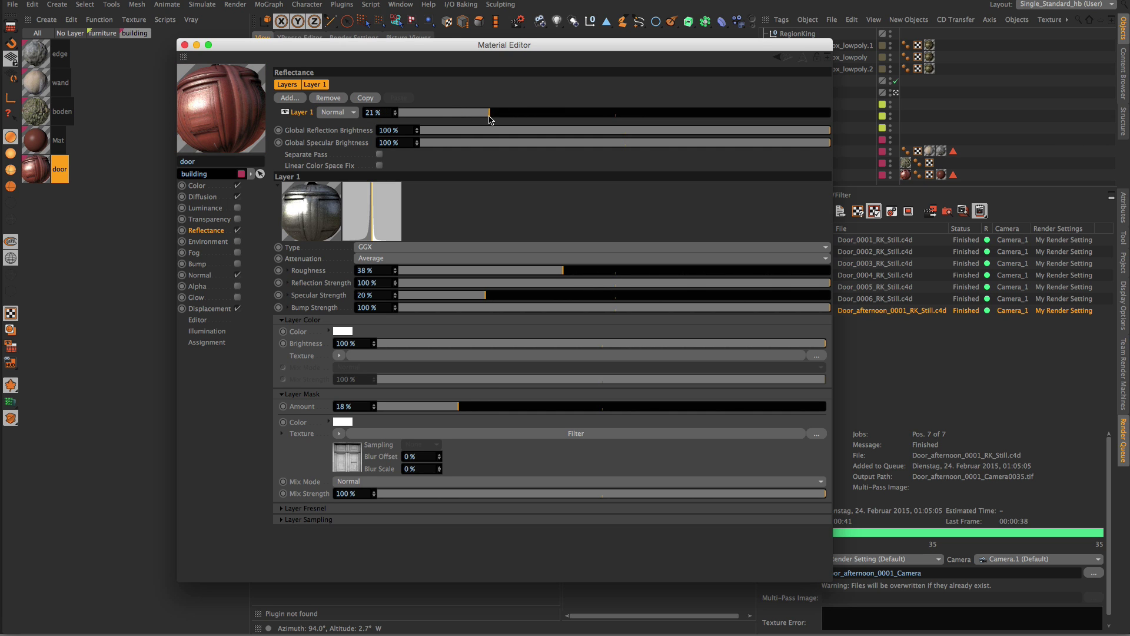
pyautogui.click(202, 197)
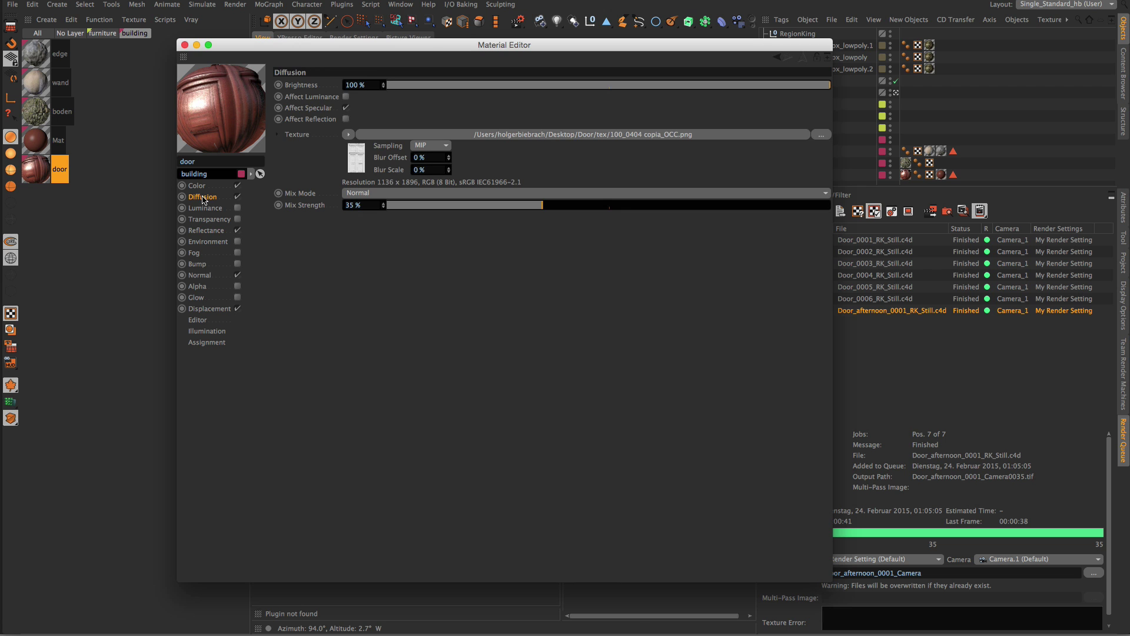
pyautogui.click(184, 44)
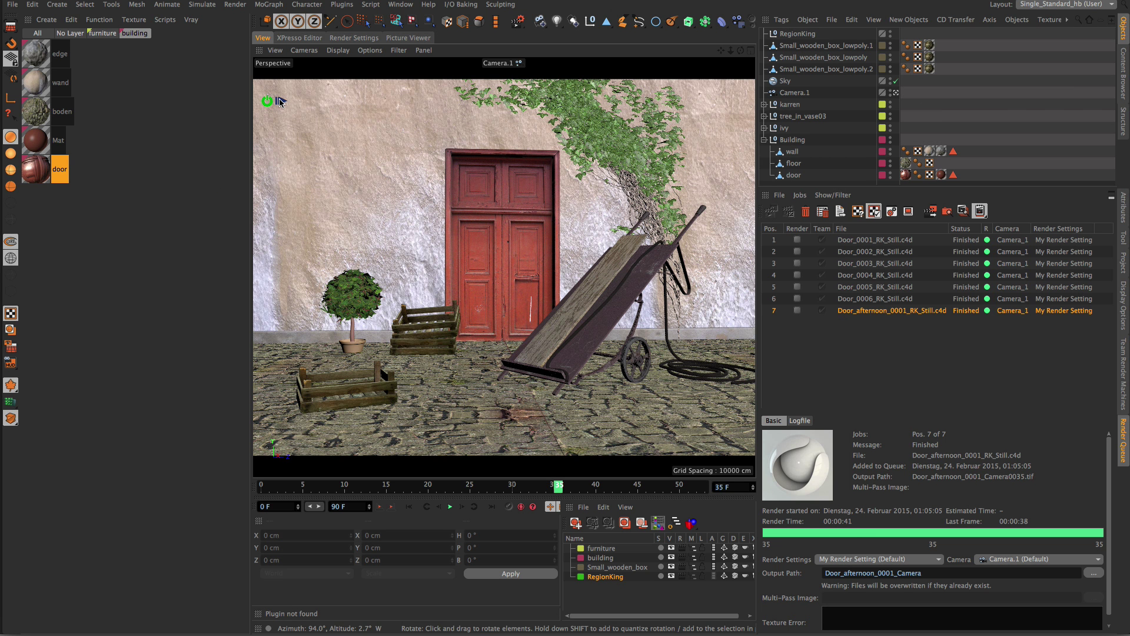
# Render the view as another RegionKing still and inspect the Door_afternoon_0001 job's render in the Picture Viewer.
pyautogui.click(281, 102)
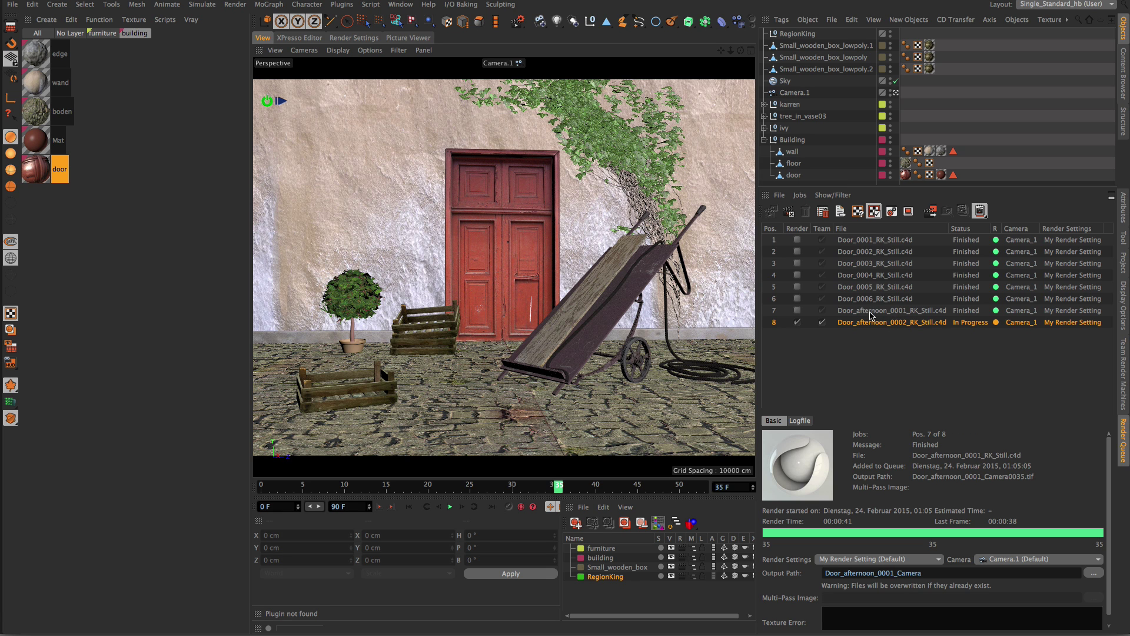
pyautogui.doubleClick(870, 312)
pyautogui.moveTo(555, 279); pyautogui.dragTo(459, 275)
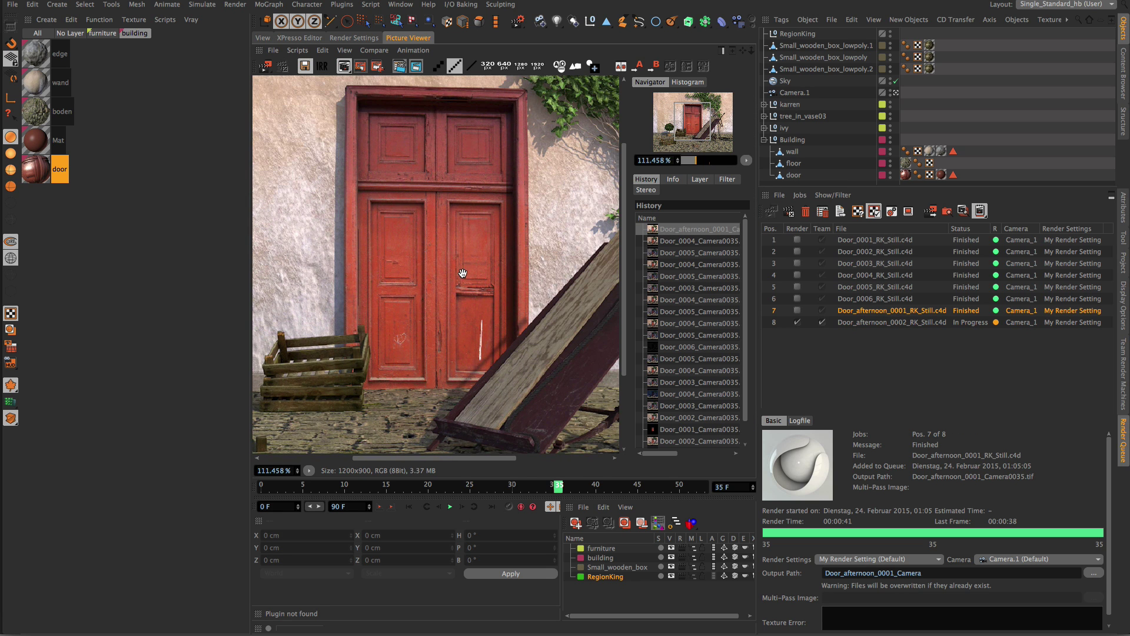
pyautogui.hotkey('ctrl', 'Tab')
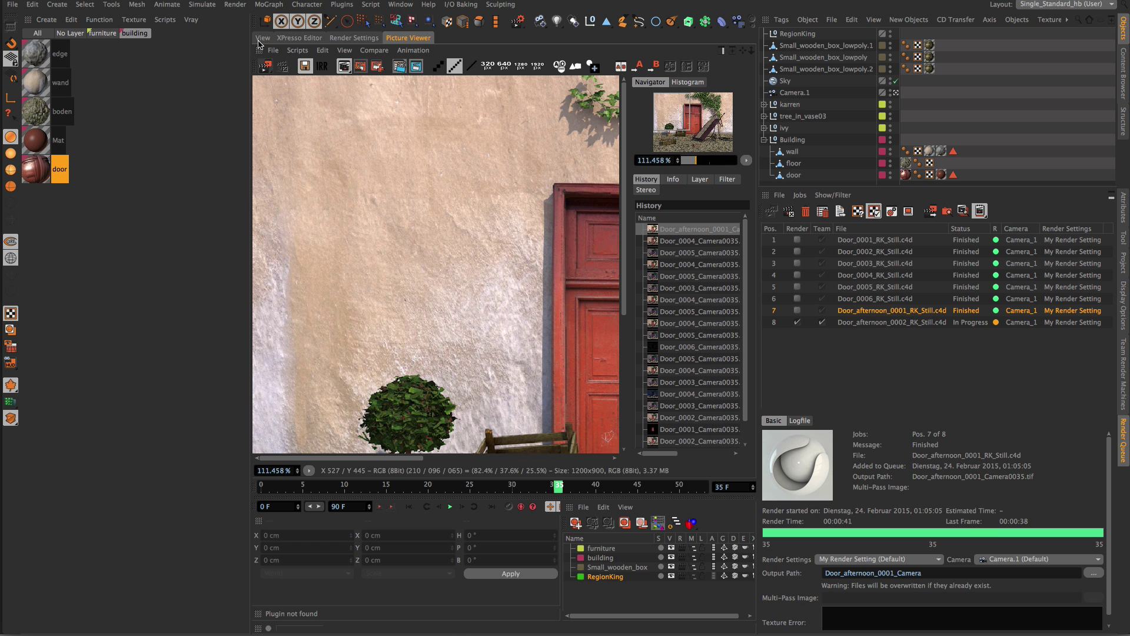
# Set the tiling of the floor object's boden texture tag to 6 in both U and V.
pyautogui.click(261, 38)
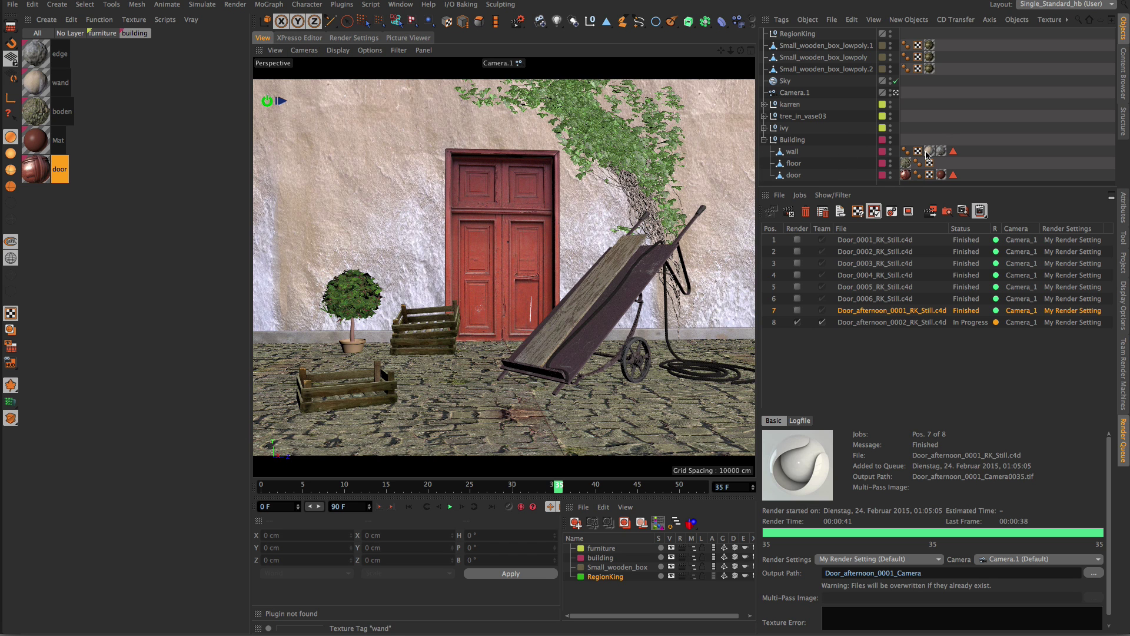
pyautogui.click(794, 163)
pyautogui.click(905, 163)
pyautogui.click(1123, 209)
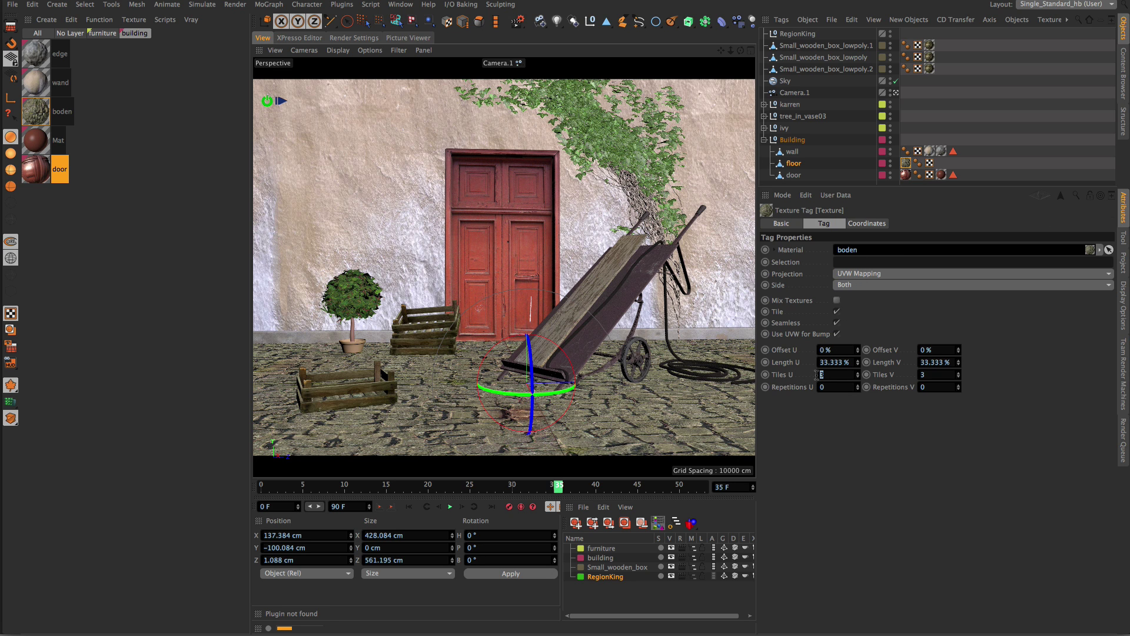
pyautogui.write('6')
pyautogui.press('Tab')
pyautogui.write('6')
pyautogui.press('Return')
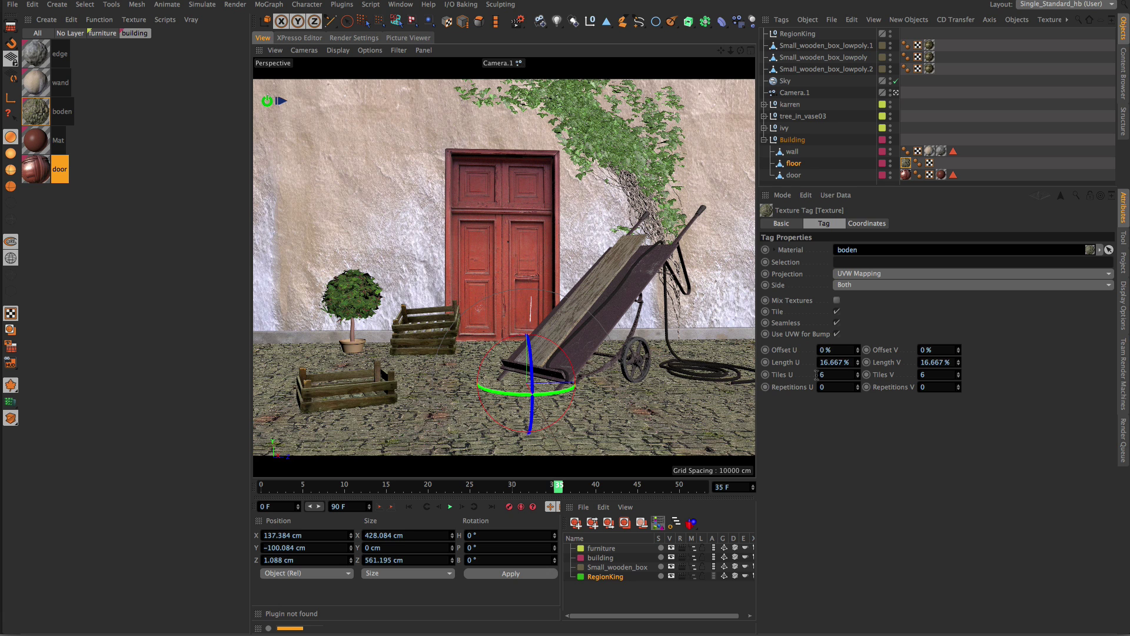
pyautogui.click(995, 140)
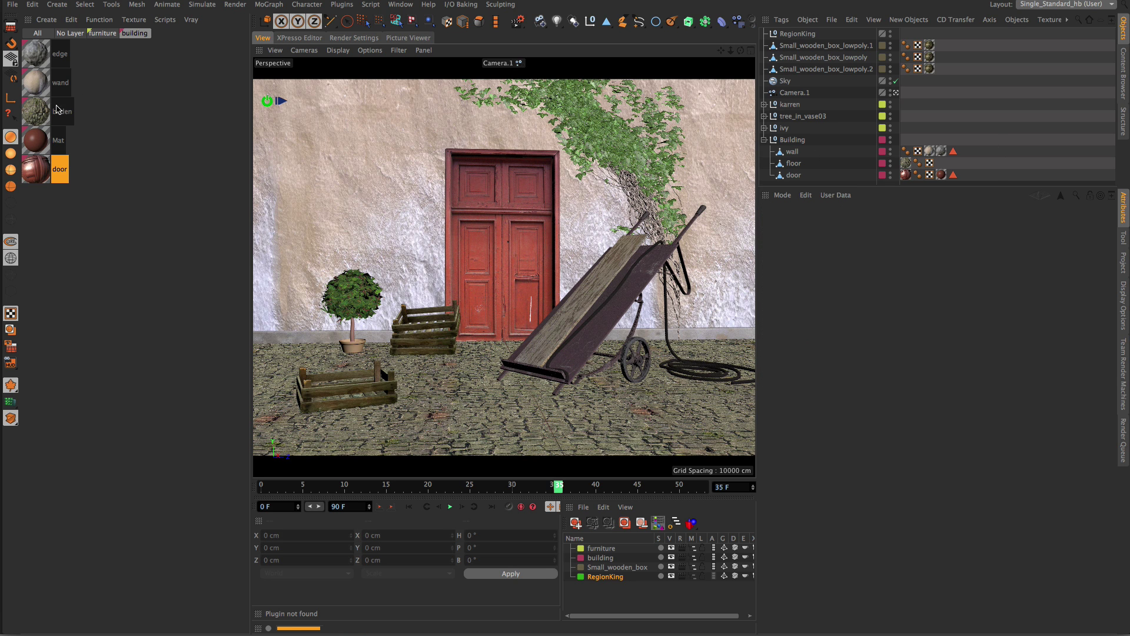
# Open the boden material and set its Normal channel strength to 50%.
pyautogui.doubleClick(43, 118)
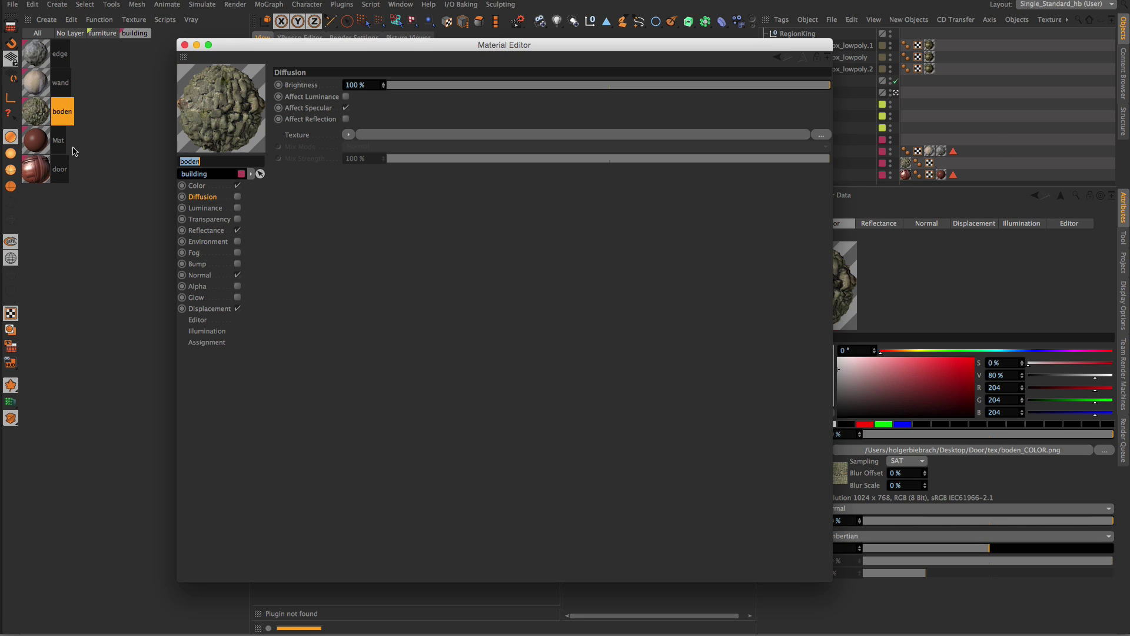
pyautogui.click(199, 275)
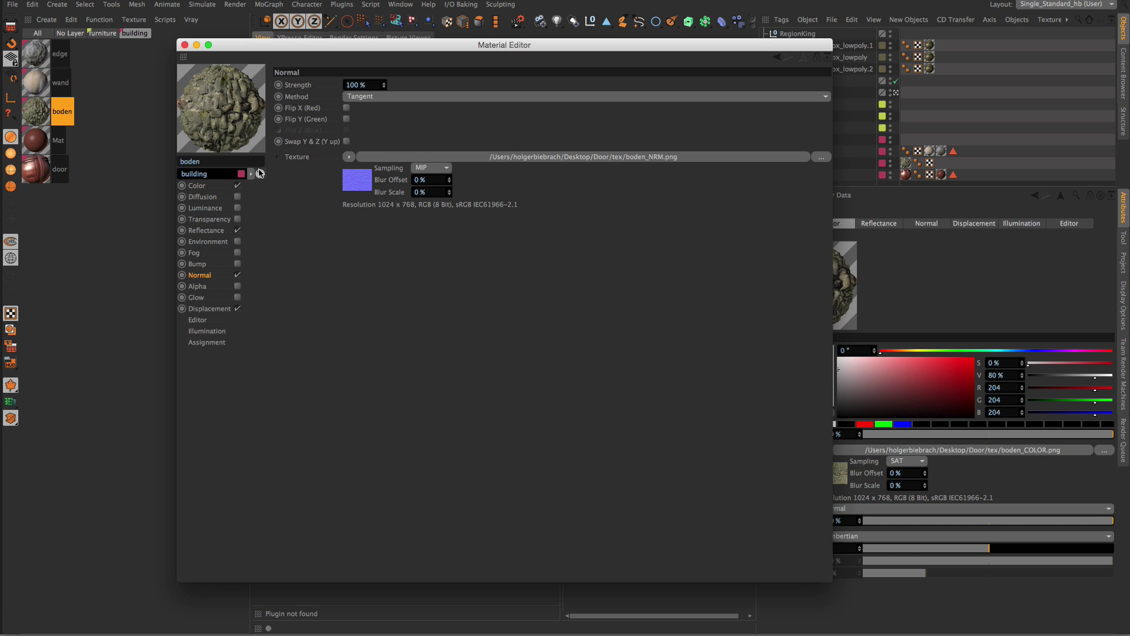
pyautogui.click(366, 85)
pyautogui.write('50')
pyautogui.press('Return')
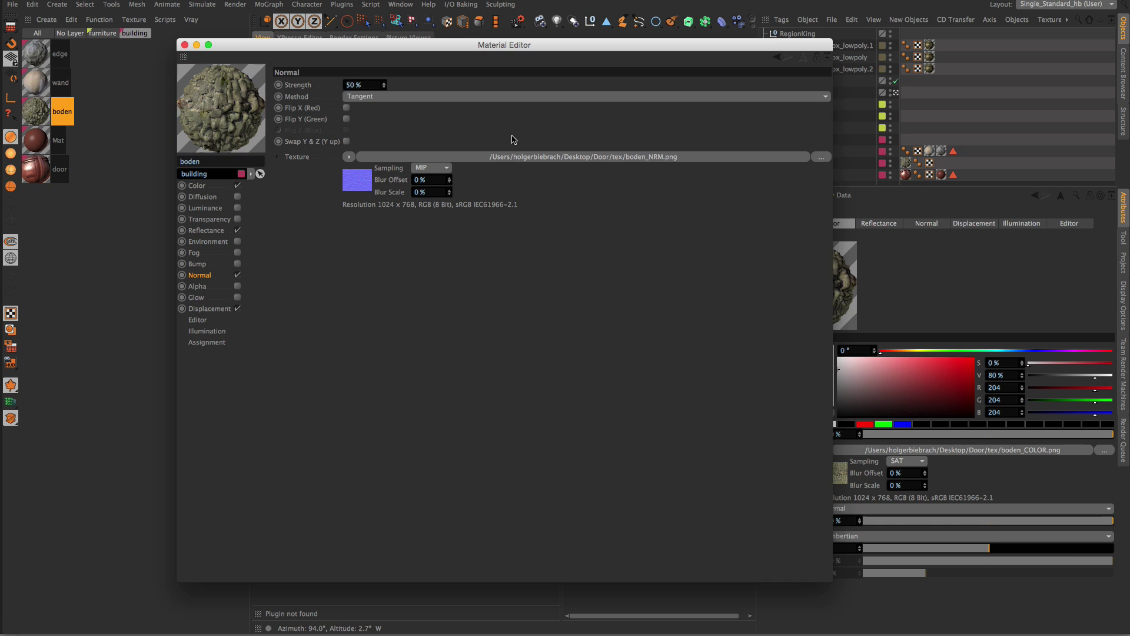
# Set the boden material's displacement height to 2 cm, close the Material Editor and deselect the material.
pyautogui.click(209, 309)
pyautogui.click(326, 97)
pyautogui.write('2')
pyautogui.press('Return')
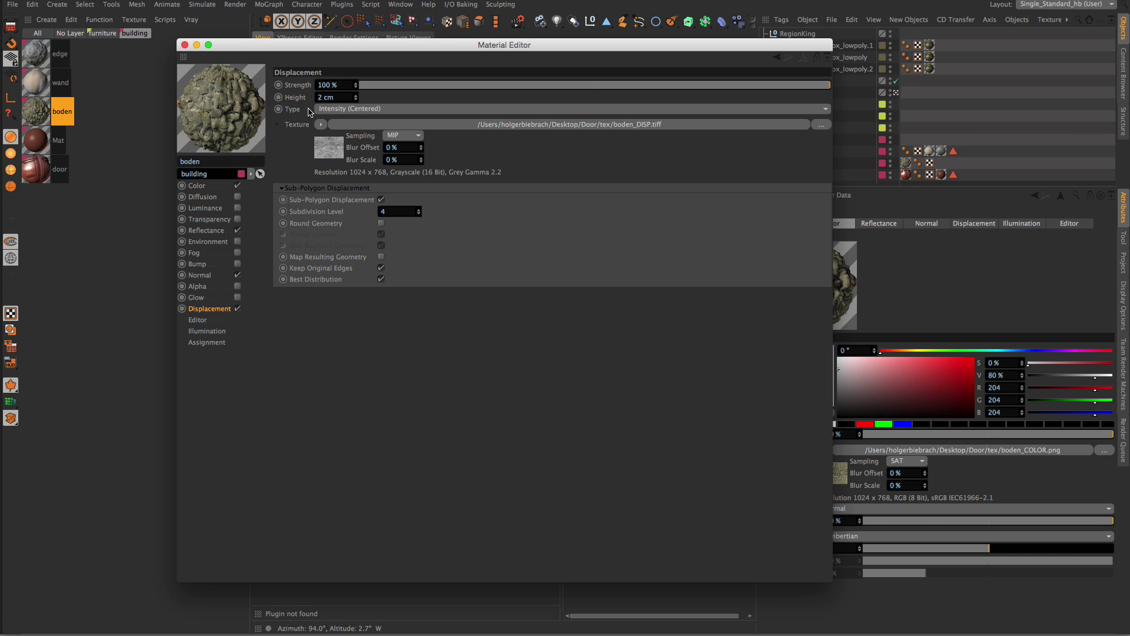
pyautogui.click(185, 45)
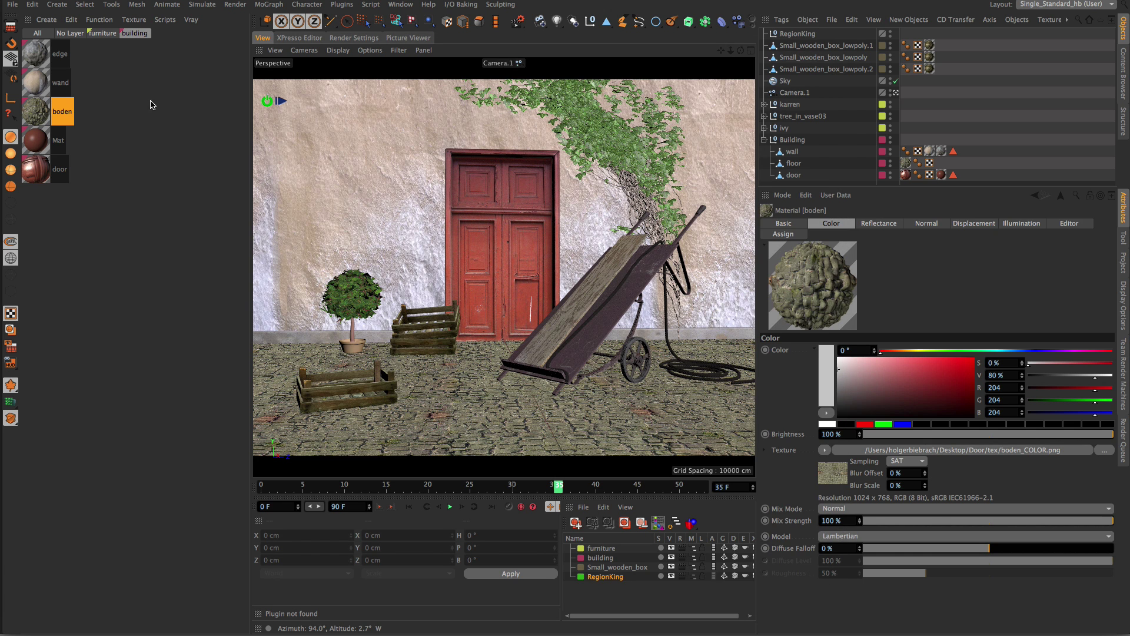
pyautogui.click(136, 166)
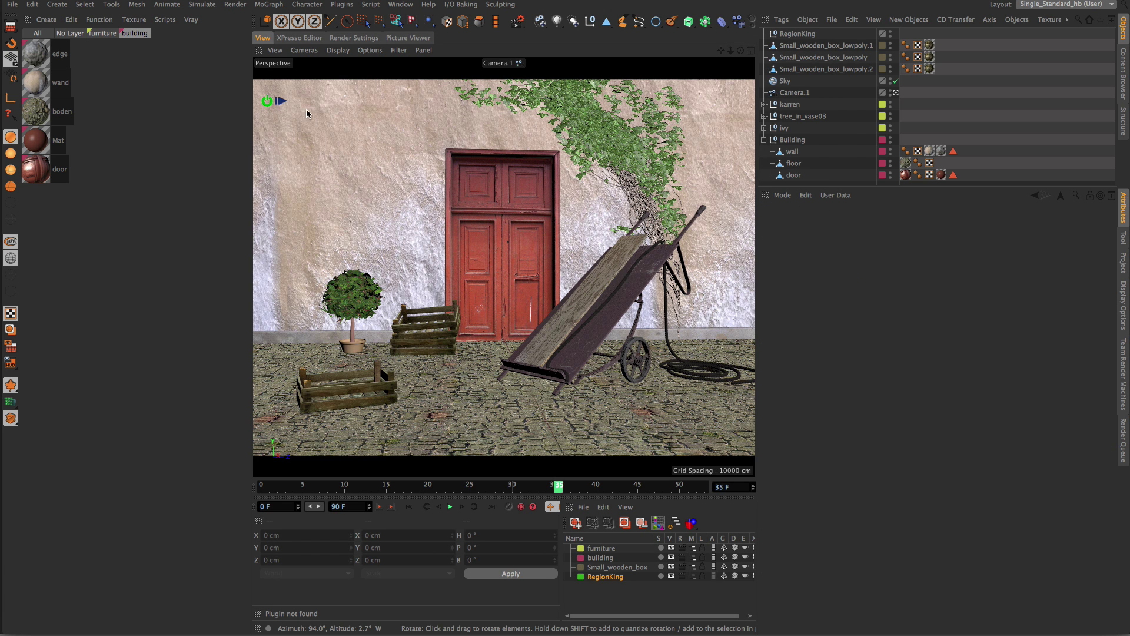
# Render the updated scene as another RegionKing still and inspect the door in the Door_afternoon_0002 job's render.
pyautogui.click(1123, 440)
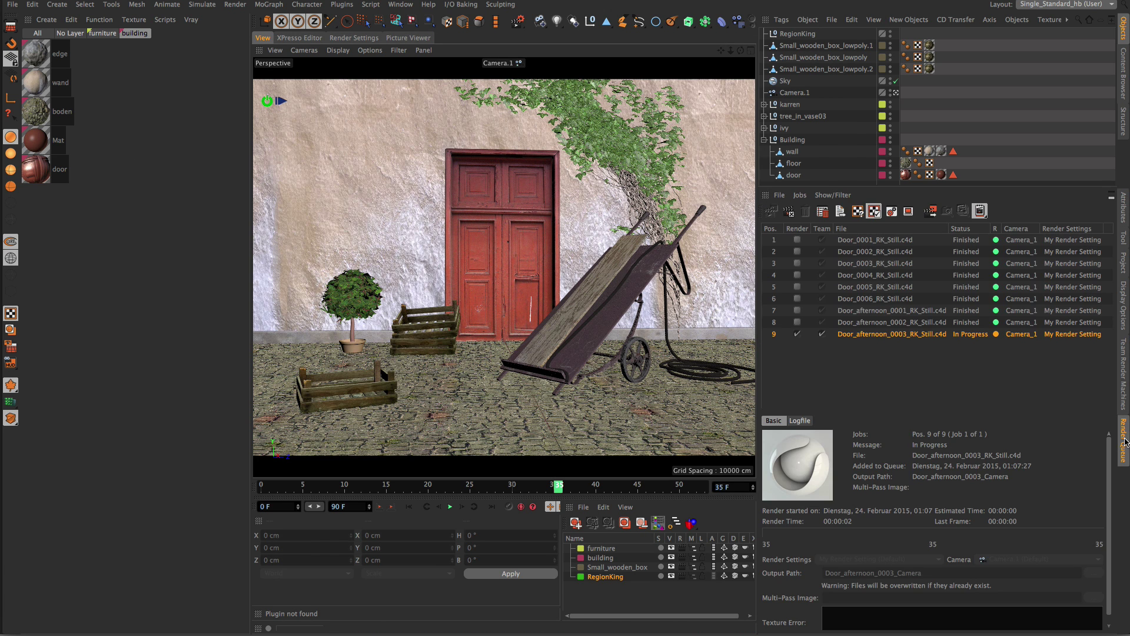
pyautogui.doubleClick(900, 323)
pyautogui.moveTo(514, 312); pyautogui.dragTo(286, 237)
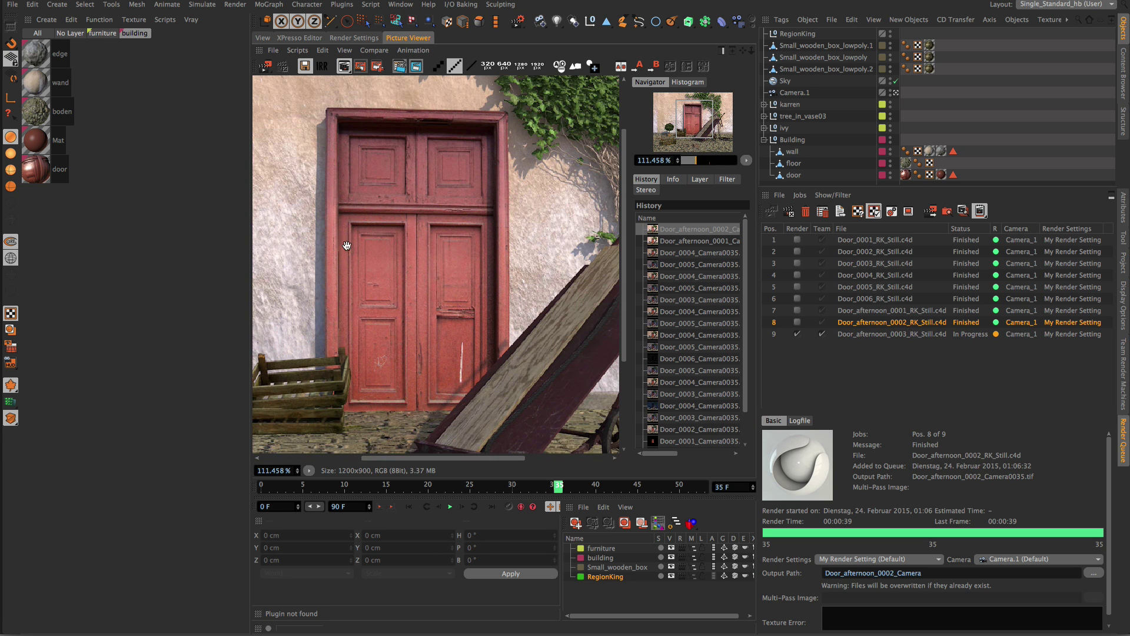
pyautogui.moveTo(387, 159); pyautogui.dragTo(412, 162)
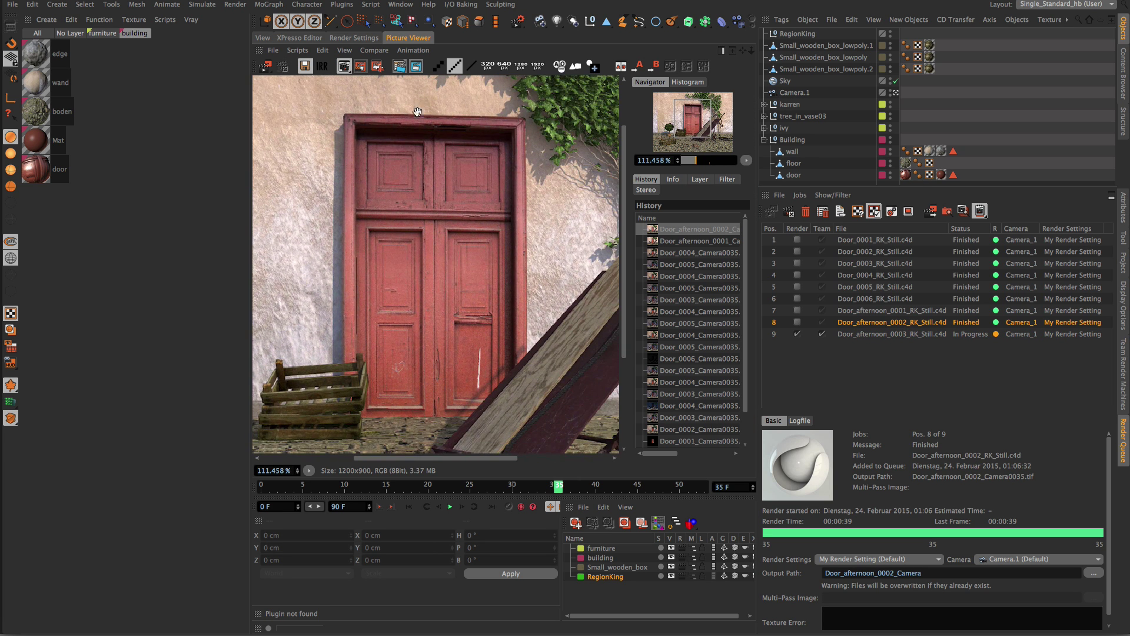
pyautogui.moveTo(447, 300)
pyautogui.mouseDown()
pyautogui.moveTo(456, 293)
pyautogui.moveTo(447, 306)
pyautogui.mouseUp()
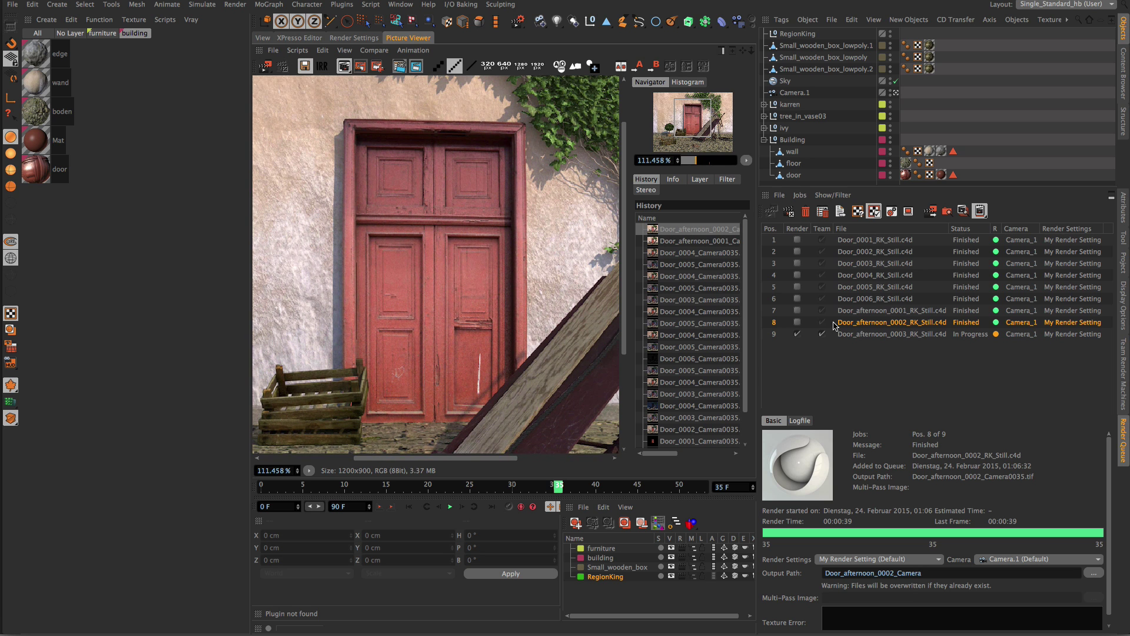
# Compare the door surface between the Door_afternoon_0001 and Door_afternoon_0002 renders.
pyautogui.doubleClick(863, 312)
pyautogui.doubleClick(863, 323)
pyautogui.moveTo(473, 274); pyautogui.dragTo(509, 296)
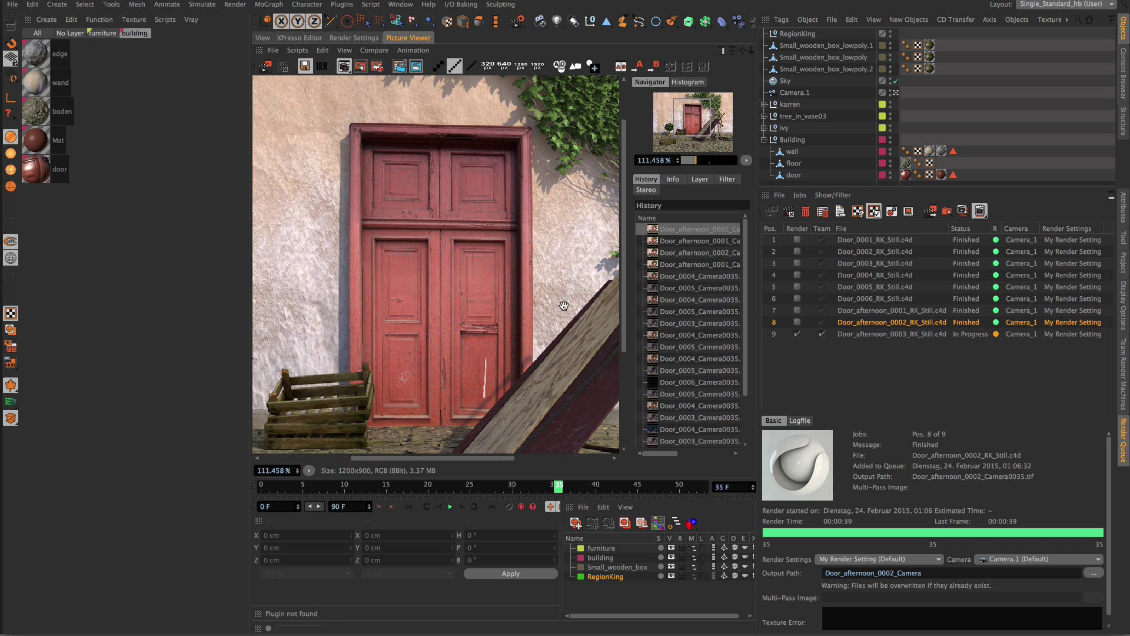
pyautogui.doubleClick(861, 311)
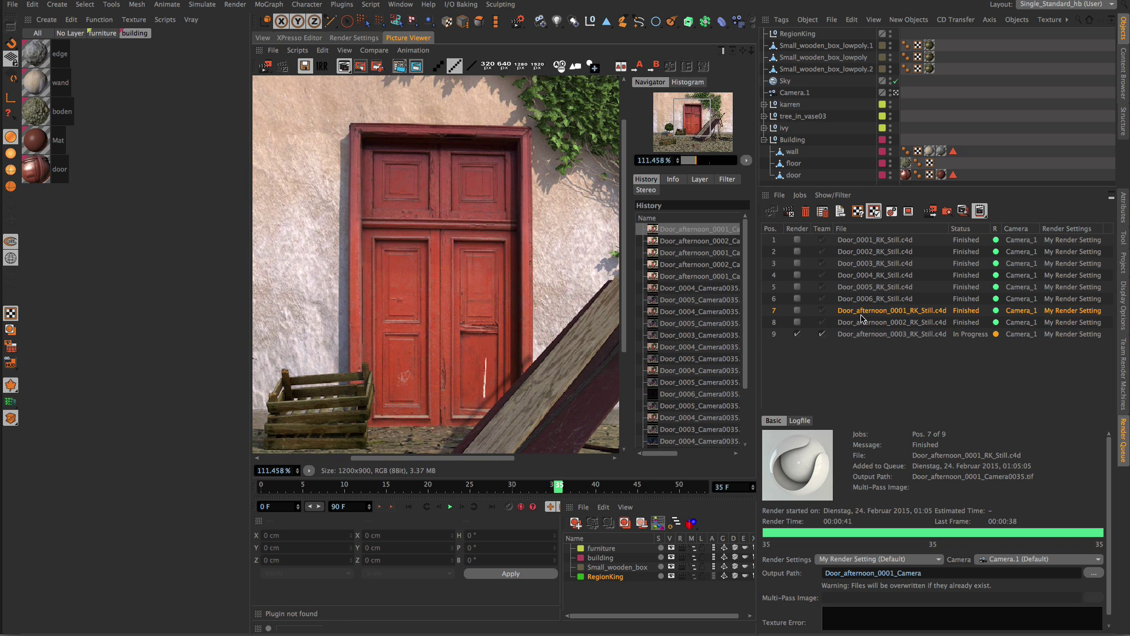
pyautogui.doubleClick(861, 322)
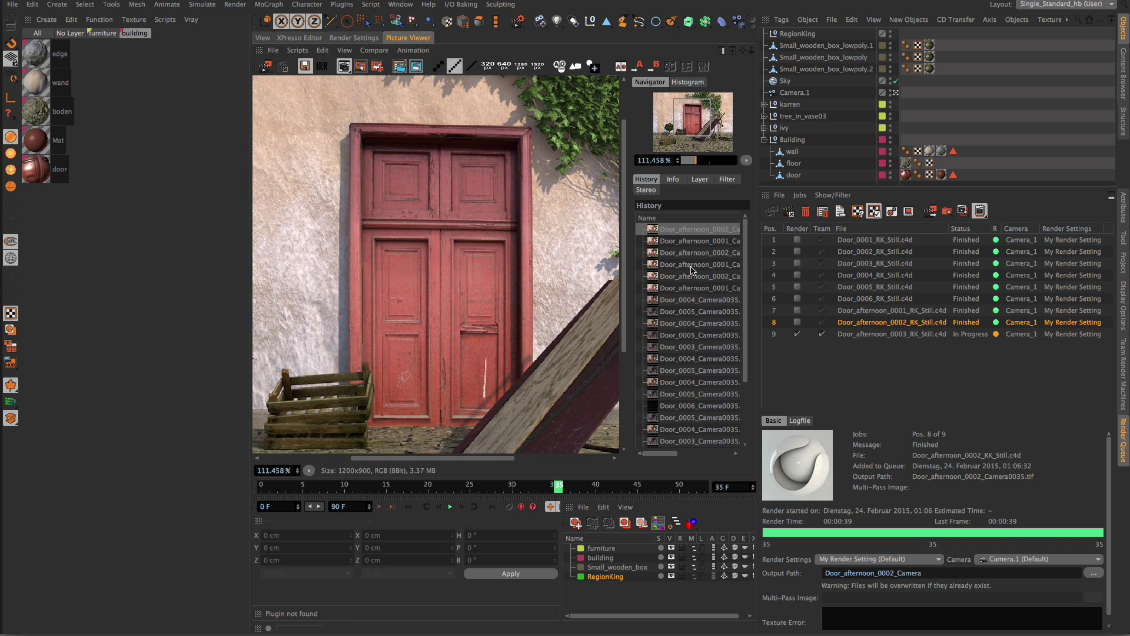
# Return to the scene view, show the furniture layer's materials and open the cart's karren material for editing.
pyautogui.click(262, 38)
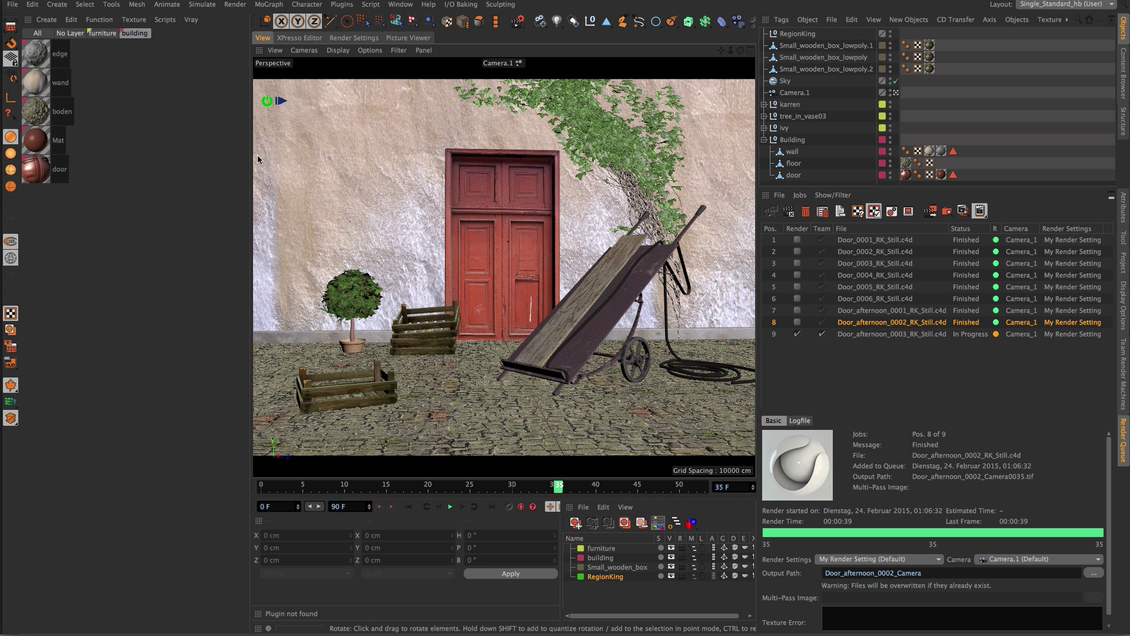
pyautogui.click(605, 318)
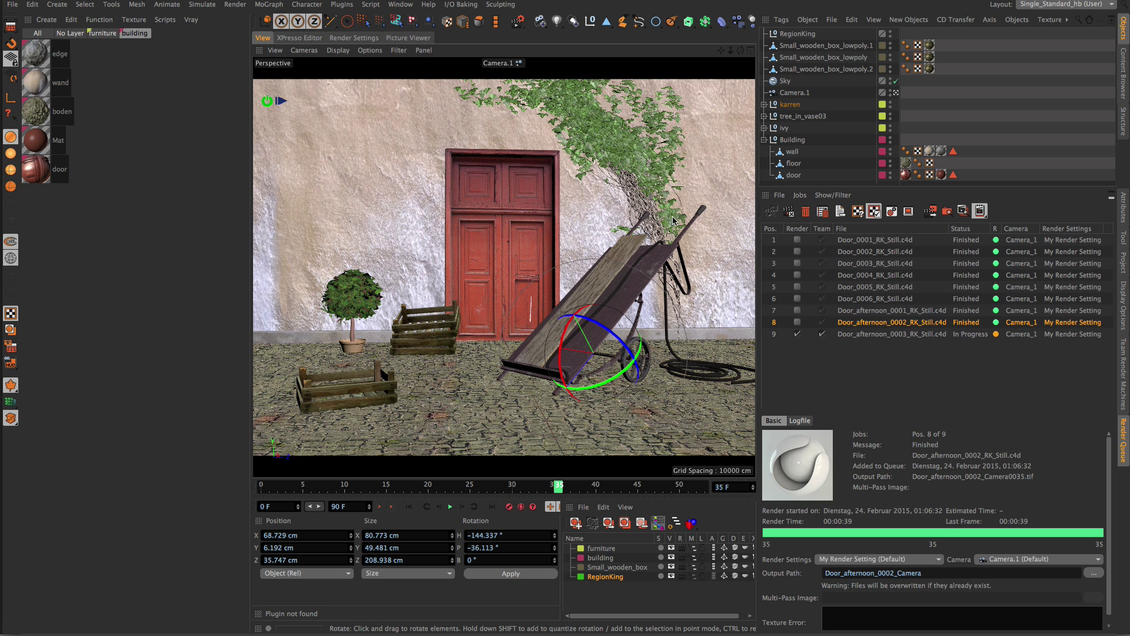
pyautogui.click(924, 116)
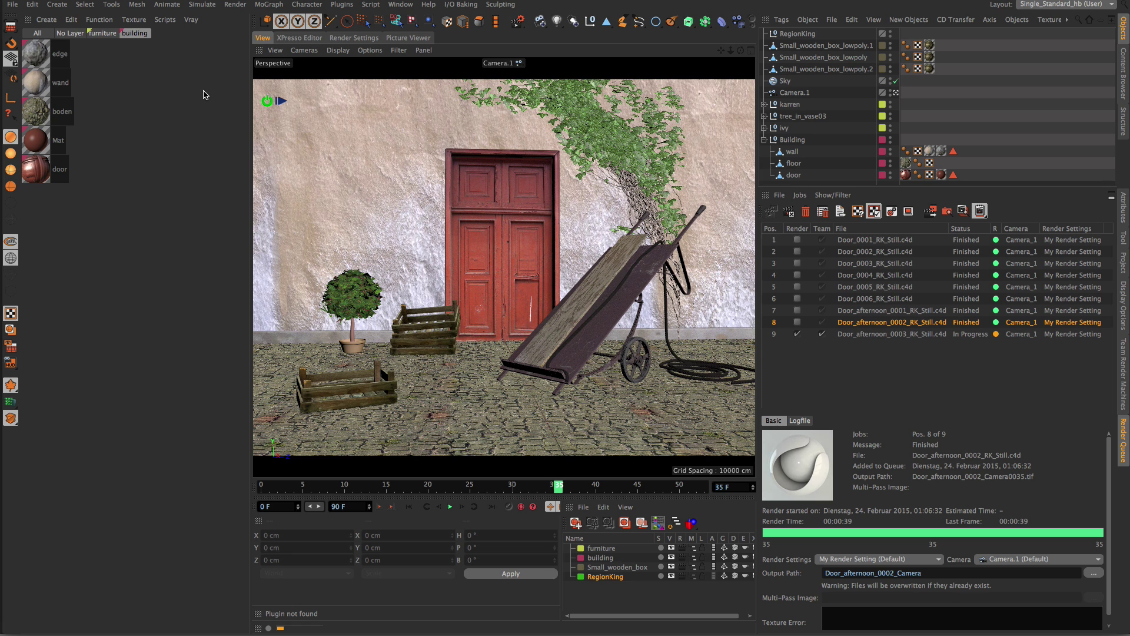
pyautogui.click(102, 33)
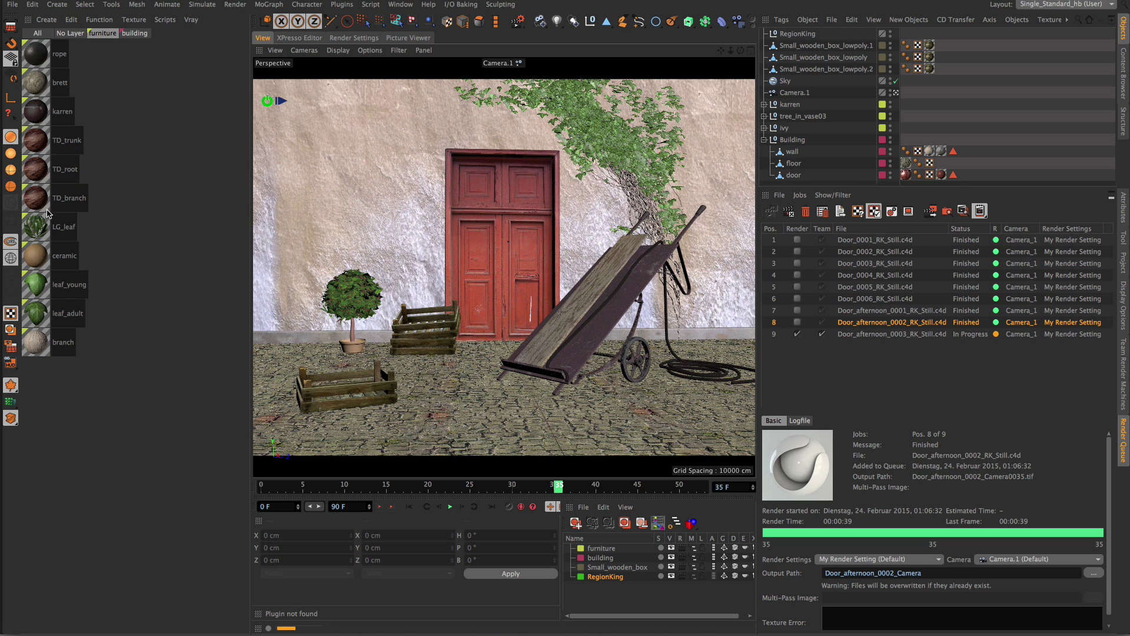
pyautogui.doubleClick(35, 110)
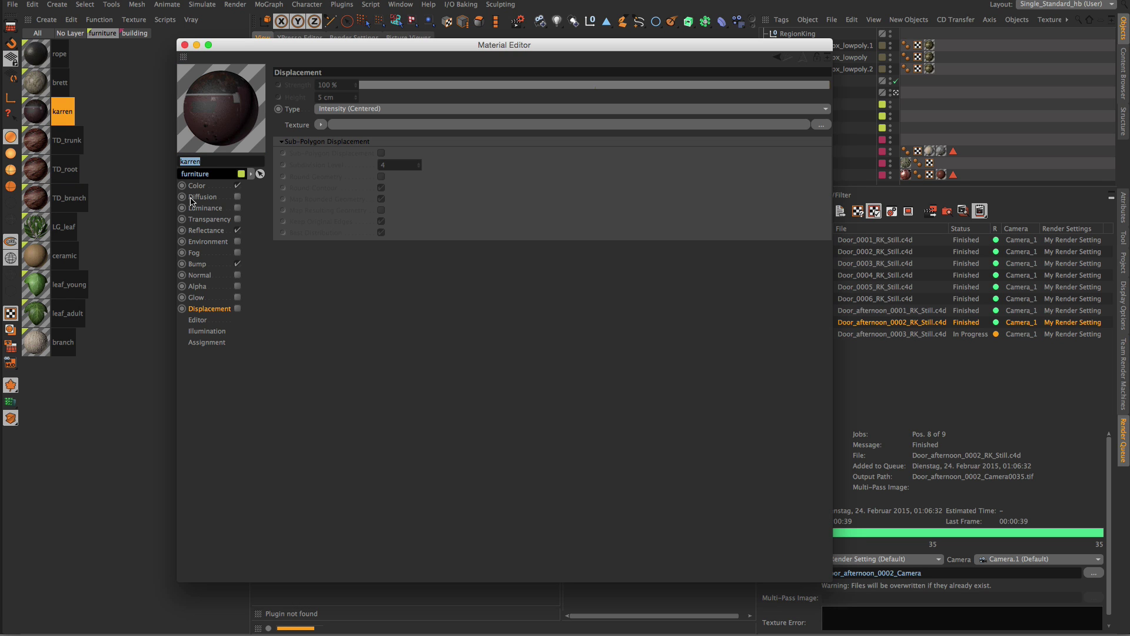
# Replace the karren material's Default Specular with a GGX reflectance layer and set its roughness to 36%.
pyautogui.click(205, 231)
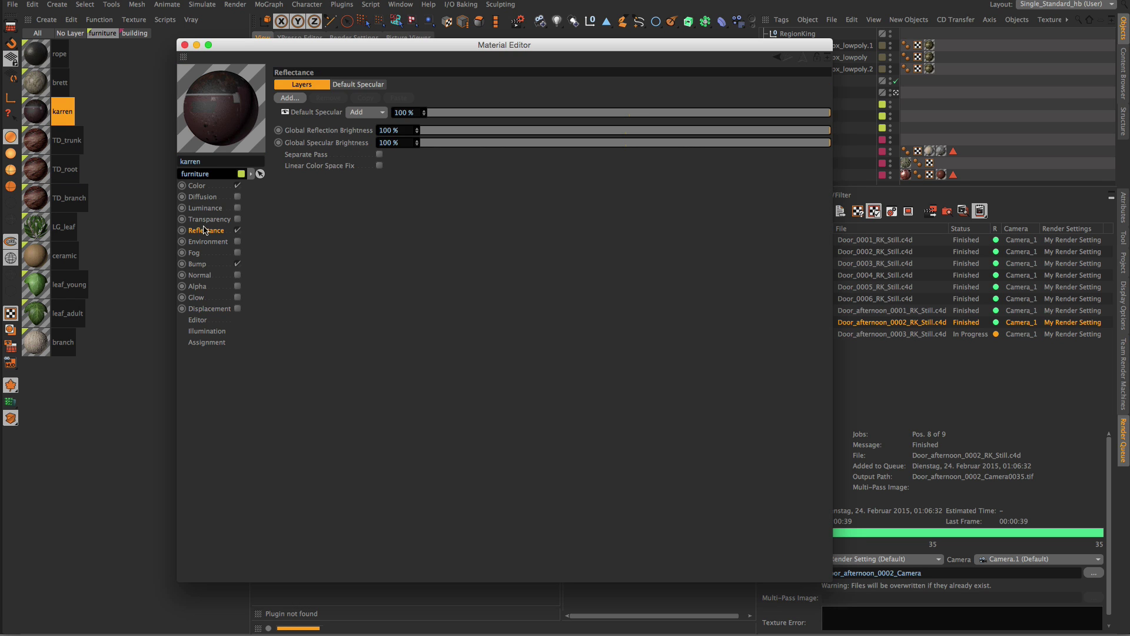
pyautogui.click(311, 114)
pyautogui.click(332, 98)
pyautogui.click(292, 98)
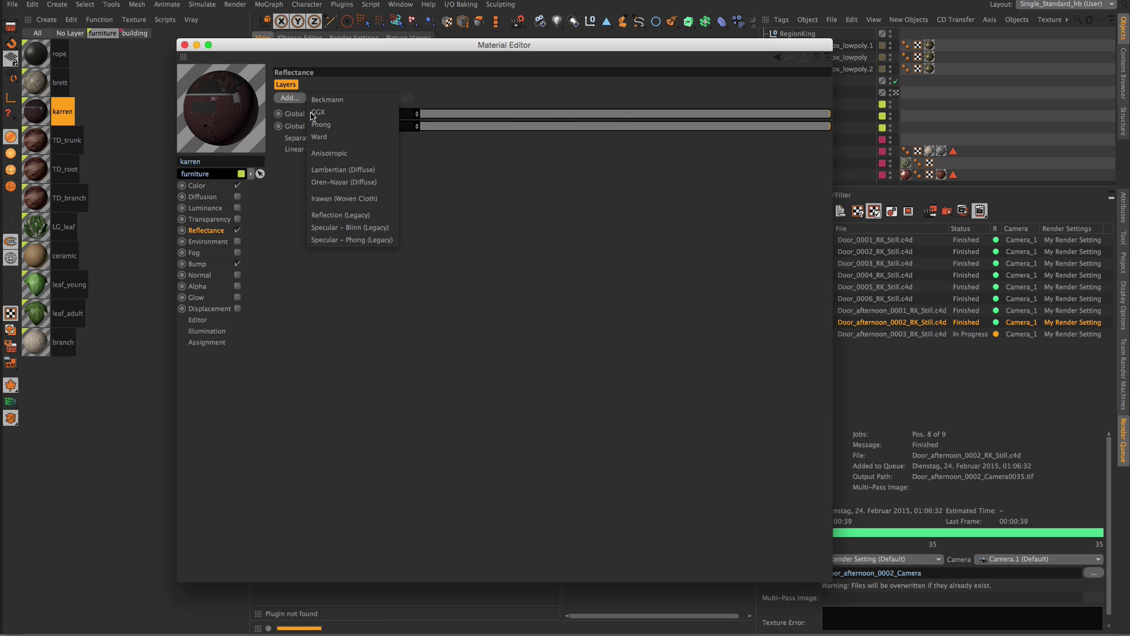
pyautogui.click(310, 112)
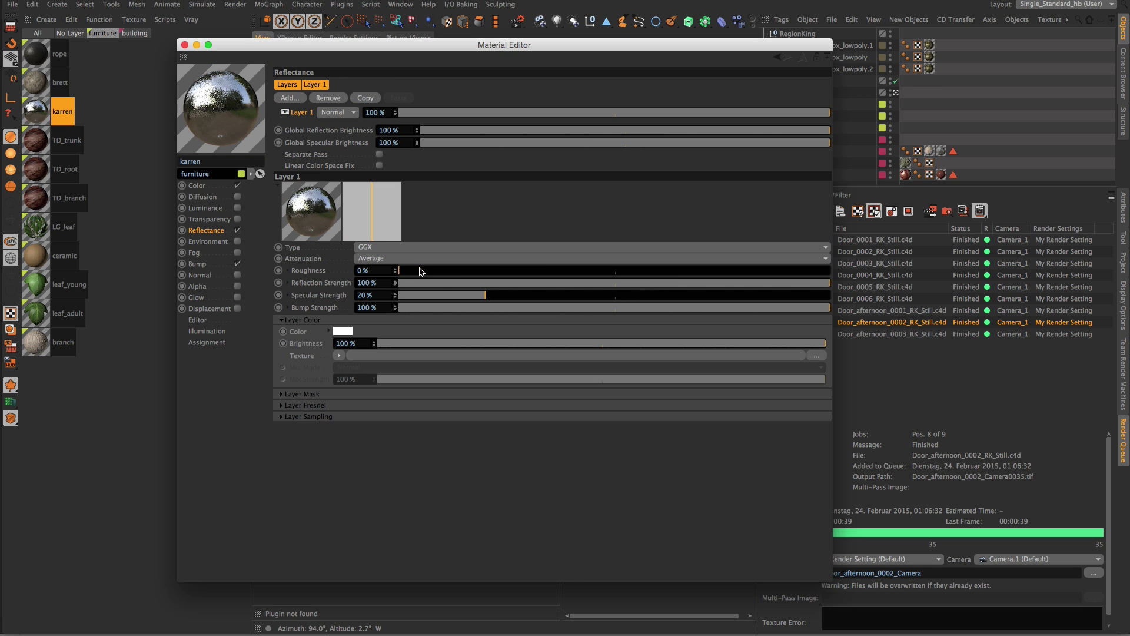
pyautogui.moveTo(420, 272); pyautogui.dragTo(559, 271)
# Copy the karren material's color texture channel into the Layer Mask texture of reflectance Layer 1.
pyautogui.click(210, 187)
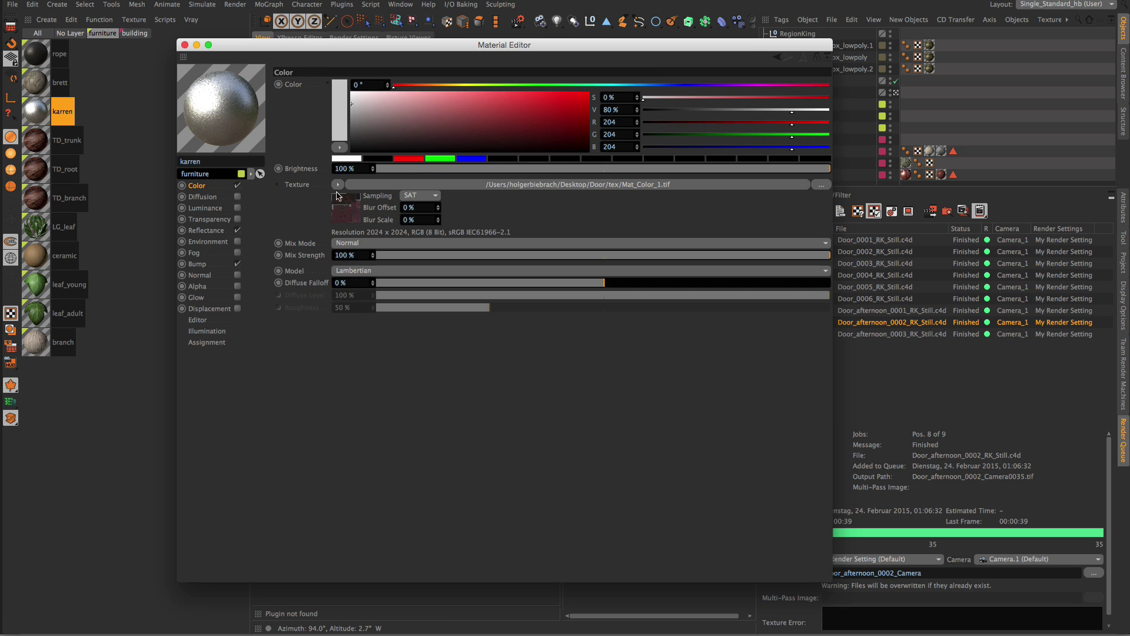
pyautogui.click(339, 186)
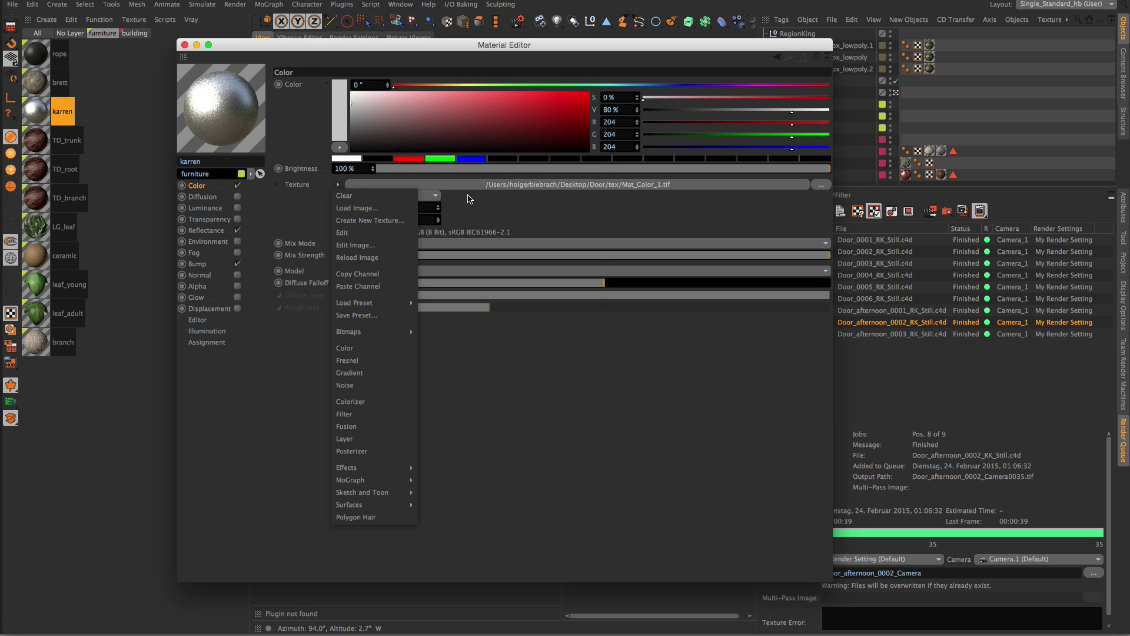
pyautogui.click(360, 274)
pyautogui.click(207, 230)
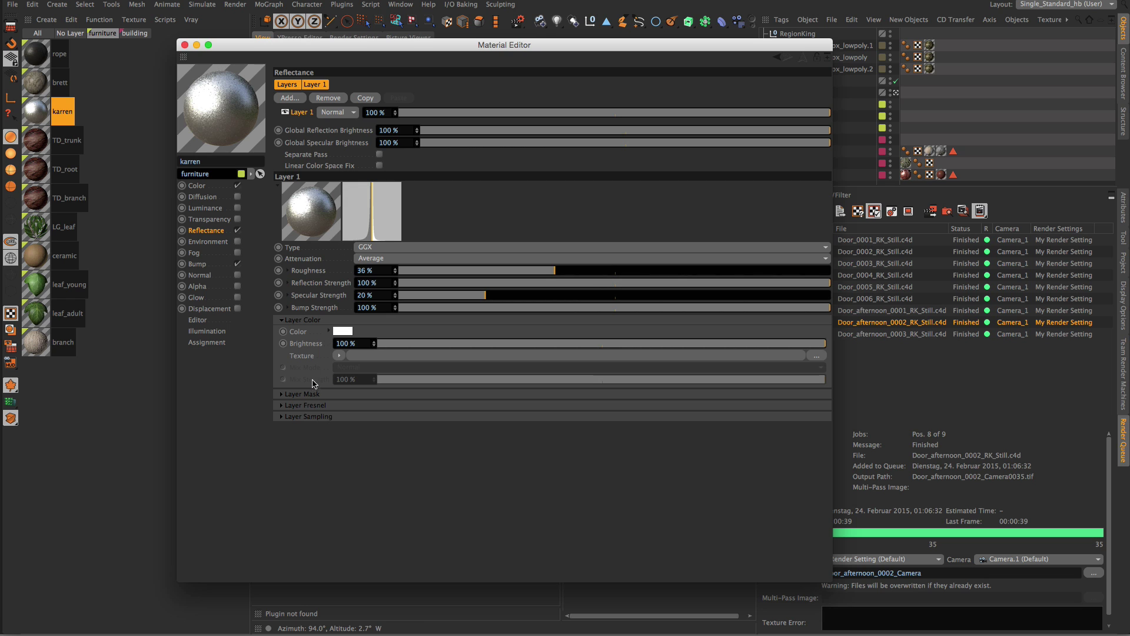
pyautogui.click(302, 394)
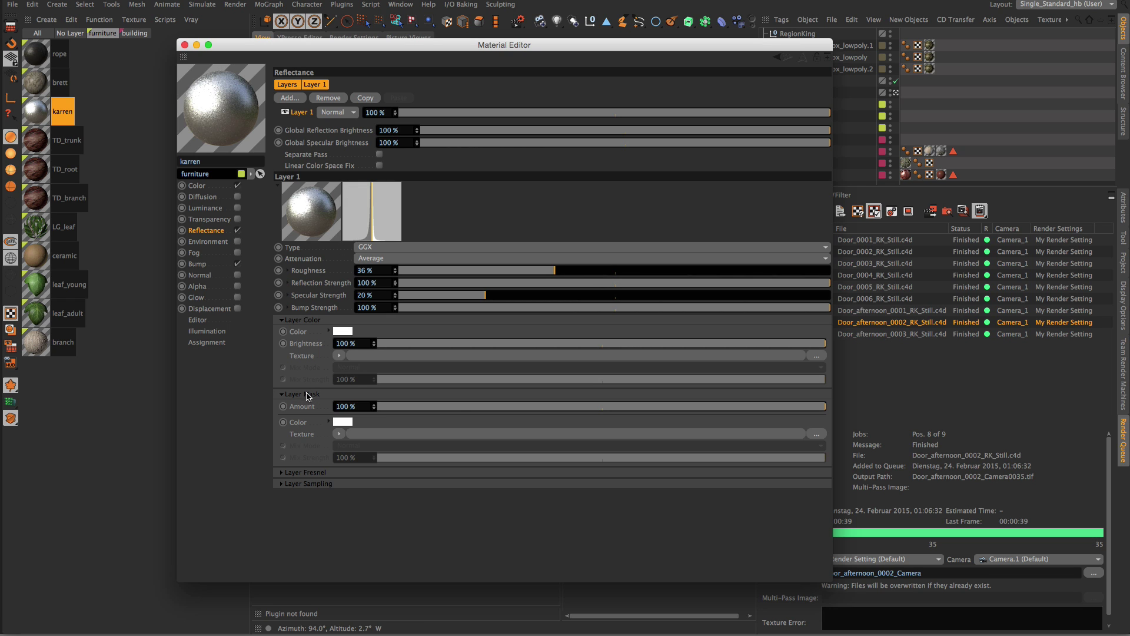
pyautogui.click(339, 434)
pyautogui.click(356, 196)
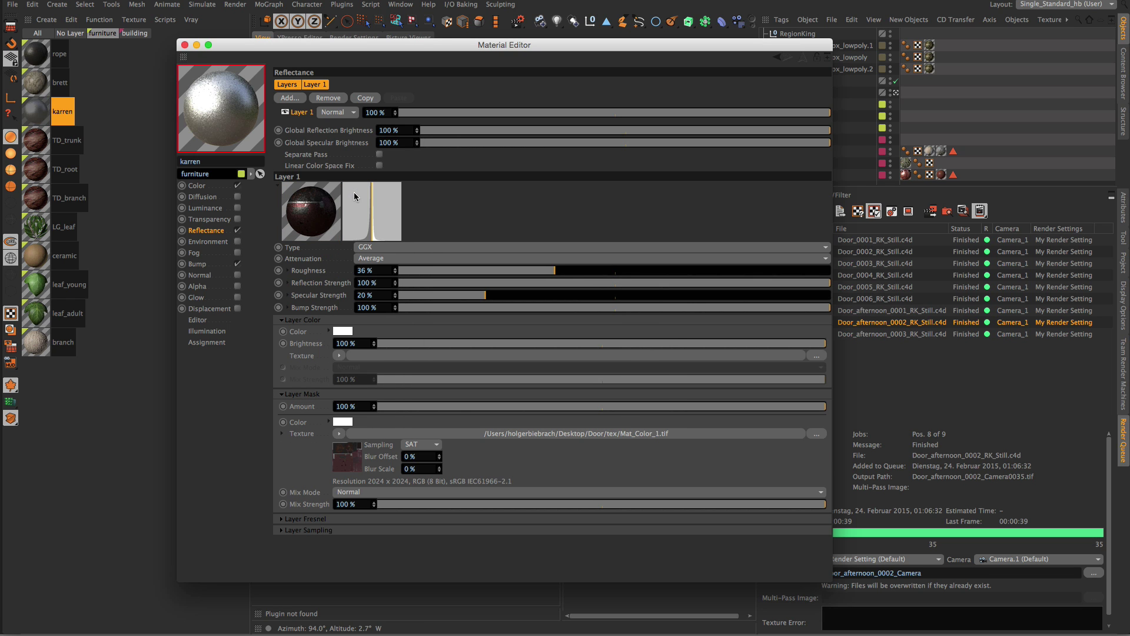
# Wrap the karren layer mask texture in a Filter shader with saturation -100% and contrast 13%.
pyautogui.click(341, 435)
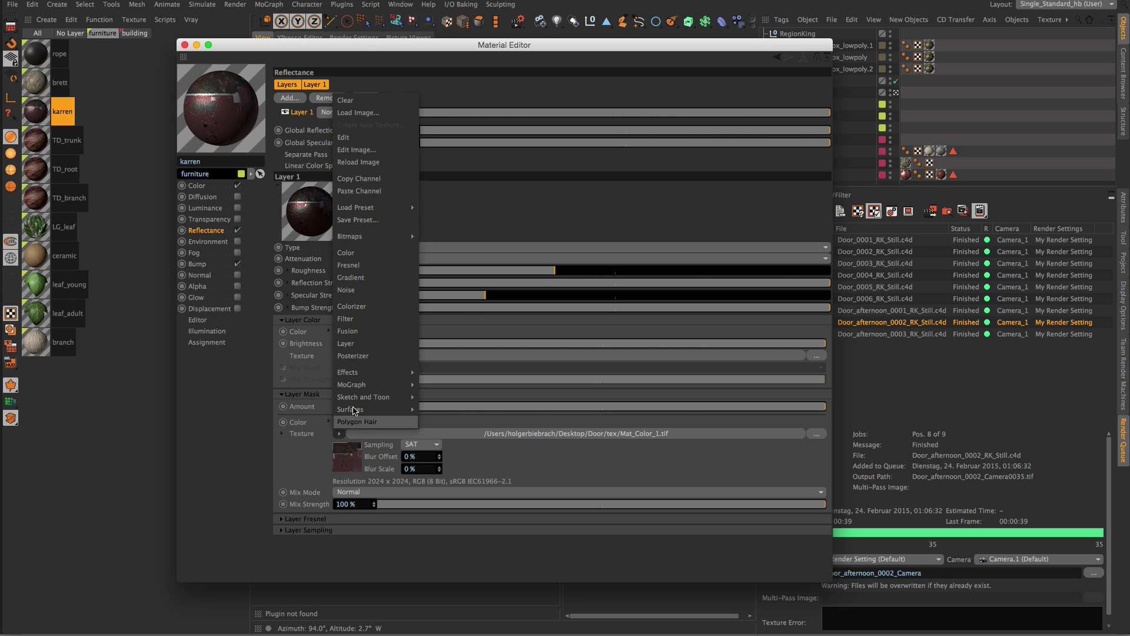
pyautogui.click(355, 319)
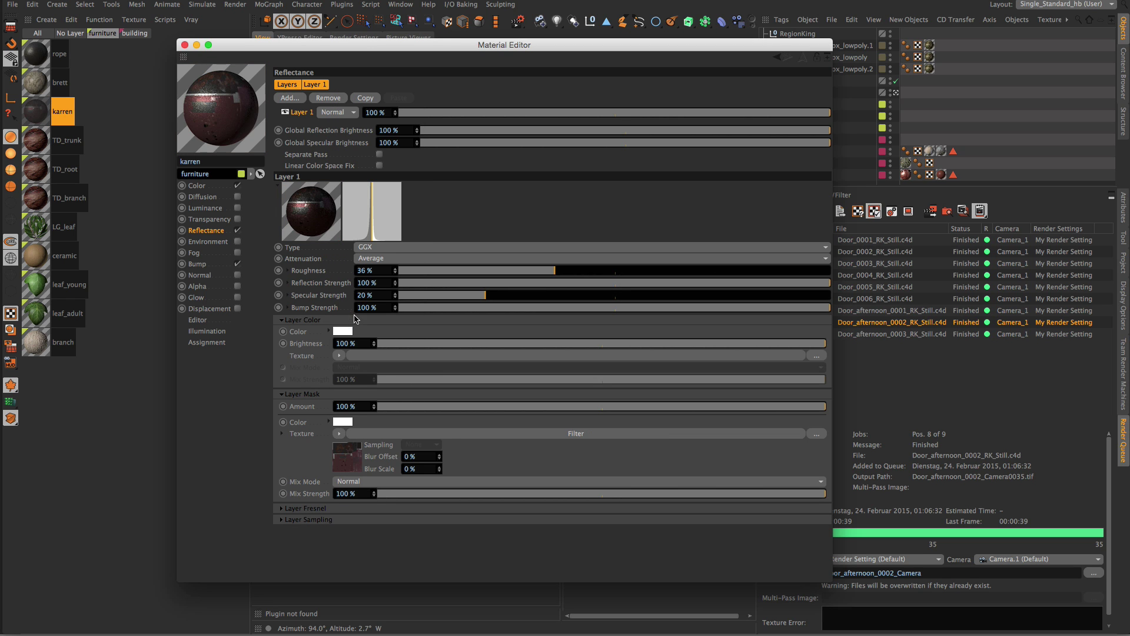
pyautogui.click(399, 435)
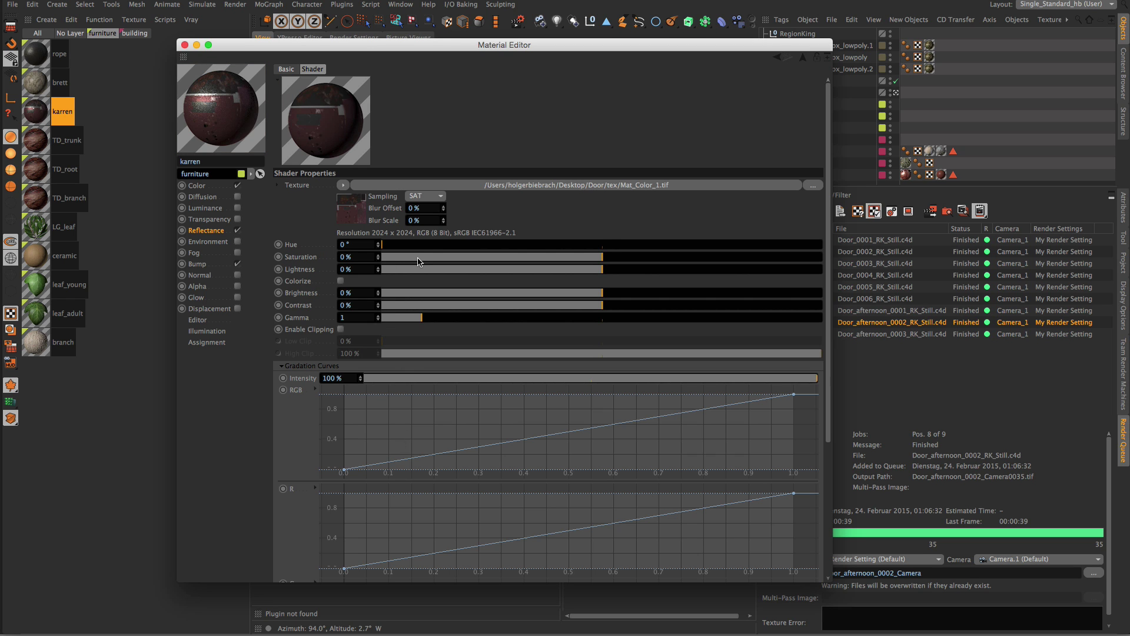
pyautogui.moveTo(418, 262); pyautogui.dragTo(379, 257)
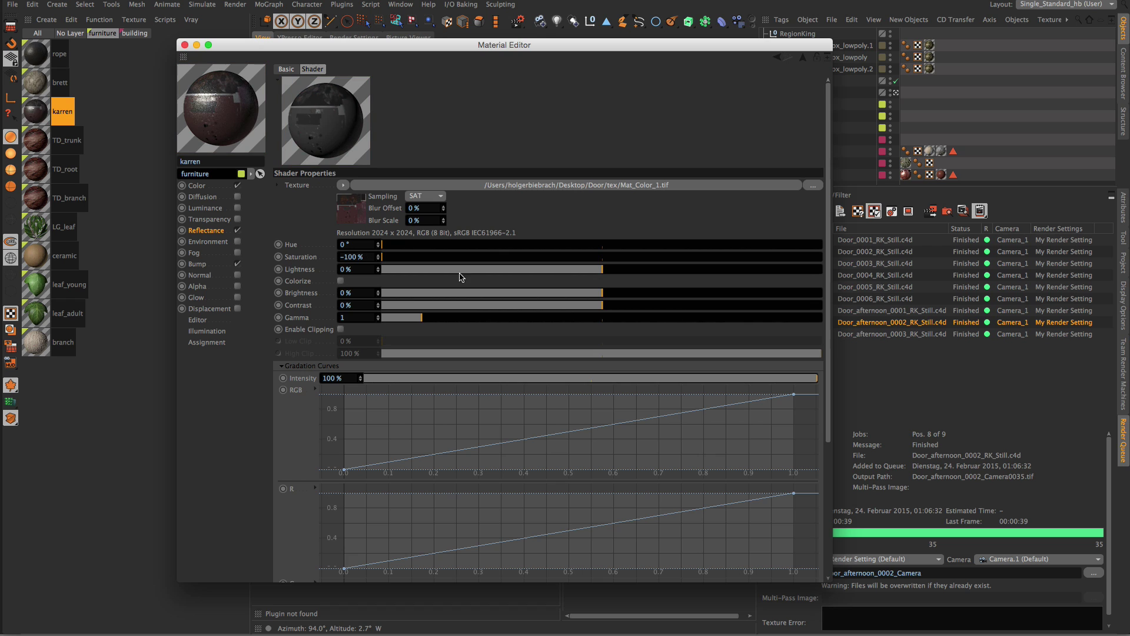
pyautogui.moveTo(645, 309)
pyautogui.mouseDown()
pyautogui.moveTo(679, 306)
pyautogui.moveTo(625, 303)
pyautogui.mouseUp()
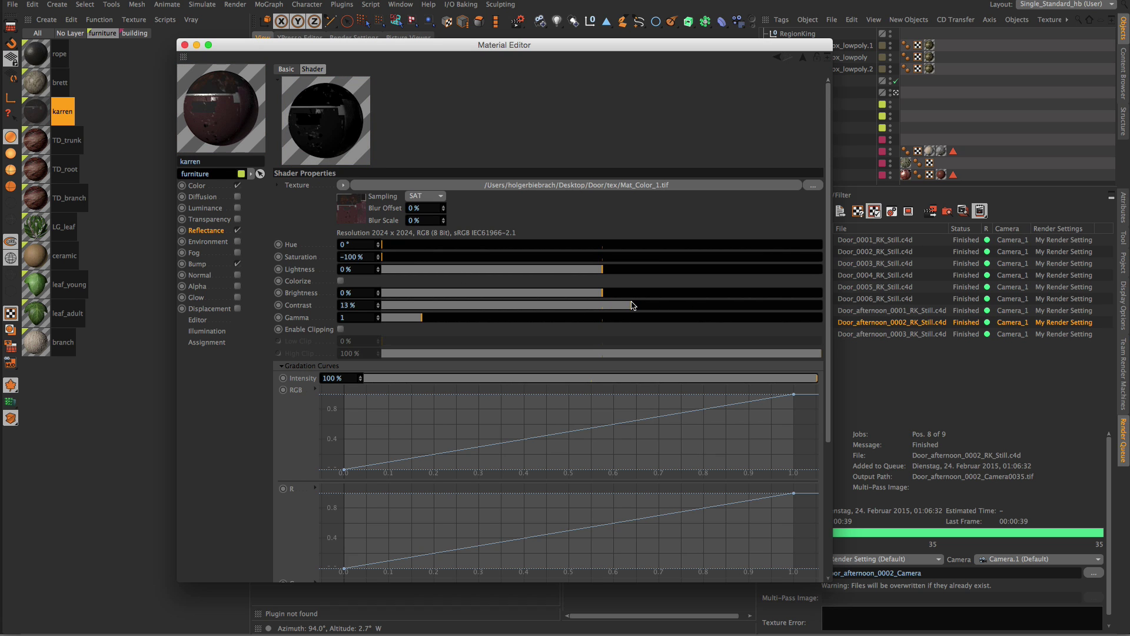
# Set the karren material's reflectance Layer Fresnel to Dielectric with the Asphalt preset.
pyautogui.click(219, 231)
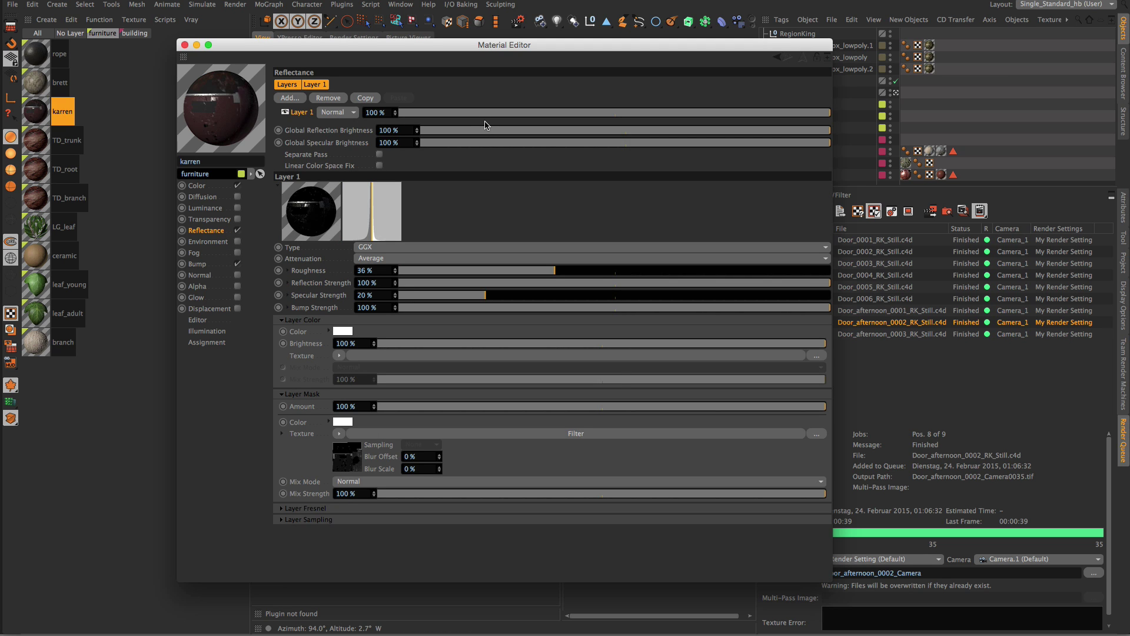
pyautogui.click(283, 508)
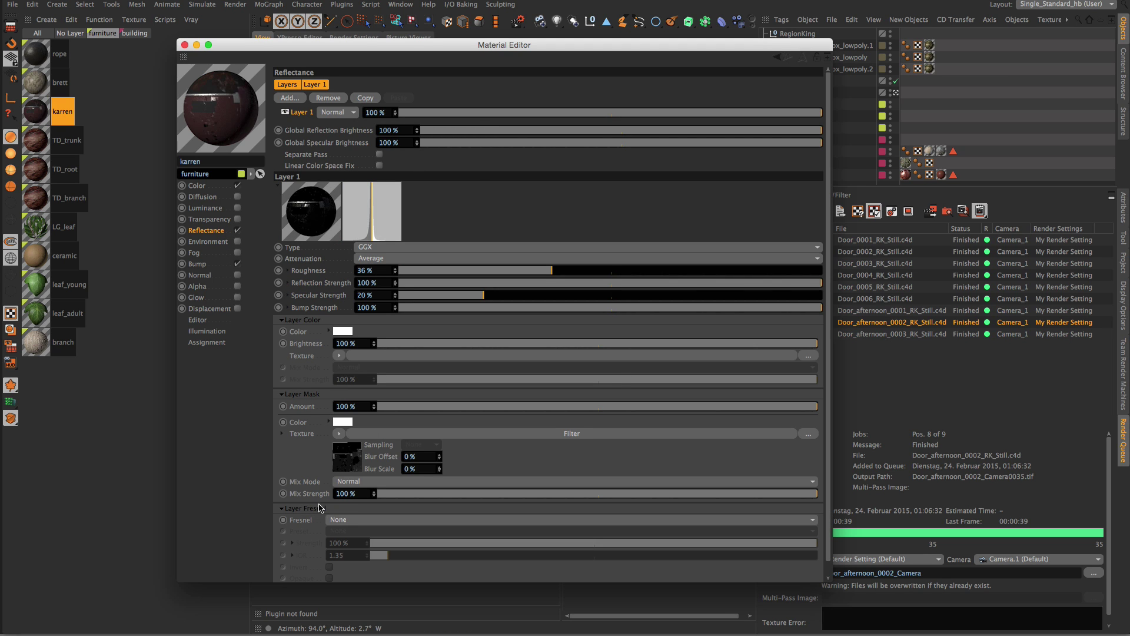
pyautogui.click(359, 522)
pyautogui.click(359, 546)
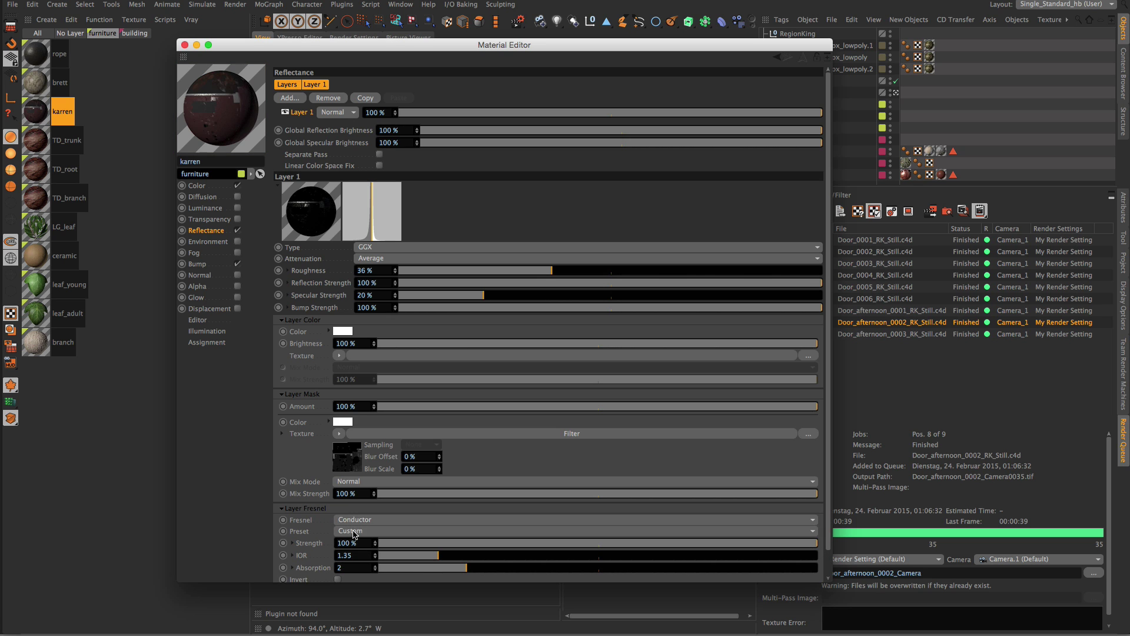
pyautogui.click(354, 532)
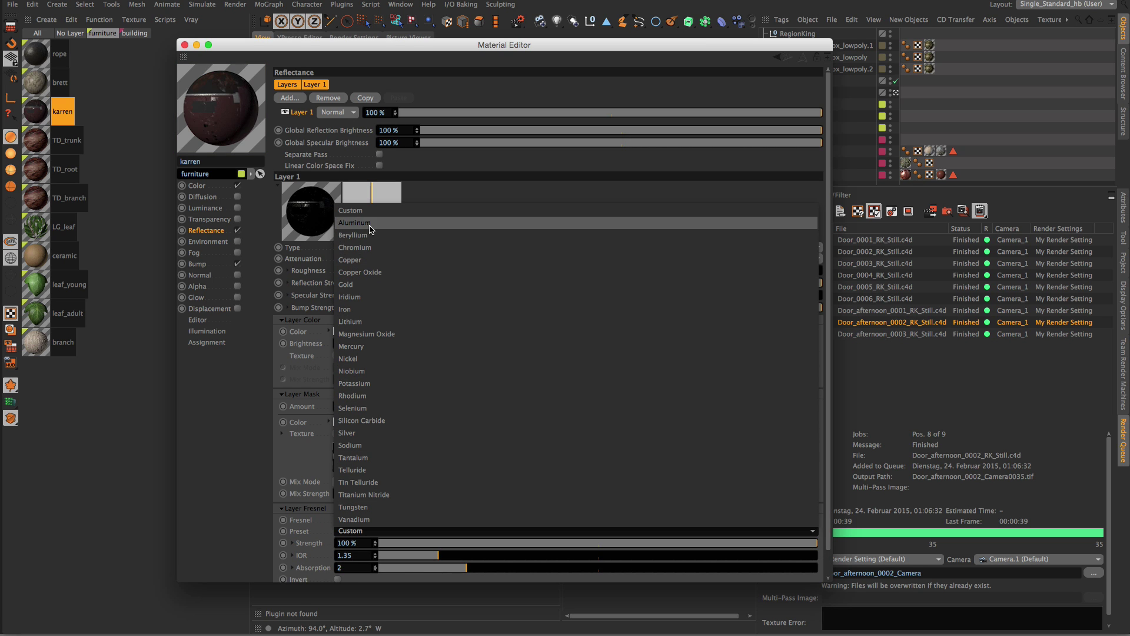
pyautogui.click(340, 535)
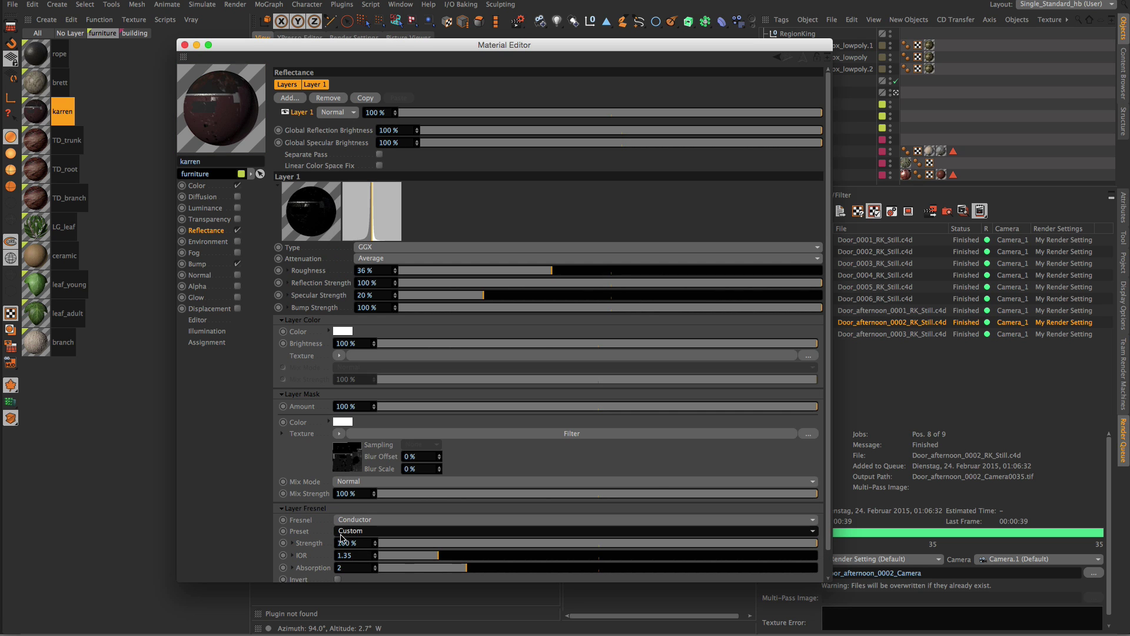
pyautogui.click(348, 521)
pyautogui.click(364, 545)
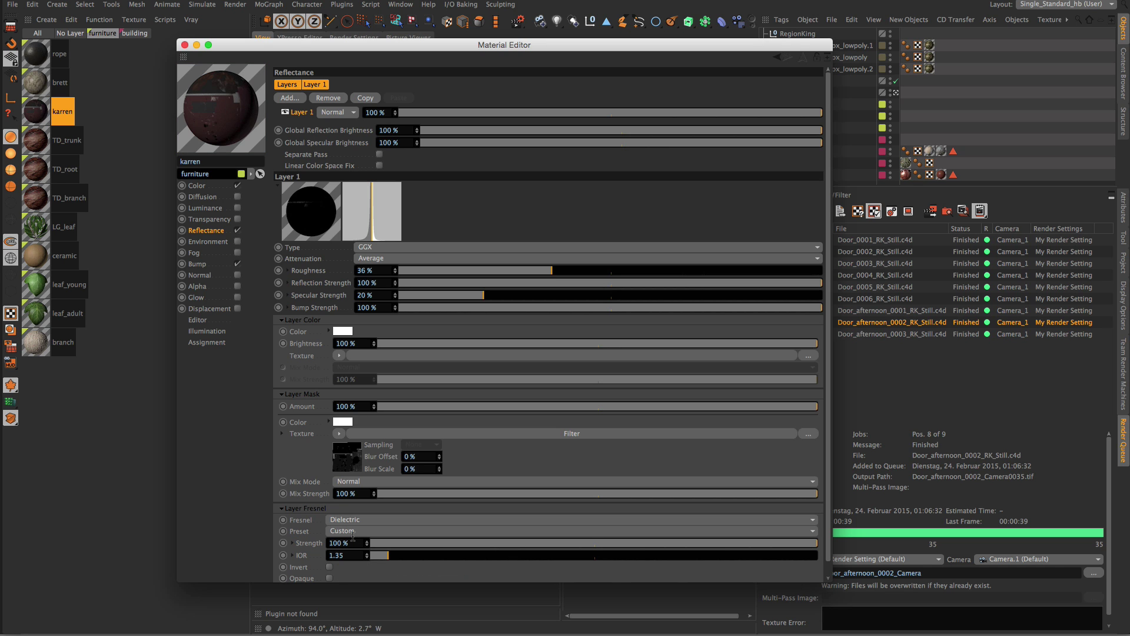
pyautogui.click(350, 532)
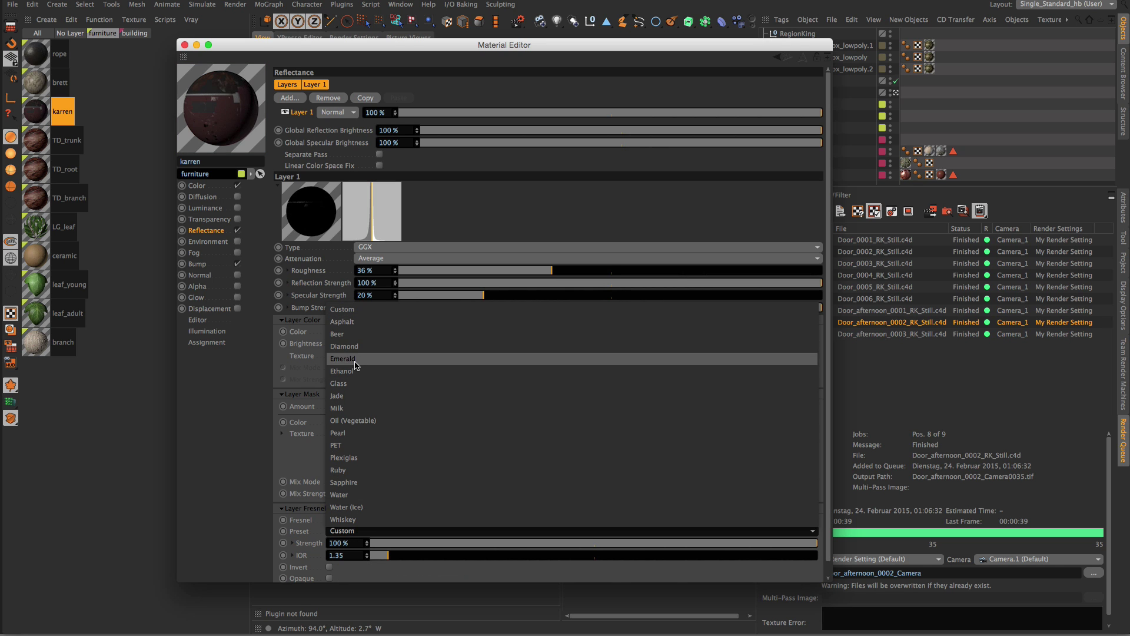
pyautogui.click(345, 321)
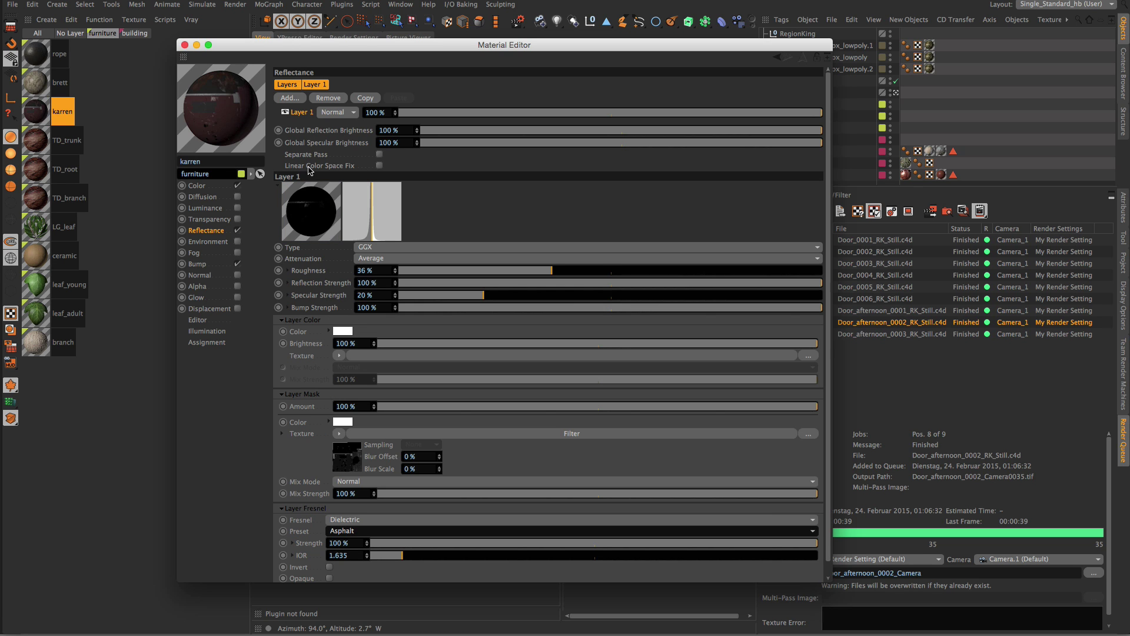
# Set the karren material's Layer 1 roughness to 35% and close the material editor.
pyautogui.click(293, 321)
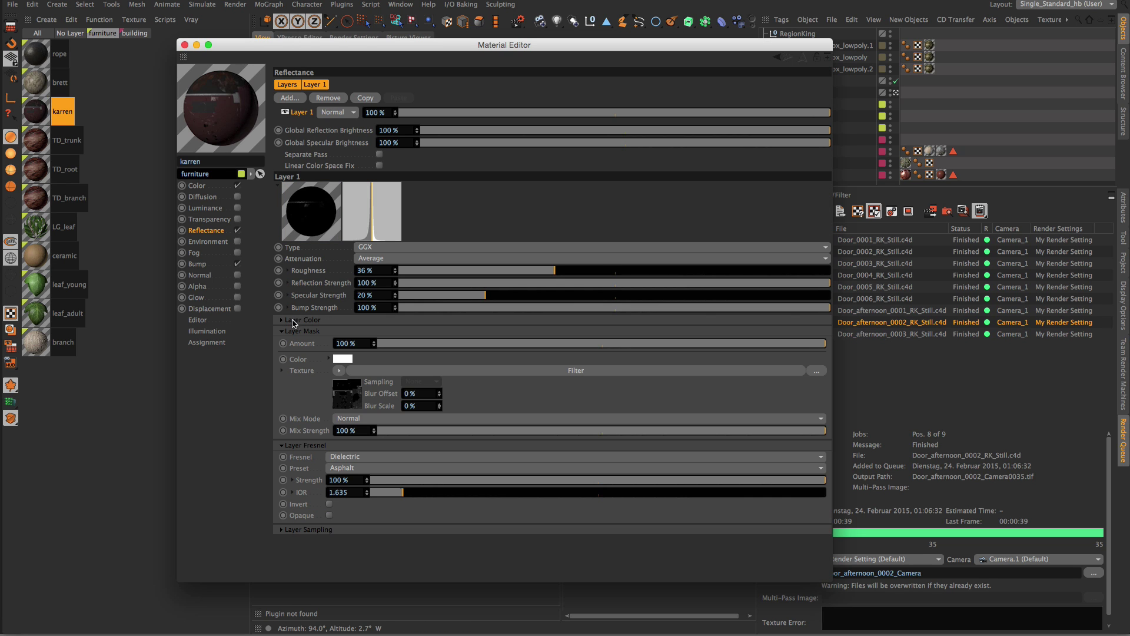
pyautogui.moveTo(562, 273); pyautogui.dragTo(579, 267)
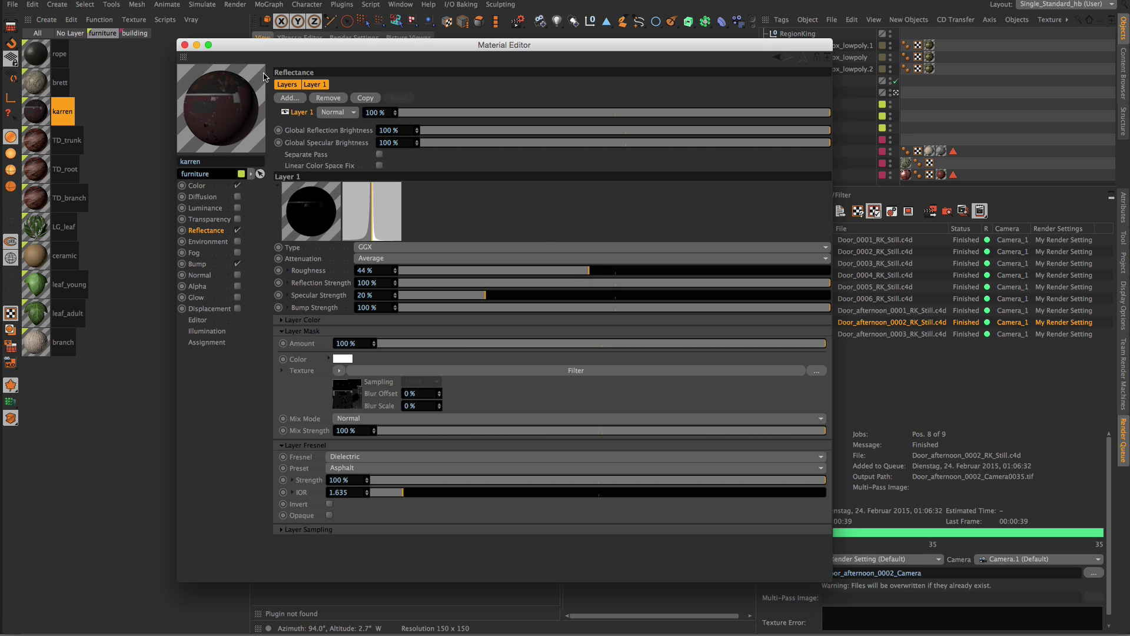
pyautogui.moveTo(565, 270); pyautogui.dragTo(550, 271)
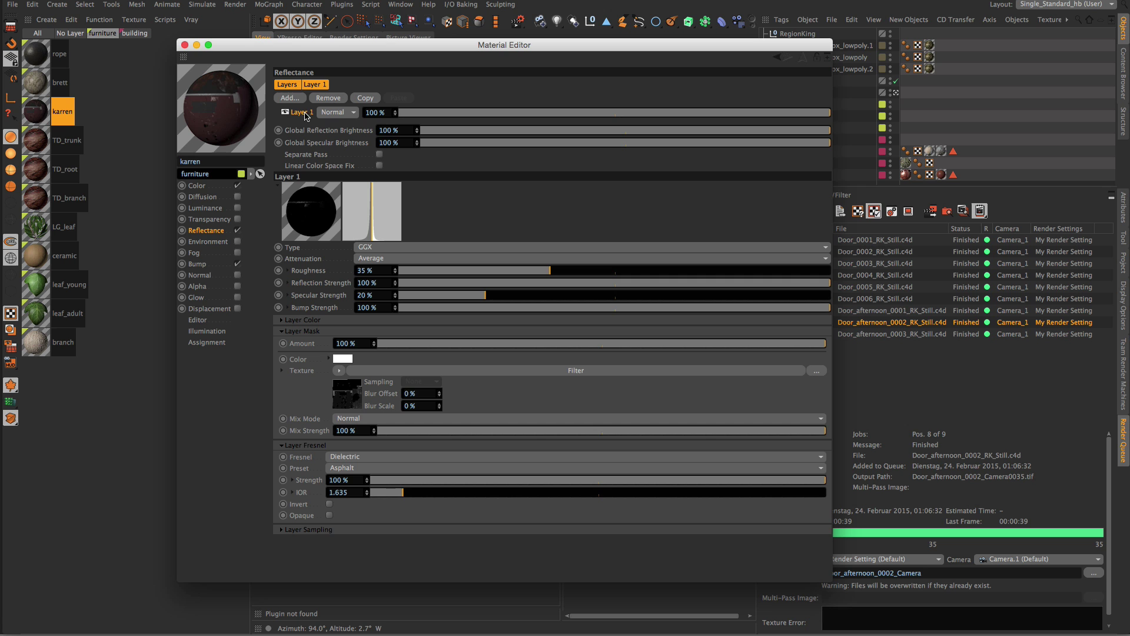
pyautogui.click(183, 46)
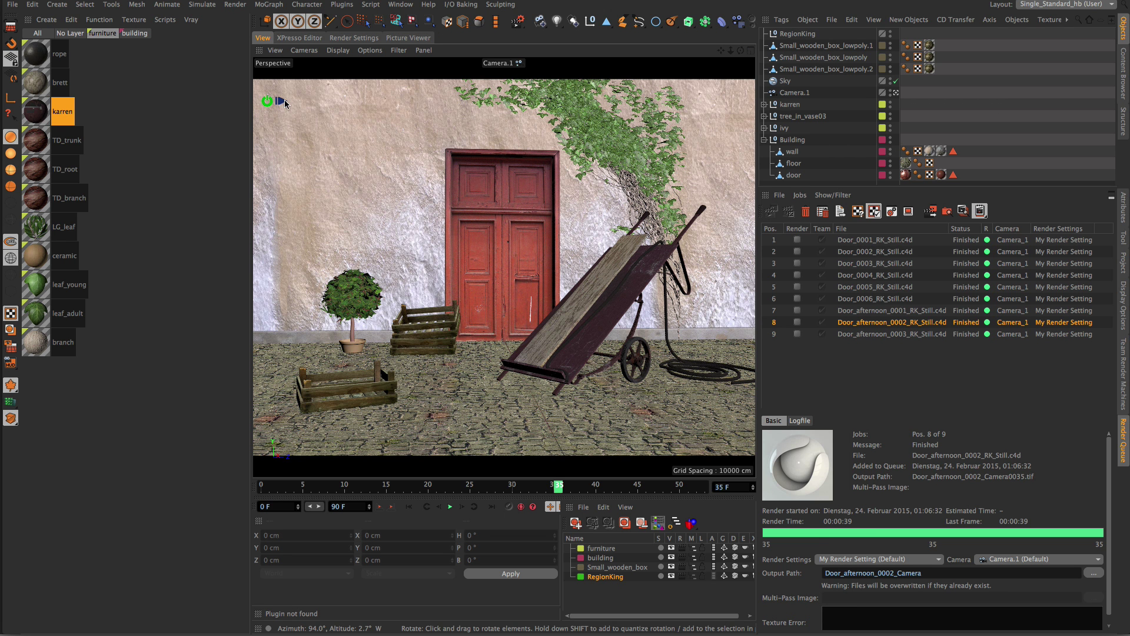
# Open the Door_afternoon_0003 render in the Picture Viewer and compare its floor and cart with the Door_afternoon_0002 render.
pyautogui.click(899, 335)
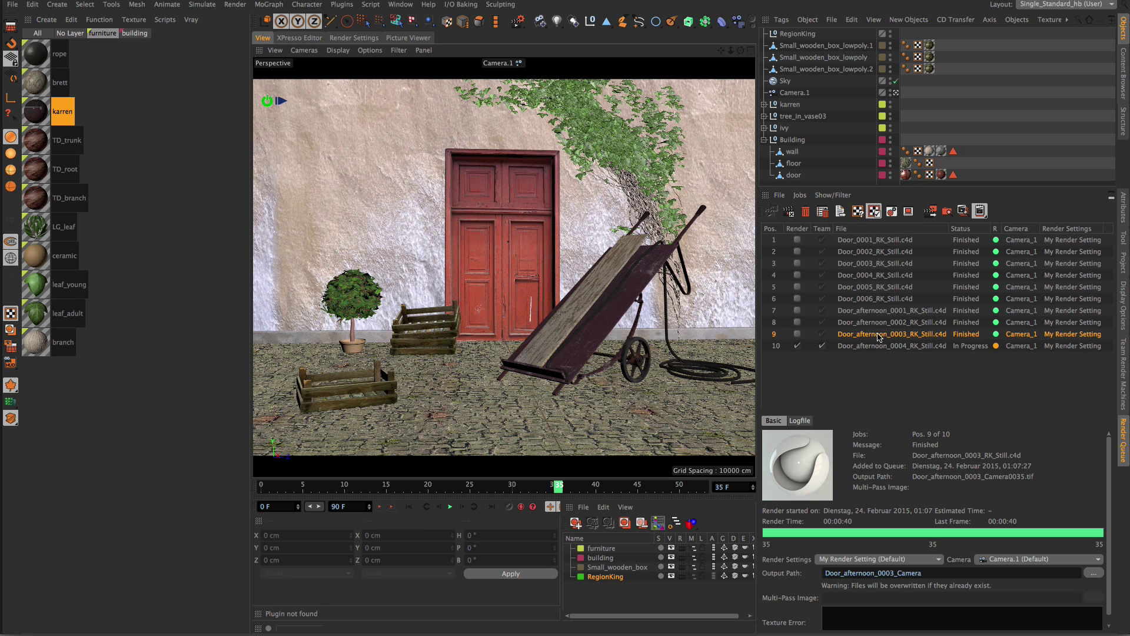
pyautogui.doubleClick(878, 336)
pyautogui.moveTo(490, 376); pyautogui.dragTo(480, 213)
pyautogui.moveTo(610, 380); pyautogui.dragTo(584, 380)
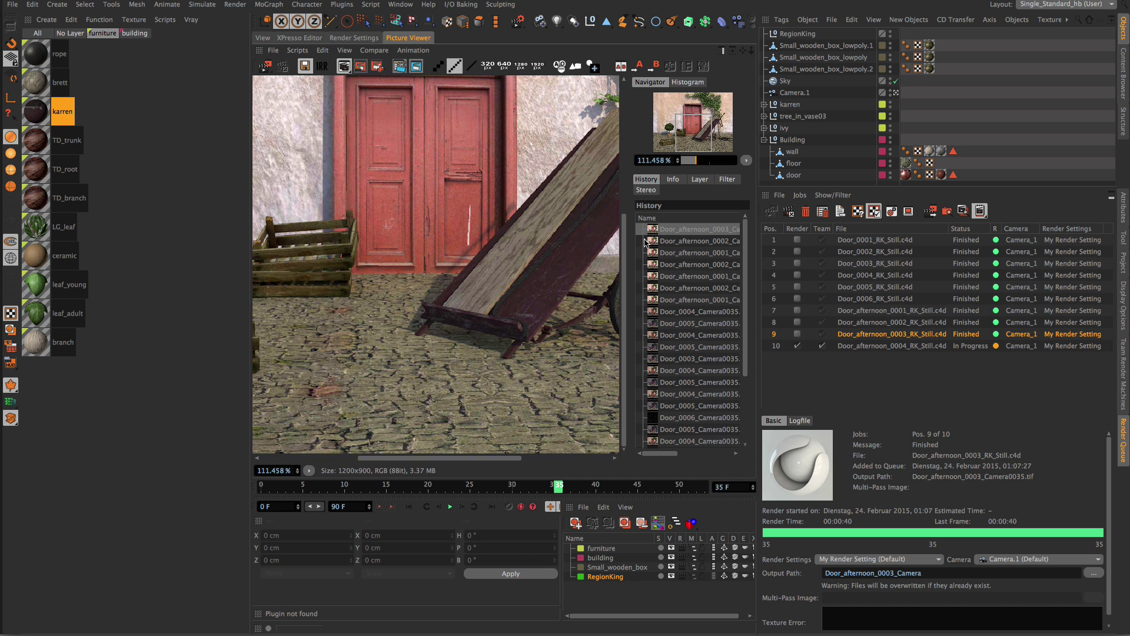
pyautogui.click(671, 241)
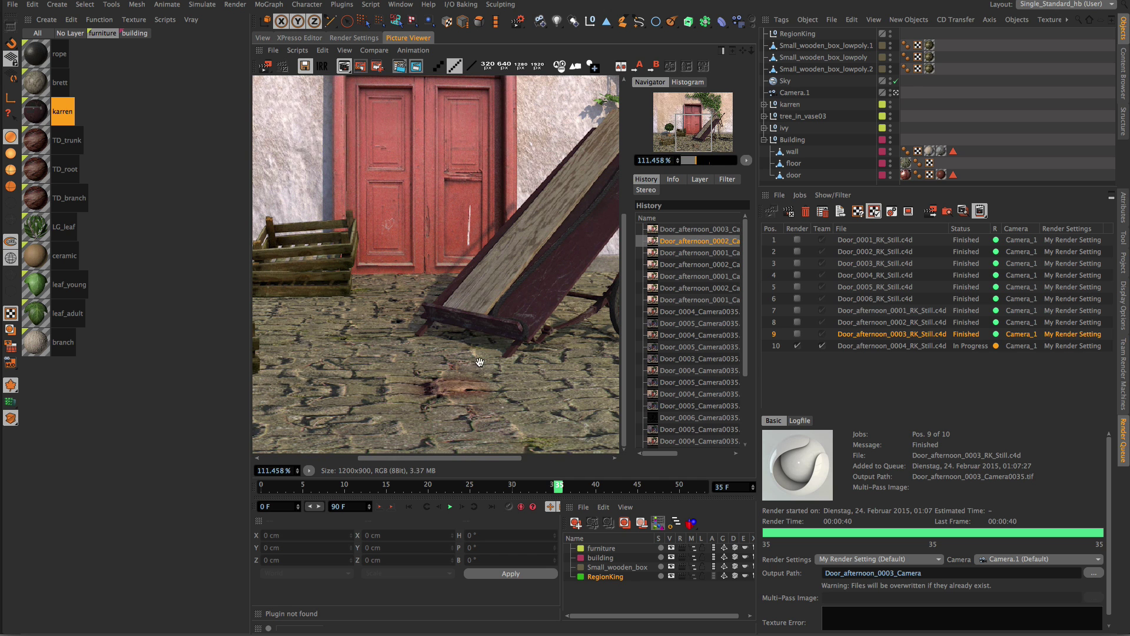
pyautogui.click(671, 230)
pyautogui.moveTo(515, 348); pyautogui.dragTo(408, 343)
pyautogui.moveTo(569, 373); pyautogui.dragTo(457, 354)
pyautogui.scroll(-1, 462, 354)
pyautogui.scroll(-1, 448, 381)
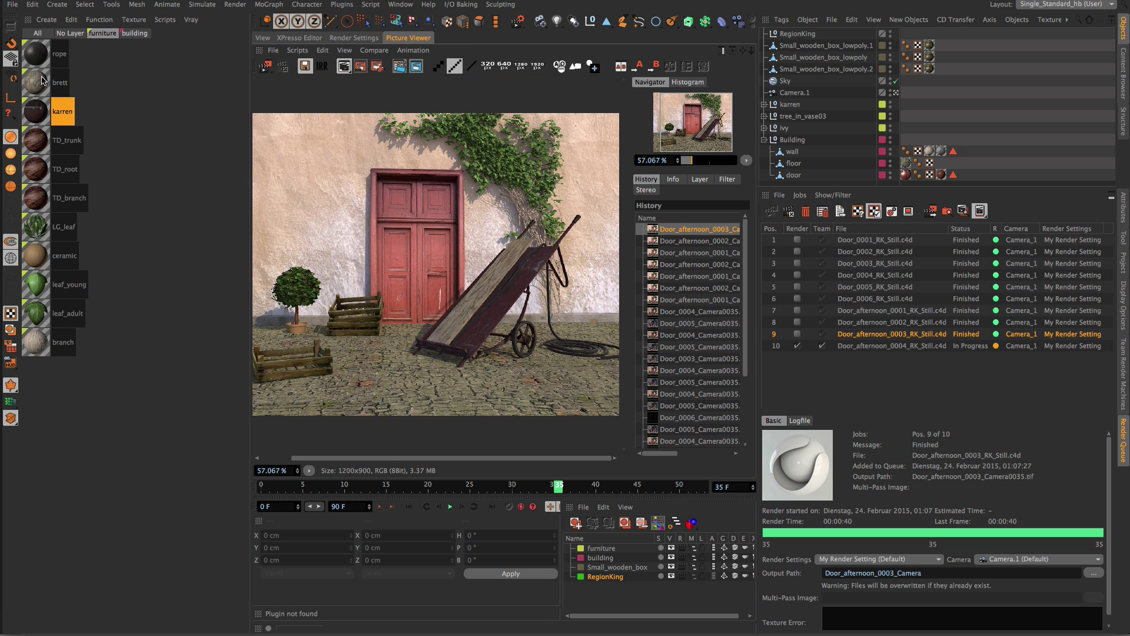
# Open the building layer's boden material and wrap its color texture in a Filter shader.
pyautogui.click(135, 33)
pyautogui.doubleClick(36, 109)
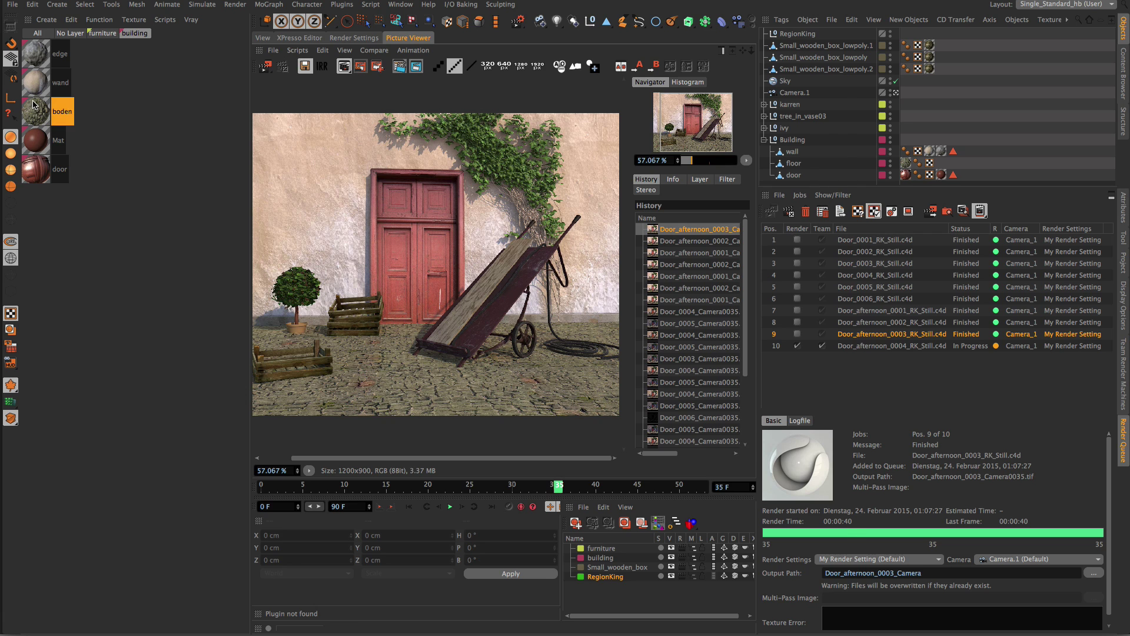
pyautogui.click(197, 185)
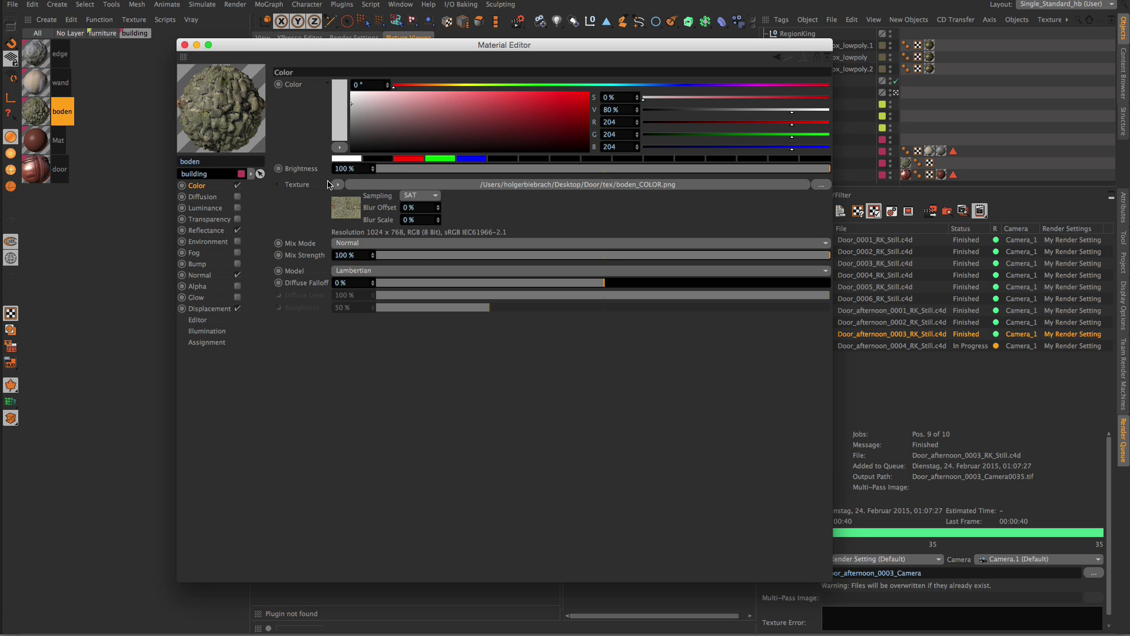
pyautogui.click(337, 185)
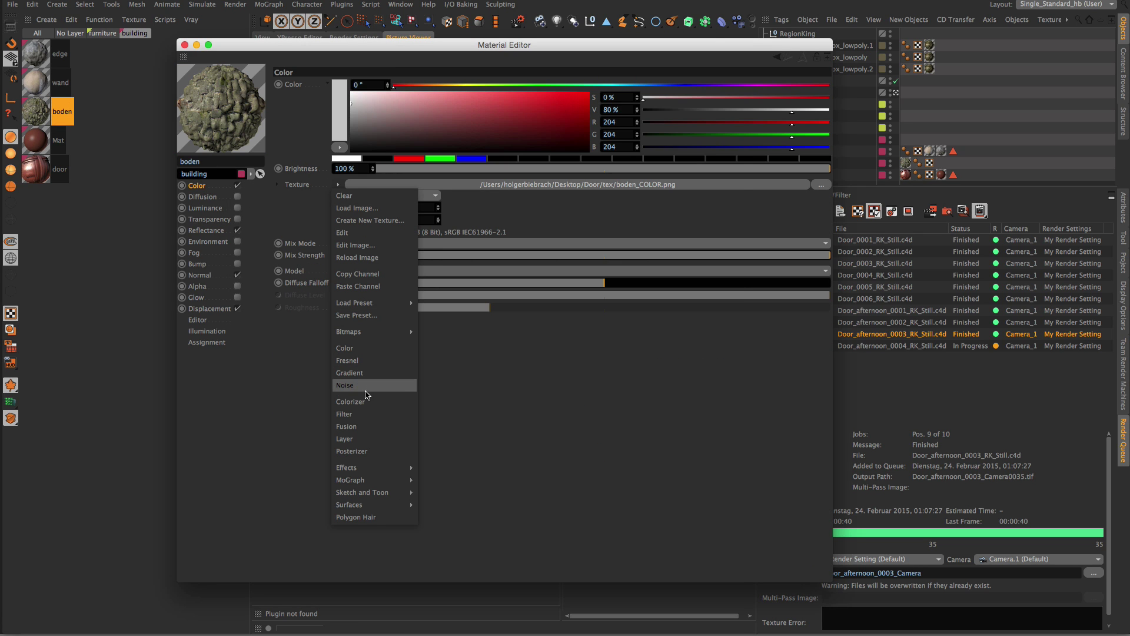
pyautogui.click(346, 413)
pyautogui.click(458, 189)
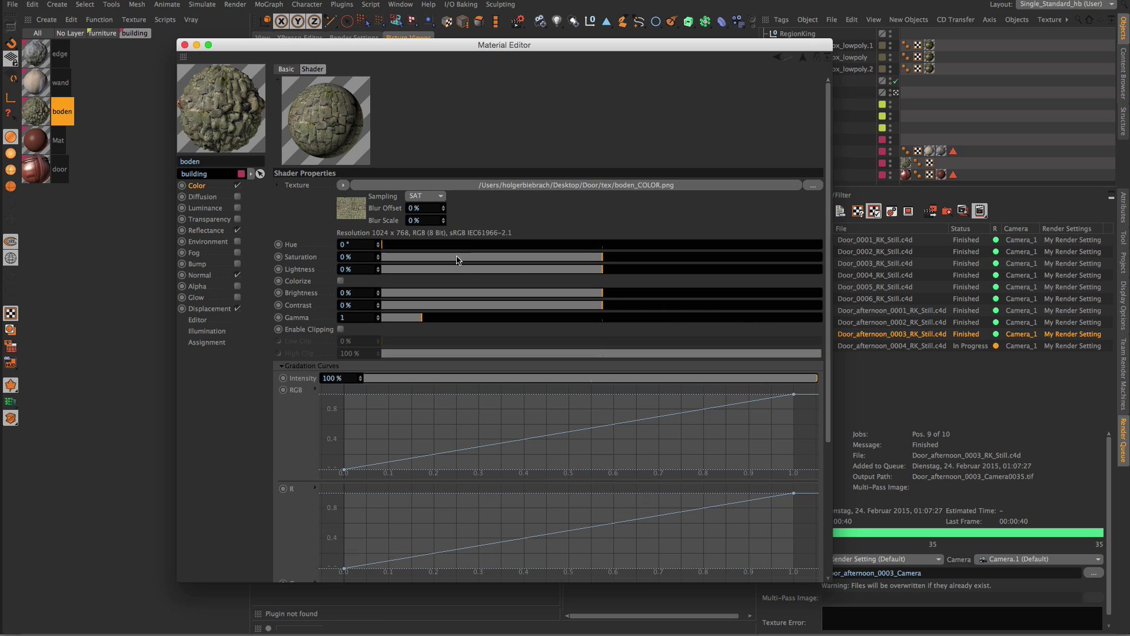
# Set the boden color filter's hue to 341° and saturation to -2%.
pyautogui.moveTo(382, 244); pyautogui.dragTo(813, 245)
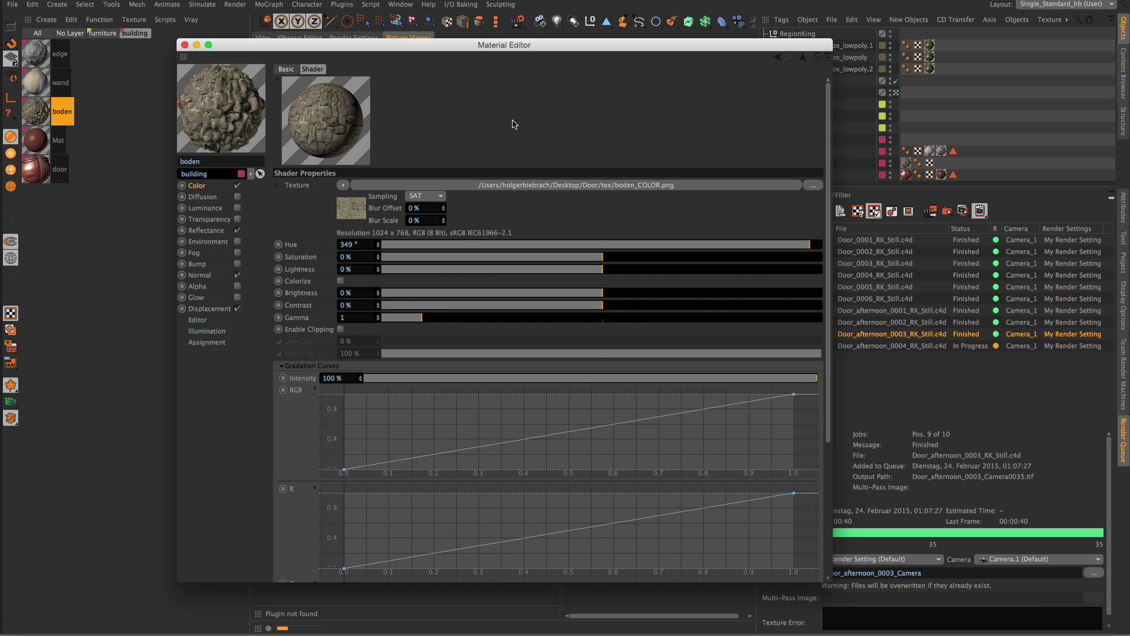
pyautogui.moveTo(357, 54); pyautogui.dragTo(526, 148)
pyautogui.click(957, 344)
pyautogui.moveTo(759, 356); pyautogui.dragTo(755, 357)
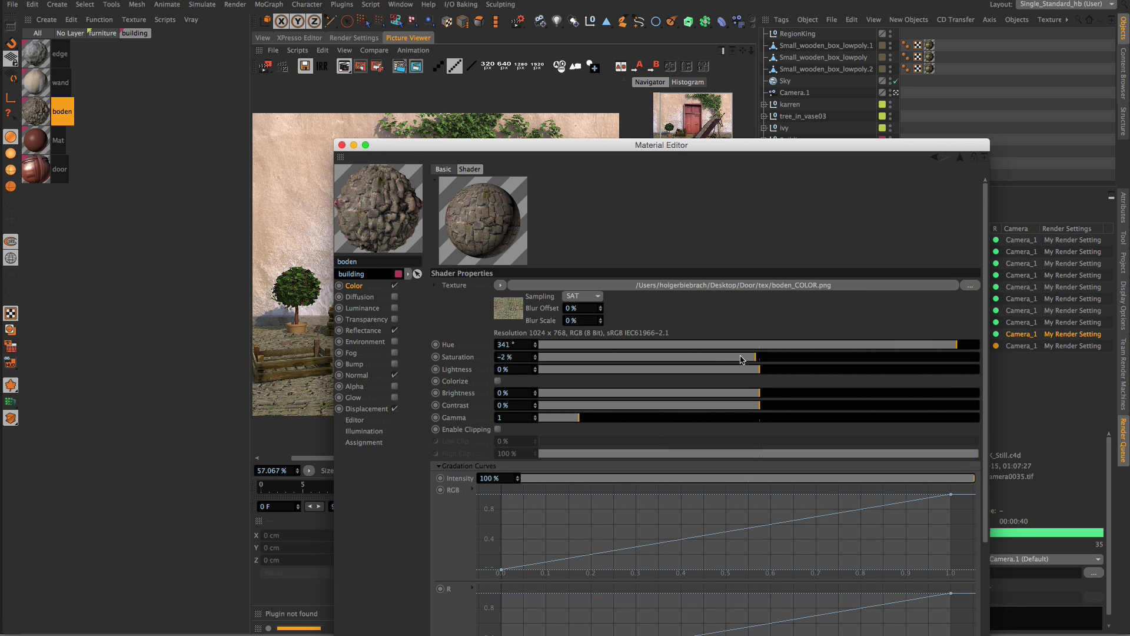
# Return to the scene view and start a new RegionKing still render of the afternoon scene.
pyautogui.click(341, 145)
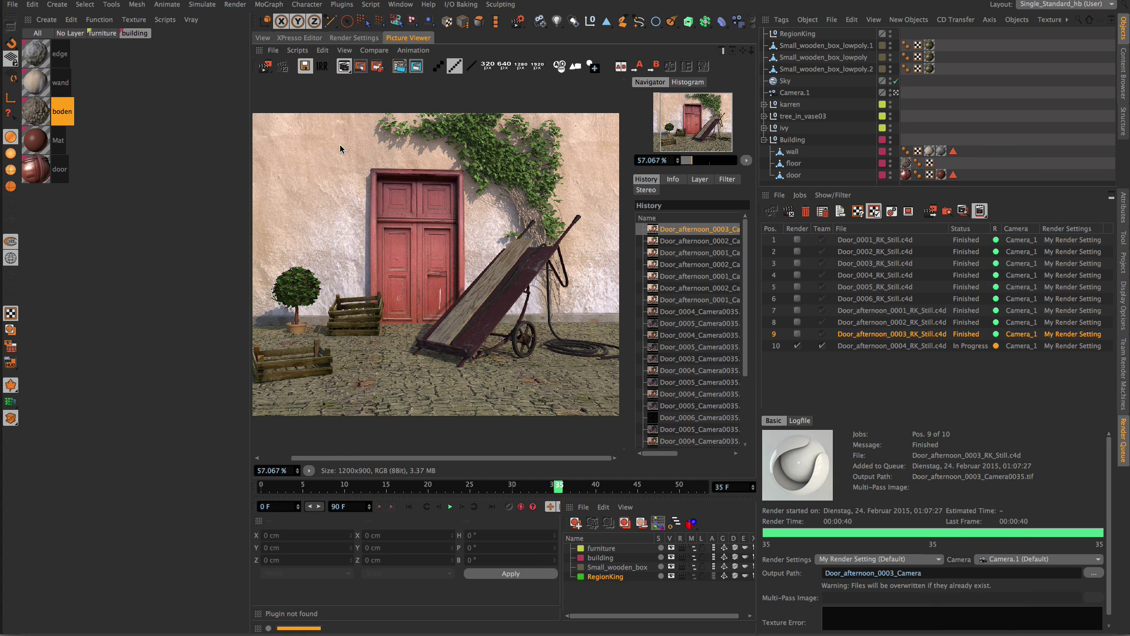
pyautogui.click(262, 37)
pyautogui.click(282, 100)
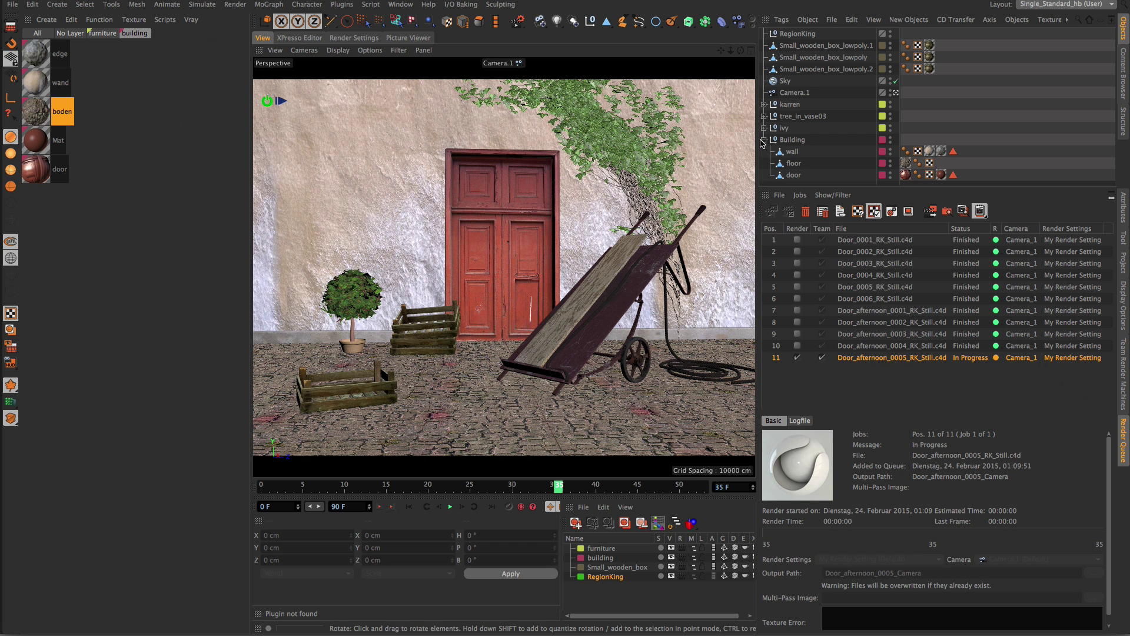
# Open the finished Door_afternoon_0004 render and compare its cart close up with the Door_afternoon_0003 render.
pyautogui.doubleClick(892, 348)
pyautogui.scroll(5, 517, 298)
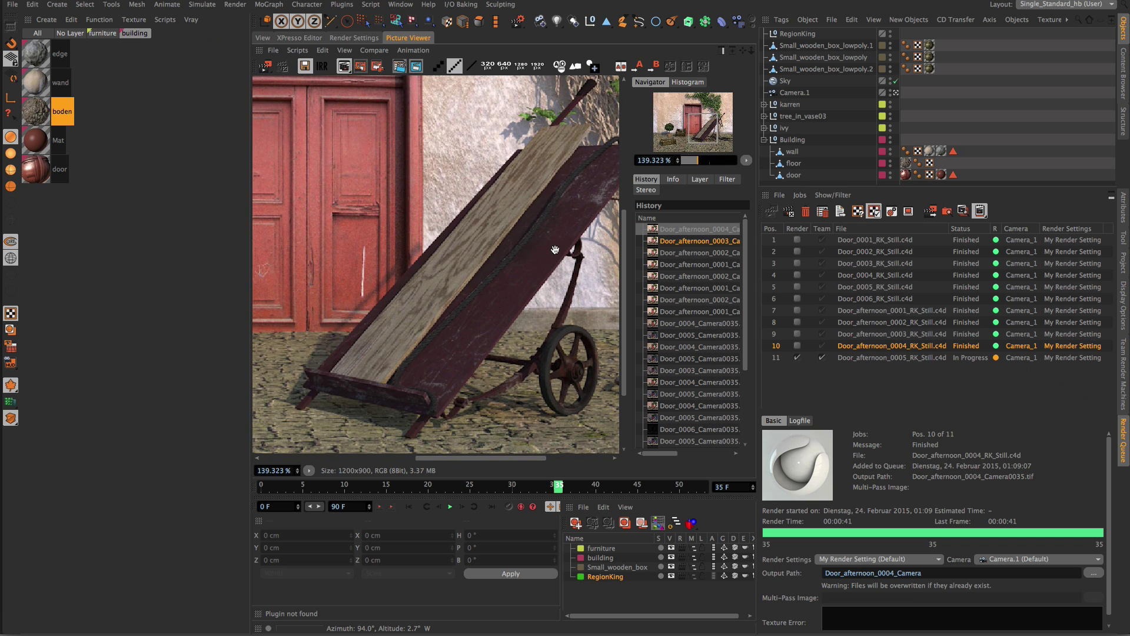
pyautogui.moveTo(555, 249); pyautogui.dragTo(549, 254)
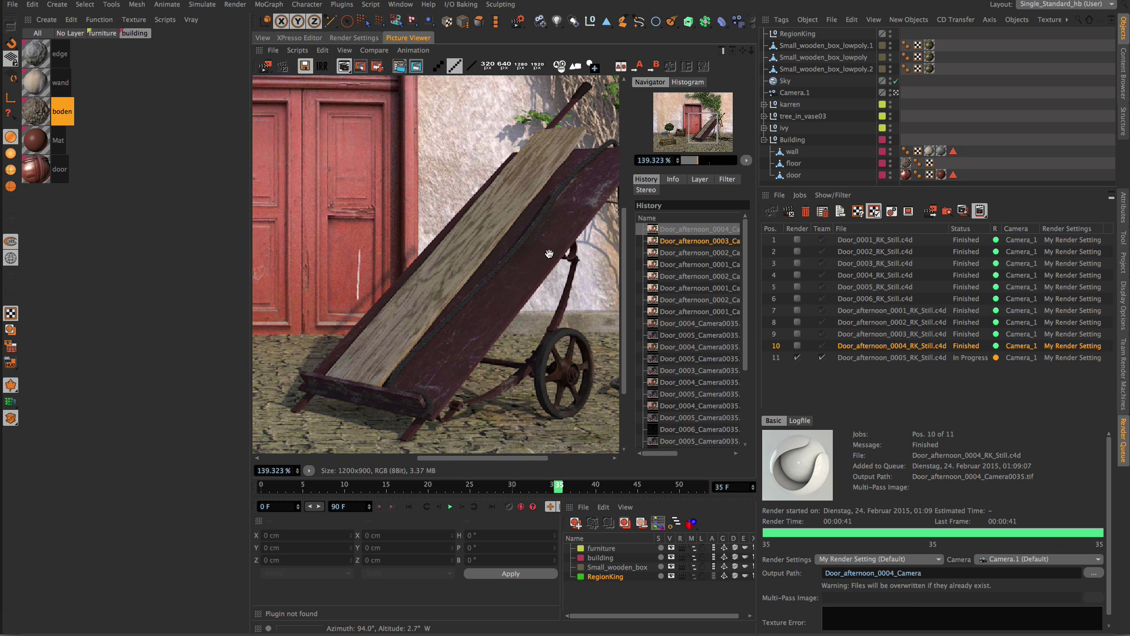
pyautogui.click(662, 245)
pyautogui.click(668, 232)
pyautogui.click(669, 242)
pyautogui.click(669, 231)
pyautogui.click(671, 243)
pyautogui.moveTo(567, 346); pyautogui.dragTo(542, 286)
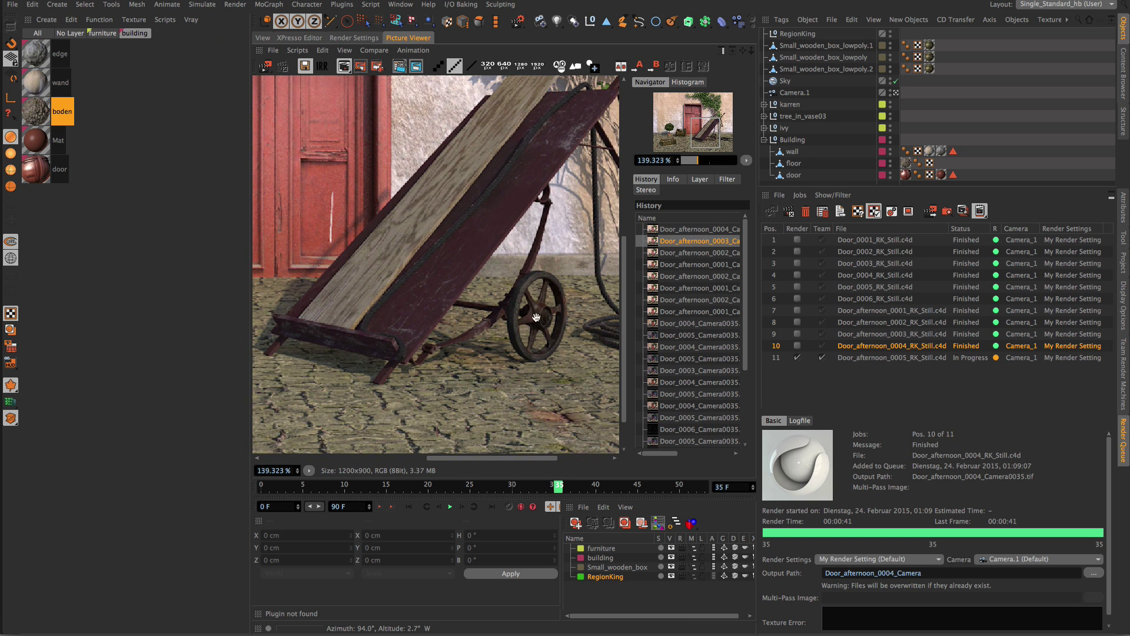
pyautogui.click(669, 230)
pyautogui.click(671, 241)
pyautogui.click(671, 229)
pyautogui.click(671, 237)
pyautogui.click(670, 230)
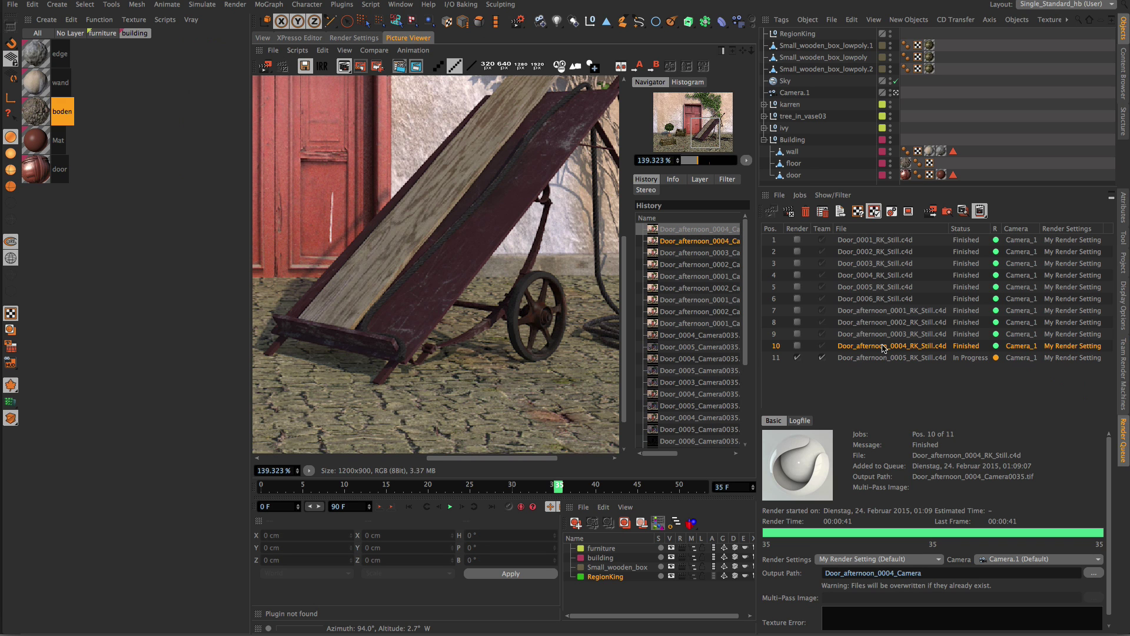
# Alternate between both Door_afternoon_0004 history entries and Door_afternoon_0003 to examine the reflections on the cart's surface.
pyautogui.click(679, 231)
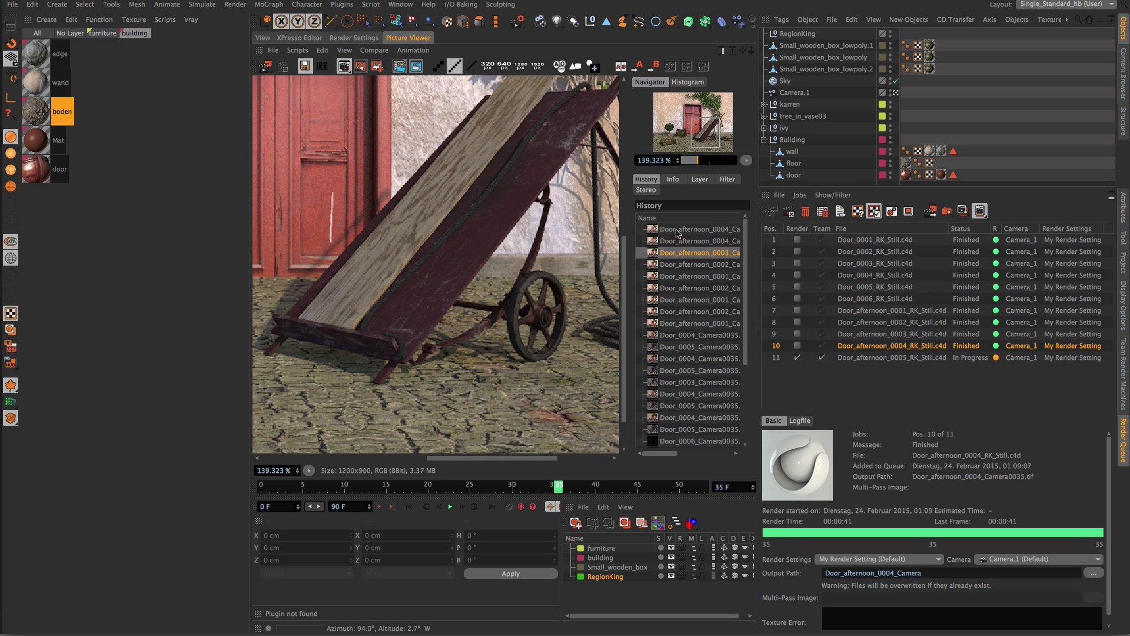
pyautogui.click(676, 240)
pyautogui.click(677, 252)
pyautogui.click(673, 230)
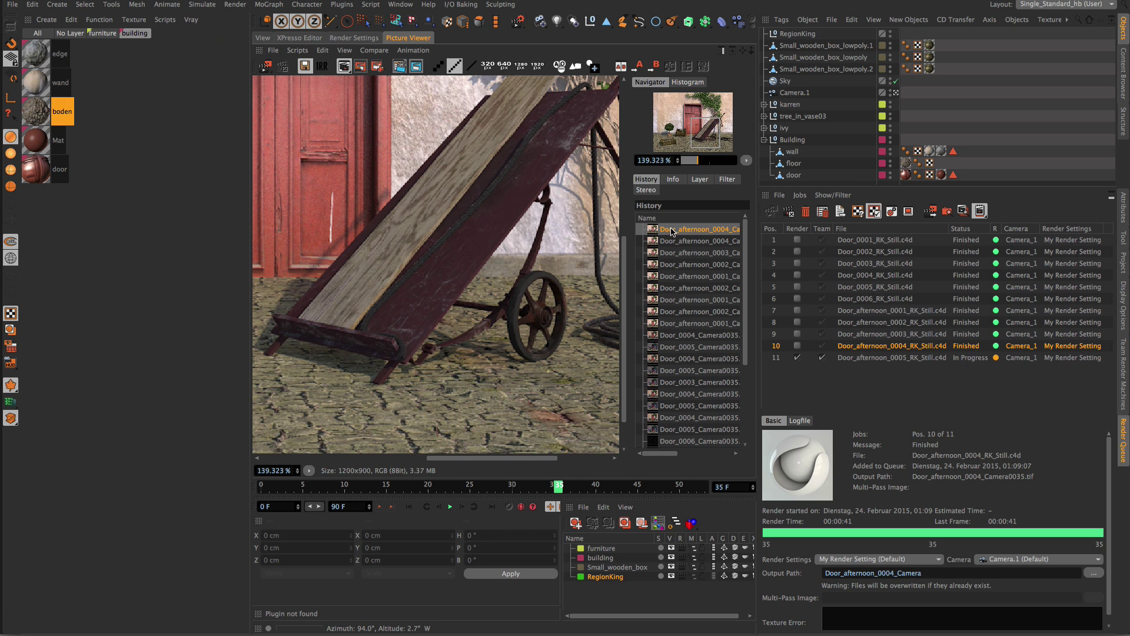
pyautogui.click(672, 252)
pyautogui.click(668, 229)
pyautogui.click(670, 241)
pyautogui.click(669, 251)
pyautogui.click(667, 226)
pyautogui.click(671, 242)
pyautogui.click(671, 251)
pyautogui.click(665, 228)
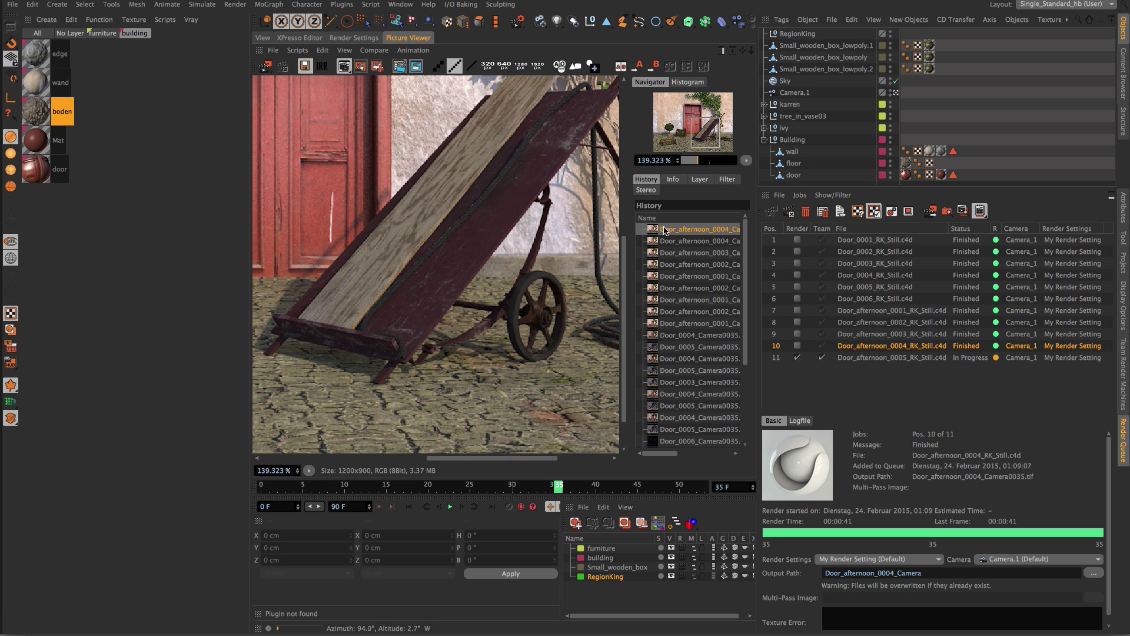
# Reopen the furniture layer's karren material and set the Fresnel strength of its reflectance layer to 30%.
pyautogui.click(104, 35)
pyautogui.doubleClick(40, 114)
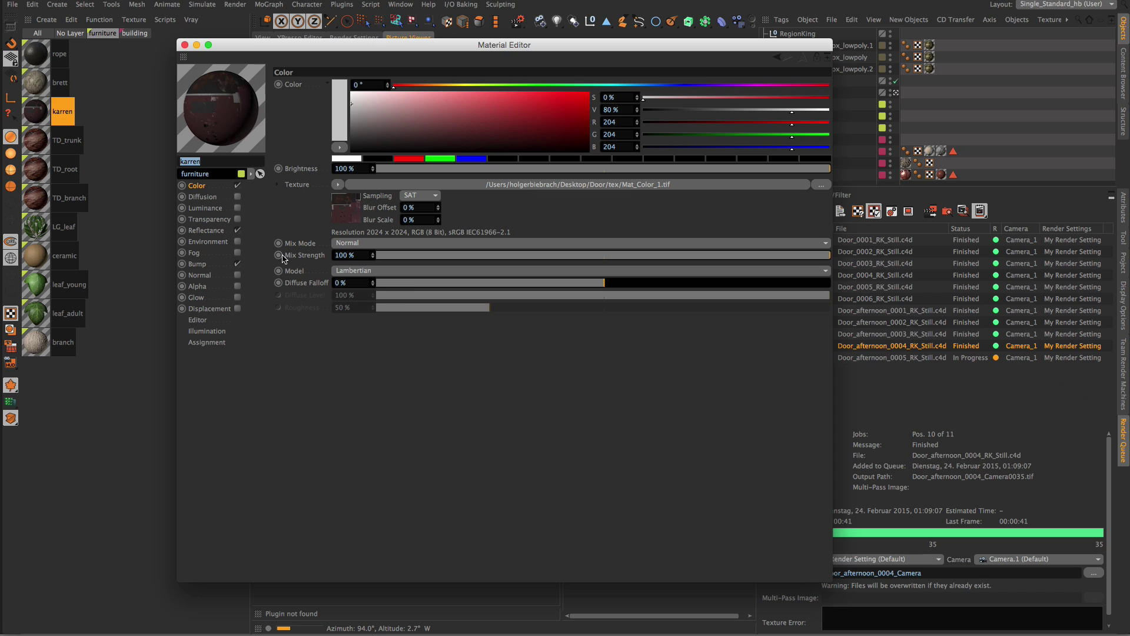
pyautogui.click(206, 230)
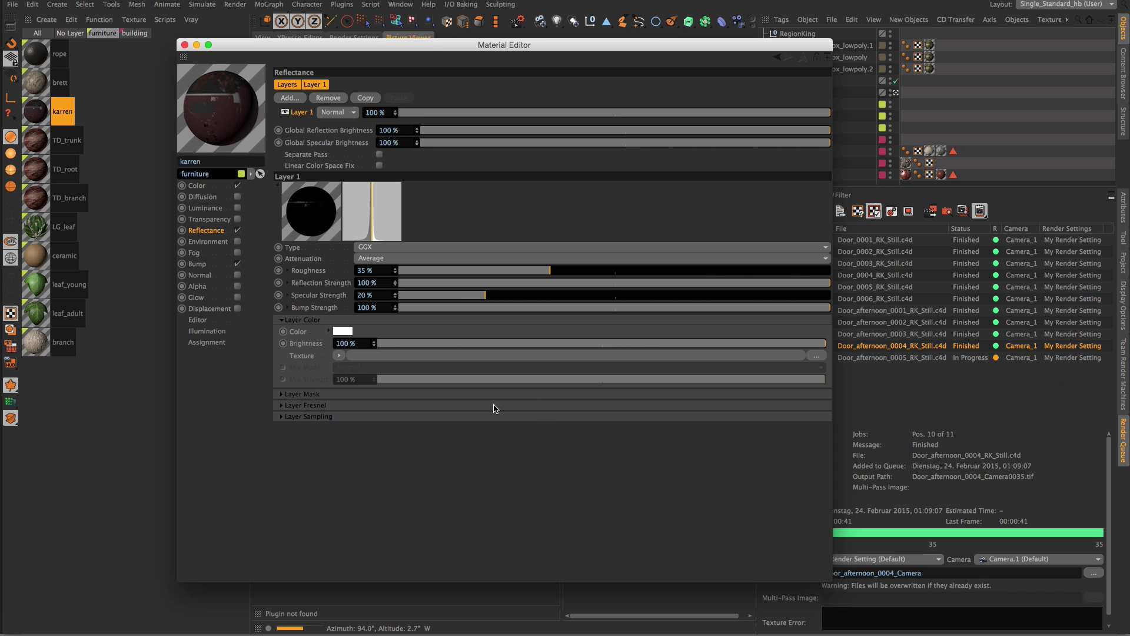
pyautogui.click(316, 405)
pyautogui.click(510, 443)
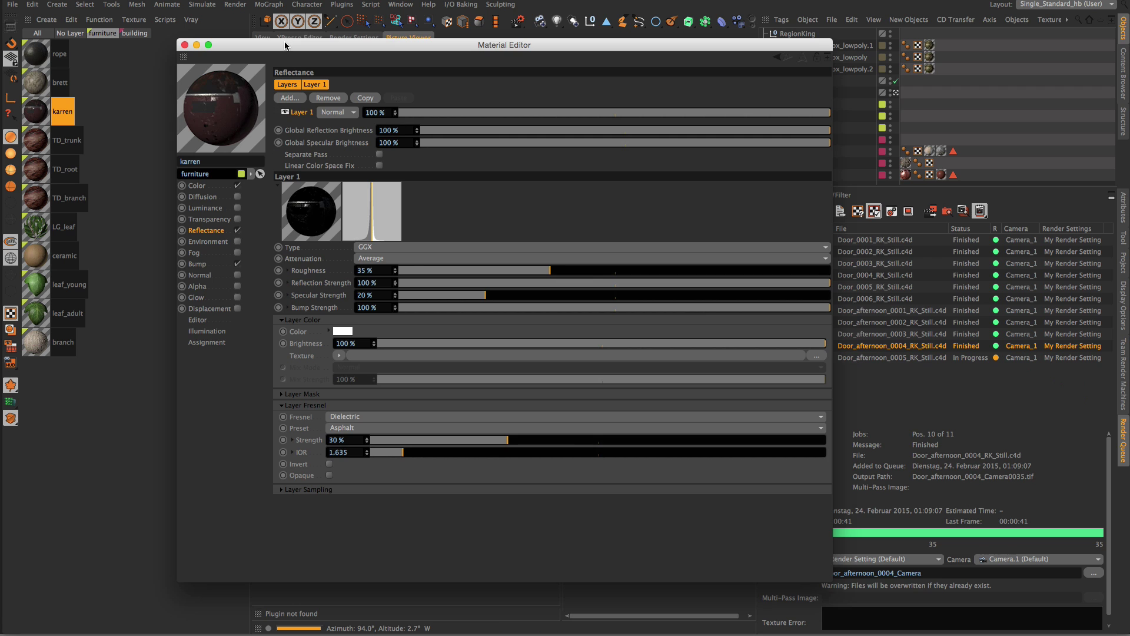
pyautogui.moveTo(284, 44); pyautogui.dragTo(443, 75)
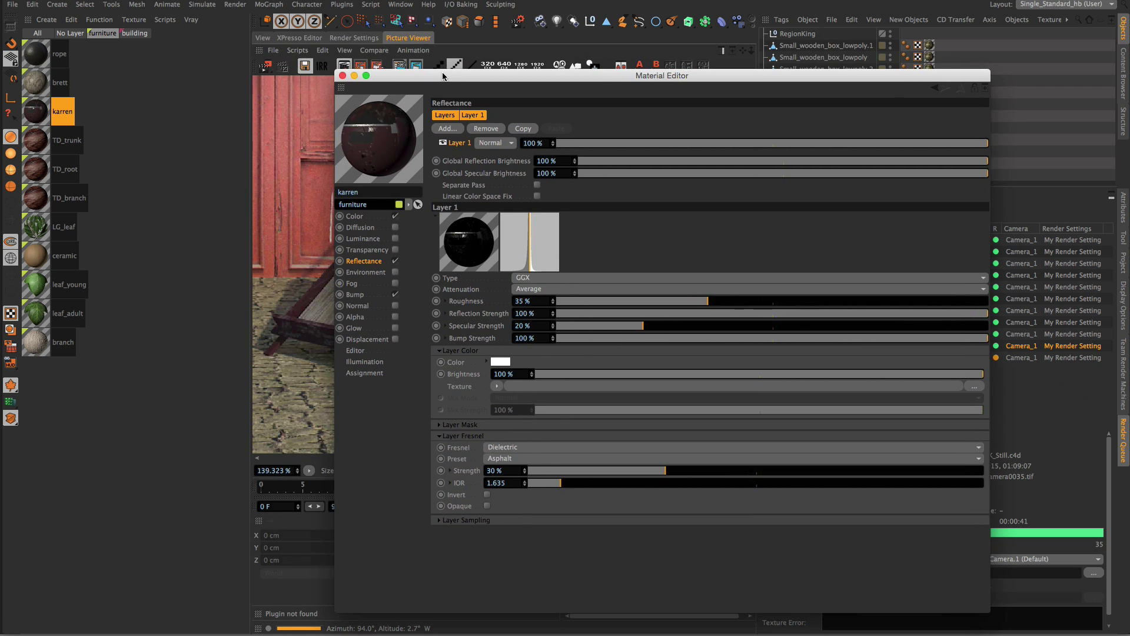
# Open the filter texture in the karren material's reflectance layer mask and set its gamma to 1.28.
pyautogui.click(459, 424)
pyautogui.click(562, 464)
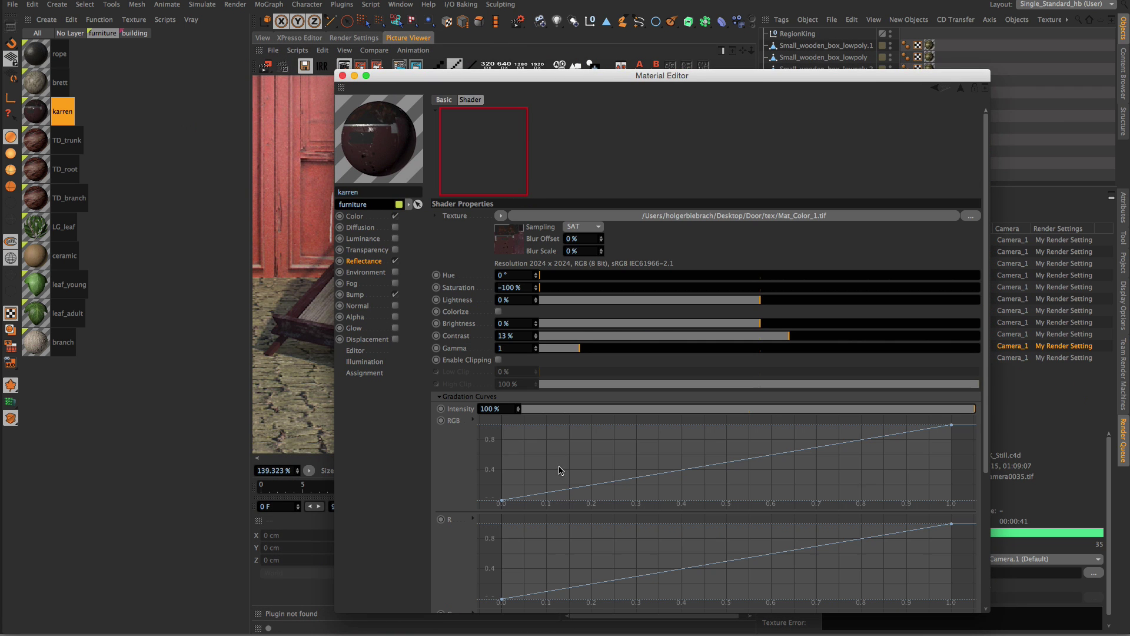
pyautogui.moveTo(991, 604); pyautogui.dragTo(1039, 632)
pyautogui.moveTo(514, 75); pyautogui.dragTo(479, 36)
pyautogui.moveTo(550, 304); pyautogui.dragTo(565, 306)
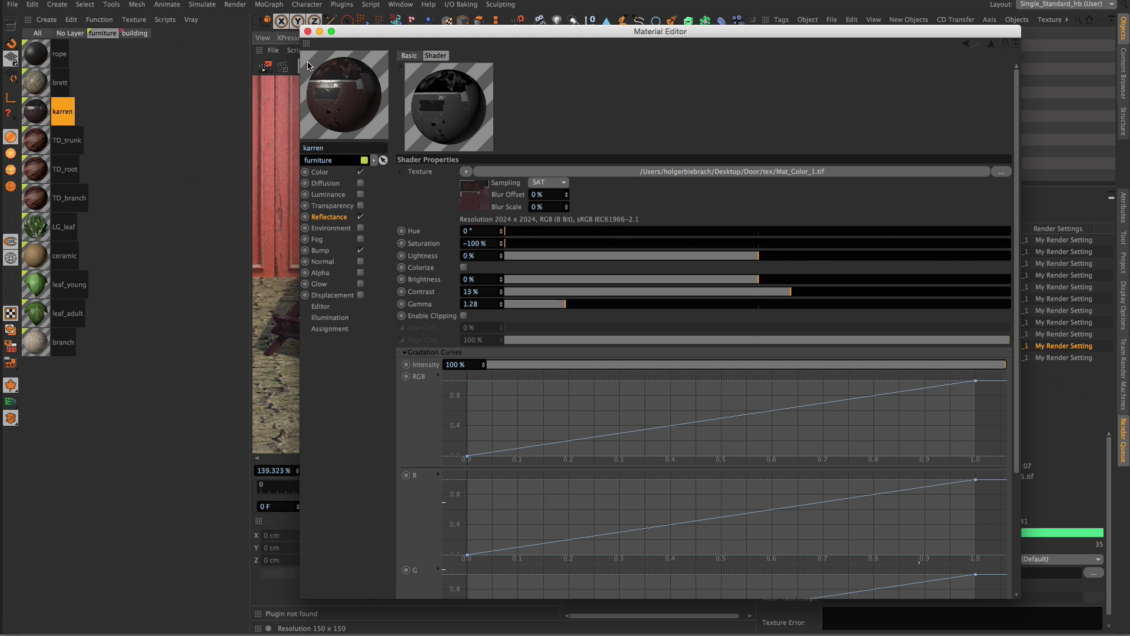
pyautogui.click(307, 31)
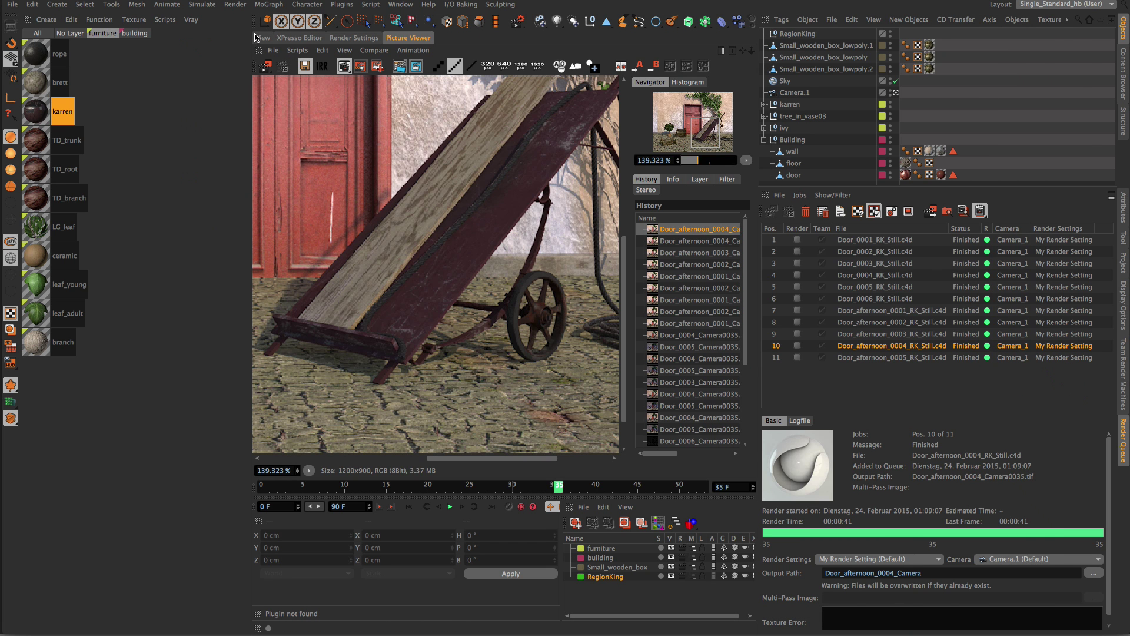
# Return to the scene view and start a RegionKing still render with the adjusted karren material.
pyautogui.click(257, 38)
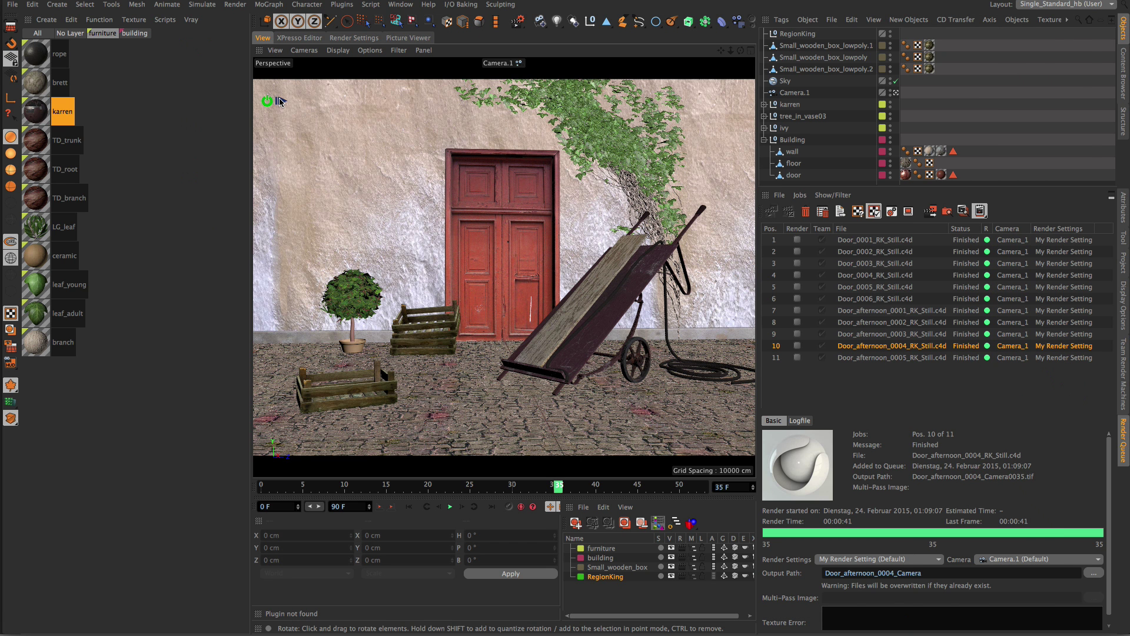
pyautogui.click(280, 101)
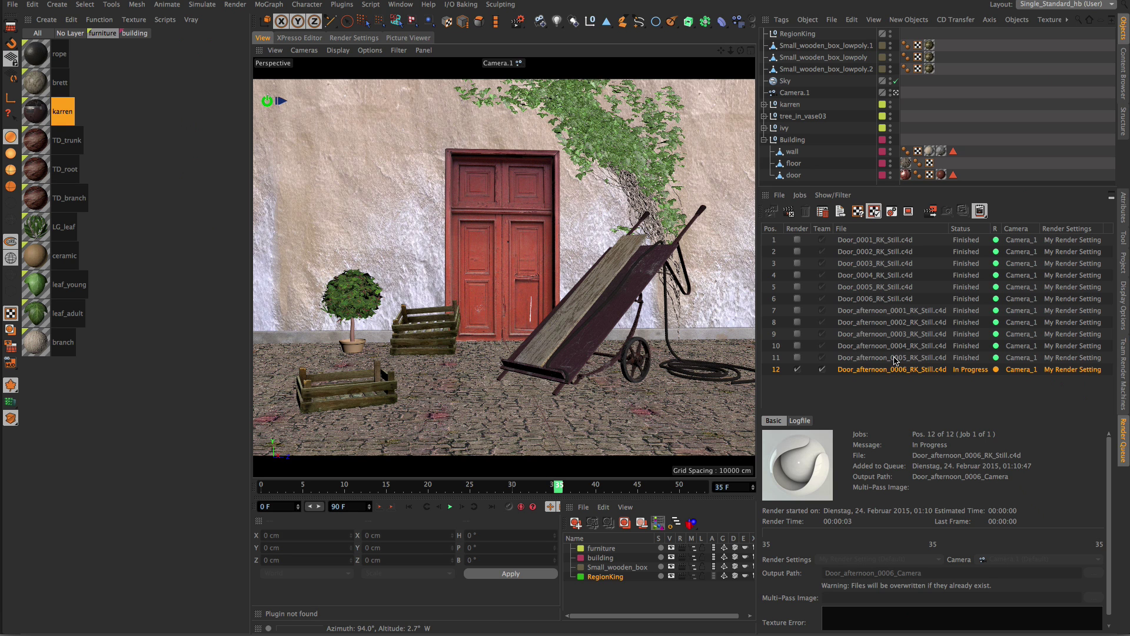
# Open the finished Door_afternoon_0005 render and examine the floor, crates and cart close up.
pyautogui.click(895, 360)
pyautogui.doubleClick(900, 361)
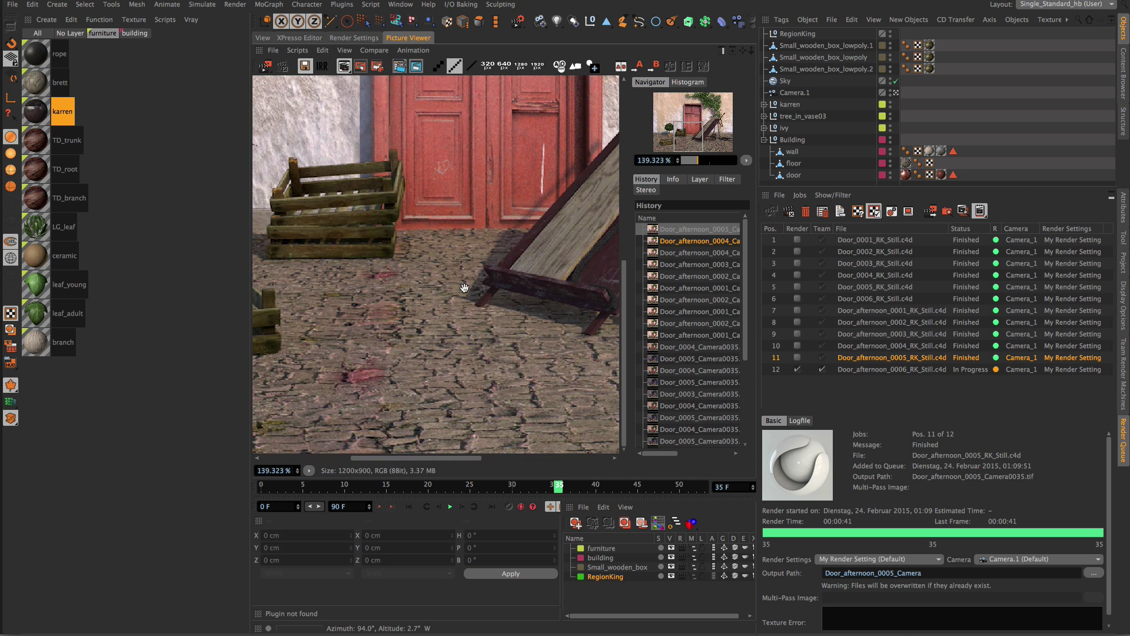
pyautogui.moveTo(386, 318); pyautogui.dragTo(613, 246)
pyautogui.moveTo(357, 330)
pyautogui.mouseDown()
pyautogui.moveTo(540, 275)
pyautogui.moveTo(347, 264)
pyautogui.mouseUp()
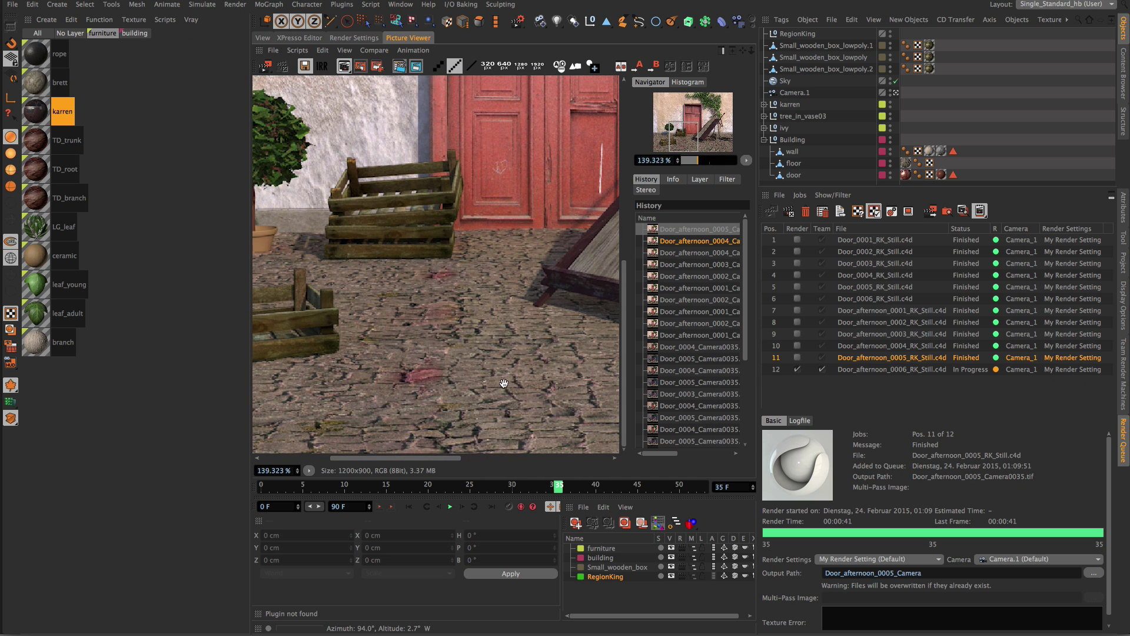
pyautogui.moveTo(516, 386); pyautogui.dragTo(314, 370)
pyautogui.moveTo(569, 353); pyautogui.dragTo(447, 343)
pyautogui.moveTo(561, 383)
pyautogui.mouseDown()
pyautogui.moveTo(422, 360)
pyautogui.moveTo(520, 346)
pyautogui.moveTo(556, 318)
pyautogui.moveTo(683, 282)
pyautogui.mouseUp()
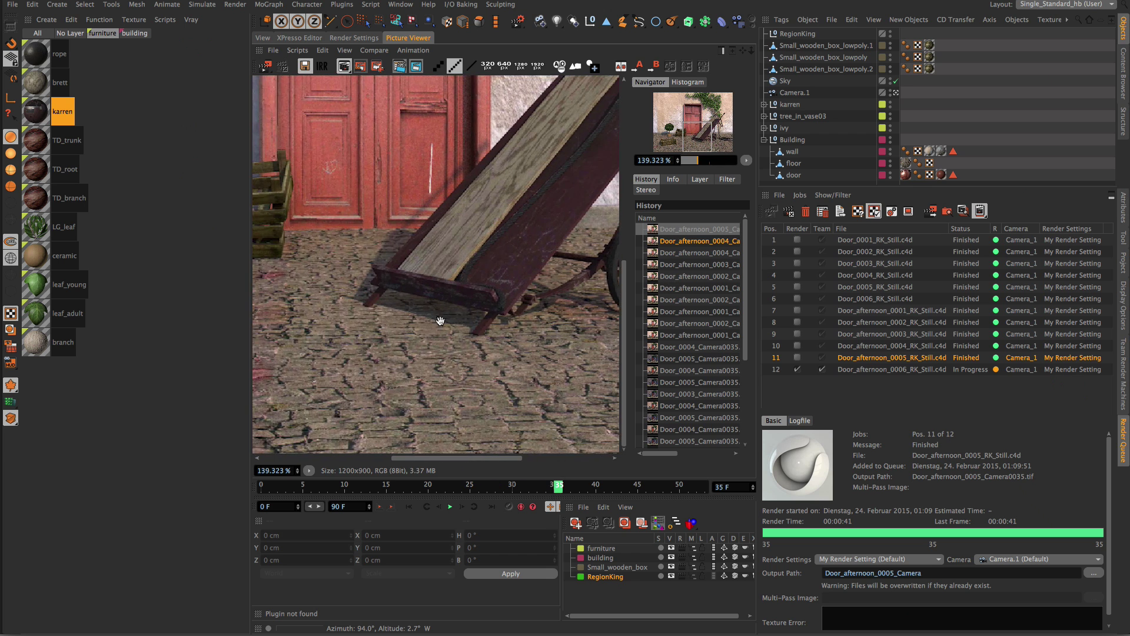
pyautogui.moveTo(391, 322); pyautogui.dragTo(572, 301)
pyautogui.moveTo(481, 308); pyautogui.dragTo(378, 264)
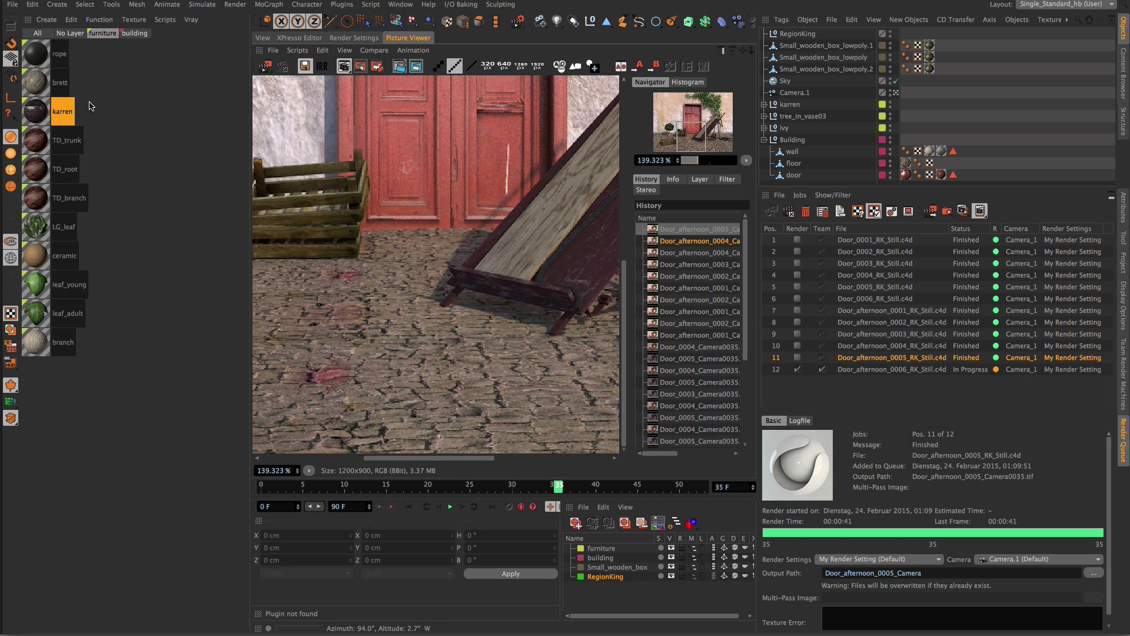
# In the building layer's boden material, set the color texture filter's hue to 360° and lower its saturation.
pyautogui.click(126, 34)
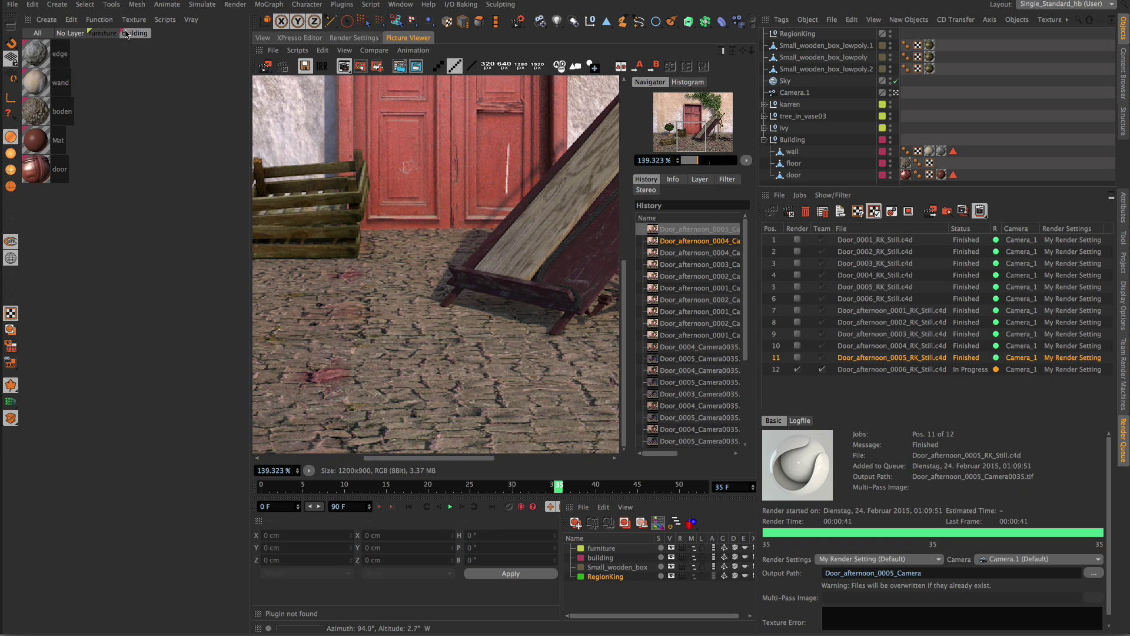
pyautogui.doubleClick(33, 116)
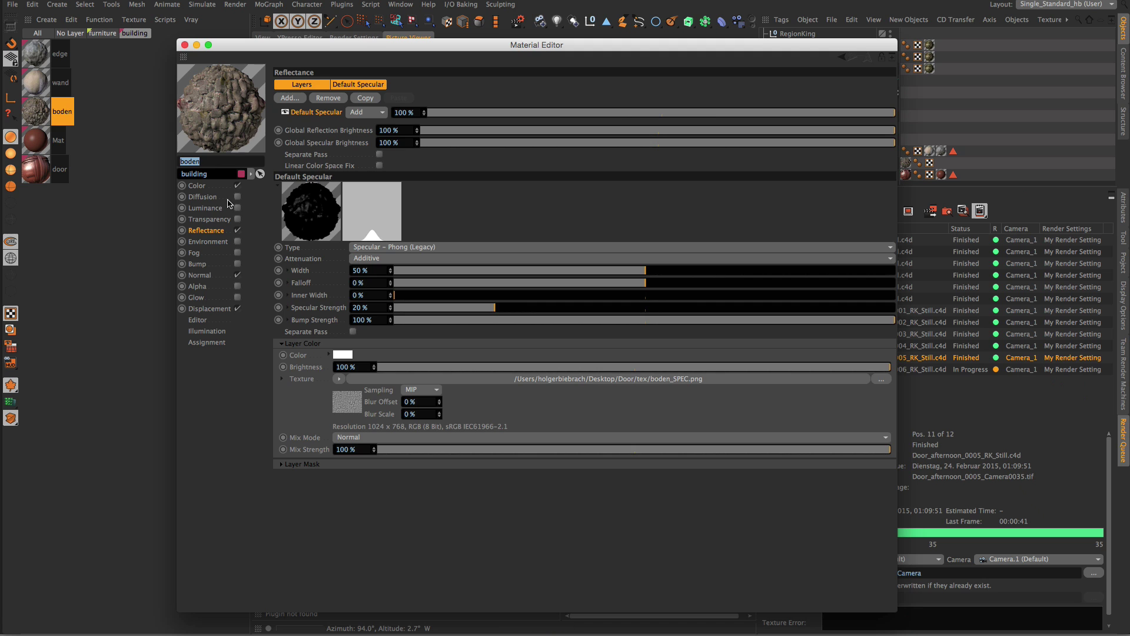
pyautogui.click(200, 186)
pyautogui.click(420, 185)
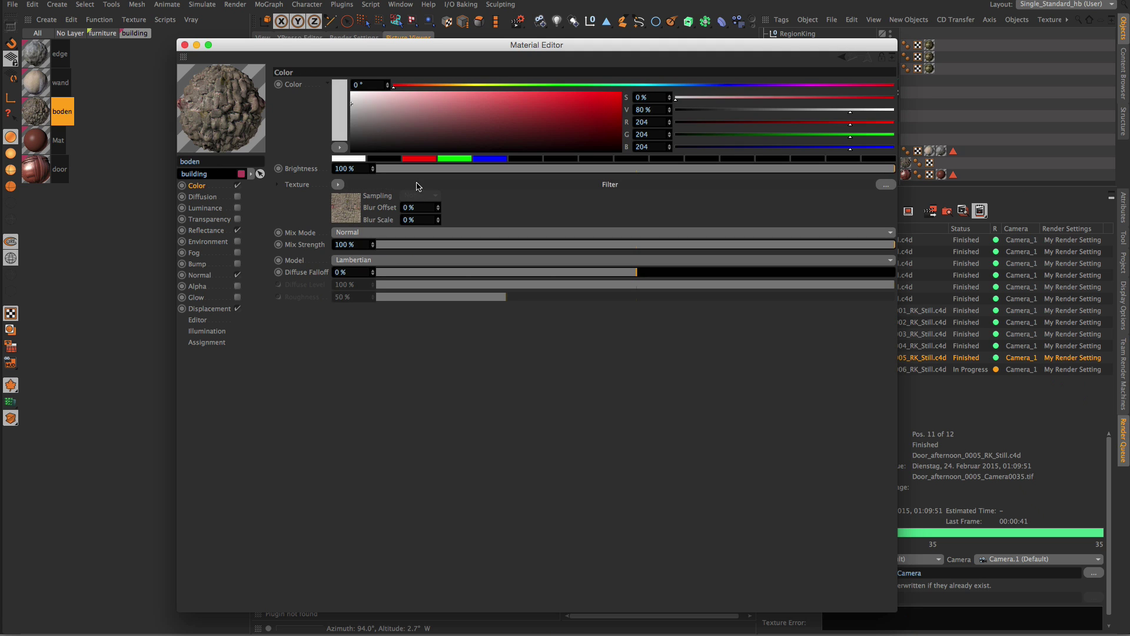
pyautogui.moveTo(869, 249); pyautogui.dragTo(916, 250)
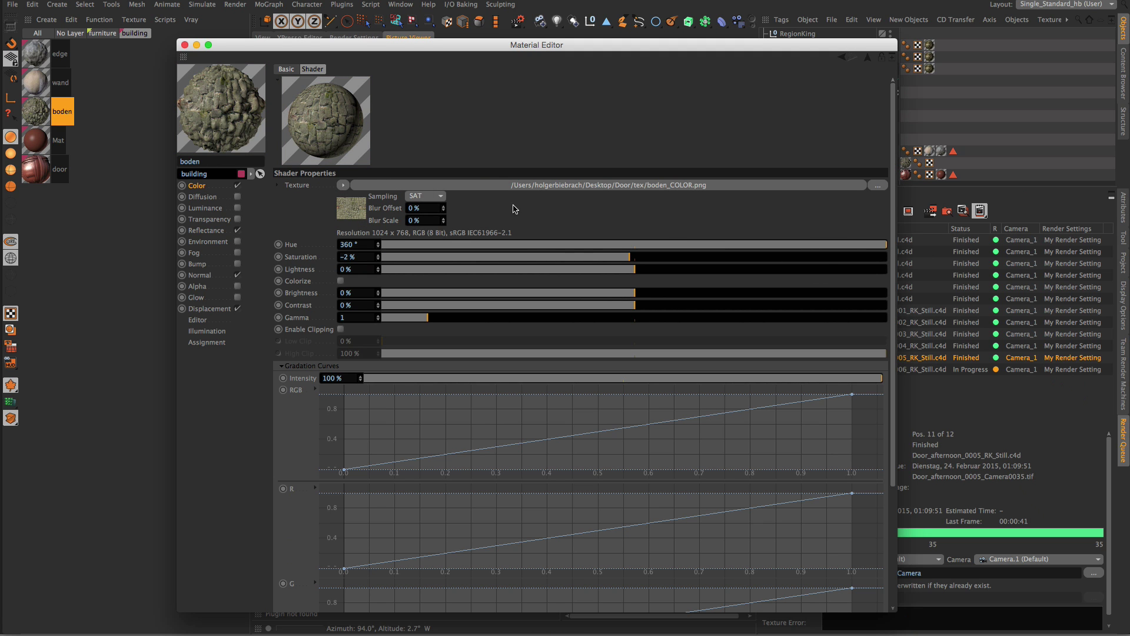
pyautogui.moveTo(619, 261); pyautogui.dragTo(605, 260)
pyautogui.click(185, 45)
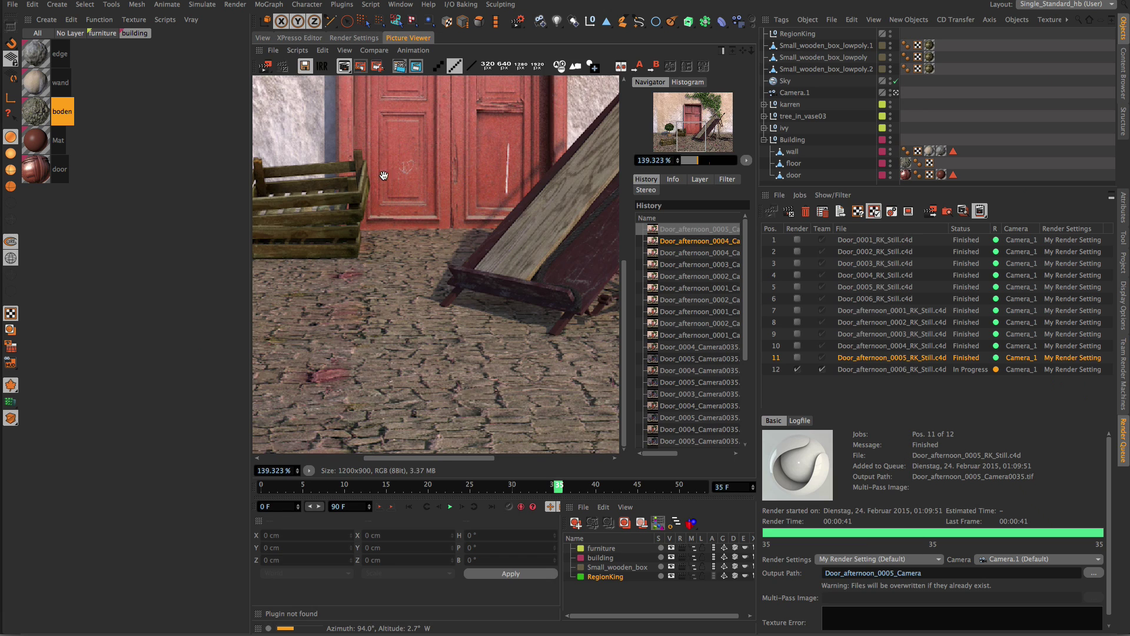
# Check the whole render, then go back to the scene view and queue another RegionKing still with the changed floor.
pyautogui.scroll(-5, 520, 313)
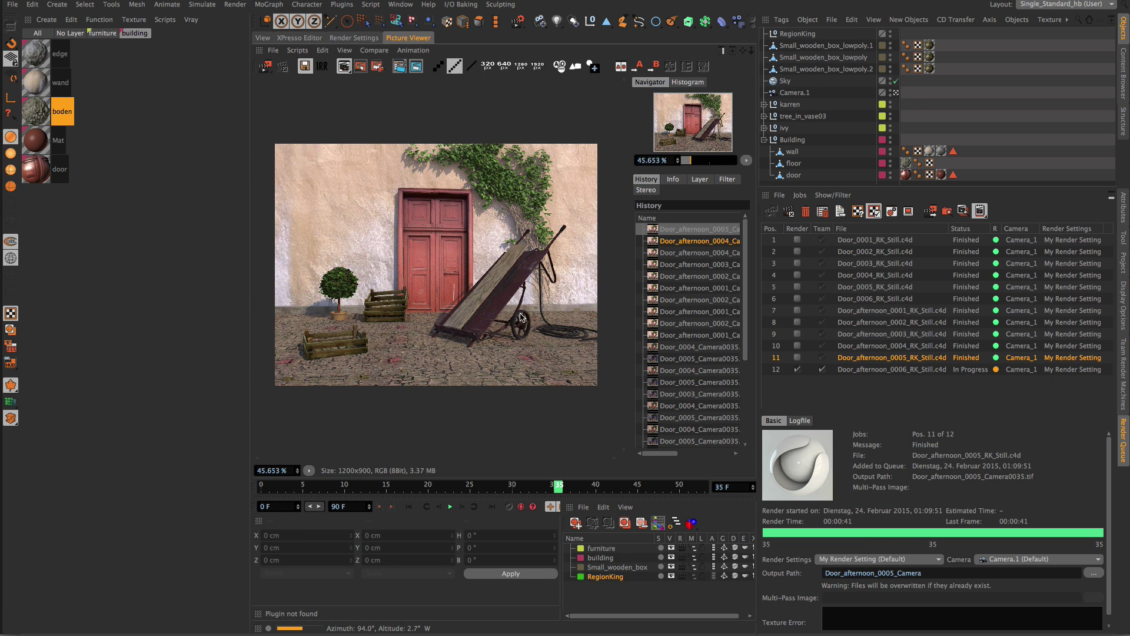
pyautogui.scroll(1, 520, 317)
pyautogui.click(259, 38)
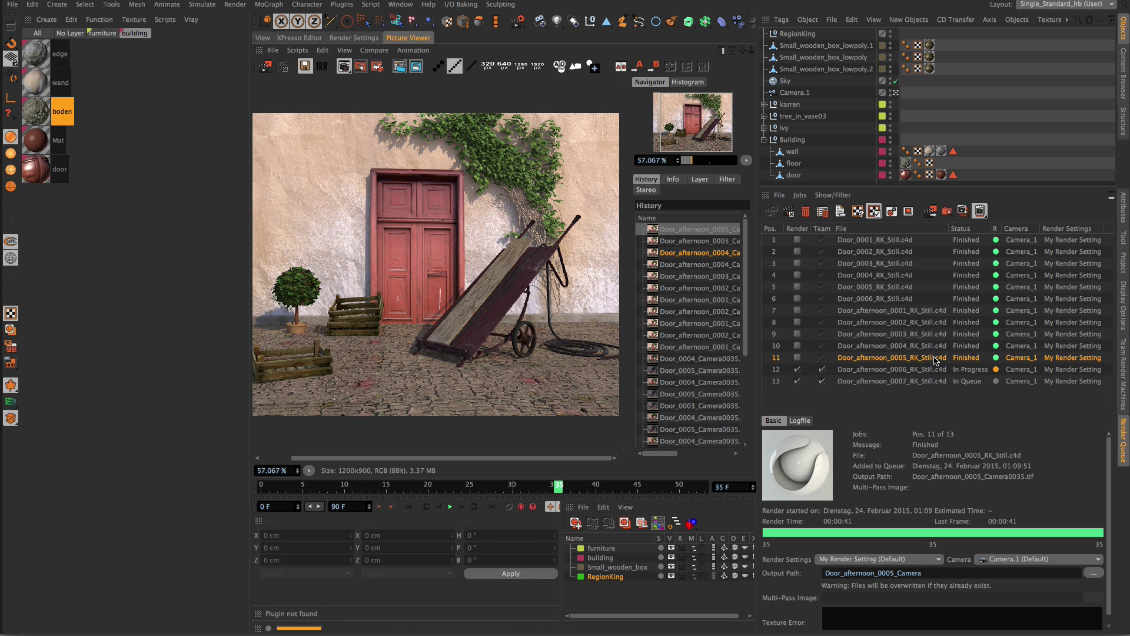
# Open the finished Door_afternoon_0006 render and examine the cart close up.
pyautogui.moveTo(447, 310); pyautogui.dragTo(491, 312)
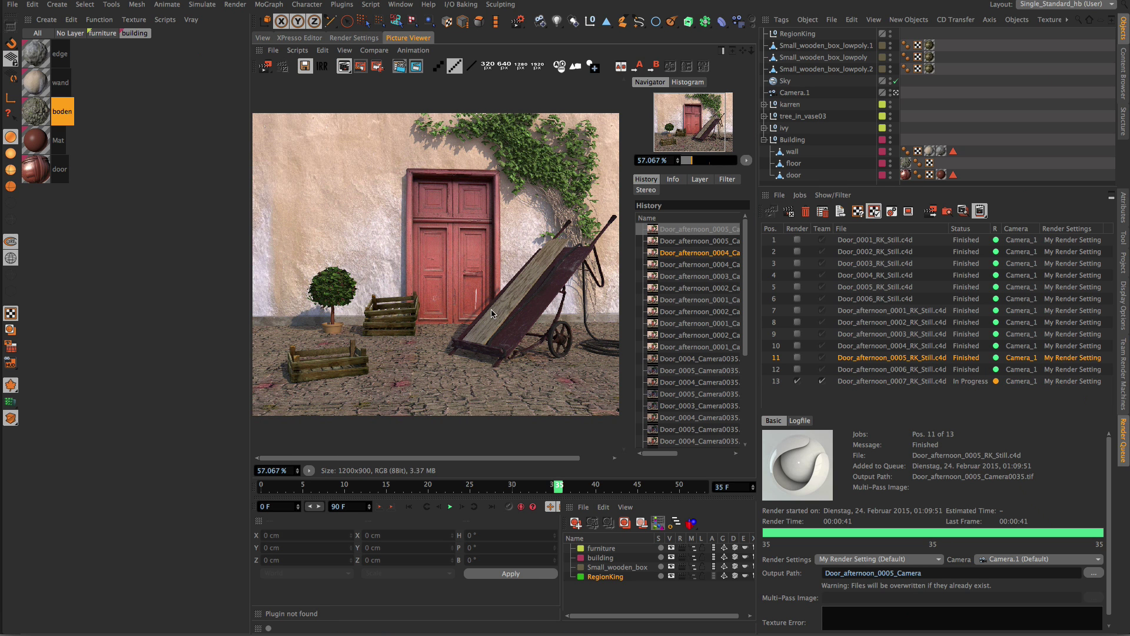
pyautogui.click(916, 369)
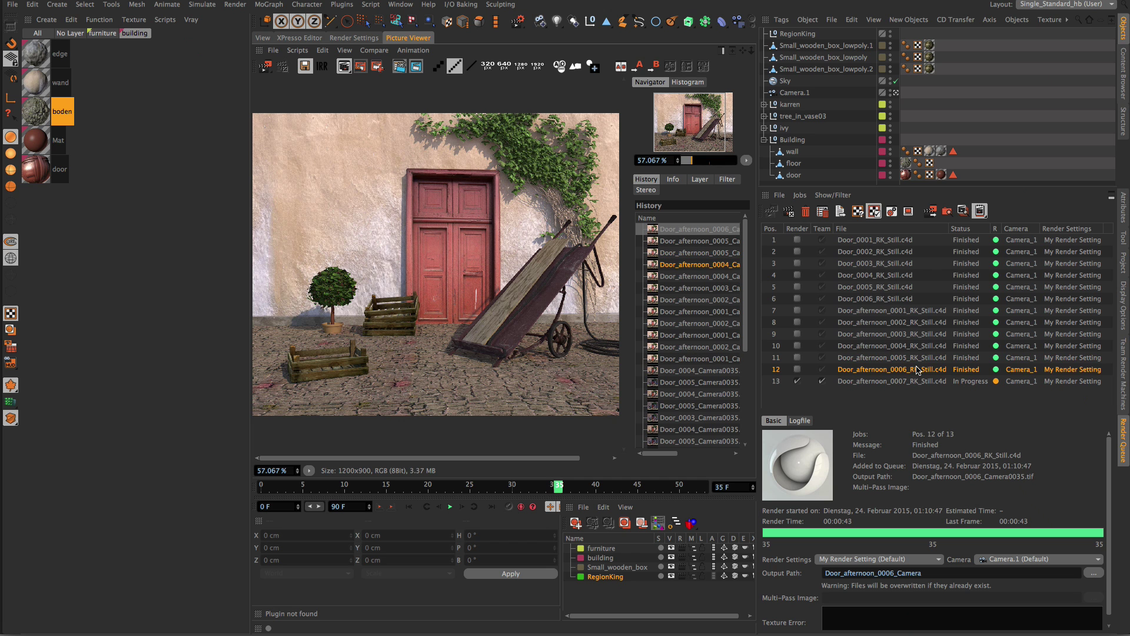
pyautogui.scroll(4, 545, 311)
pyautogui.moveTo(555, 318); pyautogui.dragTo(464, 221)
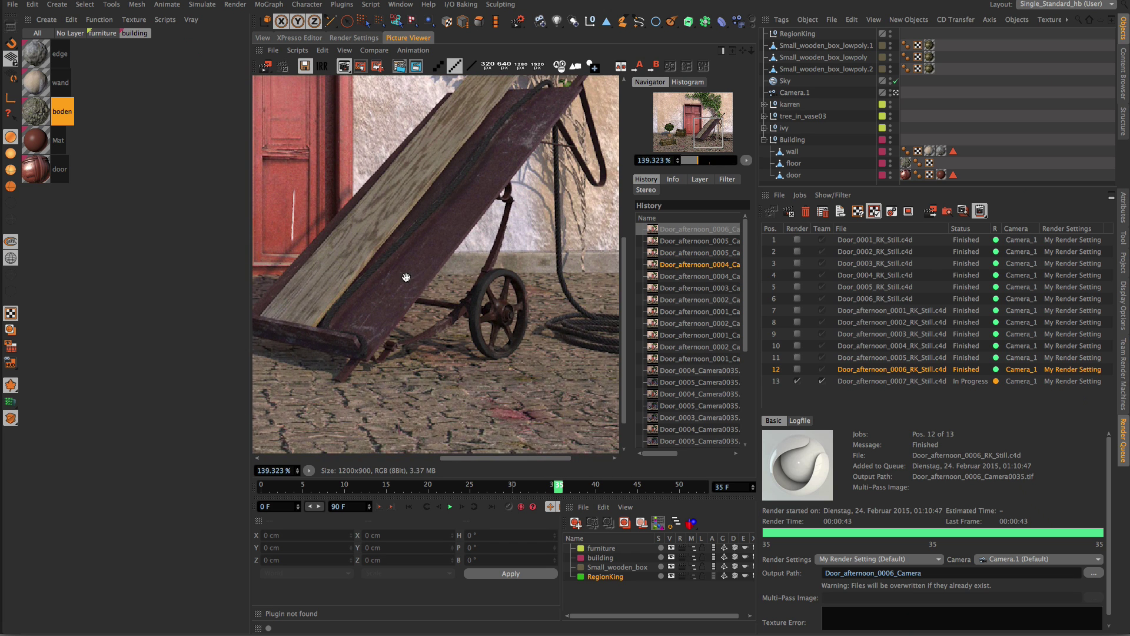
pyautogui.moveTo(419, 268); pyautogui.dragTo(459, 291)
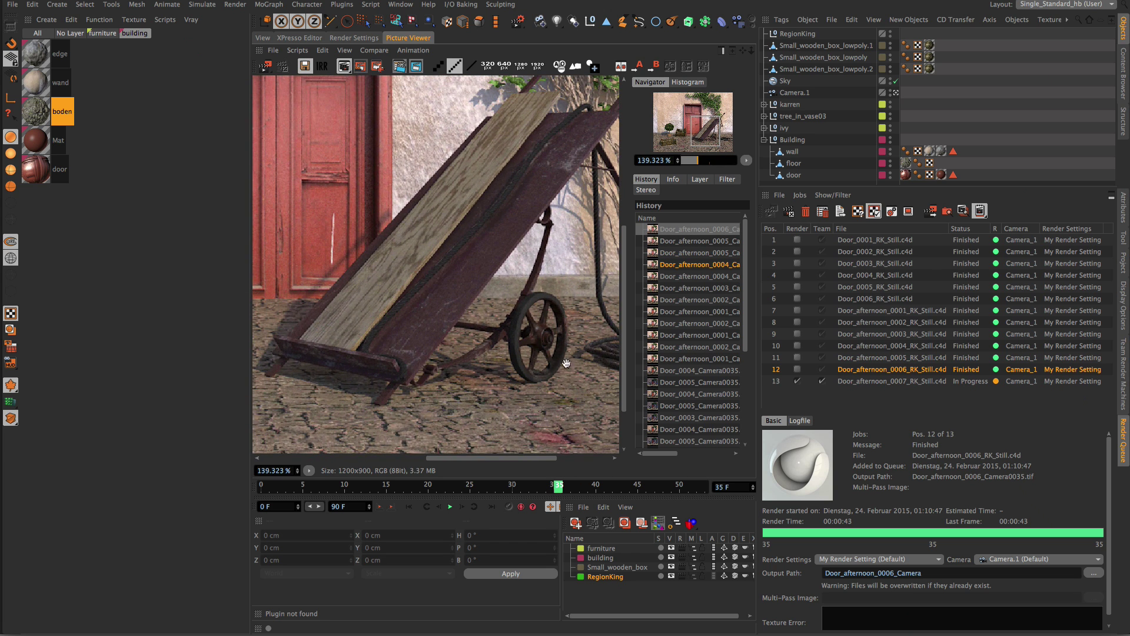
pyautogui.doubleClick(868, 371)
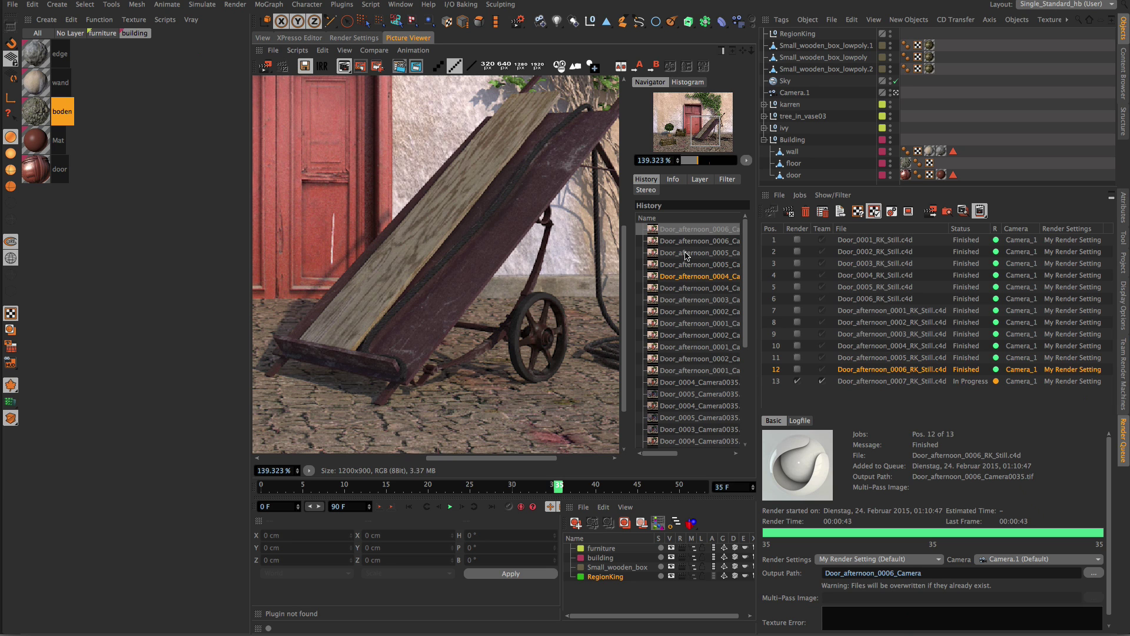
# Alternate between the Door_afternoon_0005 and Door_afternoon_0006 history entries to compare the cart's surface.
pyautogui.click(685, 252)
pyautogui.click(684, 241)
pyautogui.click(686, 252)
pyautogui.click(684, 240)
pyautogui.click(686, 252)
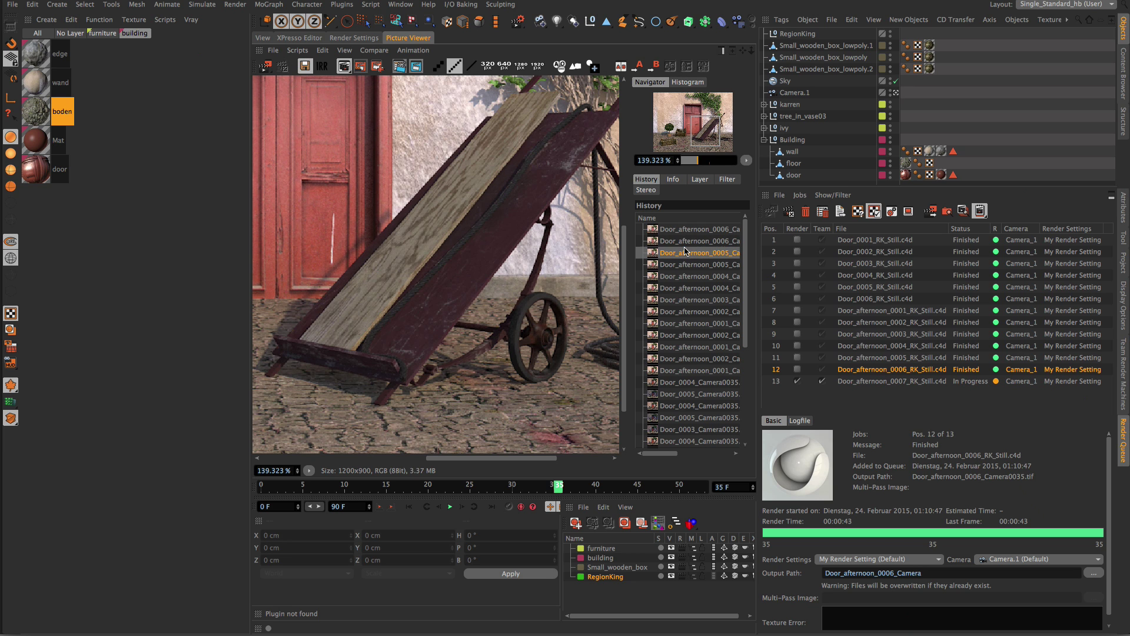
pyautogui.click(685, 241)
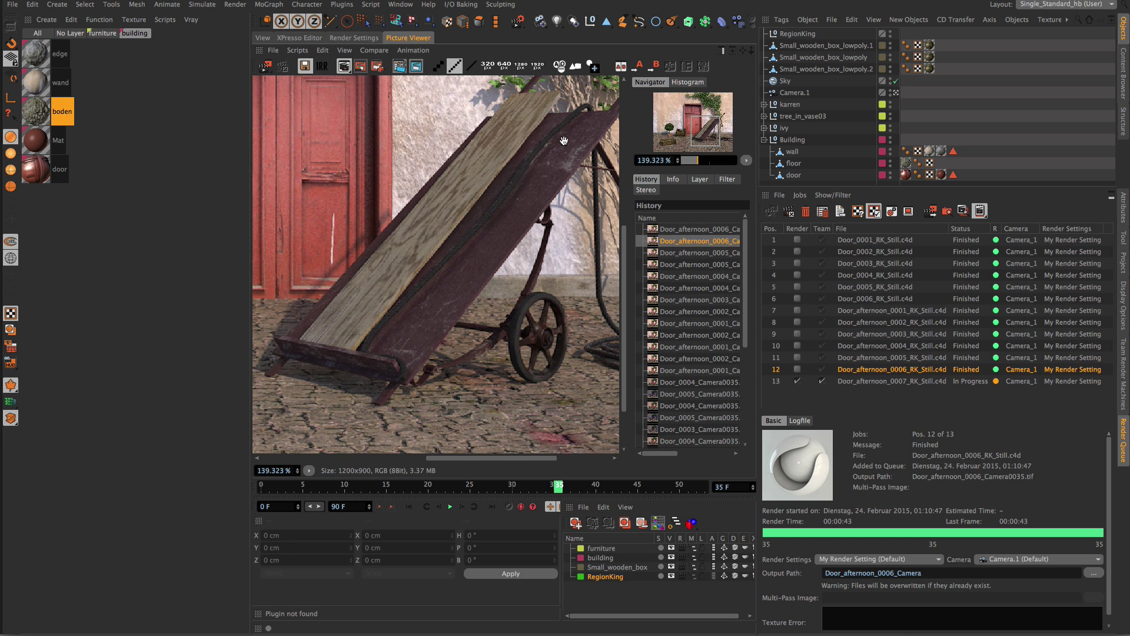
pyautogui.moveTo(538, 172); pyautogui.dragTo(505, 151)
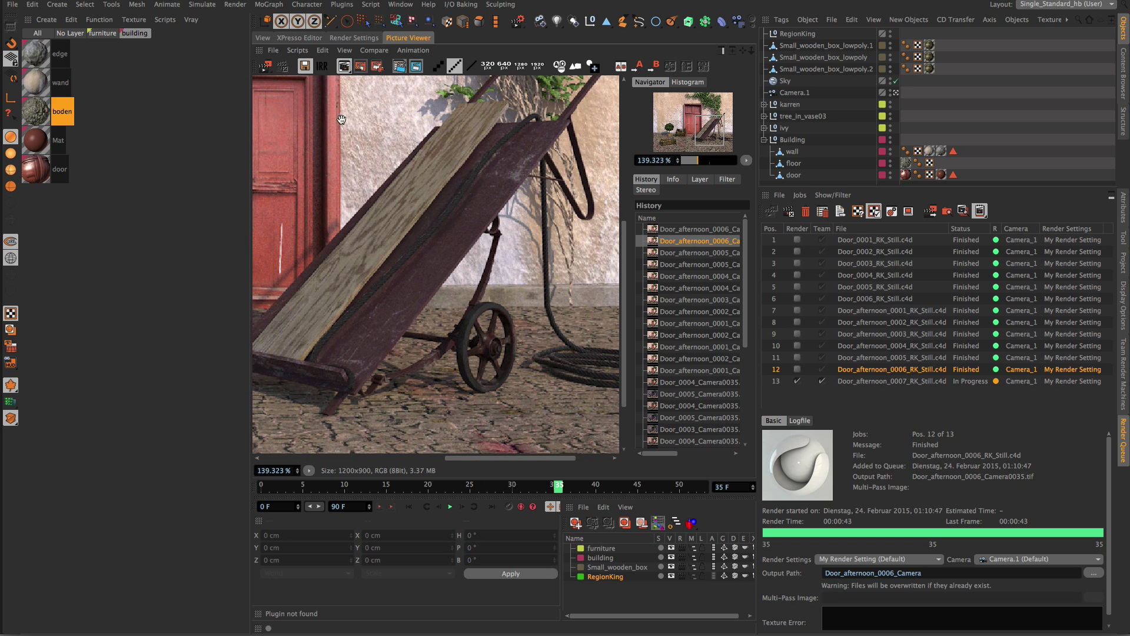
# Leave the Camera.1 view for a close look at the cart and select the rope's Spline inside the karren group's seil object.
pyautogui.click(262, 38)
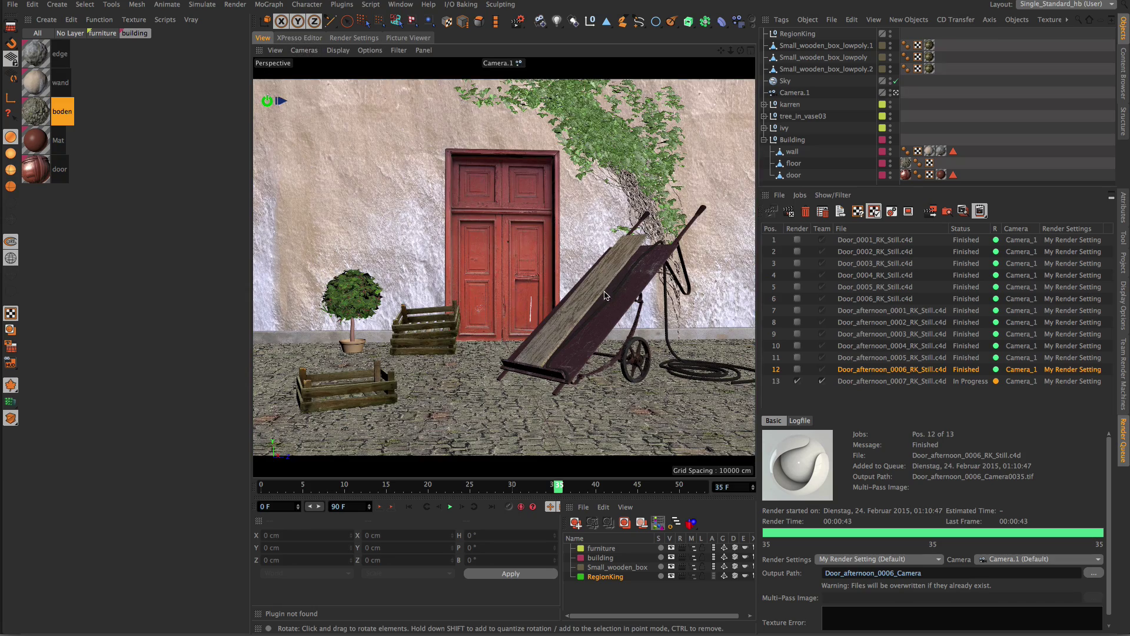
pyautogui.click(896, 93)
pyautogui.keyDown('alt'); pyautogui.moveTo(596, 264); pyautogui.dragTo(374, 233, button='middle'); pyautogui.keyUp('alt')
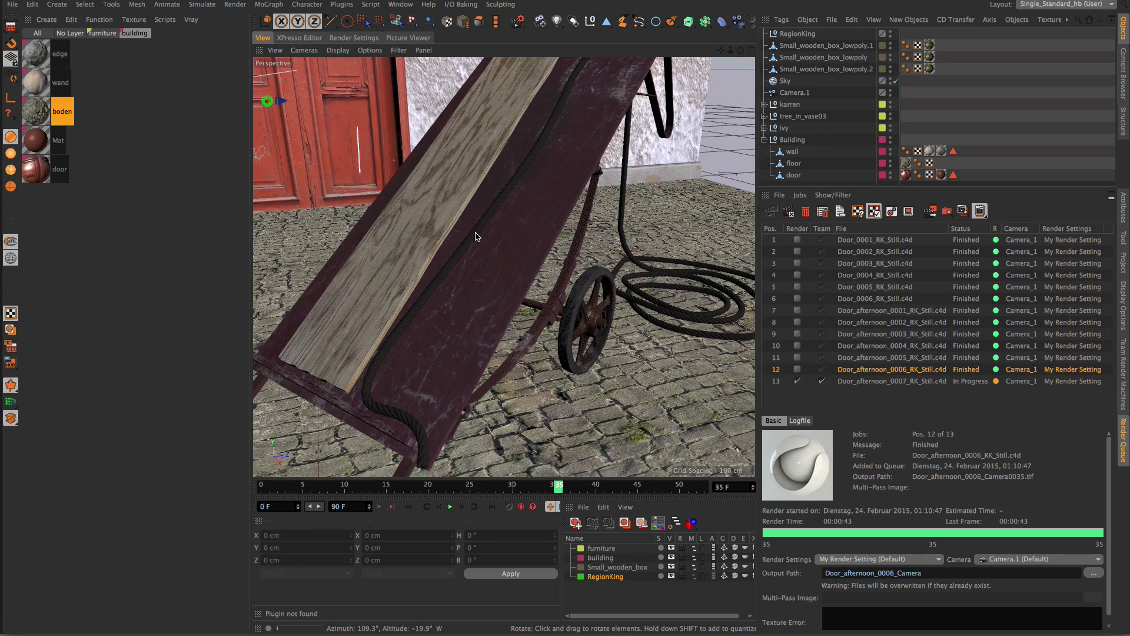
pyautogui.click(778, 105)
pyautogui.click(764, 105)
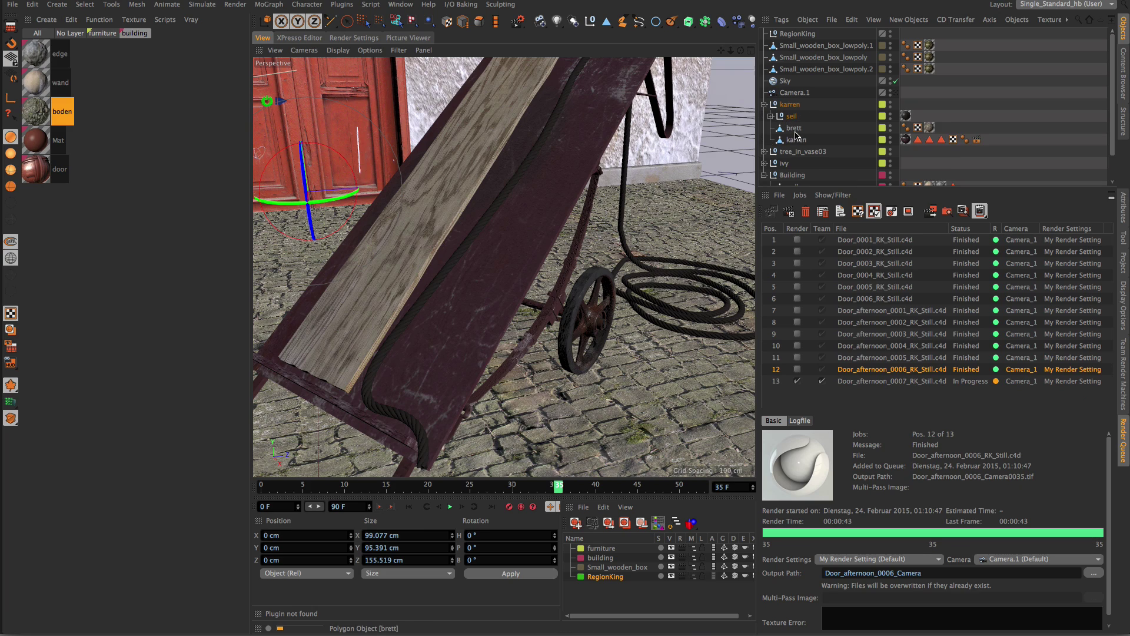
pyautogui.click(771, 116)
pyautogui.scroll(-2, 802, 146)
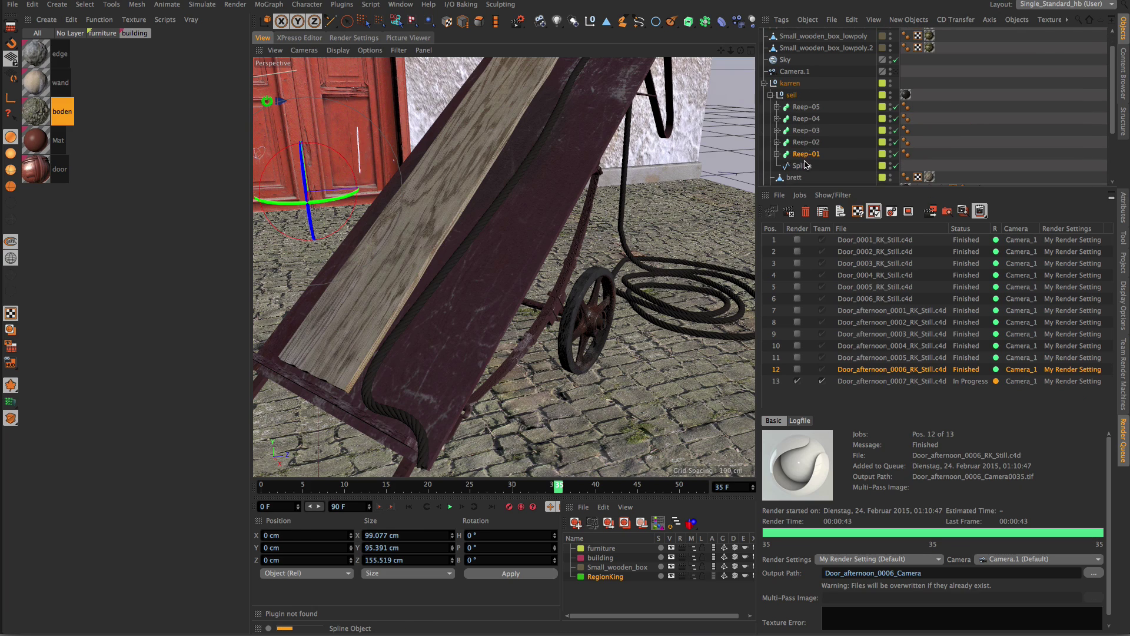
pyautogui.click(801, 165)
# Switch to point editing and move the rope spline's point on the middle of the cart closer to the cart's surface.
pyautogui.keyDown('alt'); pyautogui.moveTo(588, 189); pyautogui.dragTo(554, 181); pyautogui.keyUp('alt')
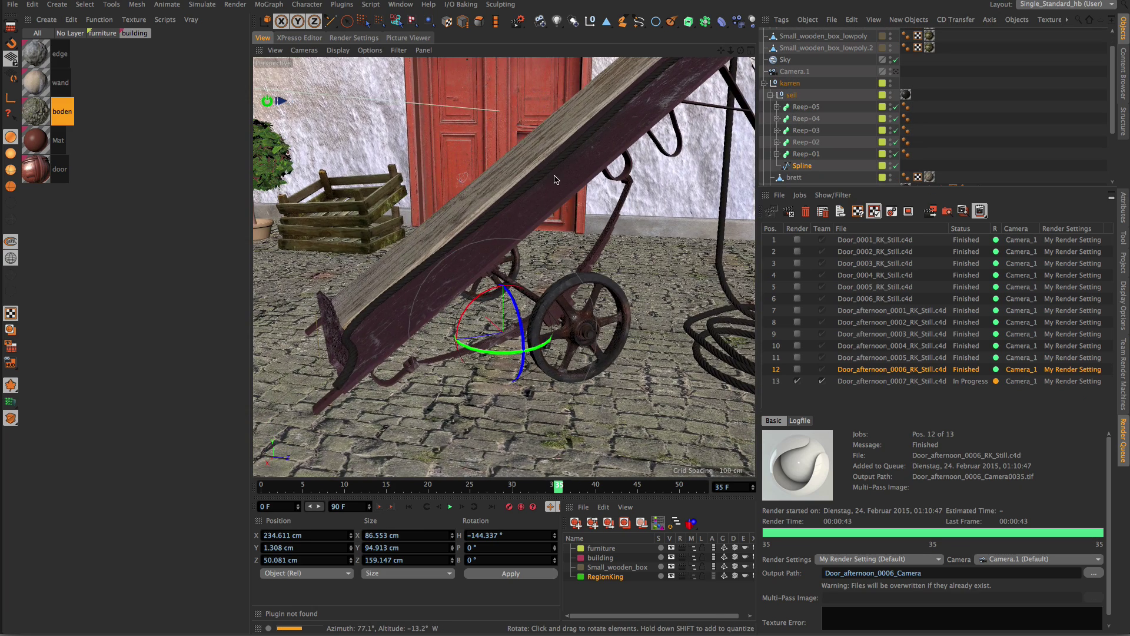
pyautogui.press('Return')
pyautogui.click(579, 143)
pyautogui.keyDown('alt'); pyautogui.moveTo(580, 143); pyautogui.dragTo(590, 151); pyautogui.keyUp('alt')
pyautogui.press('e')
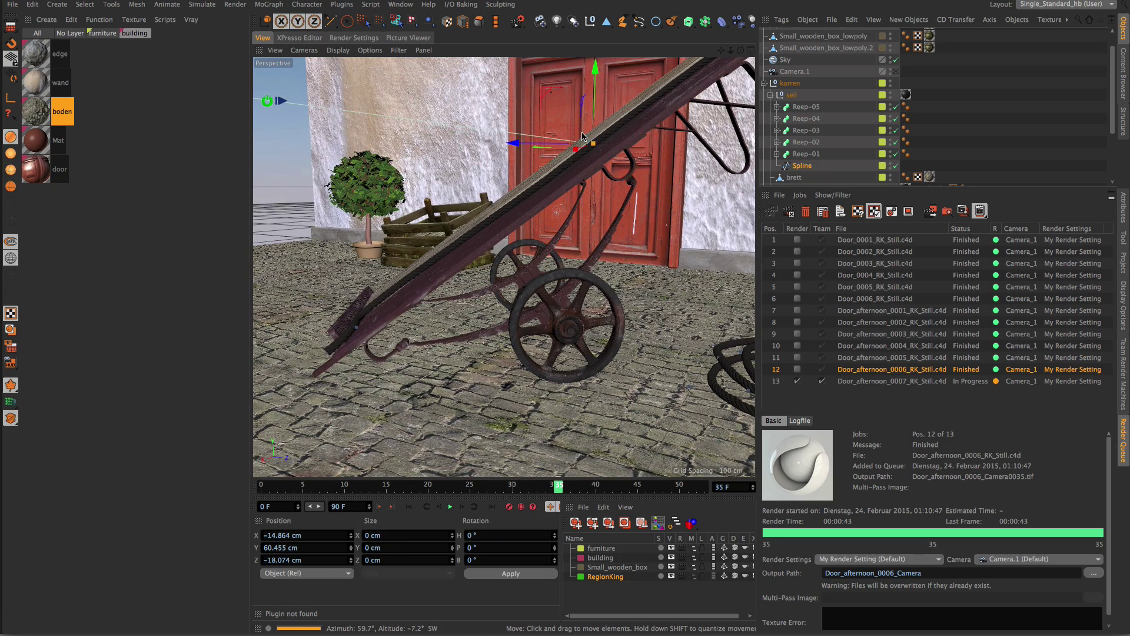
pyautogui.scroll(8, 585, 127)
pyautogui.scroll(-7, 585, 127)
pyautogui.moveTo(586, 129)
pyautogui.mouseDown()
pyautogui.moveTo(599, 128)
pyautogui.moveTo(594, 150)
pyautogui.moveTo(582, 115)
pyautogui.moveTo(579, 132)
pyautogui.mouseUp()
# Move the rope spline's upper point on the cart to about X -9.8, Y 76.9, Z -44.1 cm.
pyautogui.click(675, 92)
pyautogui.moveTo(565, 171); pyautogui.dragTo(533, 185)
pyautogui.moveTo(555, 134); pyautogui.dragTo(555, 137)
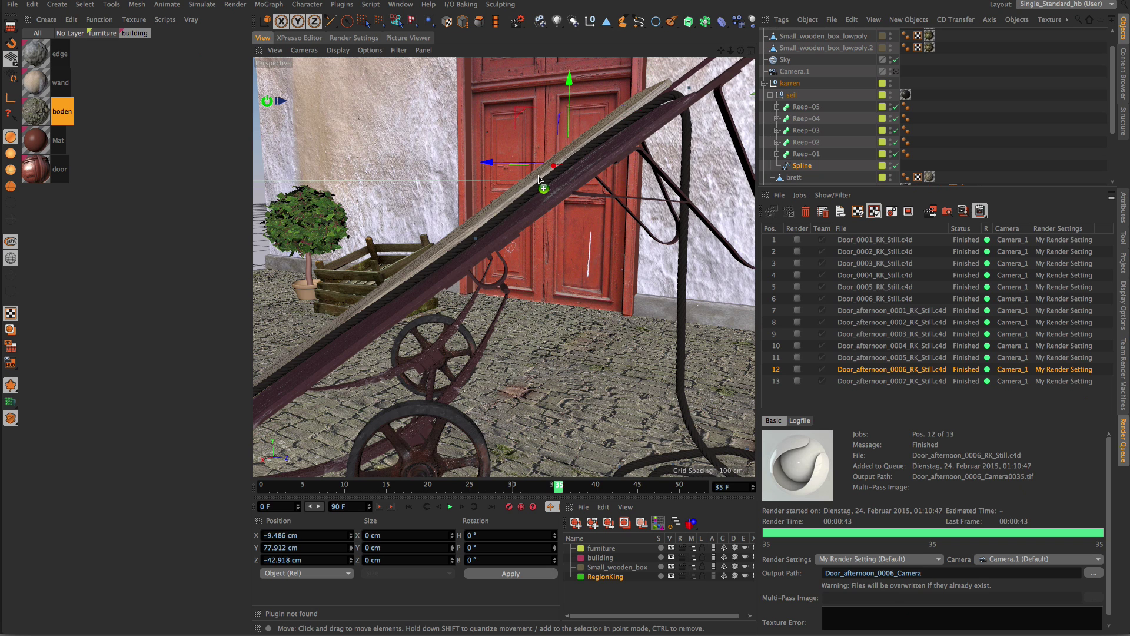
pyautogui.moveTo(540, 180); pyautogui.dragTo(543, 186)
# Check the rope along the cart down to its lower end point, then restore the Camera.1 view and clear the selection.
pyautogui.keyDown('alt'); pyautogui.moveTo(511, 201); pyautogui.dragTo(582, 169, button='middle'); pyautogui.keyUp('alt')
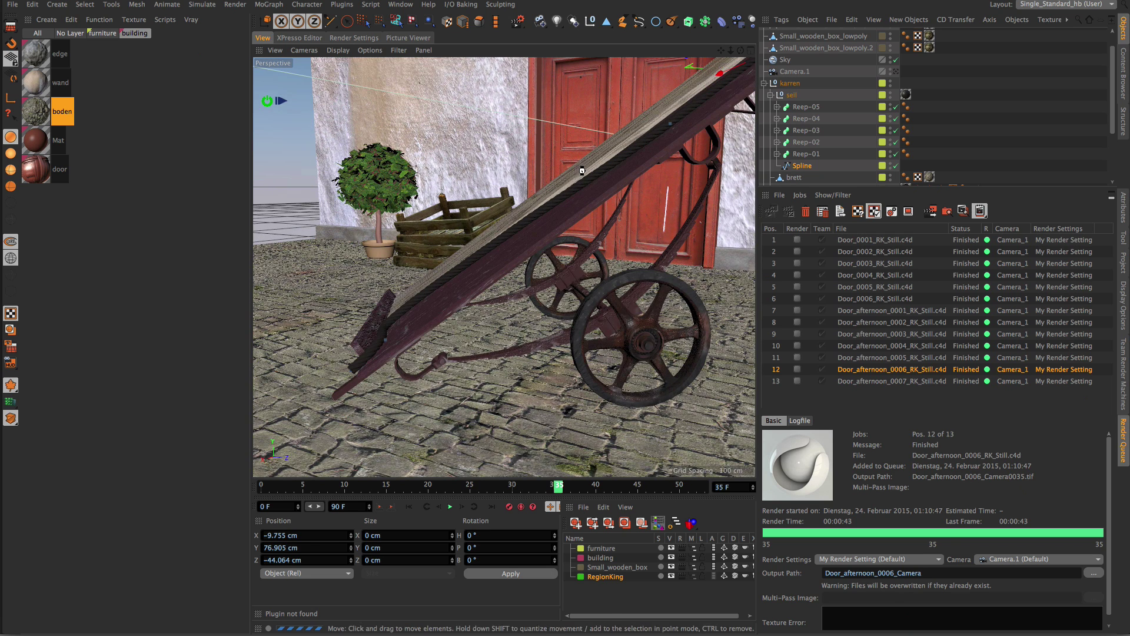
pyautogui.moveTo(571, 189); pyautogui.dragTo(550, 205)
pyautogui.click(499, 234)
pyautogui.moveTo(451, 213); pyautogui.dragTo(508, 239)
pyautogui.click(382, 325)
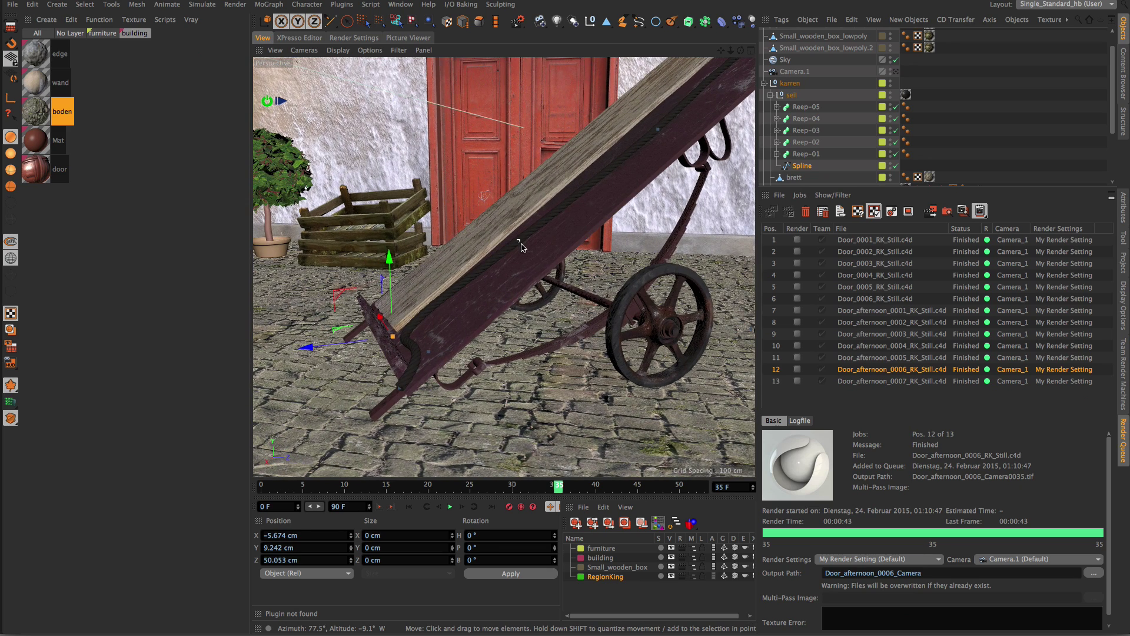
pyautogui.hotkey('ctrl', 'shift', 'z')
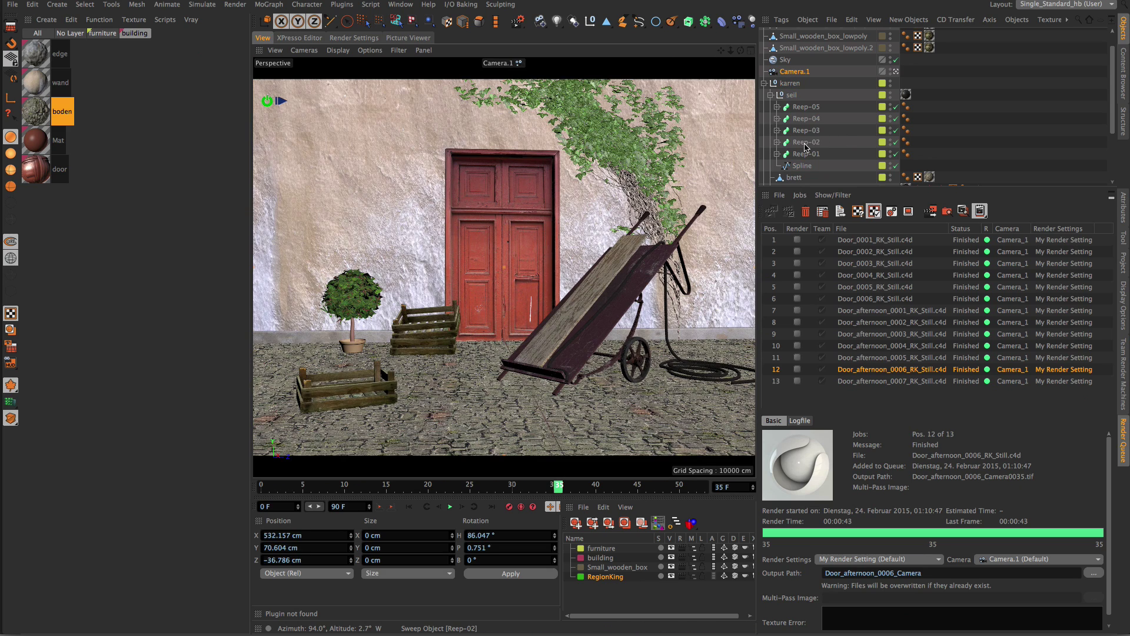
pyautogui.click(954, 135)
# Open the finished Door_afternoon_0007 render and examine the cart, floor, door, crates and potted tree close up.
pyautogui.click(892, 381)
pyautogui.doubleClick(885, 383)
pyautogui.moveTo(433, 292); pyautogui.dragTo(461, 173)
pyautogui.scroll(-4, 562, 311)
pyautogui.scroll(3, 523, 399)
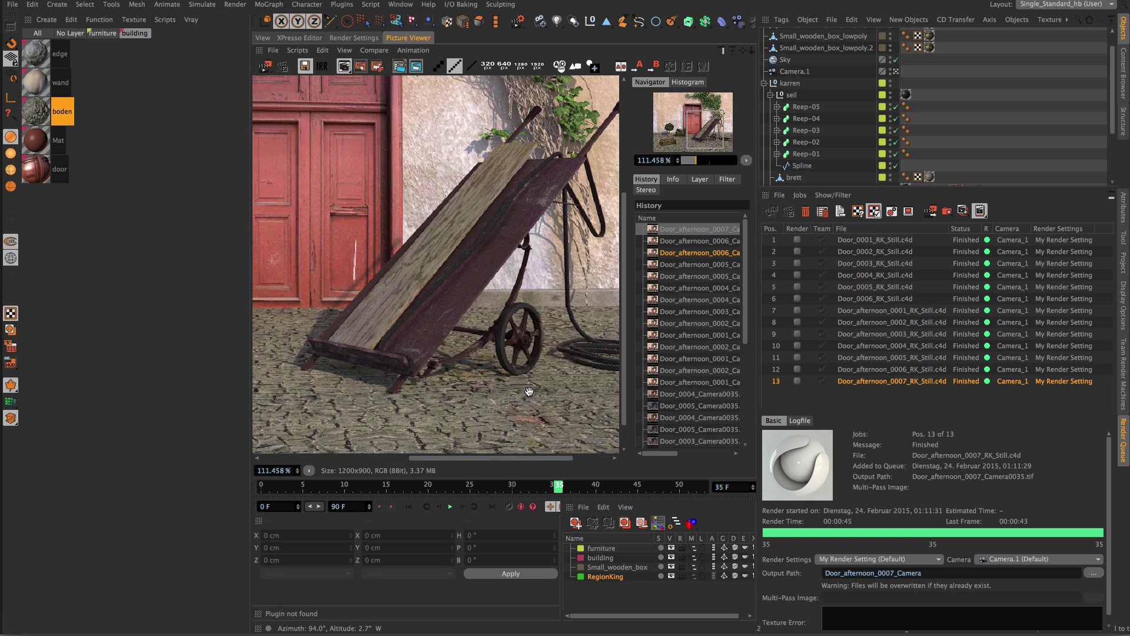
pyautogui.moveTo(522, 401); pyautogui.dragTo(616, 327)
pyautogui.moveTo(420, 244); pyautogui.dragTo(507, 346)
pyautogui.moveTo(447, 412); pyautogui.dragTo(434, 249)
pyautogui.moveTo(432, 174); pyautogui.dragTo(434, 263)
pyautogui.moveTo(379, 307); pyautogui.dragTo(571, 220)
pyautogui.moveTo(384, 327); pyautogui.dragTo(501, 258)
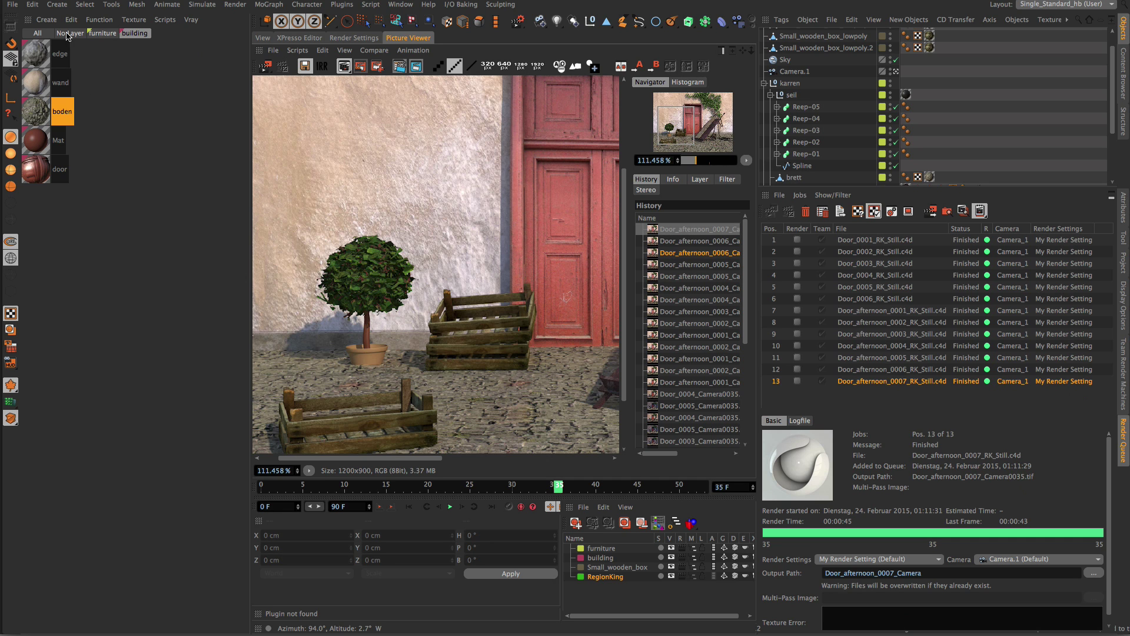
# Turn on luminance for the LG_leaf furniture material and load the Backlight effect as its texture.
pyautogui.click(262, 38)
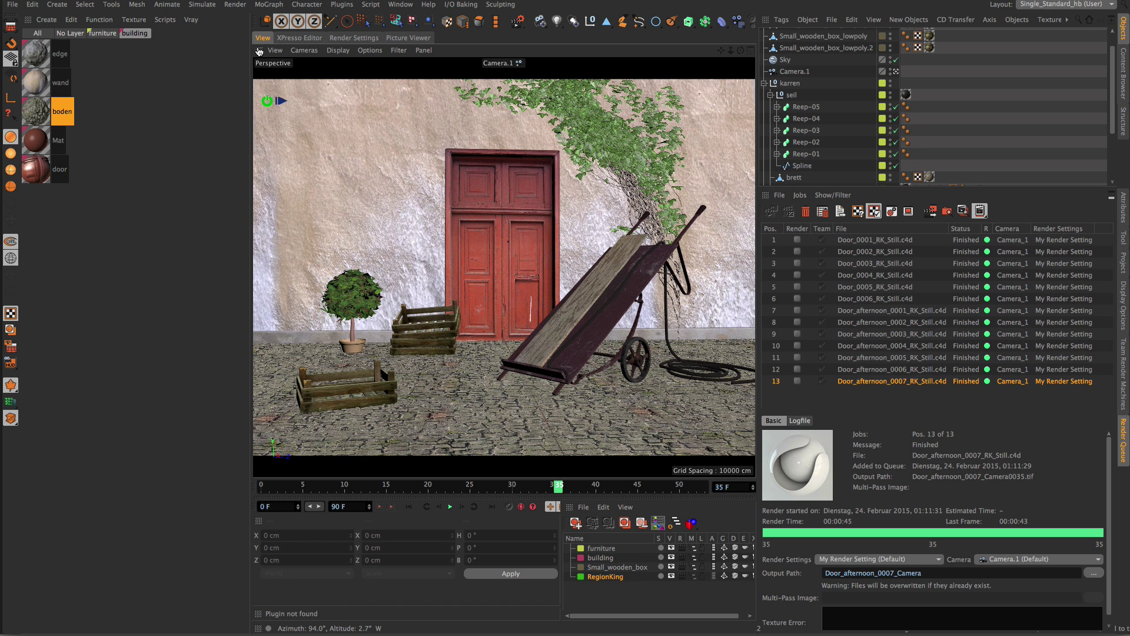
pyautogui.click(354, 283)
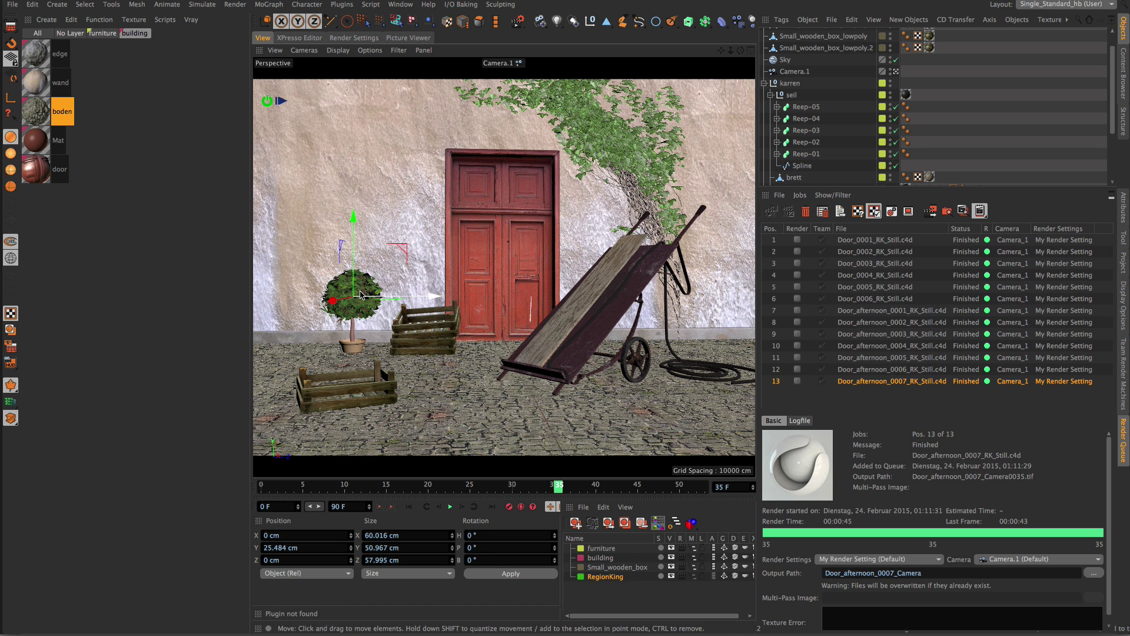
pyautogui.click(104, 34)
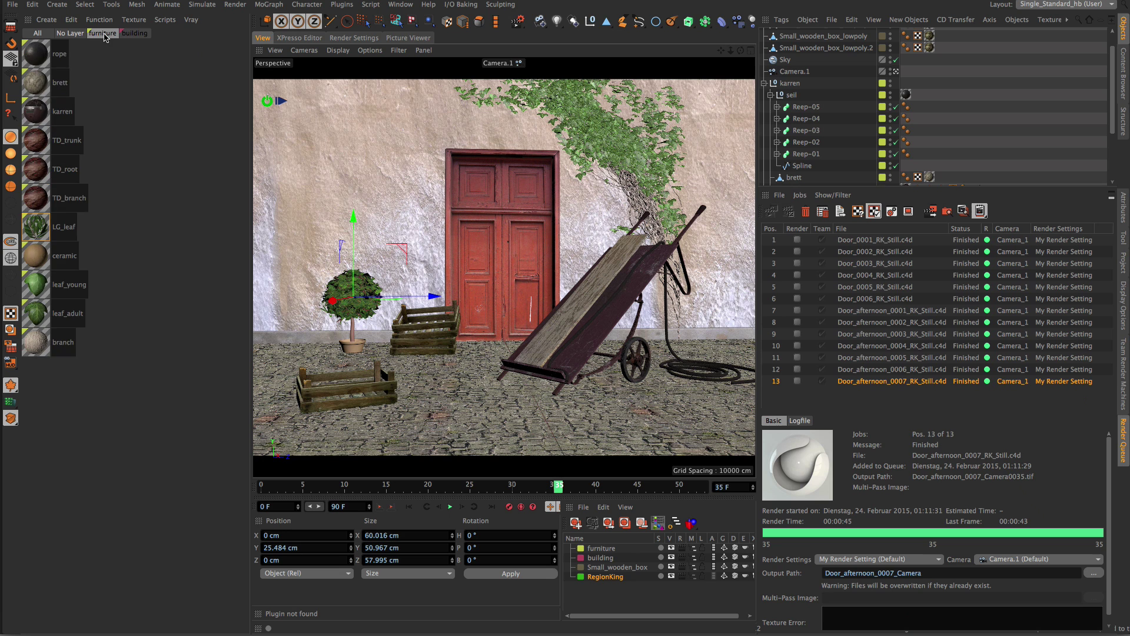
pyautogui.doubleClick(36, 228)
pyautogui.click(215, 209)
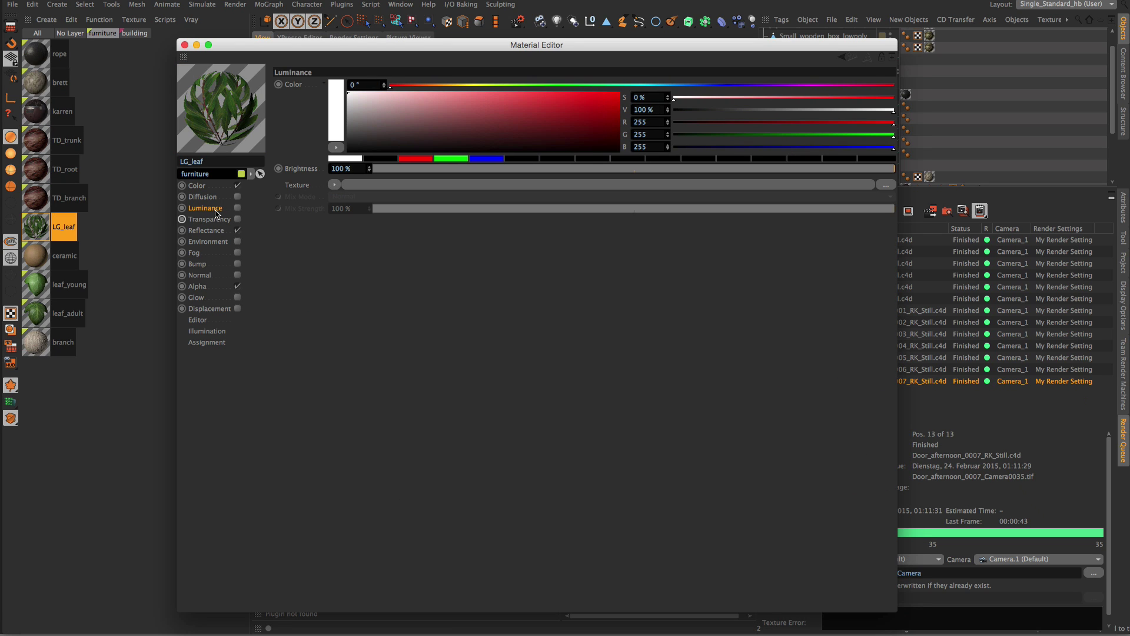
pyautogui.click(237, 208)
pyautogui.click(335, 185)
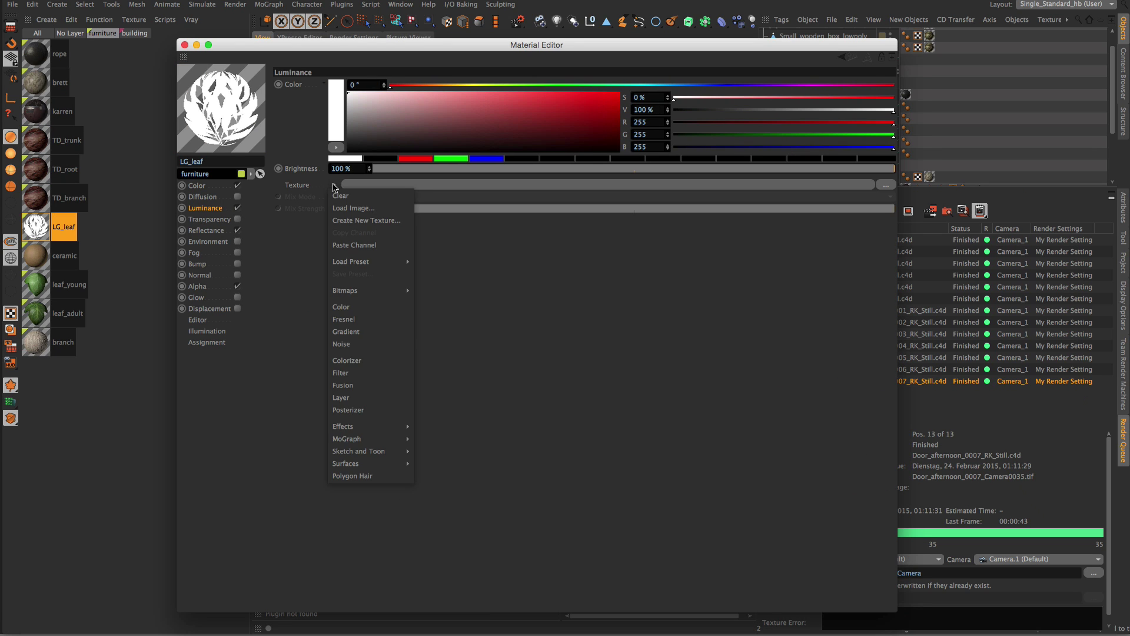
pyautogui.moveTo(381, 426)
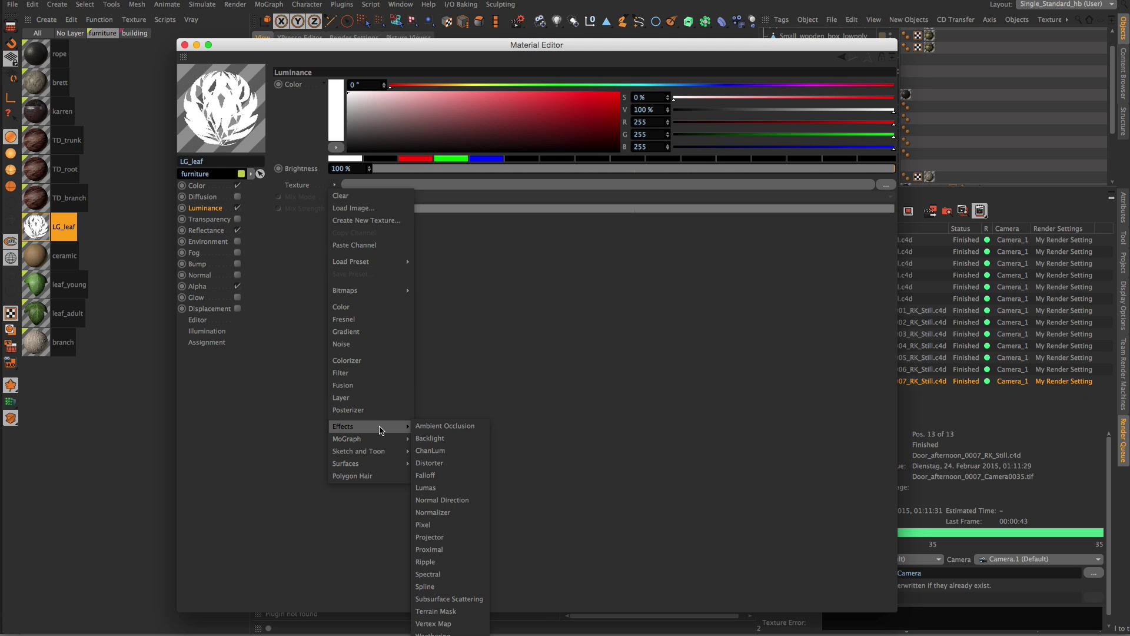
pyautogui.click(430, 438)
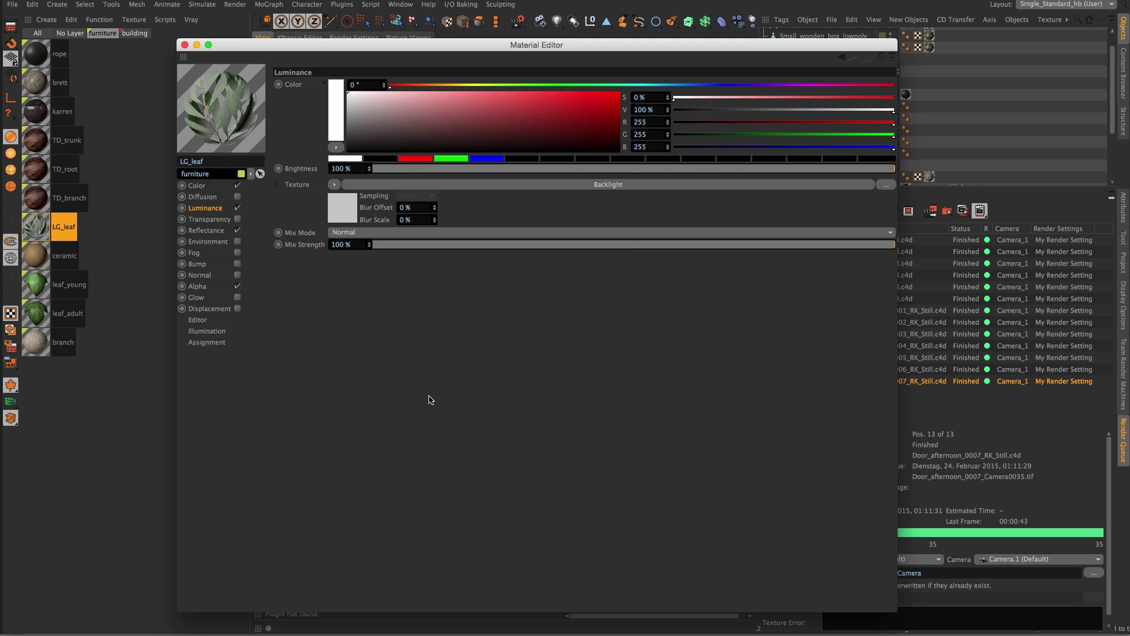
# Change the LG_leaf Backlight shader's colour from white to light green and close the material editor.
pyautogui.click(372, 185)
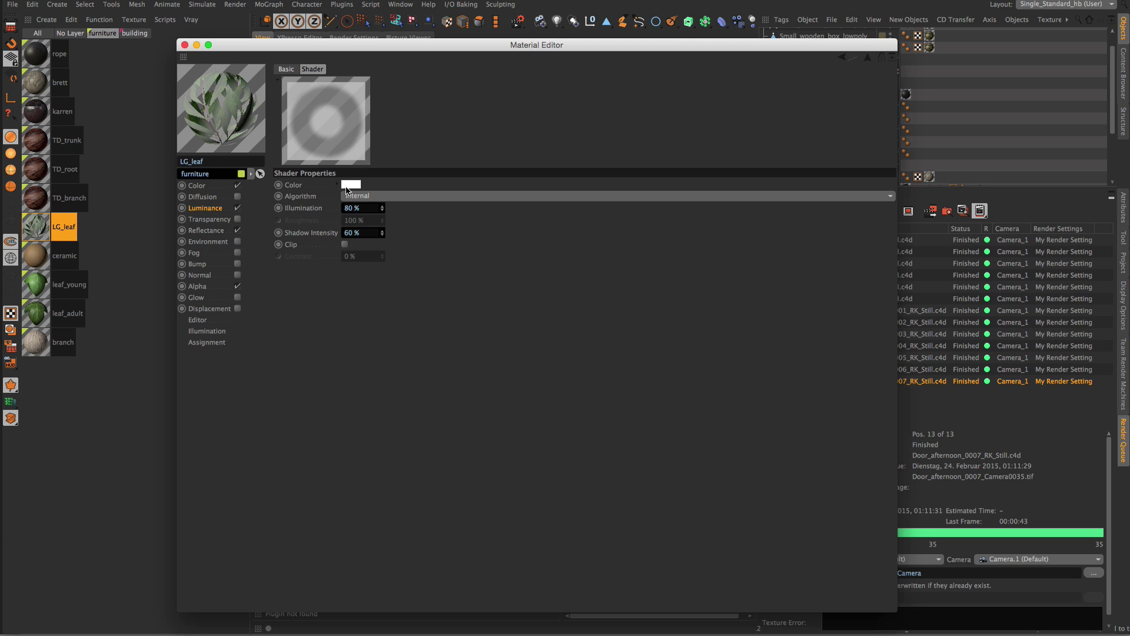
pyautogui.click(350, 184)
pyautogui.moveTo(338, 126); pyautogui.dragTo(318, 143)
pyautogui.click(363, 259)
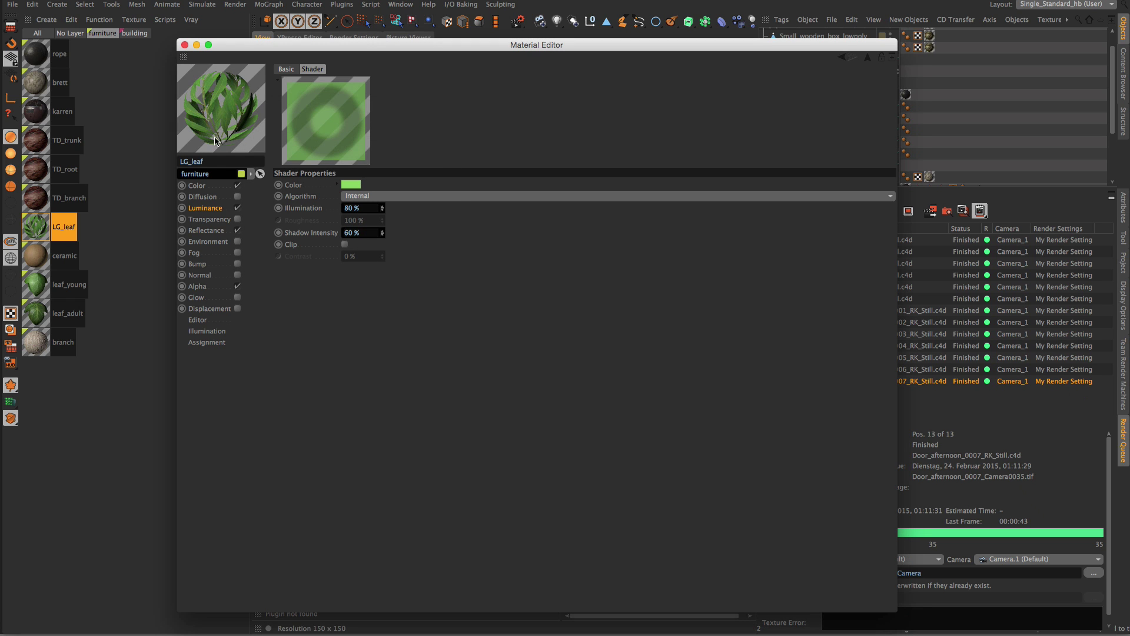
pyautogui.click(185, 46)
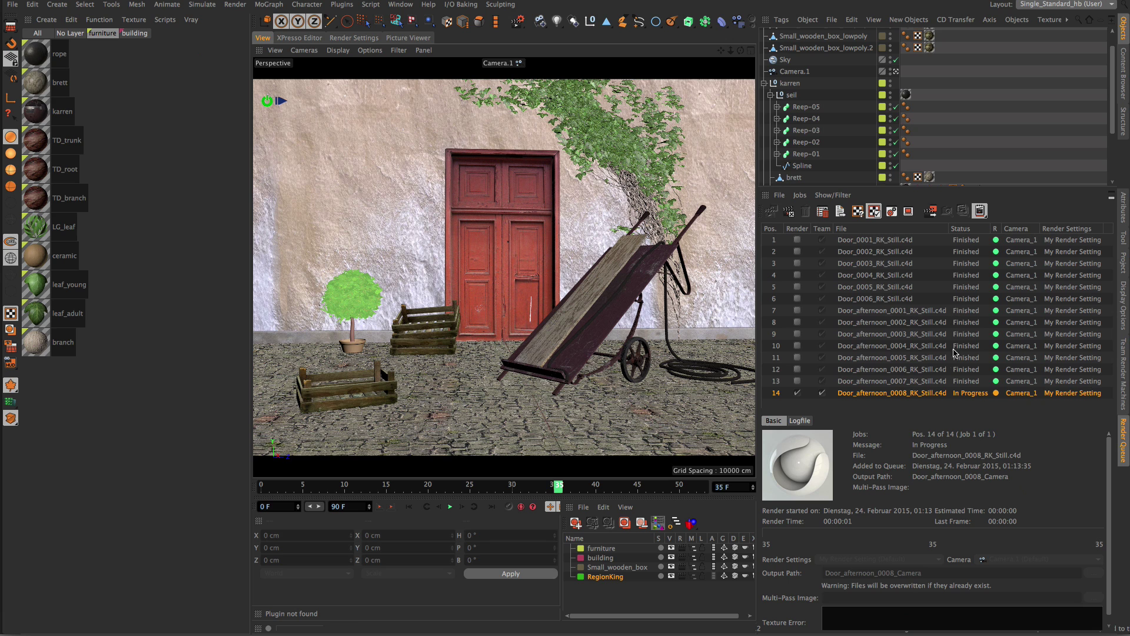
# Examine the tree, crates and cart closely in the Door_afternoon_0007 render, and inspect the cart in the scene view.
pyautogui.click(908, 382)
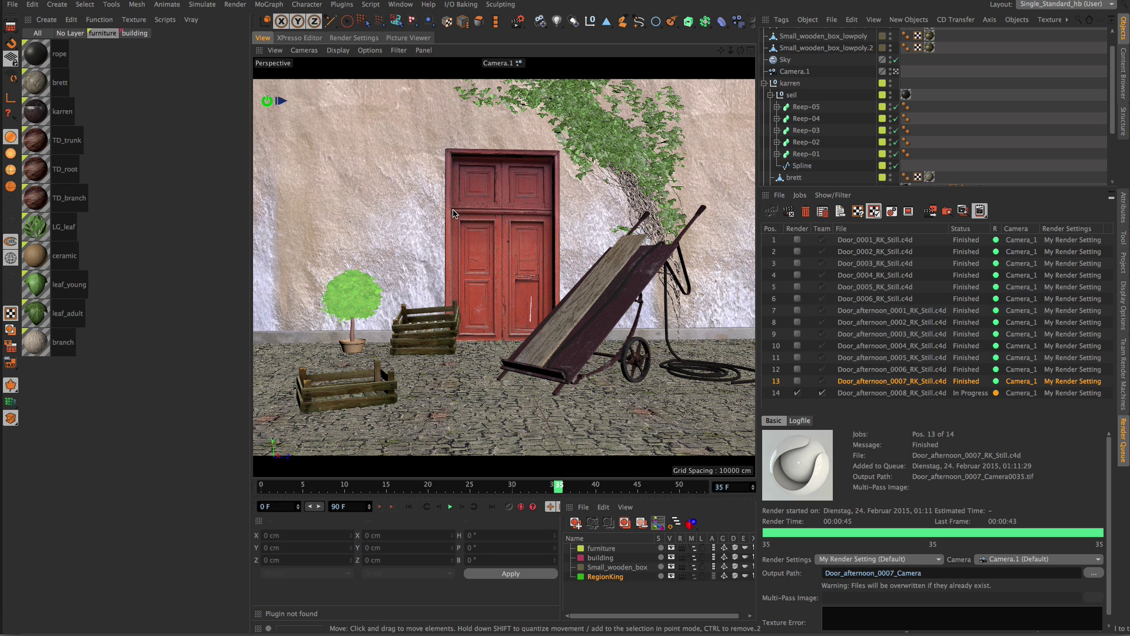
pyautogui.doubleClick(883, 382)
pyautogui.scroll(3, 411, 257)
pyautogui.scroll(2, 479, 250)
pyautogui.scroll(-2, 473, 263)
pyautogui.moveTo(469, 250); pyautogui.dragTo(496, 371)
pyautogui.moveTo(402, 363); pyautogui.dragTo(503, 257)
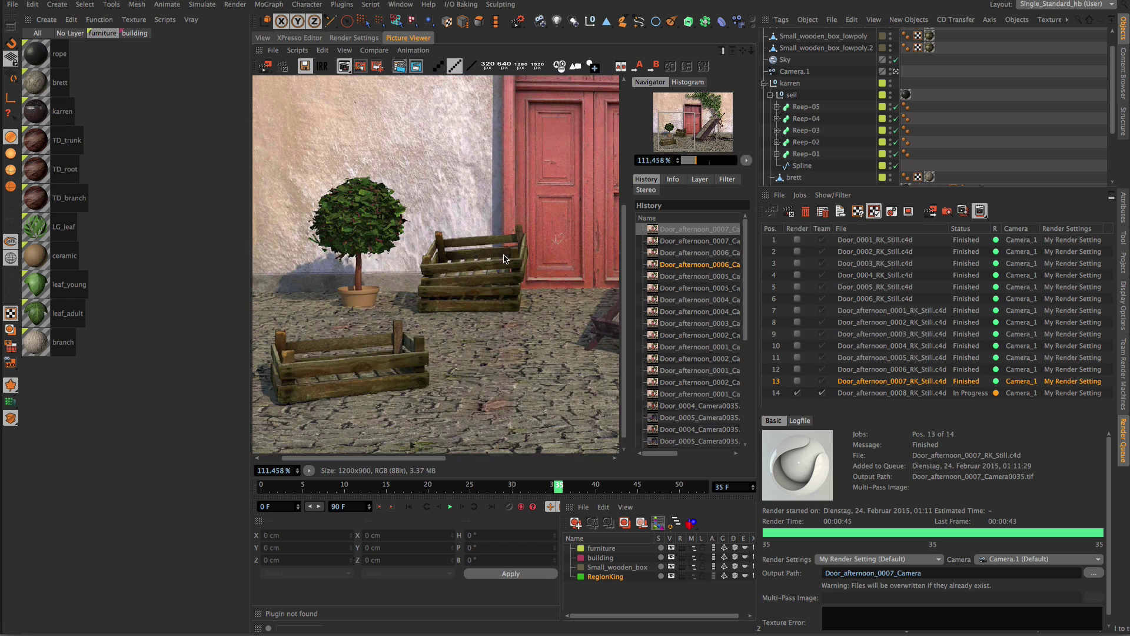
pyautogui.moveTo(431, 233); pyautogui.dragTo(344, 220)
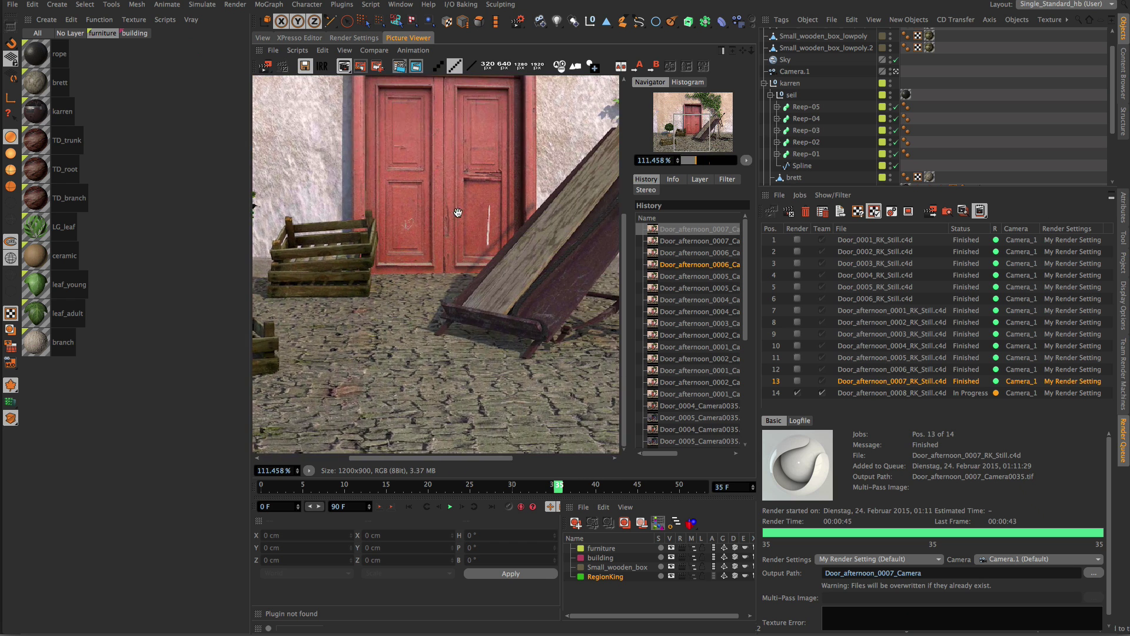
pyautogui.moveTo(533, 256); pyautogui.dragTo(439, 267)
pyautogui.click(262, 38)
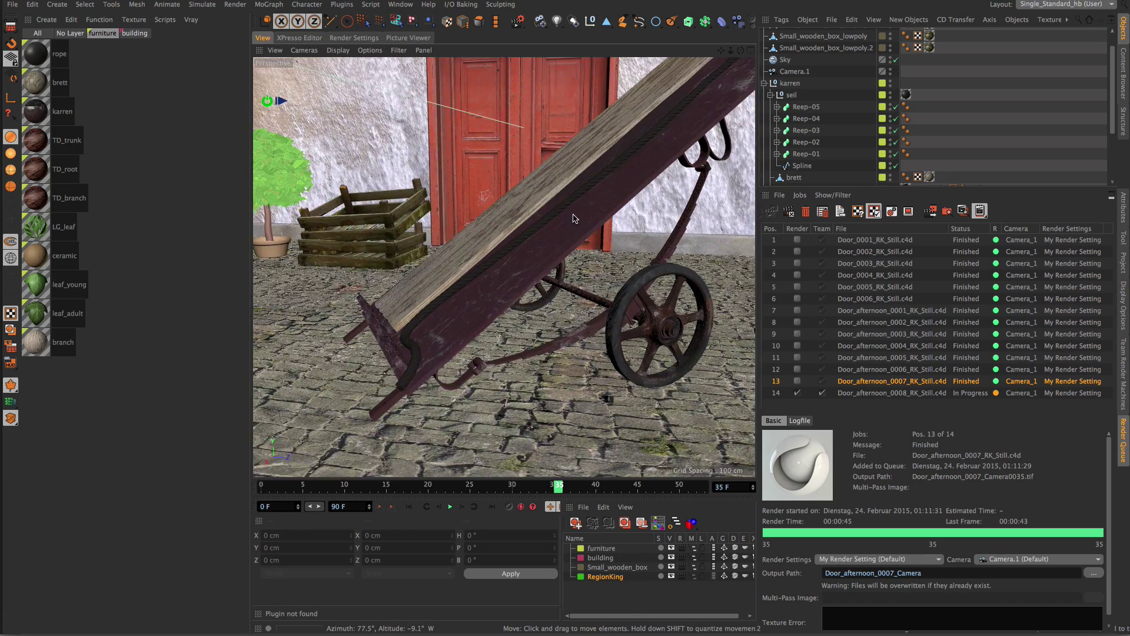
pyautogui.keyDown('alt'); pyautogui.moveTo(574, 217); pyautogui.dragTo(592, 217); pyautogui.keyUp('alt')
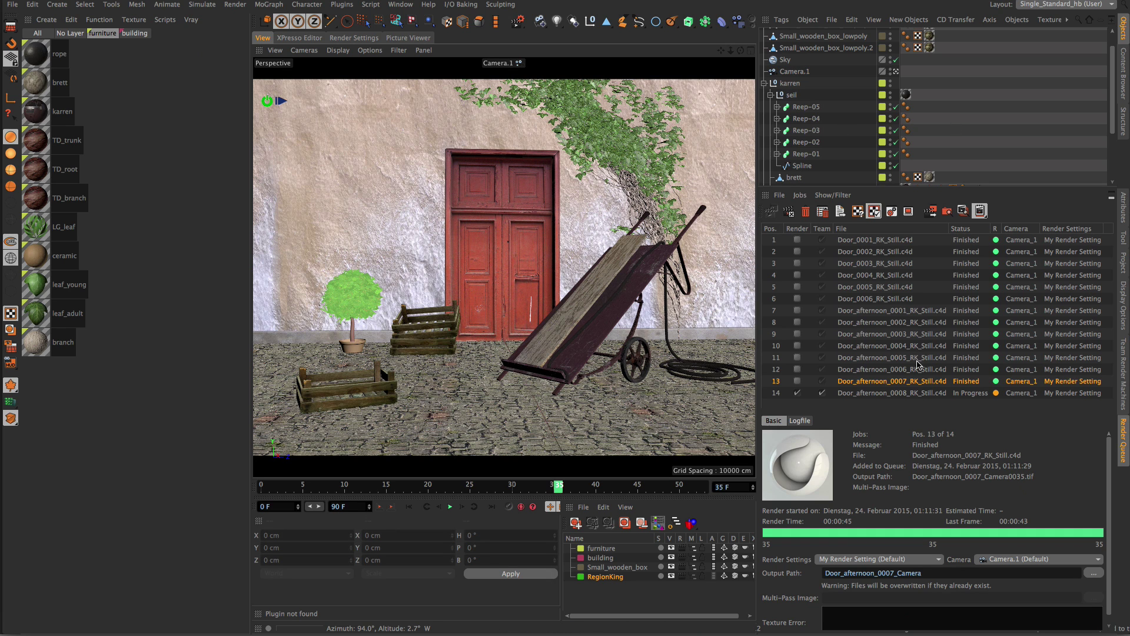
# Open the Door_afternoon_0008 render once it has finished and examine the tree's leaves.
pyautogui.click(918, 392)
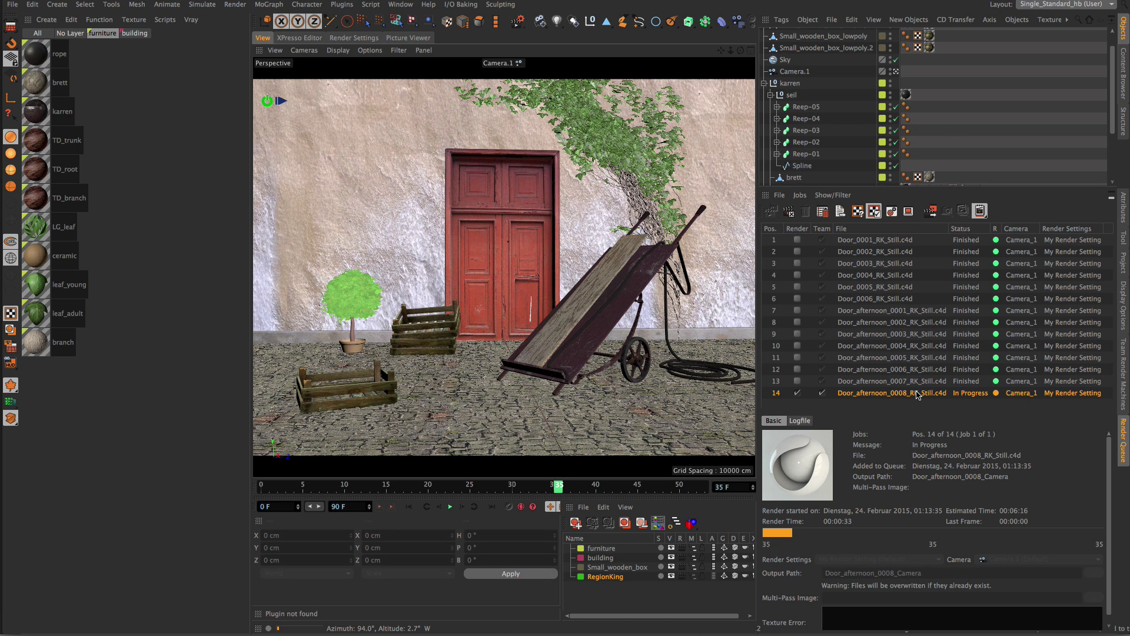
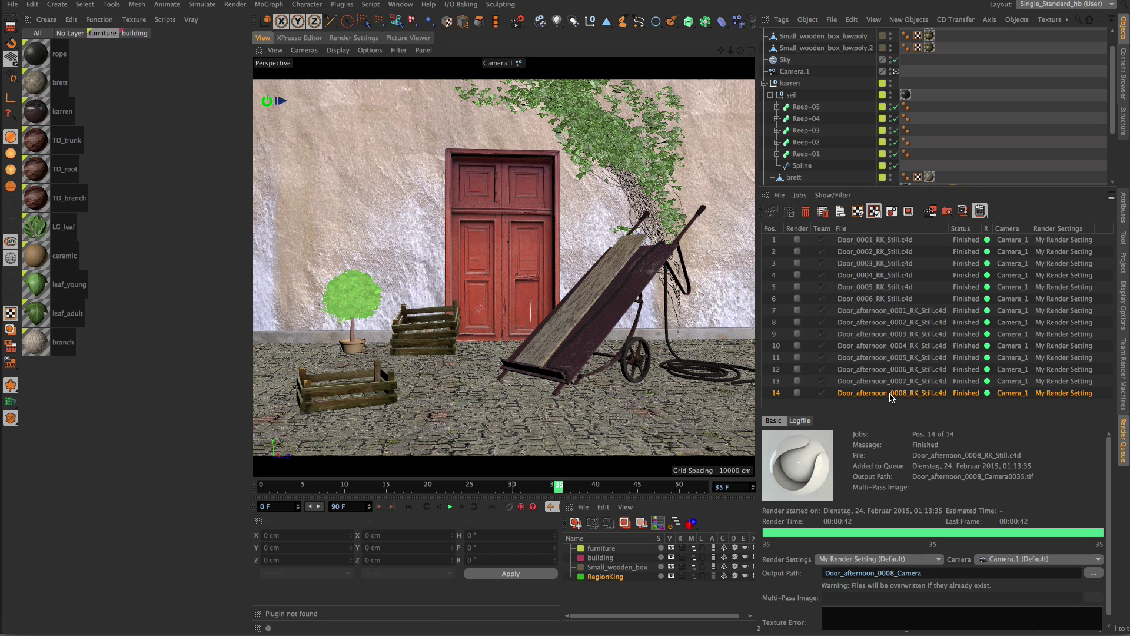
pyautogui.doubleClick(890, 392)
pyautogui.moveTo(429, 279); pyautogui.dragTo(586, 260)
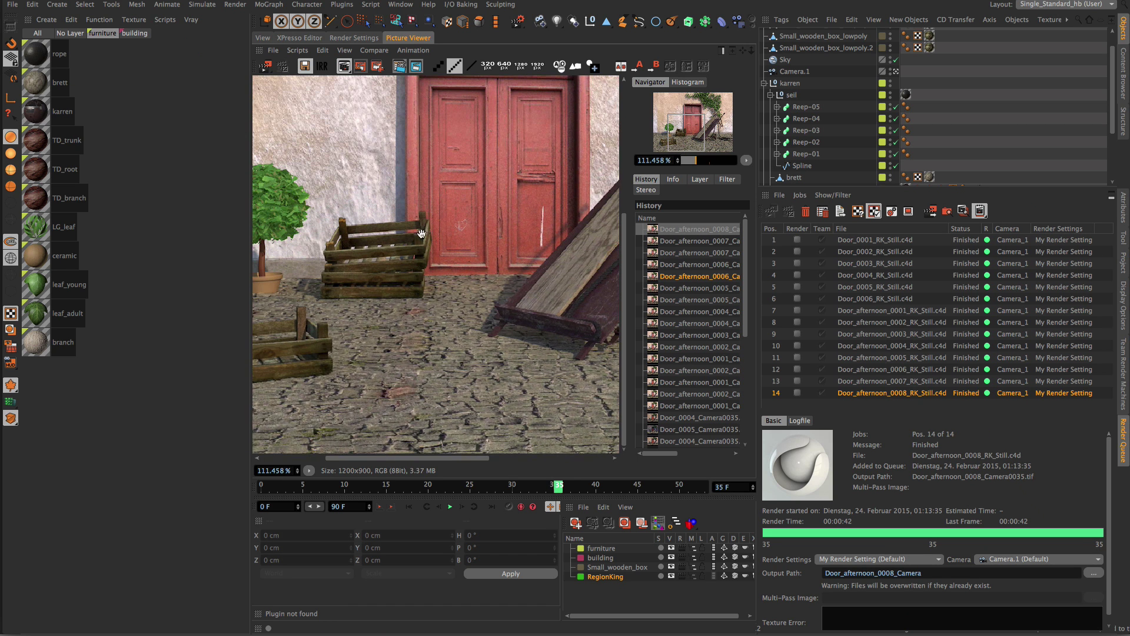
pyautogui.moveTo(407, 229); pyautogui.dragTo(523, 248)
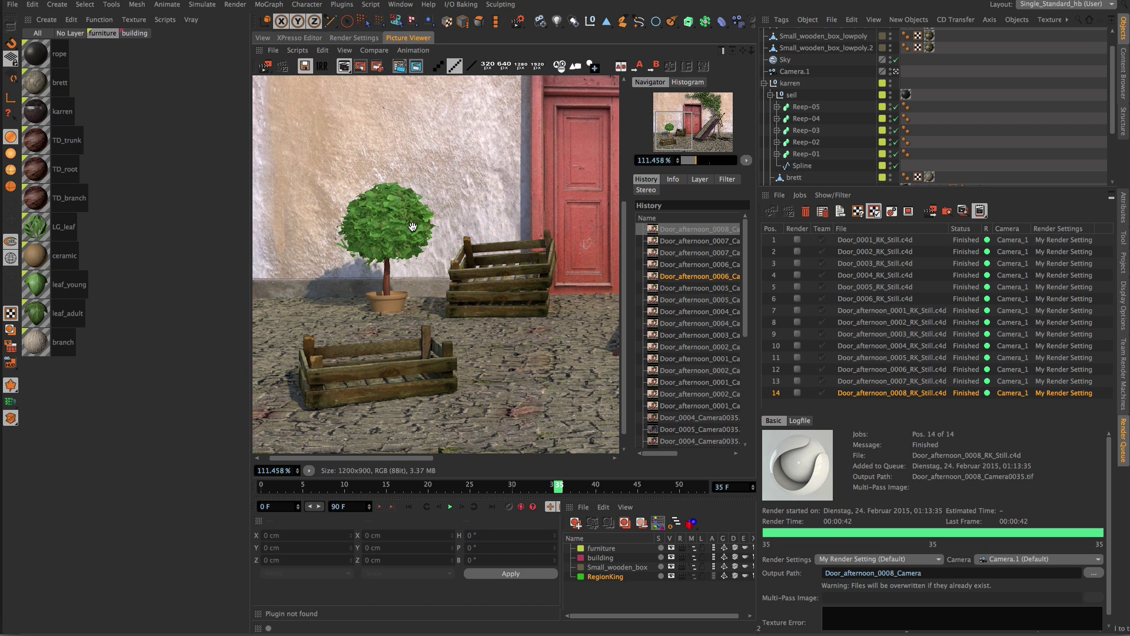
pyautogui.moveTo(486, 244); pyautogui.dragTo(409, 217)
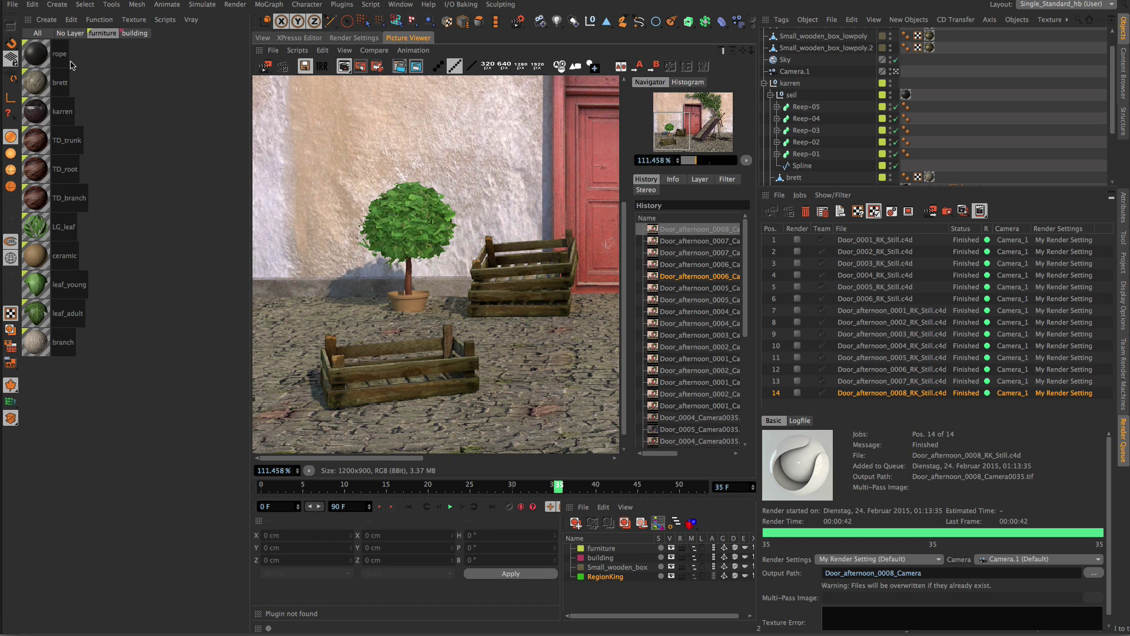
# Set the LG_leaf Backlight shader's illumination to 15% and close the material editor.
pyautogui.doubleClick(38, 226)
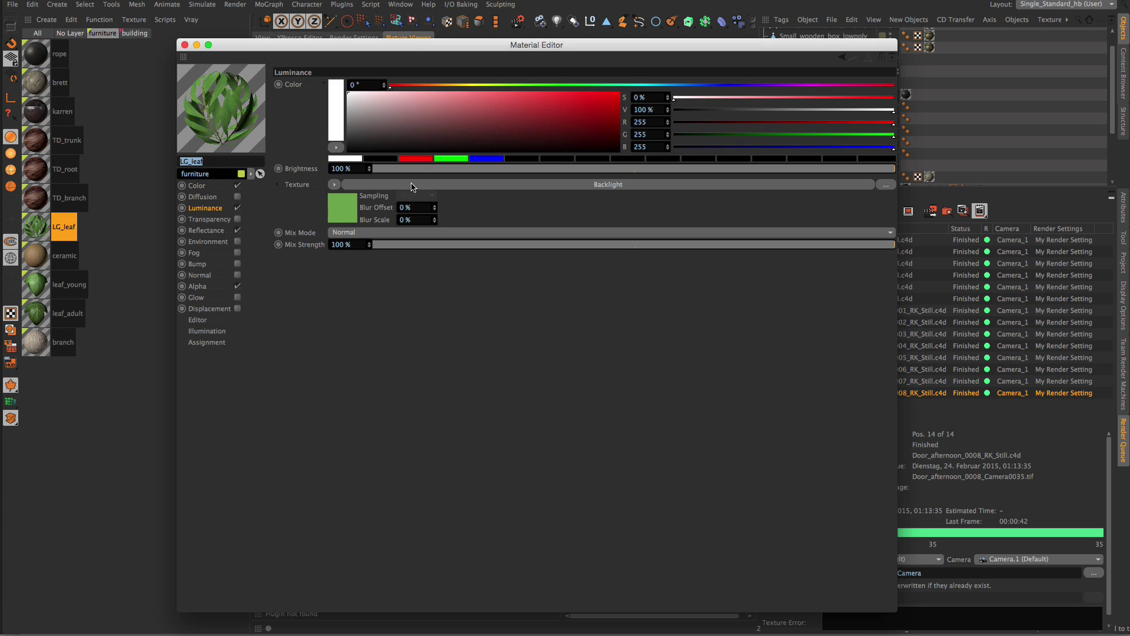
pyautogui.click(412, 184)
pyautogui.click(377, 209)
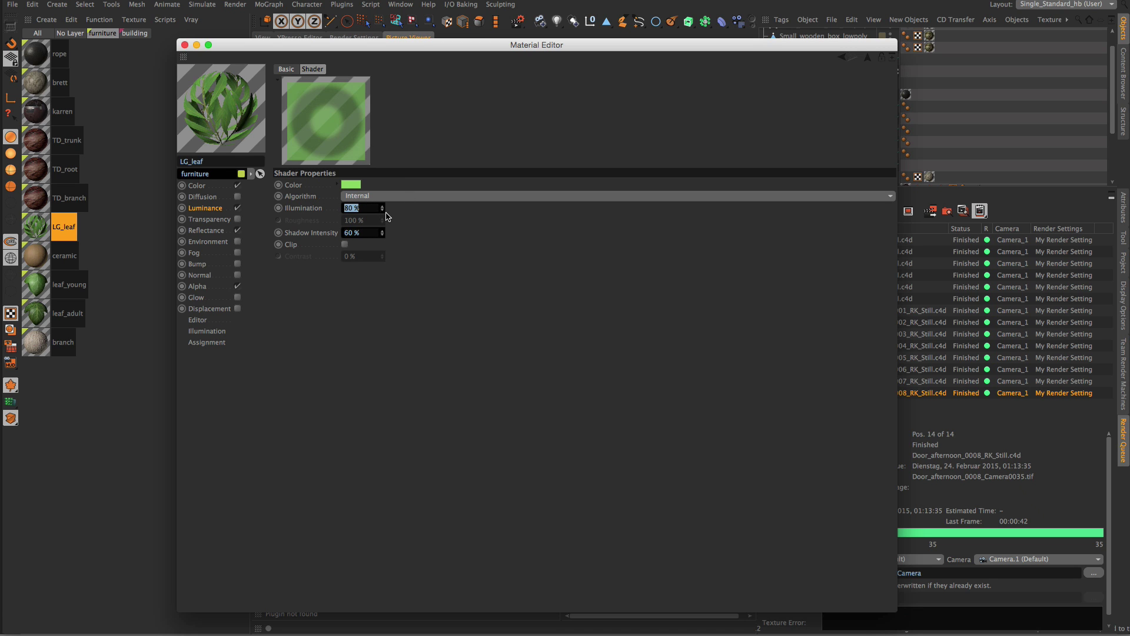
pyautogui.write('15')
pyautogui.press('Return')
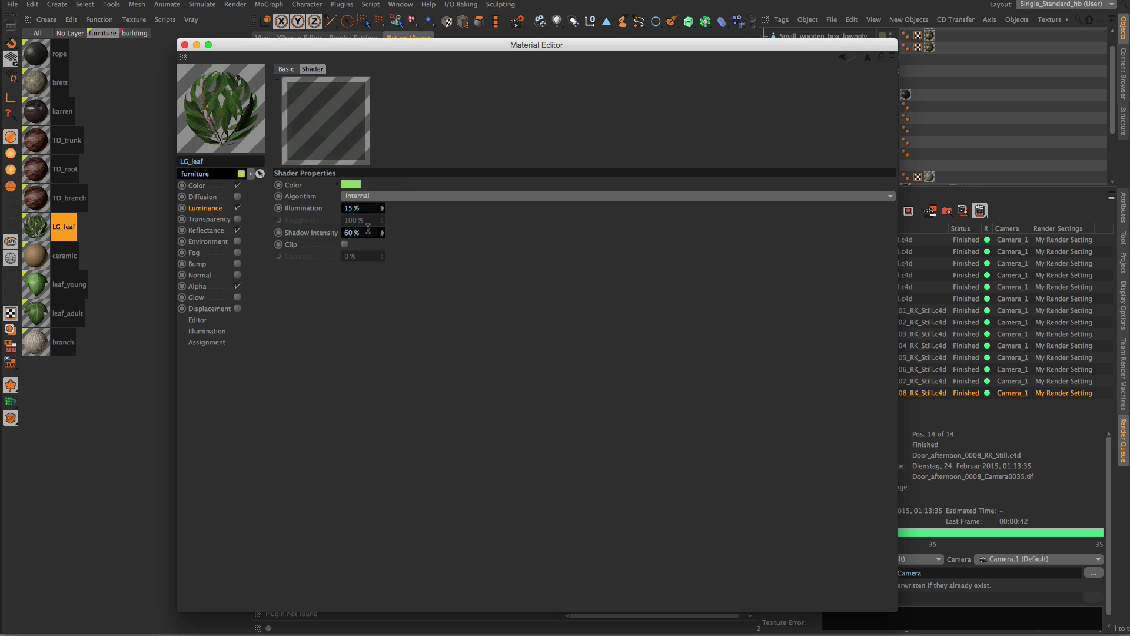
pyautogui.click(185, 45)
# Compare the ceramic material with the rendered plant pot and darken its colour to brown, RGB 148, 120, 82.
pyautogui.moveTo(540, 253); pyautogui.dragTo(458, 228)
pyautogui.scroll(-5, 537, 233)
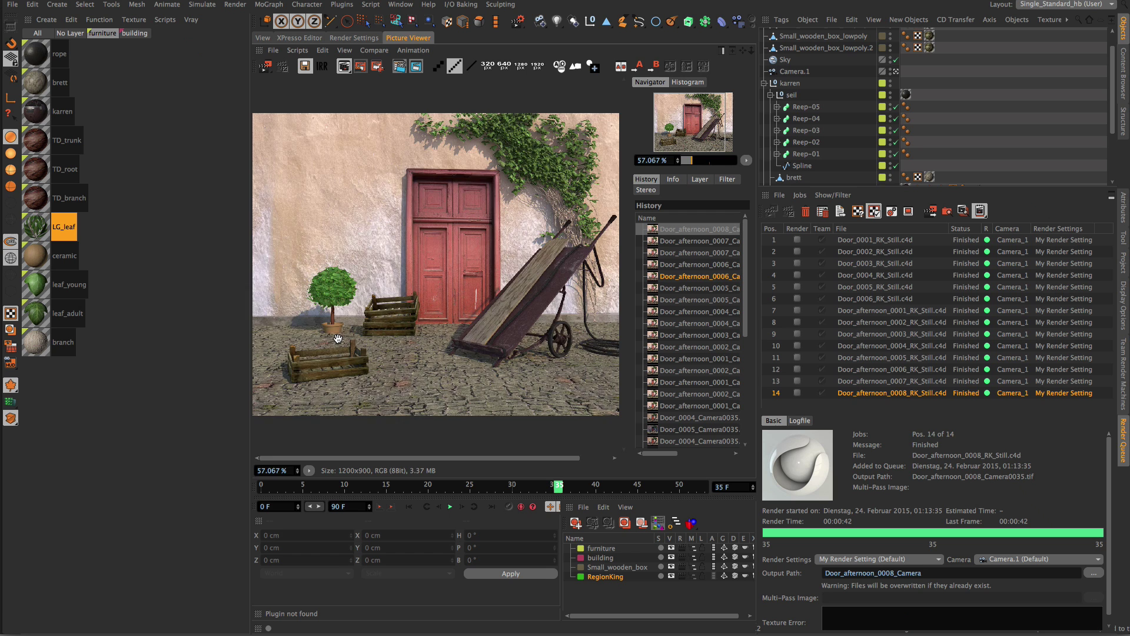
pyautogui.scroll(5, 332, 330)
pyautogui.moveTo(332, 330); pyautogui.dragTo(388, 282)
pyautogui.scroll(7, 386, 283)
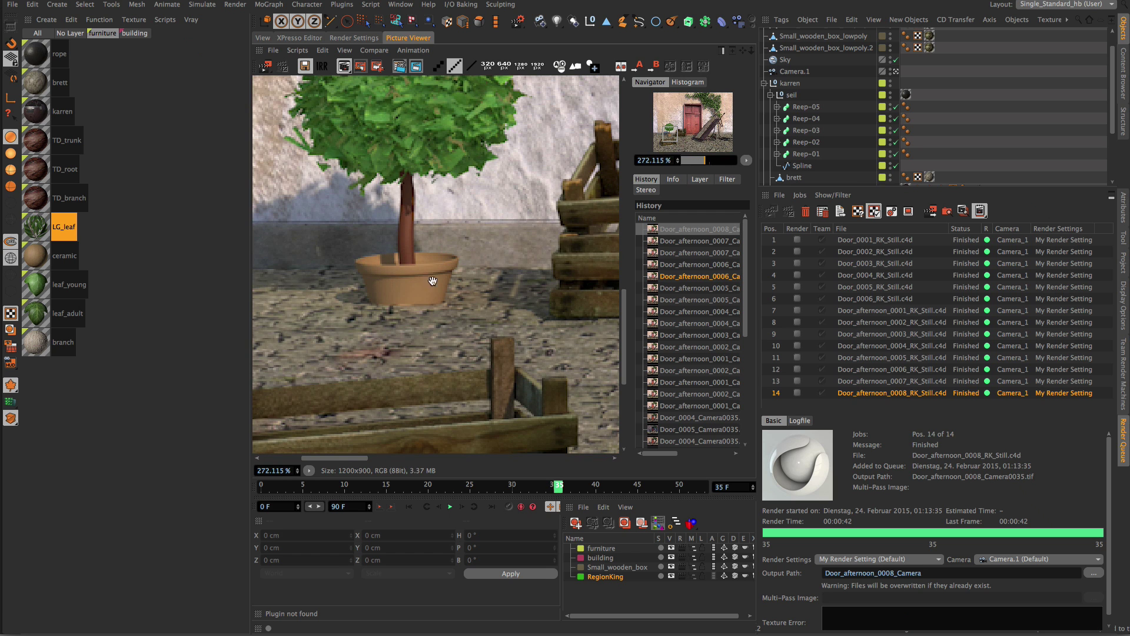
pyautogui.doubleClick(36, 254)
pyautogui.click(197, 185)
pyautogui.moveTo(260, 48); pyautogui.dragTo(605, 95)
pyautogui.click(557, 245)
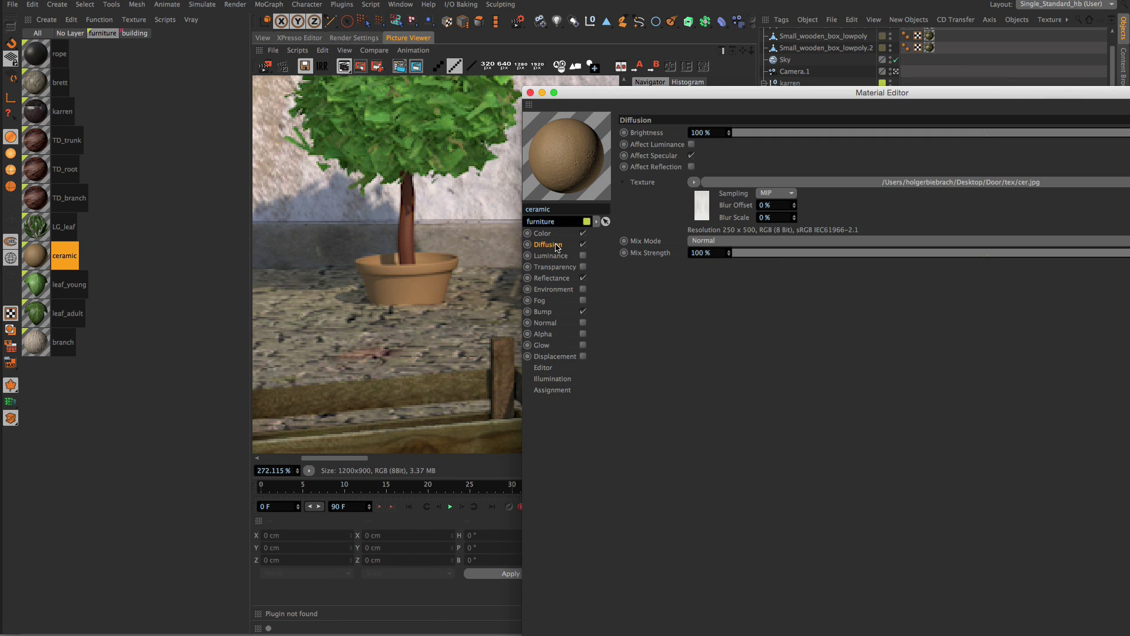
pyautogui.click(547, 233)
pyautogui.click(814, 167)
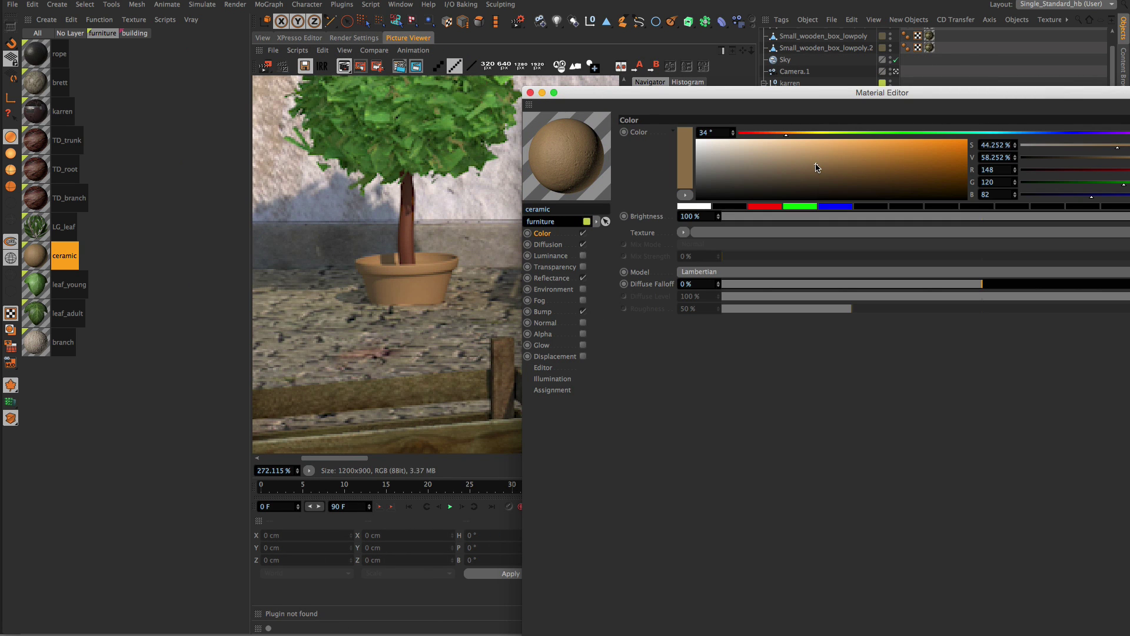
# Set the ceramic material's bump strength to 50% and close the material editor.
pyautogui.click(544, 312)
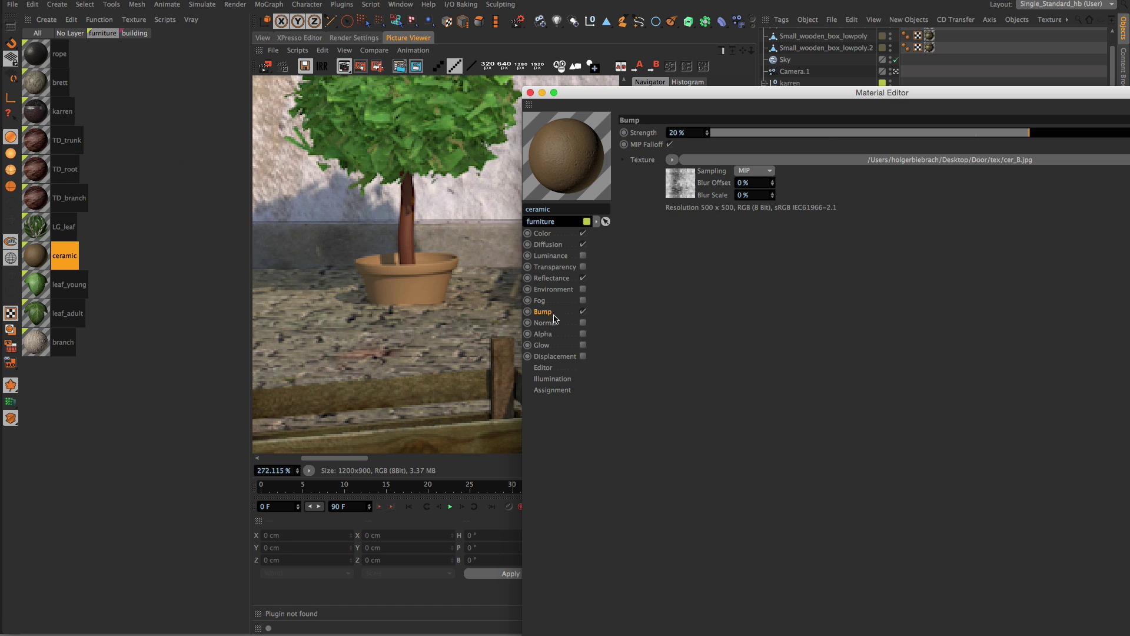
pyautogui.moveTo(1015, 133); pyautogui.dragTo(1109, 133)
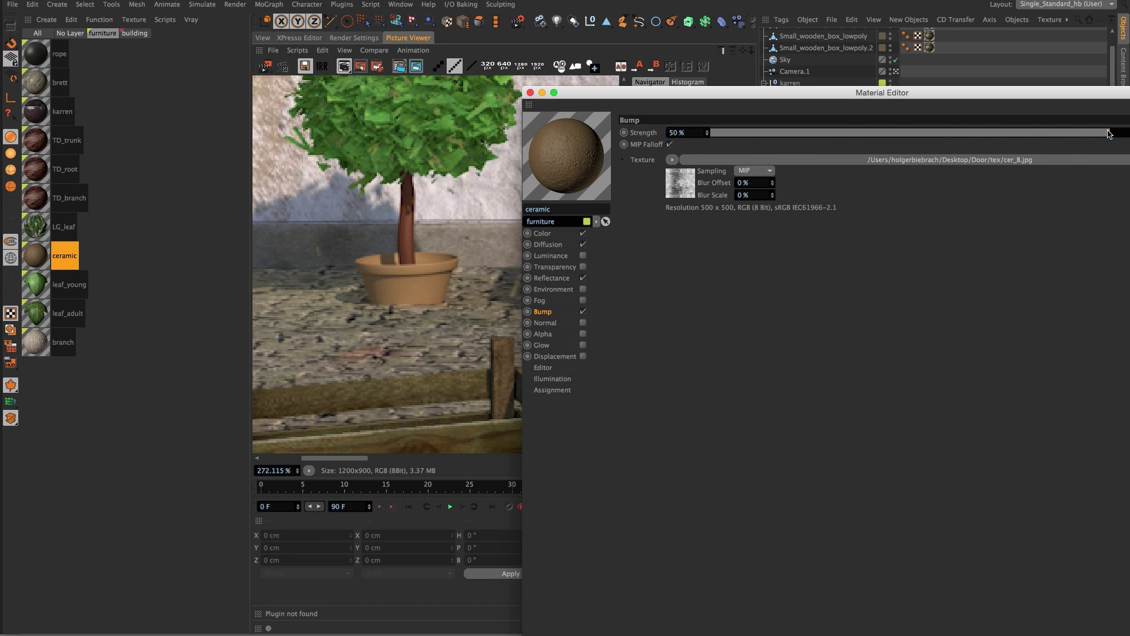
pyautogui.click(531, 93)
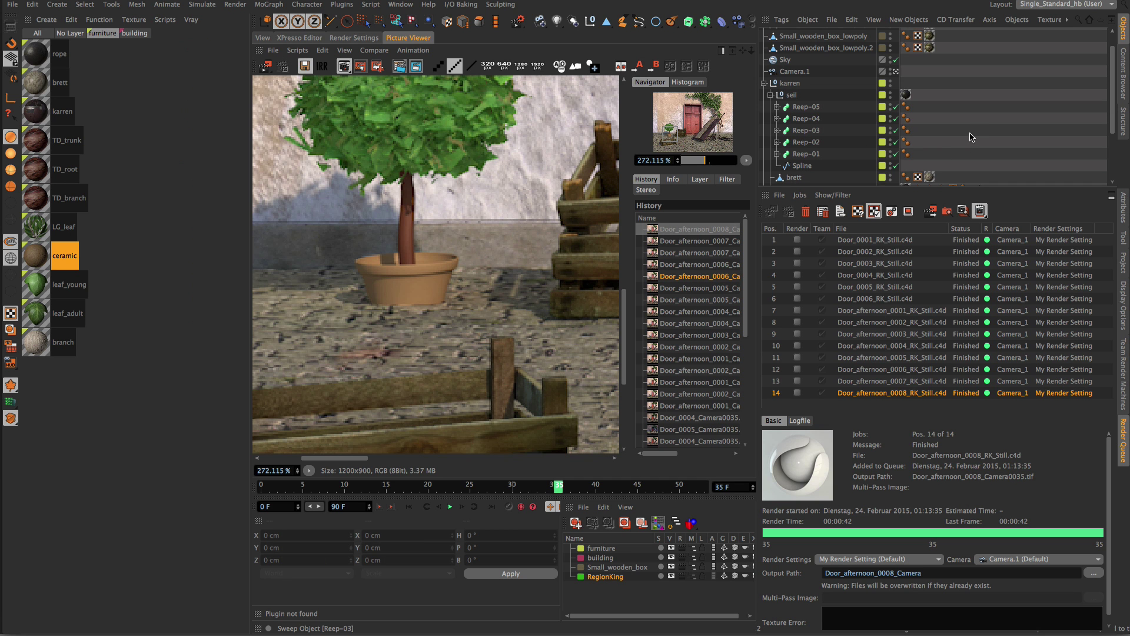
# Open the properties of the ceramic texture tag on the tree_in_vase03 polygon object and select its Tiles U value for editing.
pyautogui.click(263, 38)
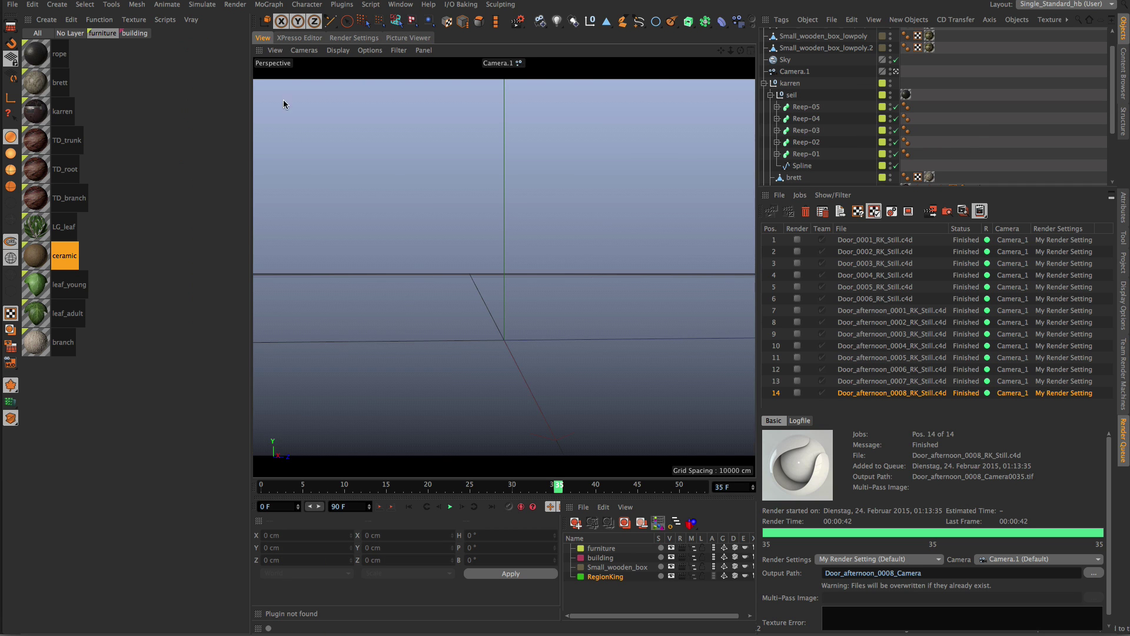
pyautogui.click(355, 348)
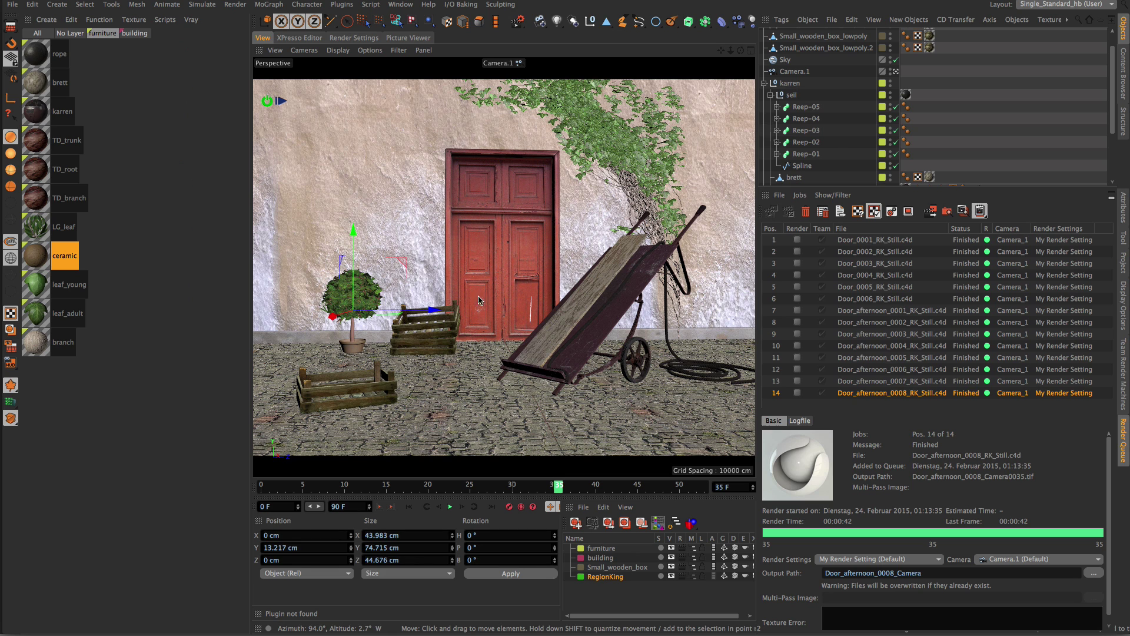
pyautogui.scroll(-4, 800, 166)
pyautogui.click(770, 152)
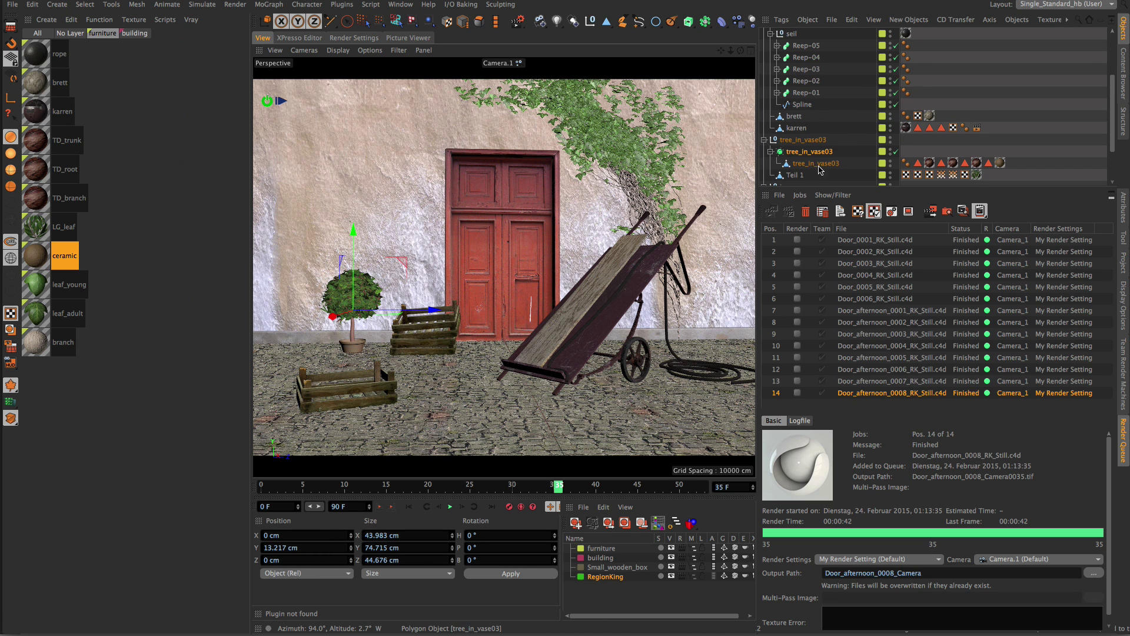
pyautogui.click(820, 164)
pyautogui.click(1001, 165)
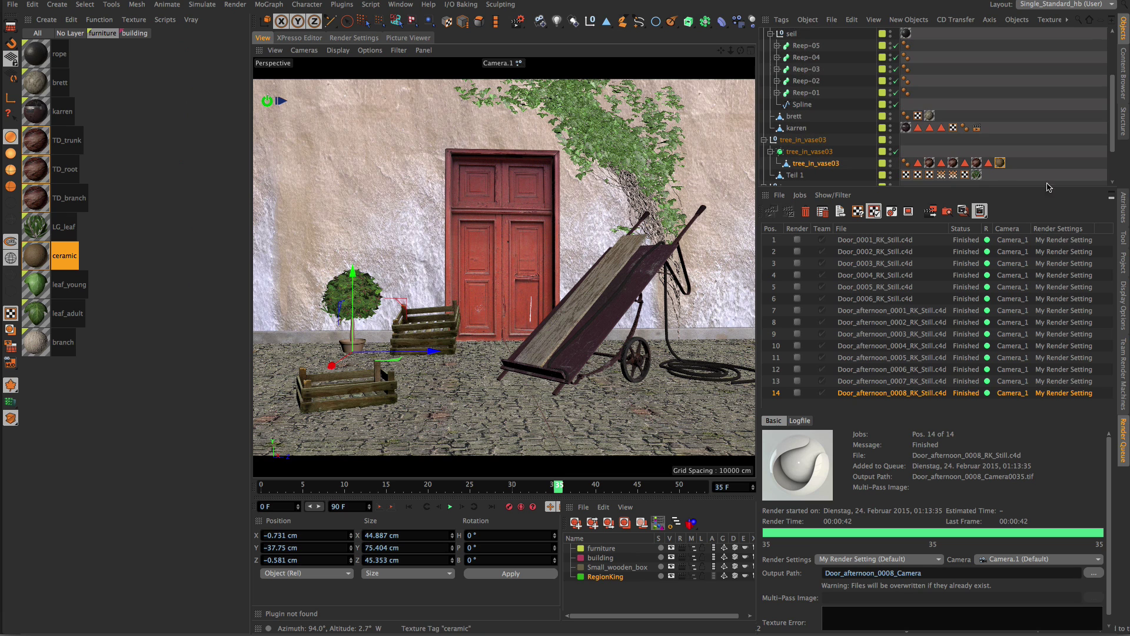
pyautogui.click(1122, 208)
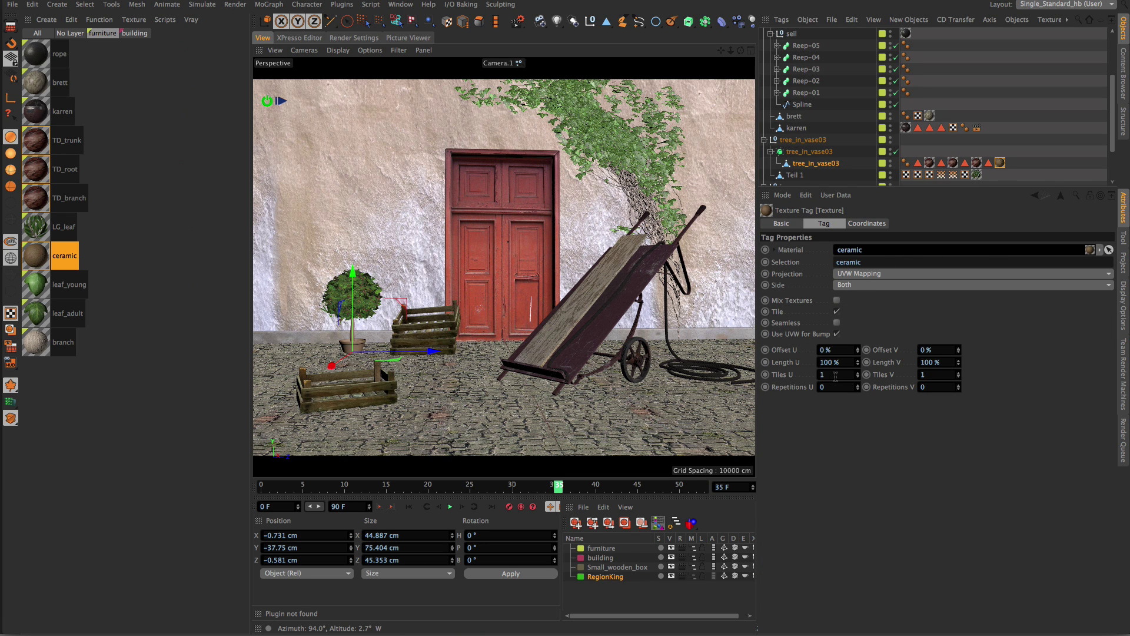
pyautogui.moveTo(827, 377); pyautogui.dragTo(787, 378)
# Start the Door_afternoon_0009 still render and open the finished Door_afternoon_0008 image from the render queue.
pyautogui.click(261, 79)
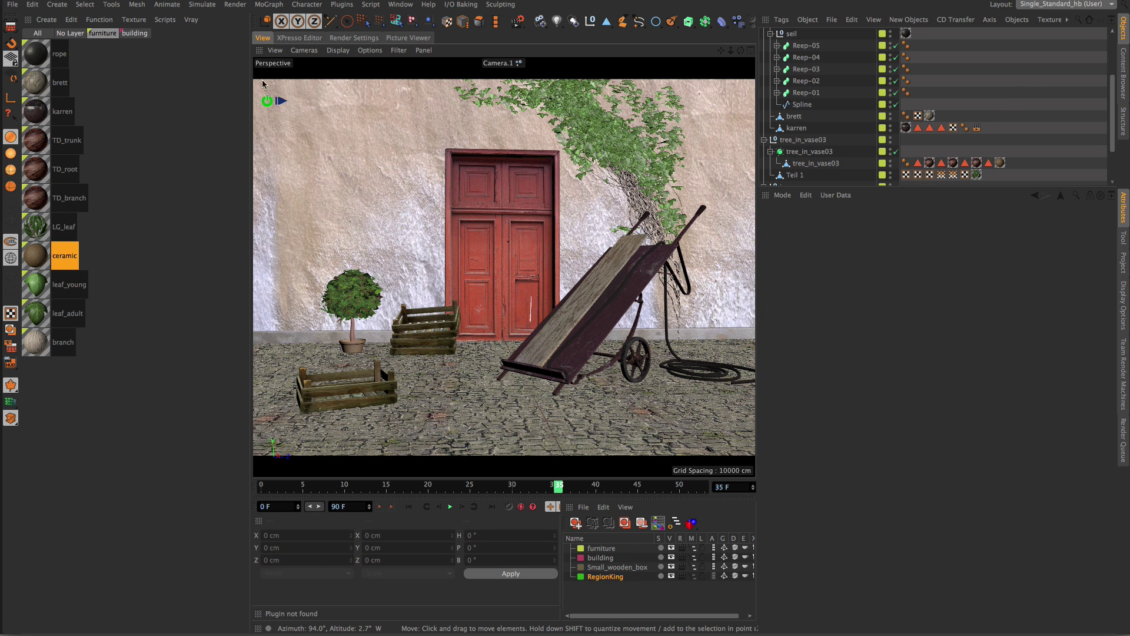
pyautogui.click(1123, 449)
pyautogui.doubleClick(924, 381)
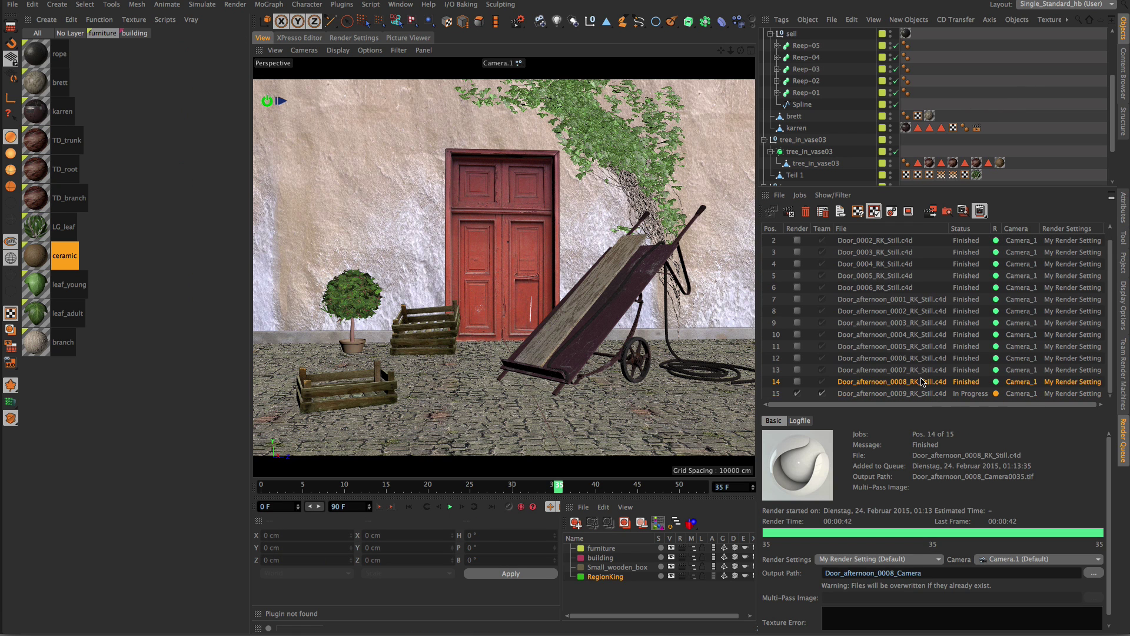
pyautogui.scroll(-8, 476, 293)
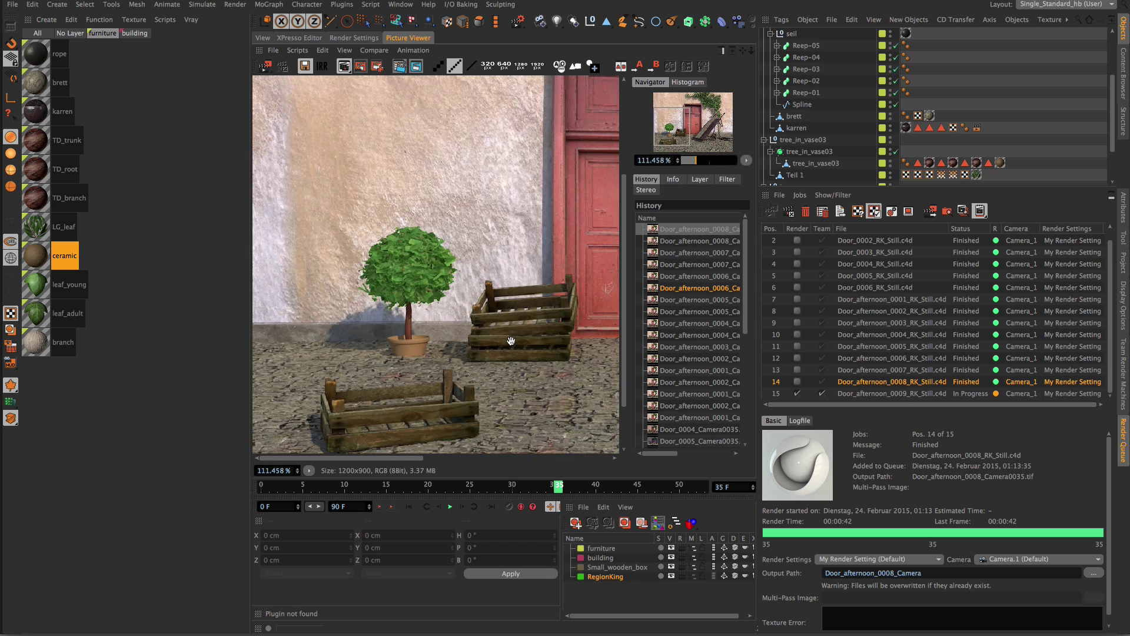
# Compare the two Door_afternoon_0008 renders, examining the potted tree and wooden boxes up close and in the full image.
pyautogui.click(675, 240)
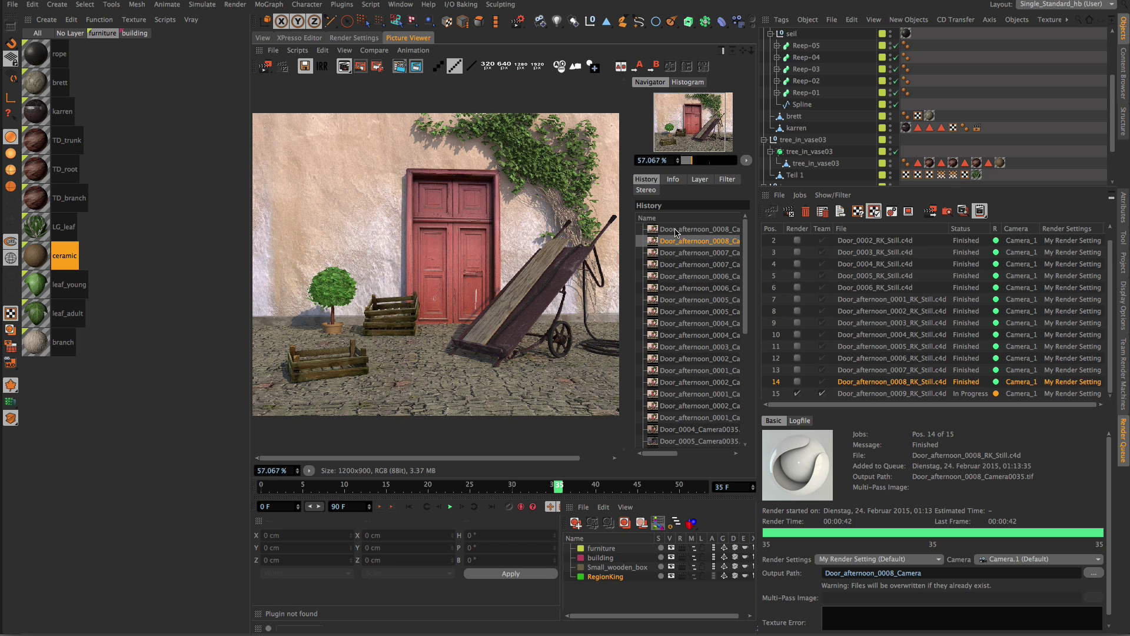
pyautogui.click(675, 230)
pyautogui.moveTo(534, 221)
pyautogui.mouseDown()
pyautogui.moveTo(496, 210)
pyautogui.moveTo(465, 226)
pyautogui.moveTo(535, 205)
pyautogui.mouseUp()
pyautogui.scroll(3, 352, 286)
pyautogui.moveTo(343, 297); pyautogui.dragTo(459, 193)
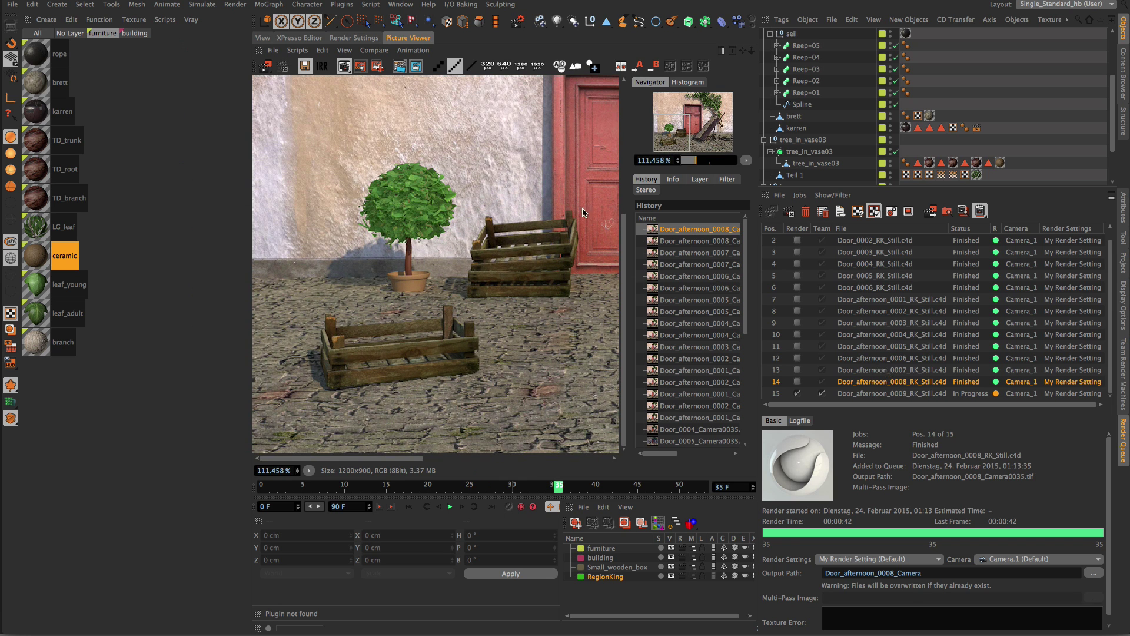
pyautogui.click(263, 37)
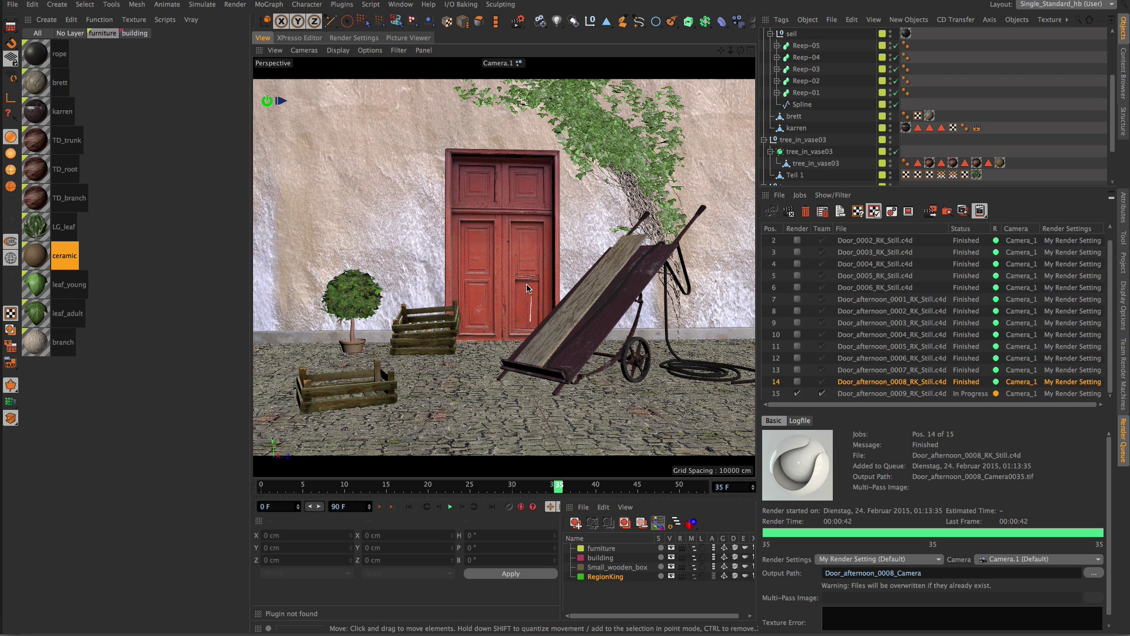
pyautogui.click(408, 37)
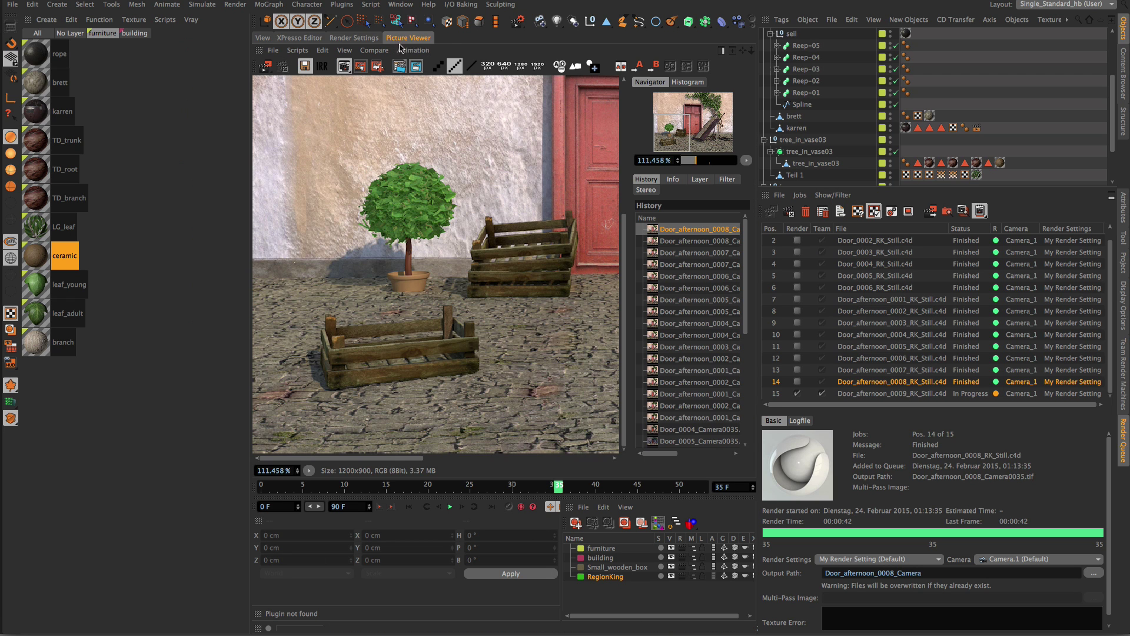
pyautogui.scroll(-5, 467, 225)
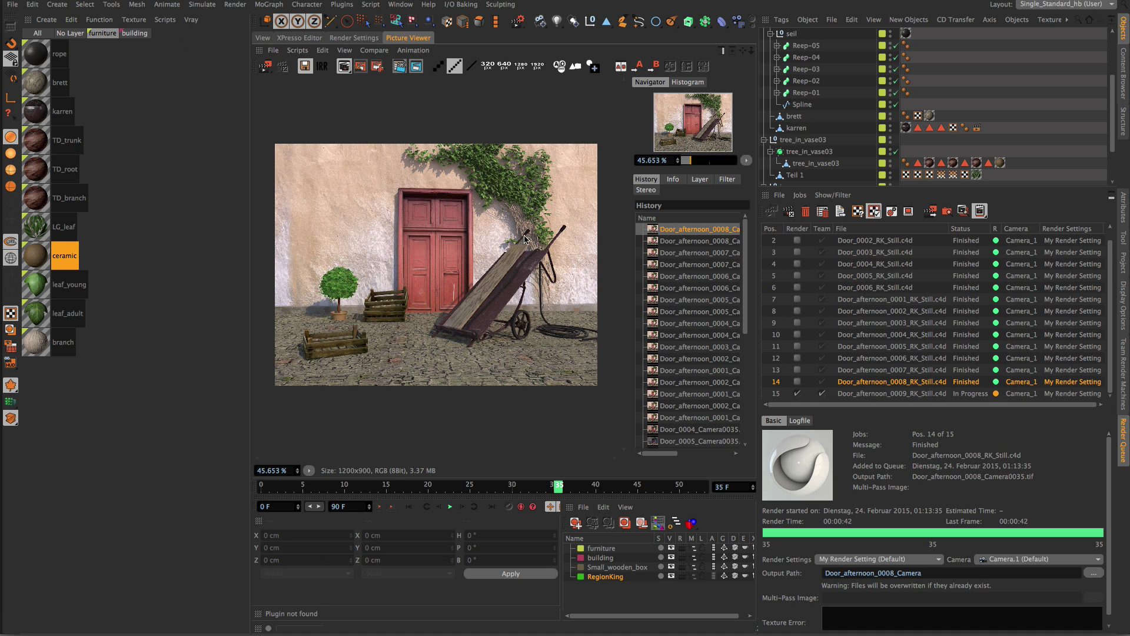
# Add a spot light outside the camera view and move it to about X 550, Y 276, Z 171 cm.
pyautogui.click(261, 38)
pyautogui.scroll(5, 587, 207)
pyautogui.keyDown('alt'); pyautogui.moveTo(572, 170); pyautogui.dragTo(499, 185, button='right'); pyautogui.keyUp('alt')
pyautogui.keyDown('alt'); pyautogui.moveTo(593, 126); pyautogui.dragTo(633, 119, button='right'); pyautogui.keyUp('alt')
pyautogui.keyDown('alt'); pyautogui.moveTo(618, 138); pyautogui.dragTo(594, 147); pyautogui.keyUp('alt')
pyautogui.scroll(-3, 797, 97)
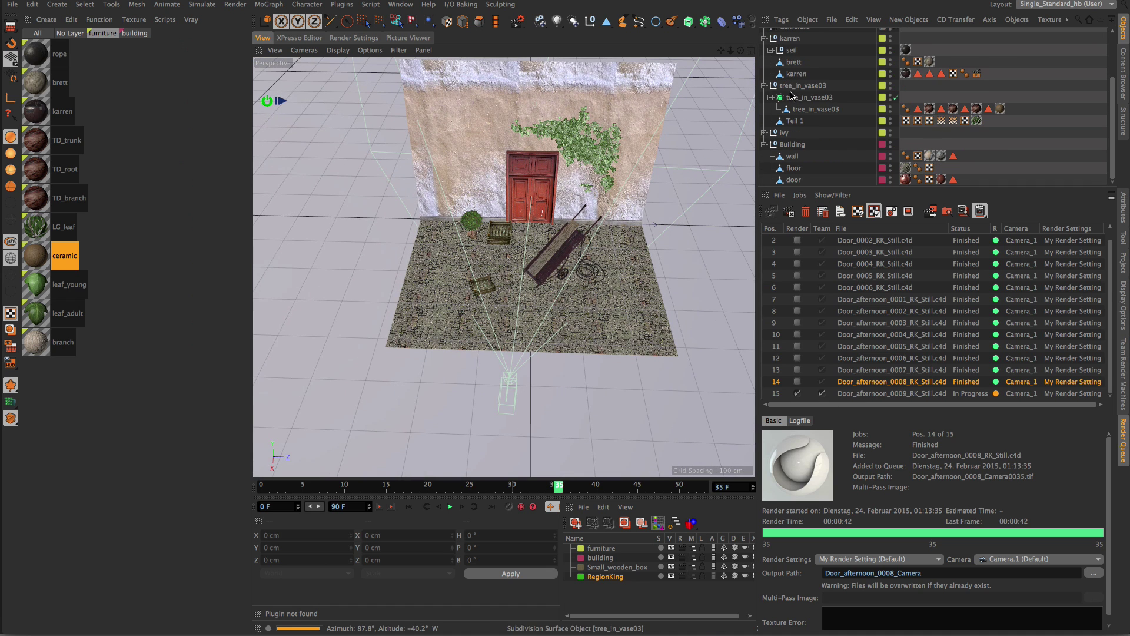
pyautogui.click(764, 86)
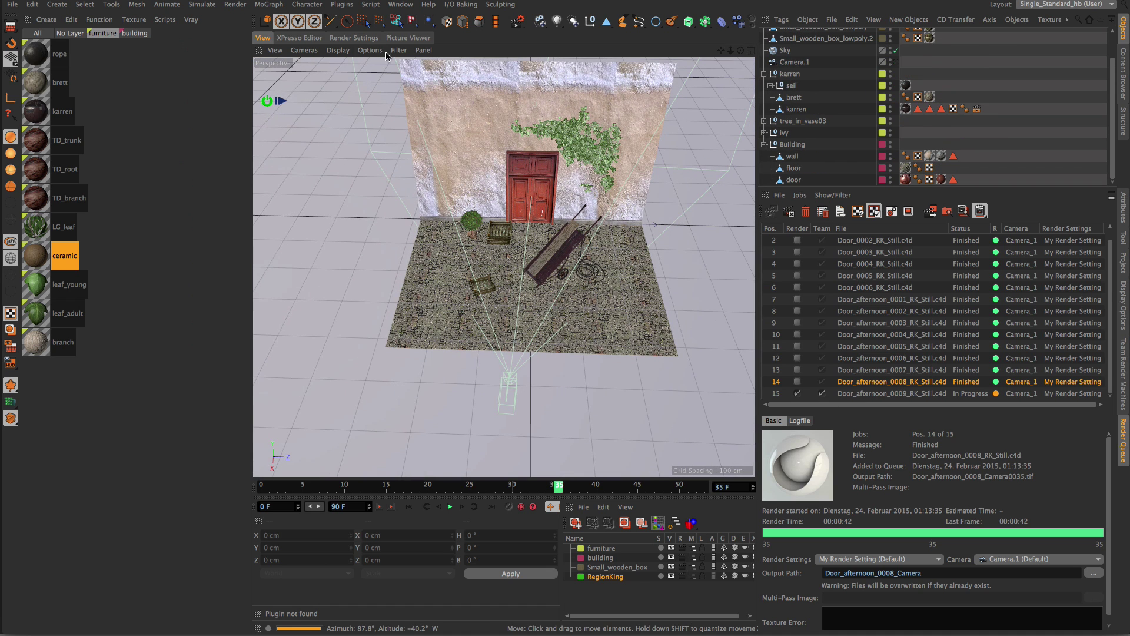
pyautogui.click(556, 21)
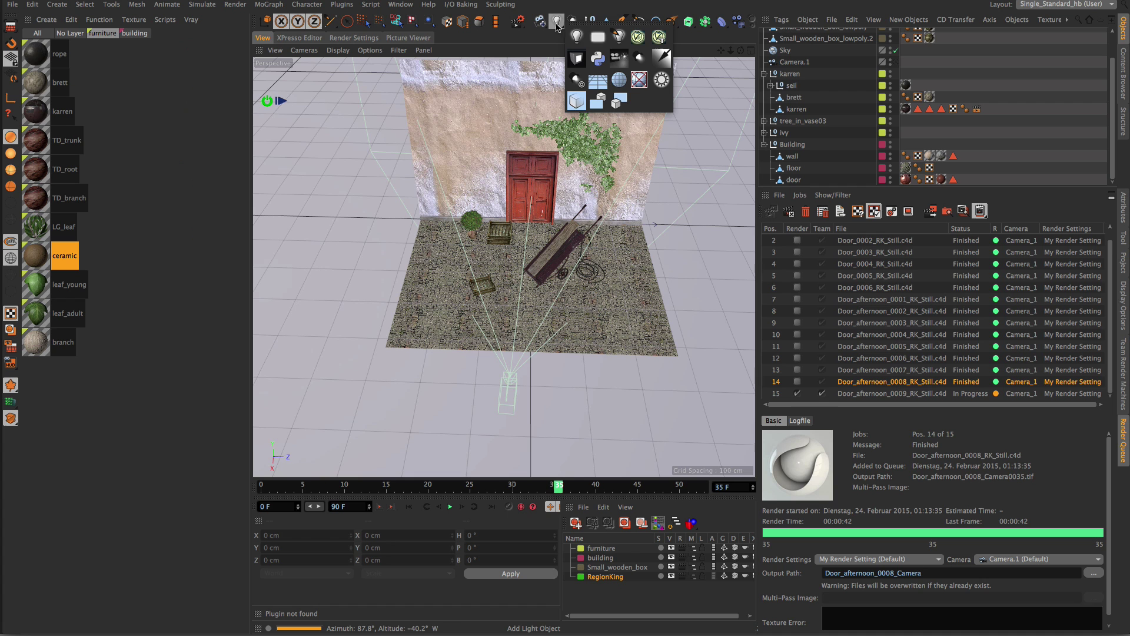
pyautogui.click(616, 36)
pyautogui.scroll(-5, 564, 203)
pyautogui.moveTo(564, 203); pyautogui.dragTo(638, 247)
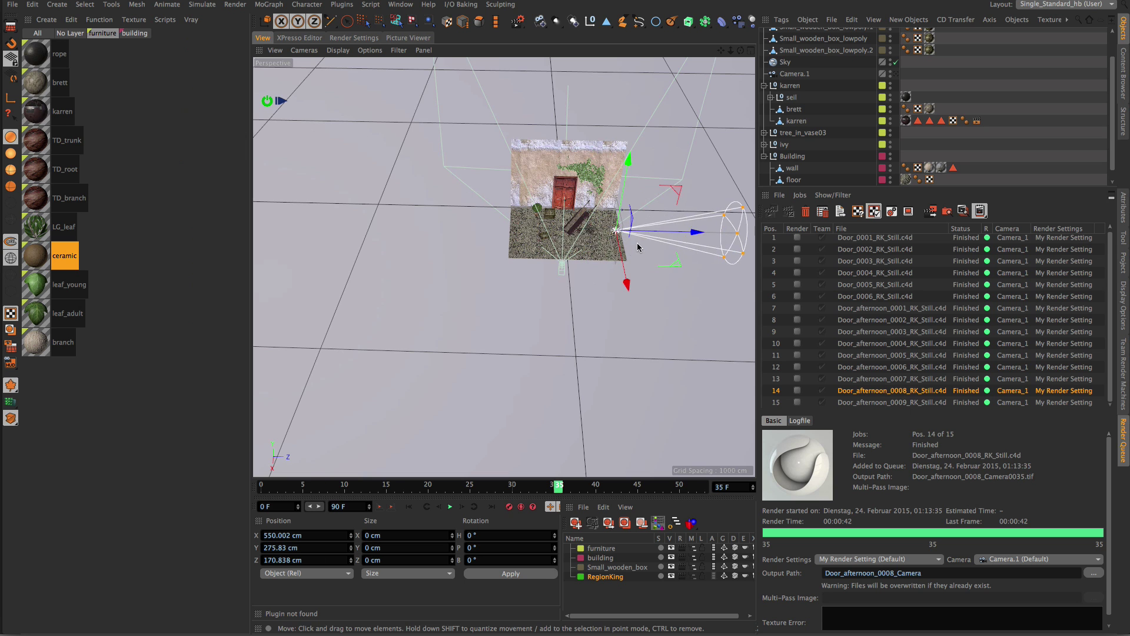
# Rotate the spot light to a heading of about 119° so it points at the house wall.
pyautogui.keyDown('alt'); pyautogui.moveTo(637, 247); pyautogui.dragTo(586, 261, button='middle'); pyautogui.keyUp('alt')
pyautogui.scroll(2, 454, 273)
pyautogui.press('r')
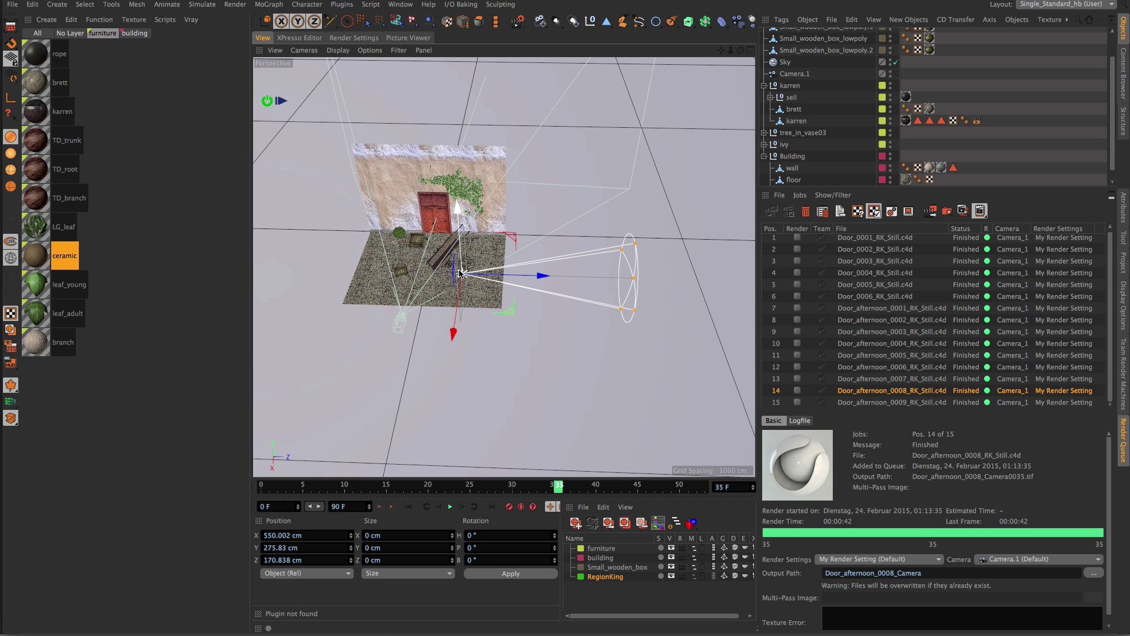
pyautogui.moveTo(481, 304); pyautogui.dragTo(503, 217)
pyautogui.click(469, 265)
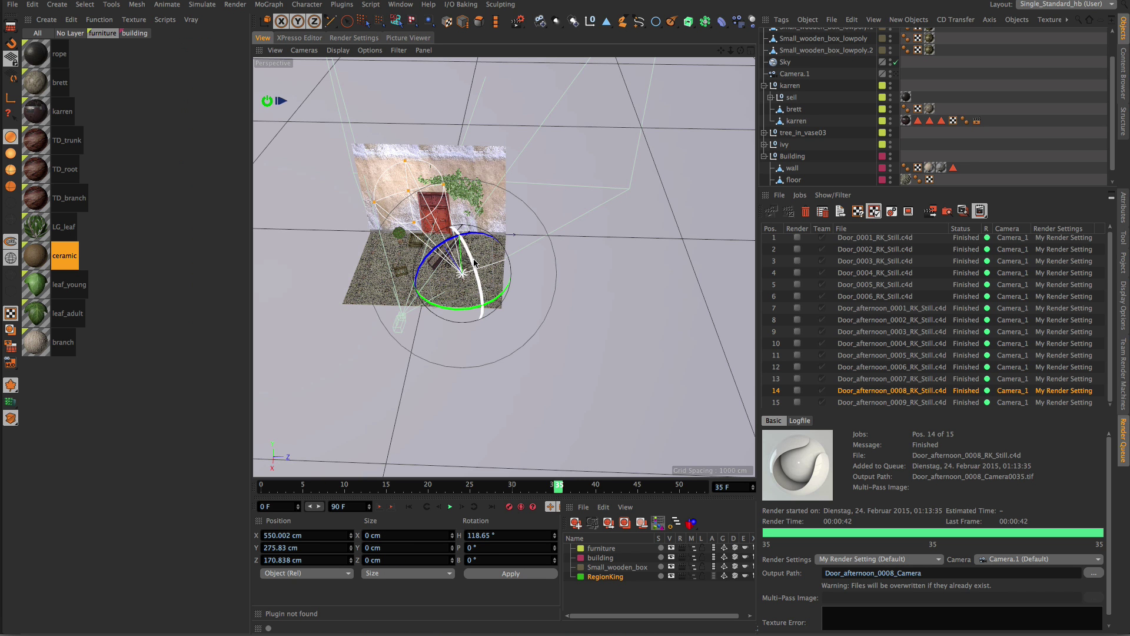
pyautogui.click(462, 274)
# Move the spot light to about X 651, Y 438, Z 583 cm and rotate it to about H 139°, P -29°, B -13°.
pyautogui.keyDown('alt'); pyautogui.moveTo(458, 242); pyautogui.dragTo(393, 252); pyautogui.keyUp('alt')
pyautogui.press('e')
pyautogui.moveTo(445, 276); pyautogui.dragTo(458, 252)
pyautogui.press('r')
pyautogui.scroll(4, 421, 250)
pyautogui.moveTo(369, 264); pyautogui.dragTo(488, 200)
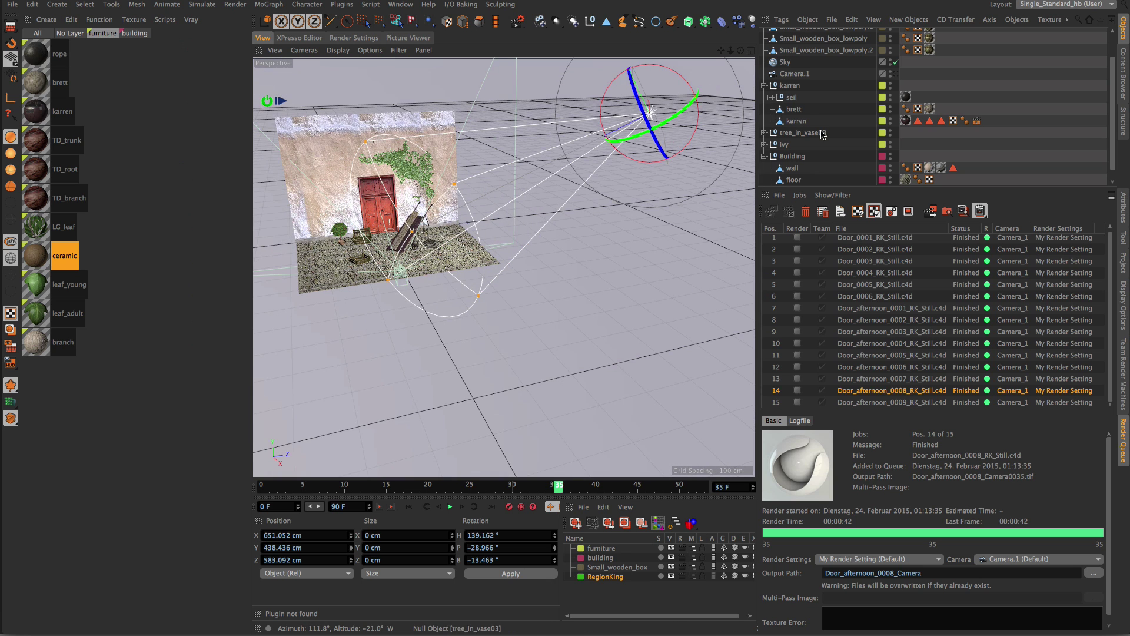
# Duplicate the ivy object and move the copy to about X 504, Y 60, Z 297 cm, near the spot light's beam.
pyautogui.click(784, 146)
pyautogui.moveTo(782, 145); pyautogui.dragTo(785, 142)
pyautogui.press('e')
pyautogui.moveTo(471, 217); pyautogui.dragTo(650, 157)
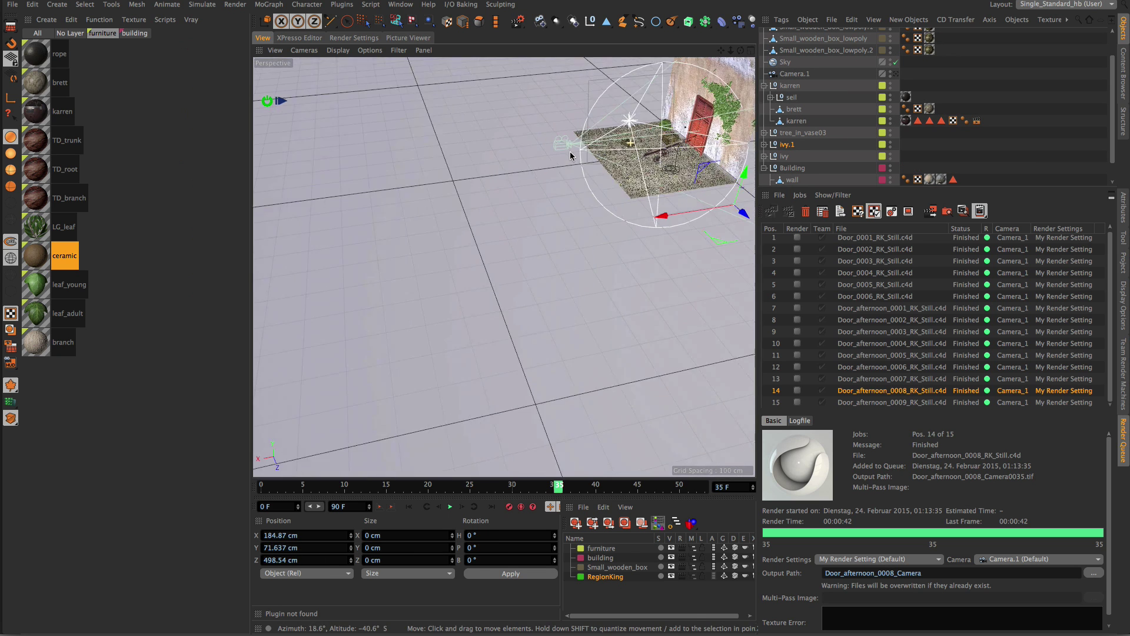
pyautogui.keyDown('alt'); pyautogui.moveTo(570, 151); pyautogui.dragTo(633, 126); pyautogui.keyUp('alt')
pyautogui.keyDown('alt'); pyautogui.moveTo(633, 127); pyautogui.dragTo(560, 167, button='middle'); pyautogui.keyUp('alt')
pyautogui.moveTo(565, 192); pyautogui.dragTo(648, 213)
pyautogui.keyDown('alt'); pyautogui.moveTo(675, 139); pyautogui.dragTo(714, 134); pyautogui.keyUp('alt')
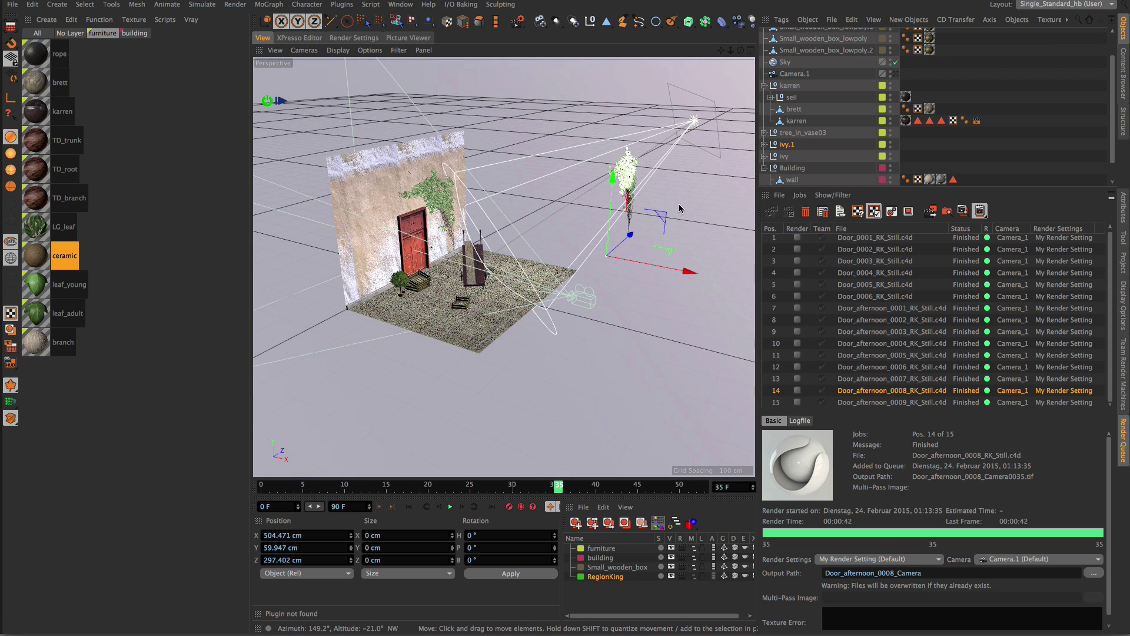
# Rotate the ivy copy to about H 17°, P -7°, B -4° and move it to about X 565, Y 79, Z 111 cm.
pyautogui.press('r')
pyautogui.moveTo(612, 283); pyautogui.dragTo(639, 273)
pyautogui.press('e')
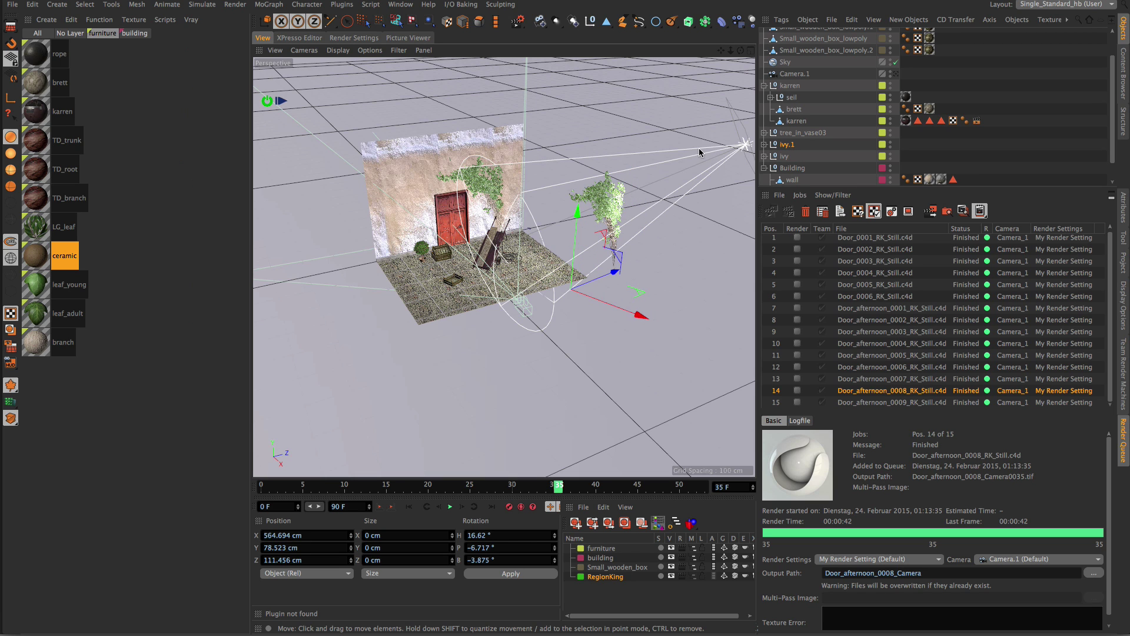
# Select the spot light and set its shadow type to Area.
pyautogui.click(744, 144)
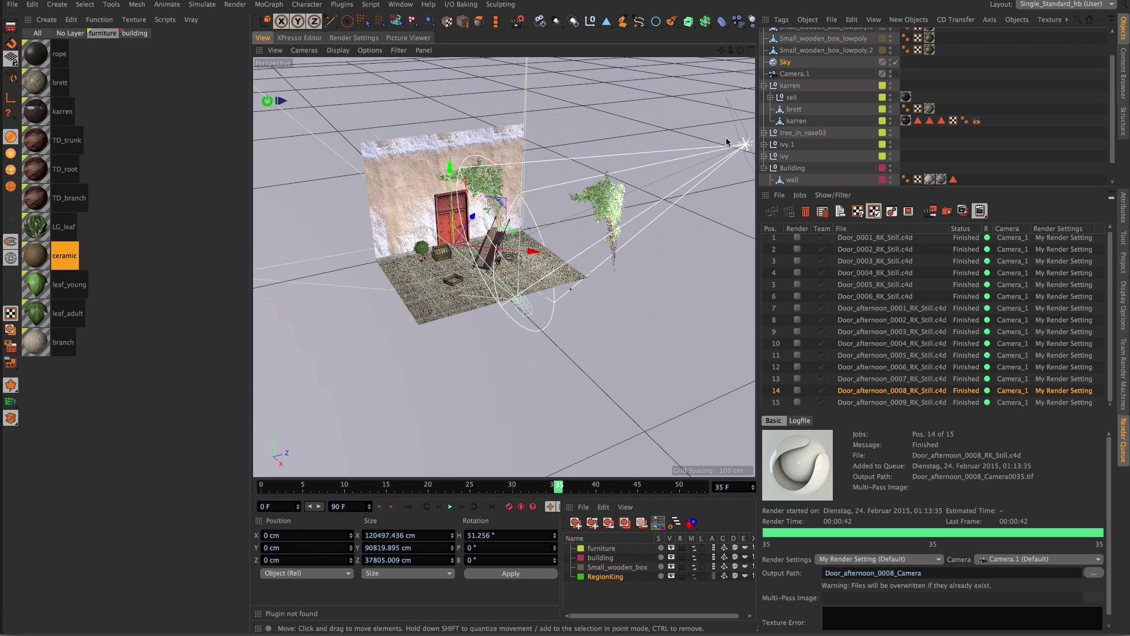
pyautogui.click(745, 146)
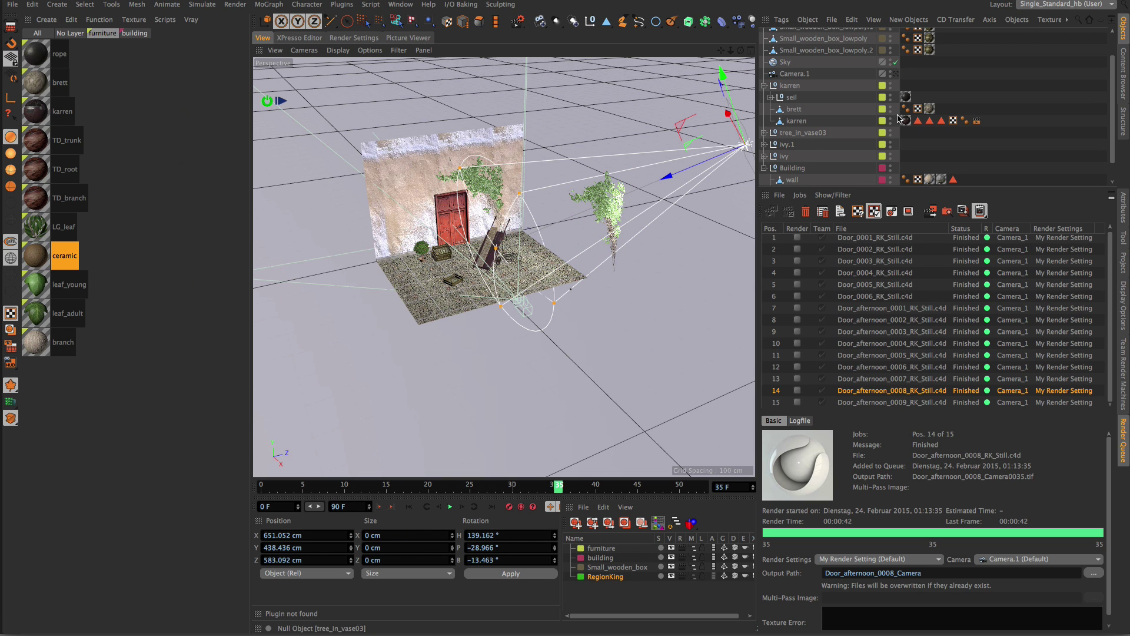
pyautogui.click(1121, 209)
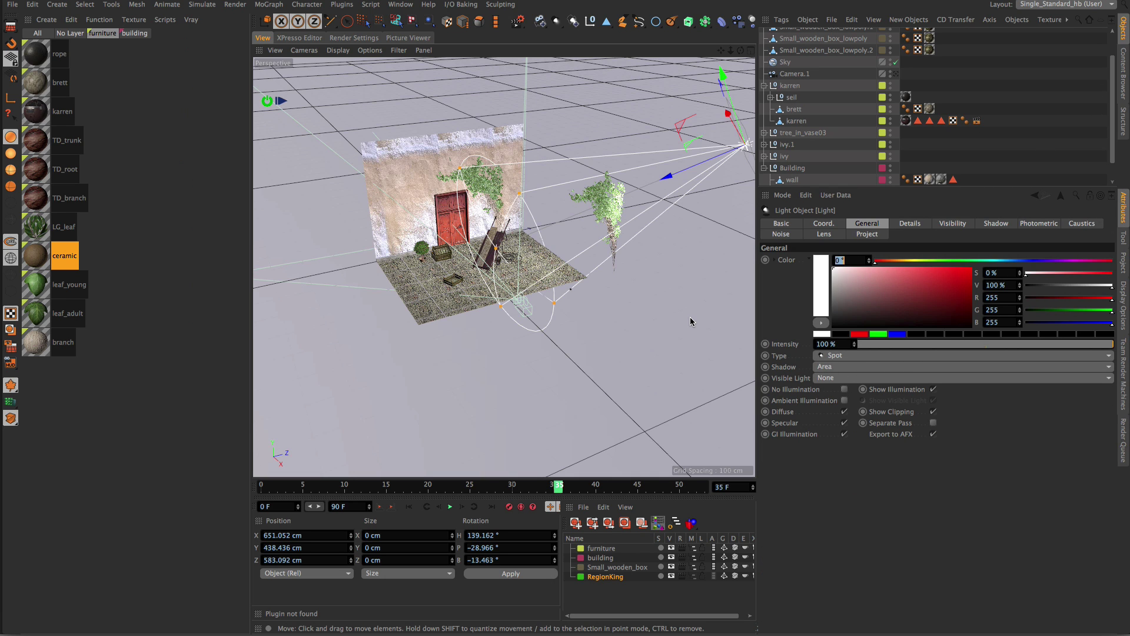
# Return to the Camera.1 view and start the Door_afternoon_0010 still render in the render queue.
pyautogui.press('super+z')
pyautogui.press('super+z')
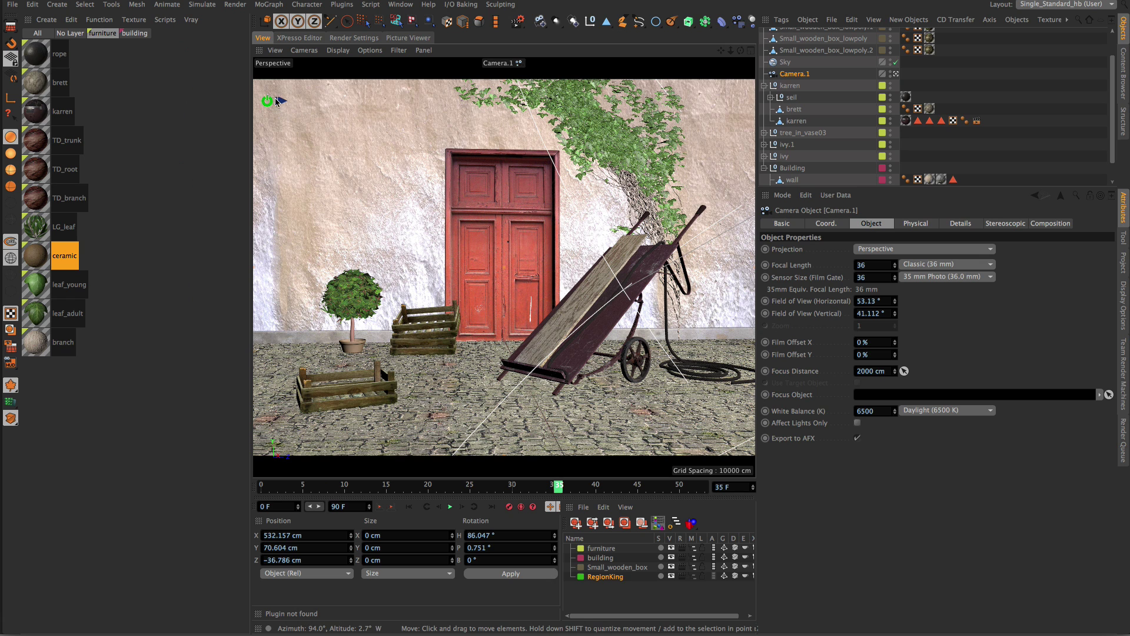
pyautogui.click(281, 101)
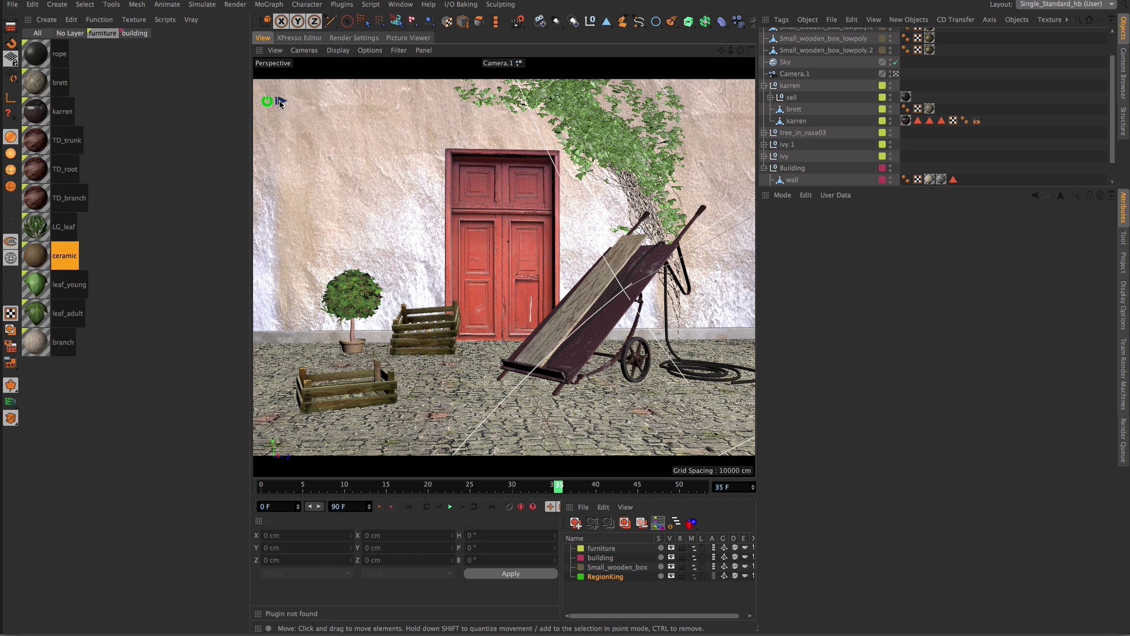
pyautogui.click(1124, 452)
pyautogui.scroll(-2, 946, 345)
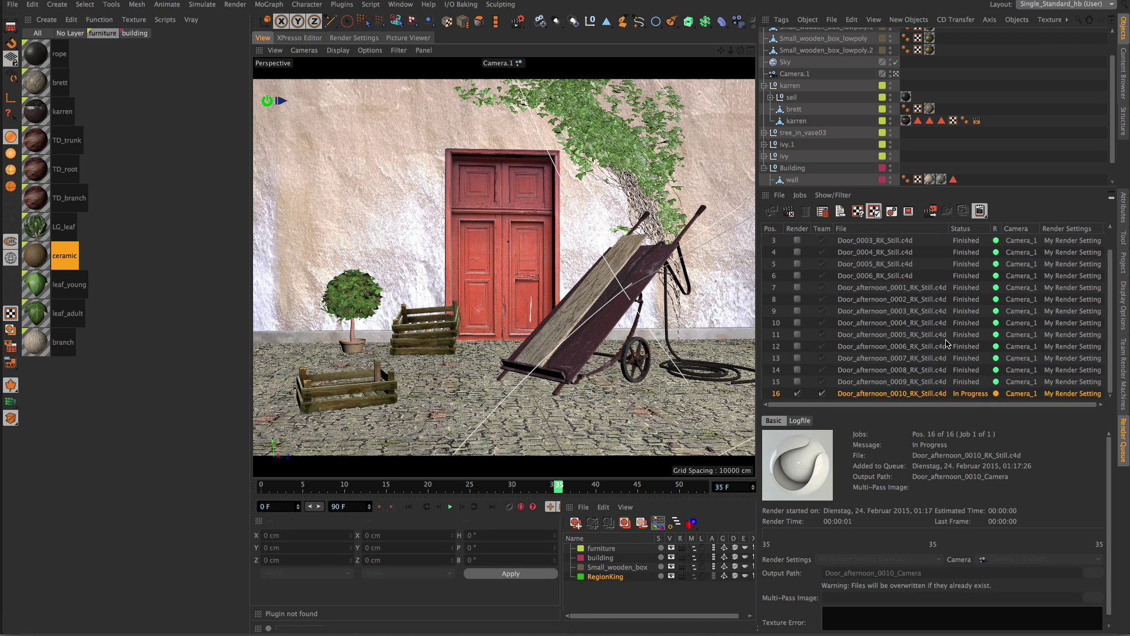
# Open the finished Door_afternoon_0009 render and examine the potted tree's leaves and ceramic pot up close.
pyautogui.click(912, 382)
pyautogui.scroll(5, 350, 299)
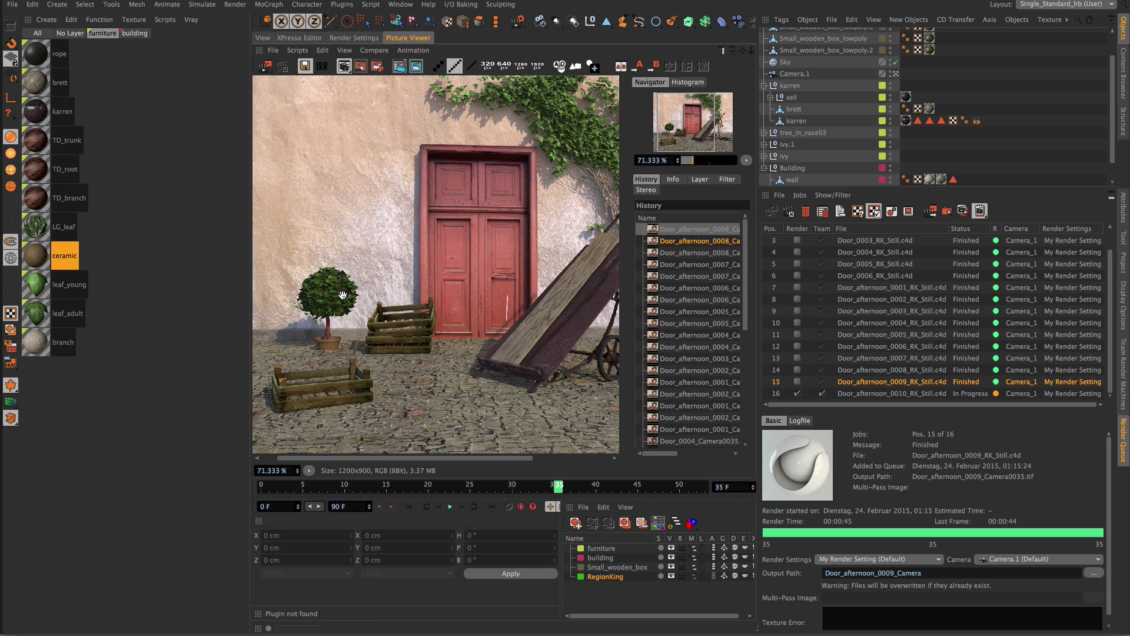
pyautogui.moveTo(333, 319); pyautogui.dragTo(444, 211)
pyautogui.scroll(4, 444, 210)
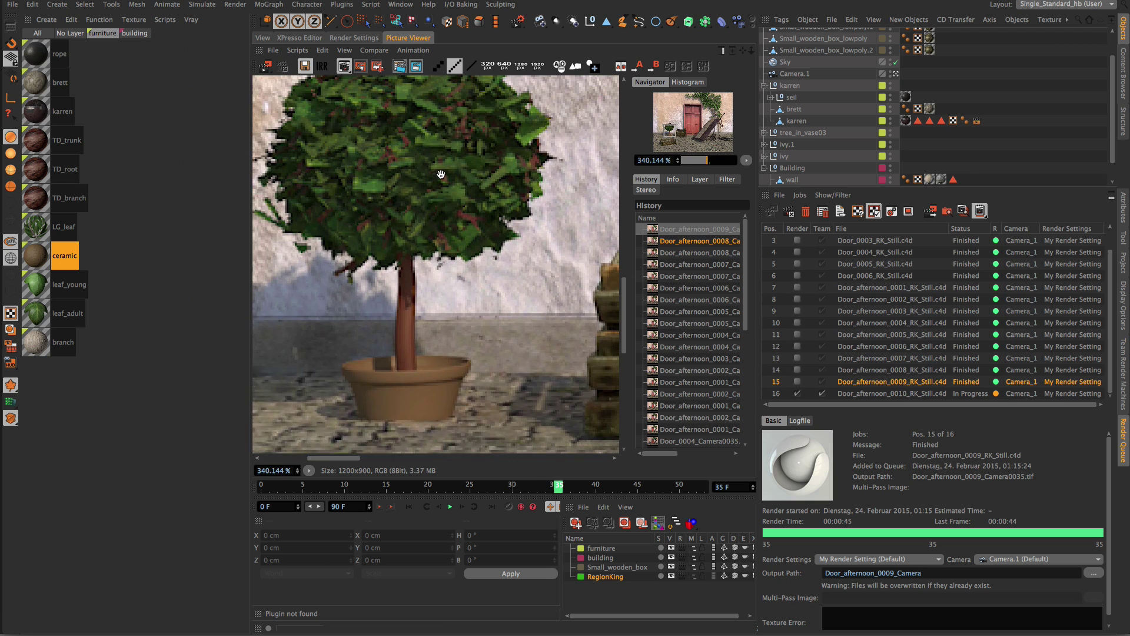
# Compare the tree's foliage in the Door_afternoon_0009 render with the earlier 0007 and 0006 renders.
pyautogui.click(675, 277)
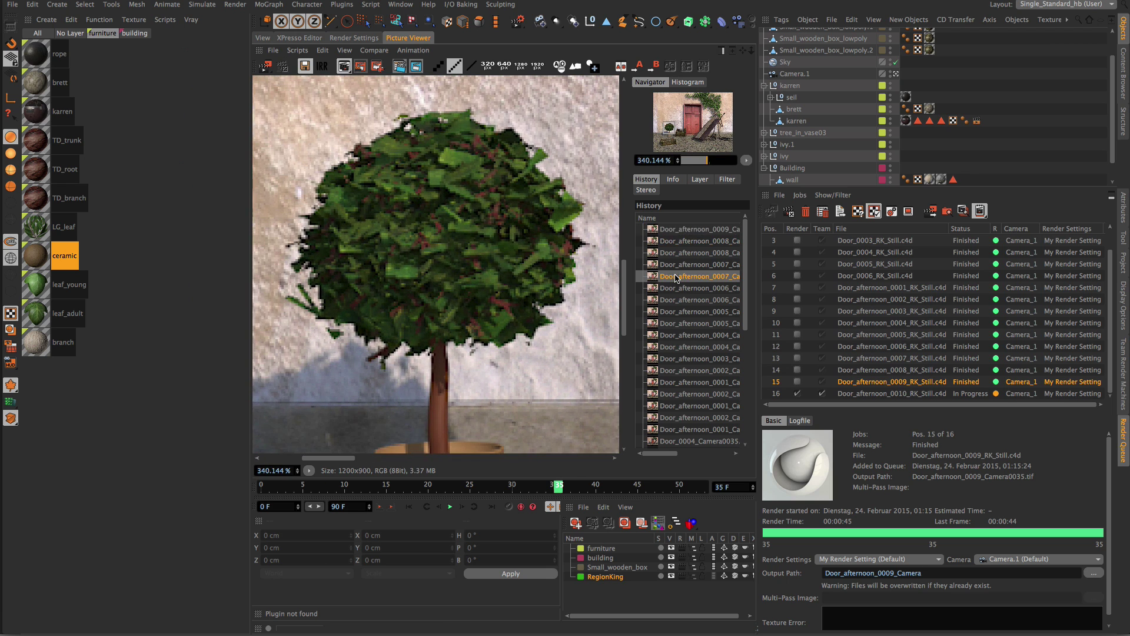
pyautogui.click(681, 229)
pyautogui.click(681, 277)
pyautogui.click(674, 231)
pyautogui.click(669, 293)
pyautogui.click(669, 231)
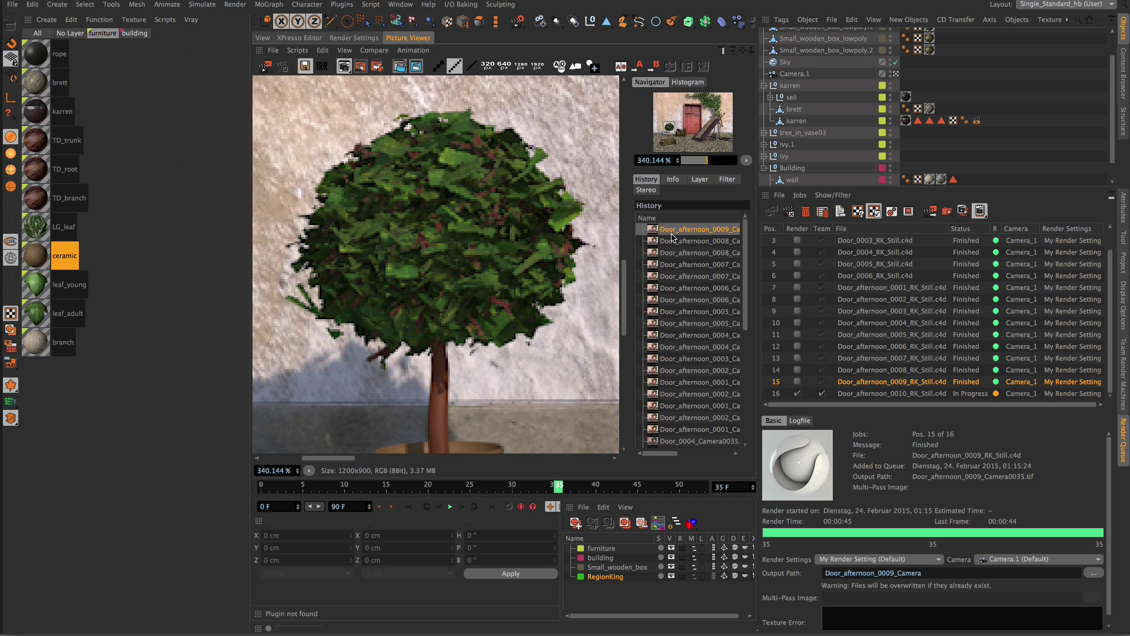
pyautogui.click(676, 291)
pyautogui.click(669, 231)
pyautogui.moveTo(482, 271); pyautogui.dragTo(477, 213)
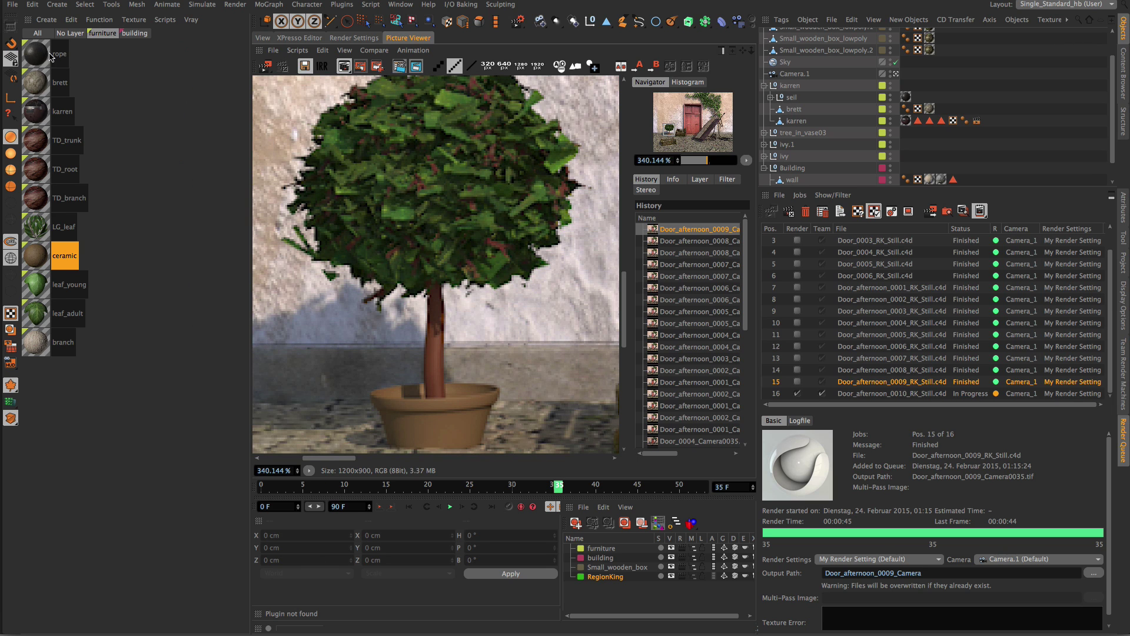
# Set the Illumination of the LG_leaf material's luminance shader to 35%.
pyautogui.doubleClick(43, 221)
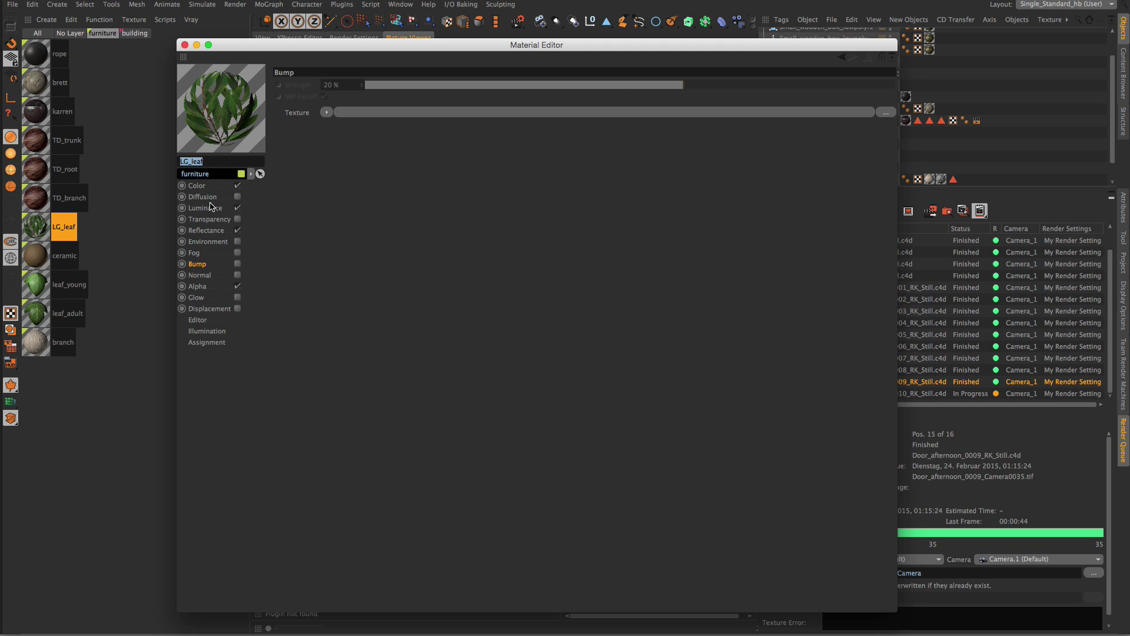
pyautogui.click(206, 208)
pyautogui.click(380, 184)
pyautogui.moveTo(368, 209); pyautogui.dragTo(326, 195)
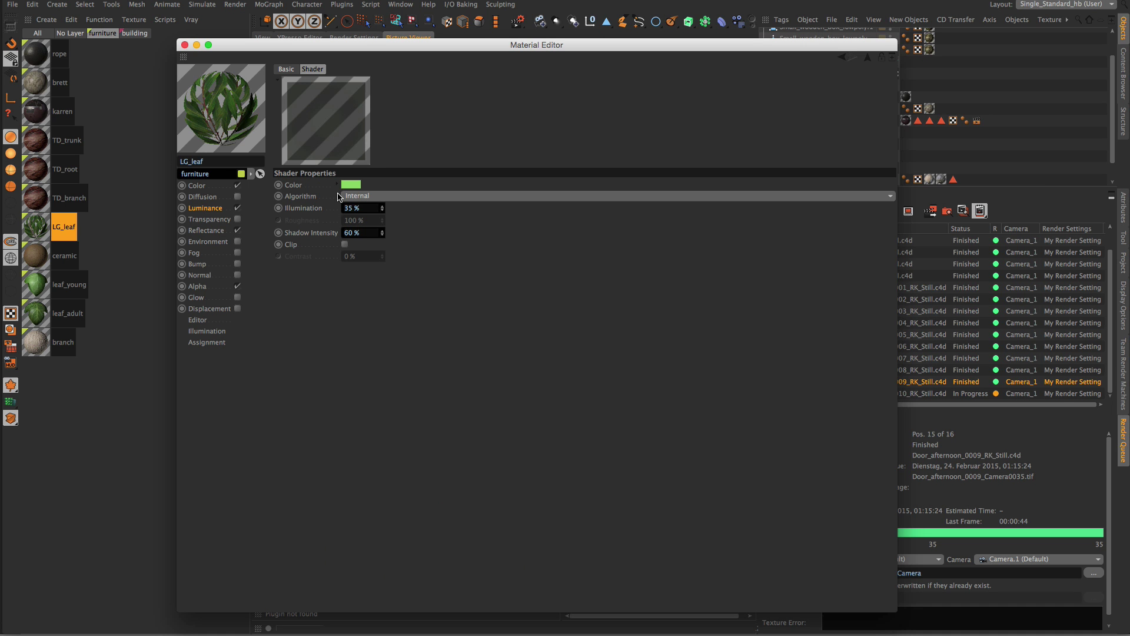
pyautogui.write('35')
pyautogui.press('Return')
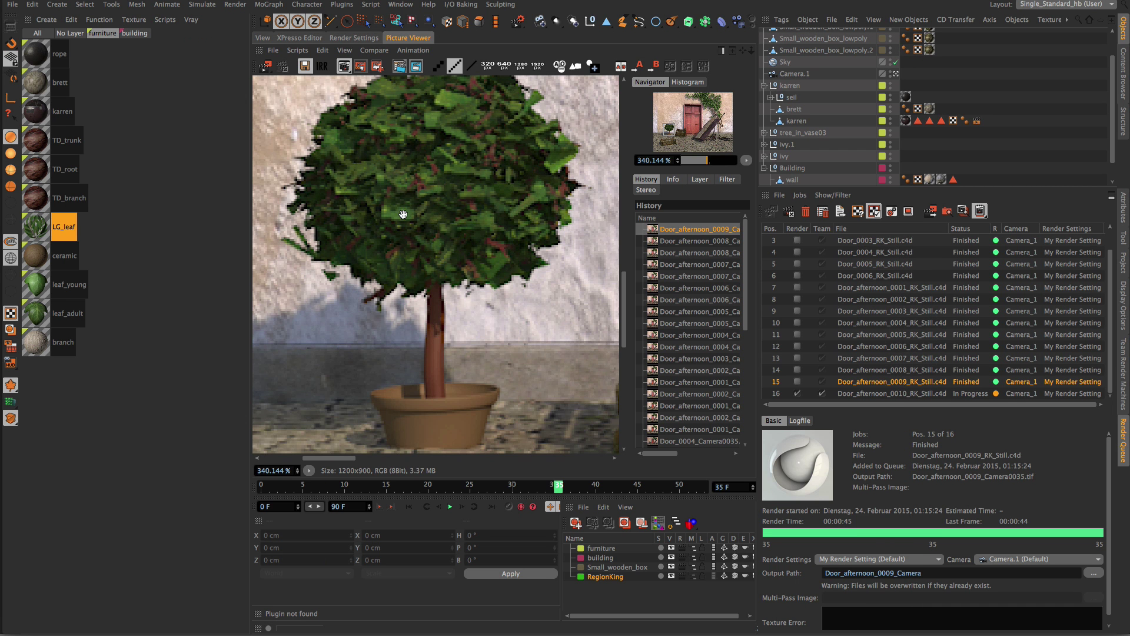
# Examine the tree and the whole scene in the Door_afternoon_0009 render, and check the Door_afternoon_0010 job in the render queue.
pyautogui.scroll(4, 456, 241)
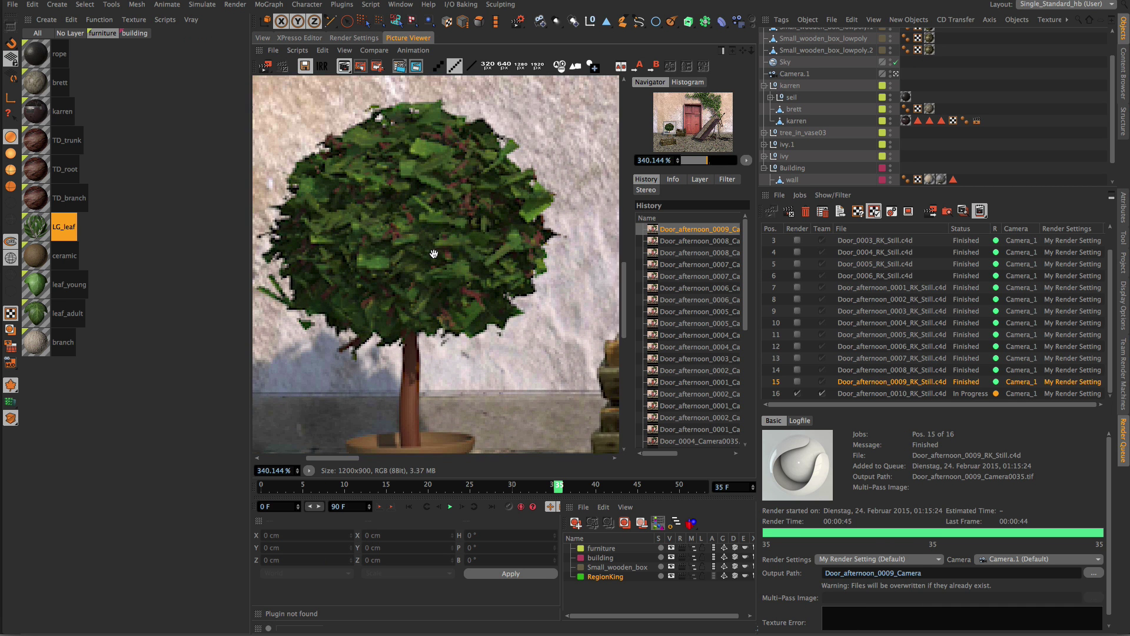
pyautogui.scroll(-4, 456, 241)
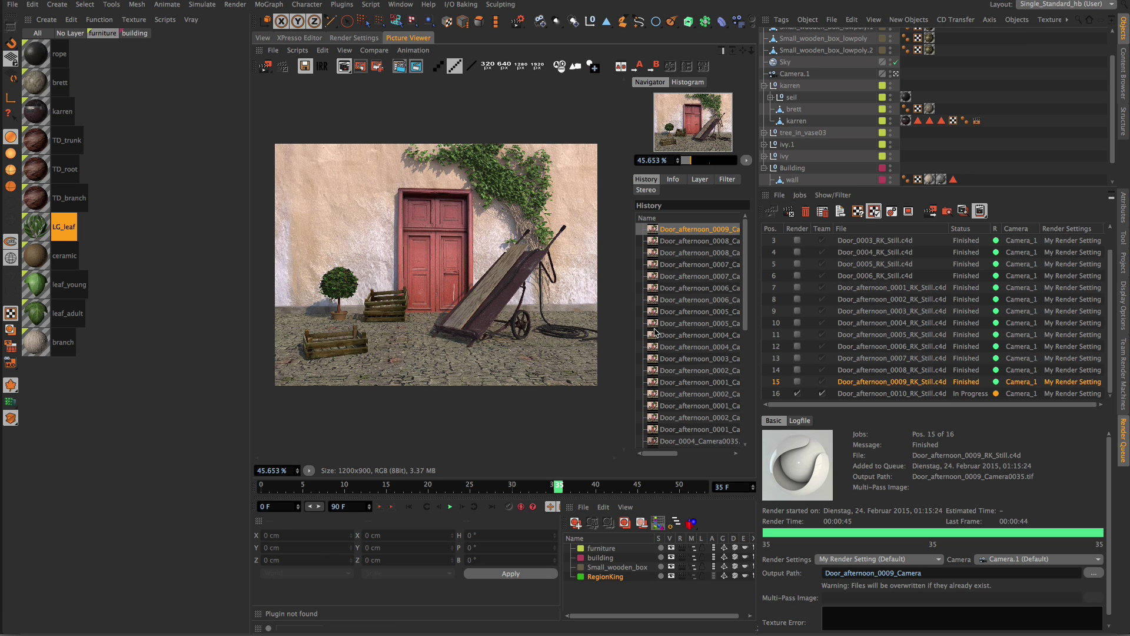
pyautogui.click(920, 393)
pyautogui.click(917, 381)
pyautogui.click(873, 393)
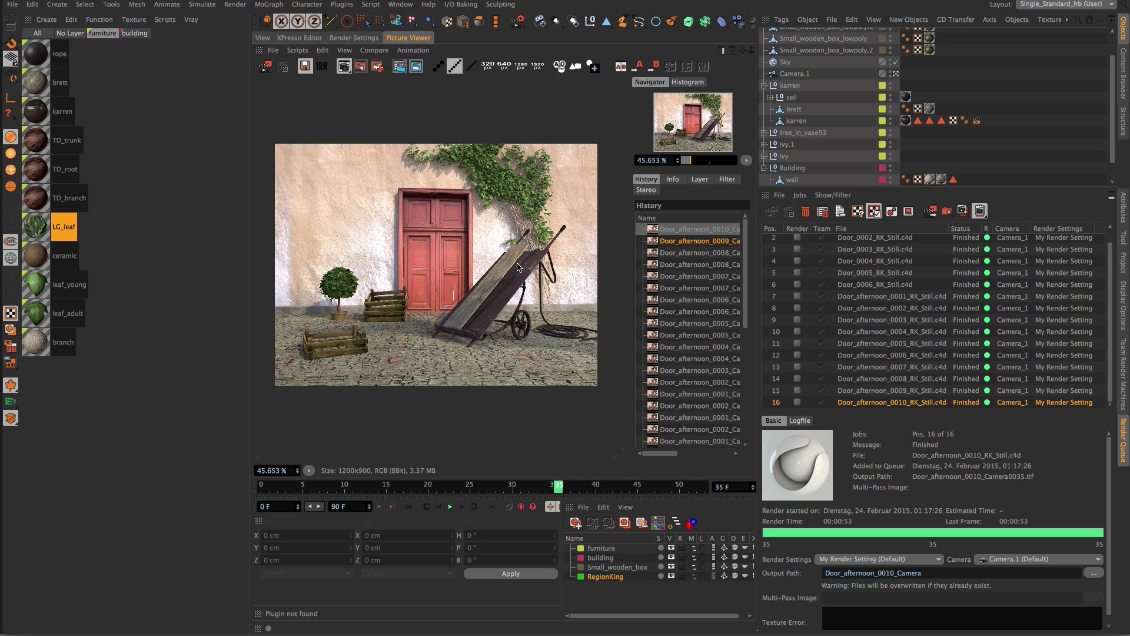
# Rename the spot light object as shadow.
pyautogui.scroll(-2, 800, 129)
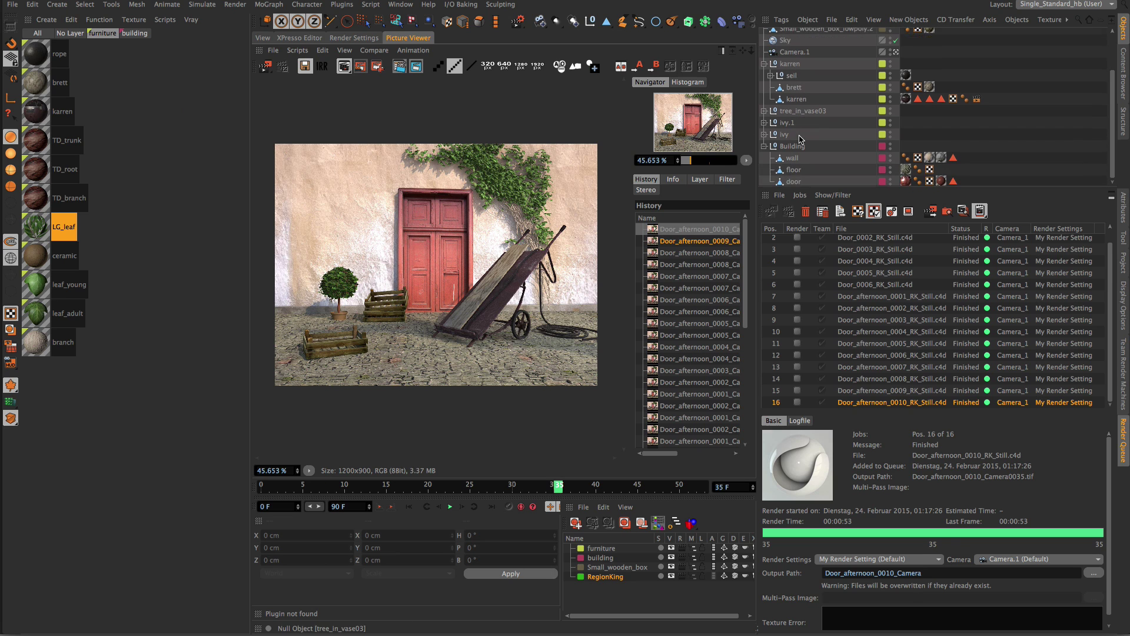
pyautogui.scroll(5, 801, 134)
pyautogui.click(781, 34)
pyautogui.doubleClick(790, 36)
pyautogui.write('sh')
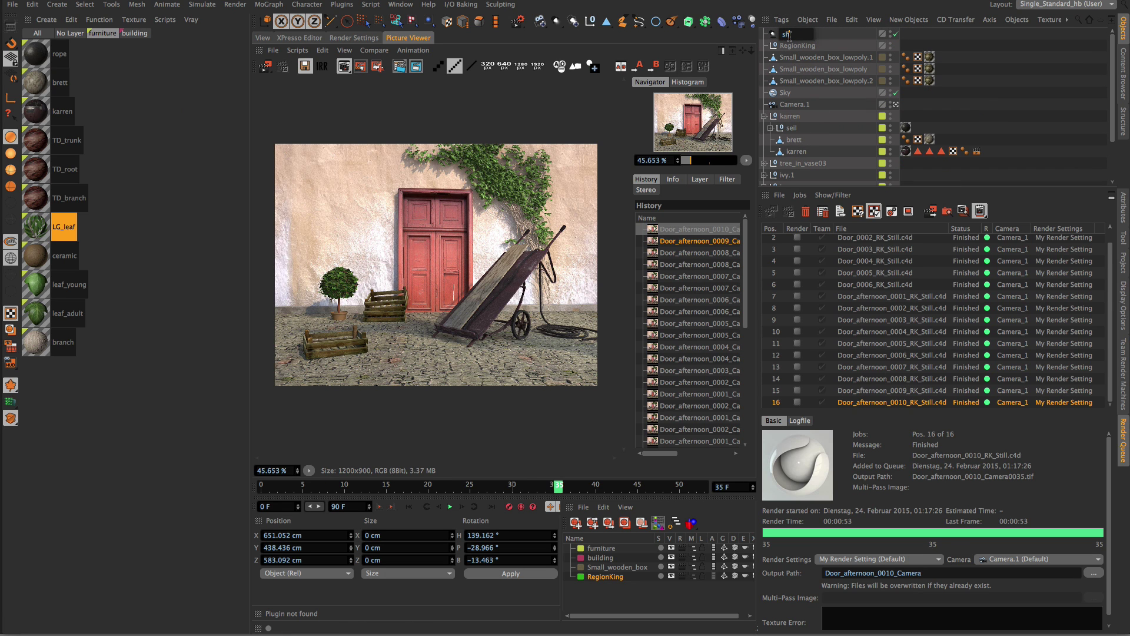
pyautogui.write('adwo')
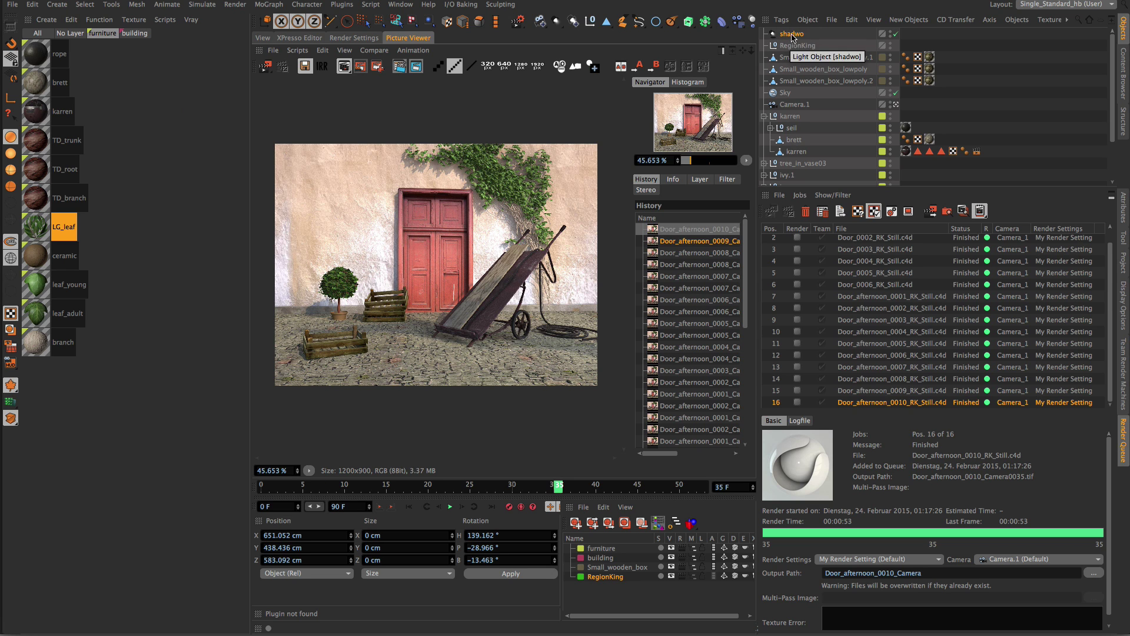
pyautogui.press('Return')
pyautogui.write('shadow')
pyautogui.press('Return')
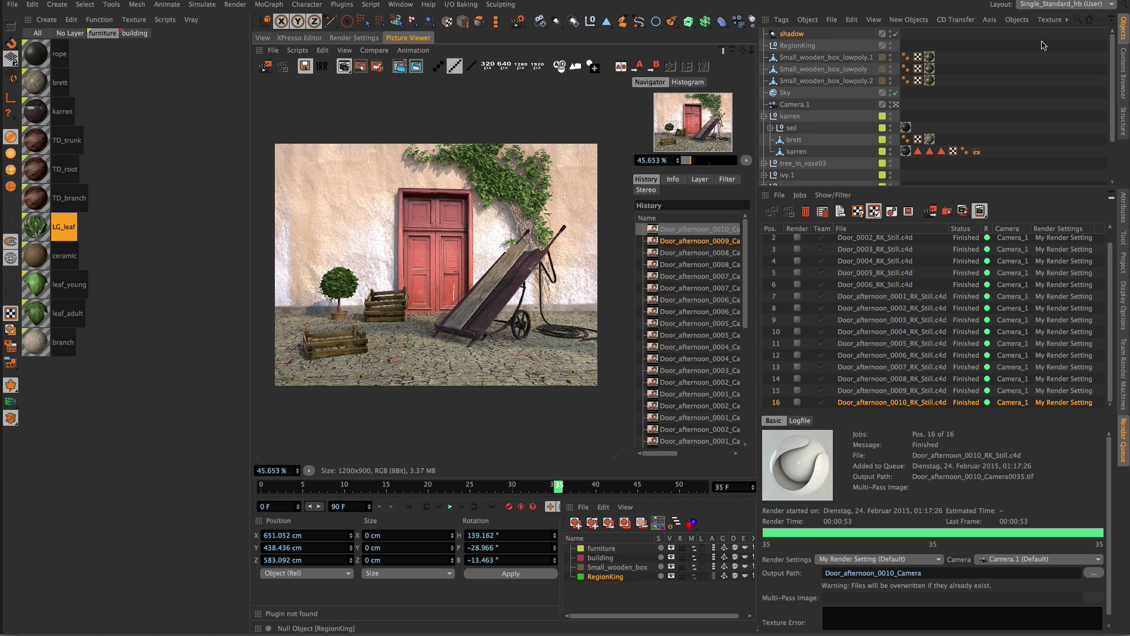
# Lower the shadow light's intensity to 20% with Diffuse enabled, and adjust the density of its area shadow.
pyautogui.click(1121, 209)
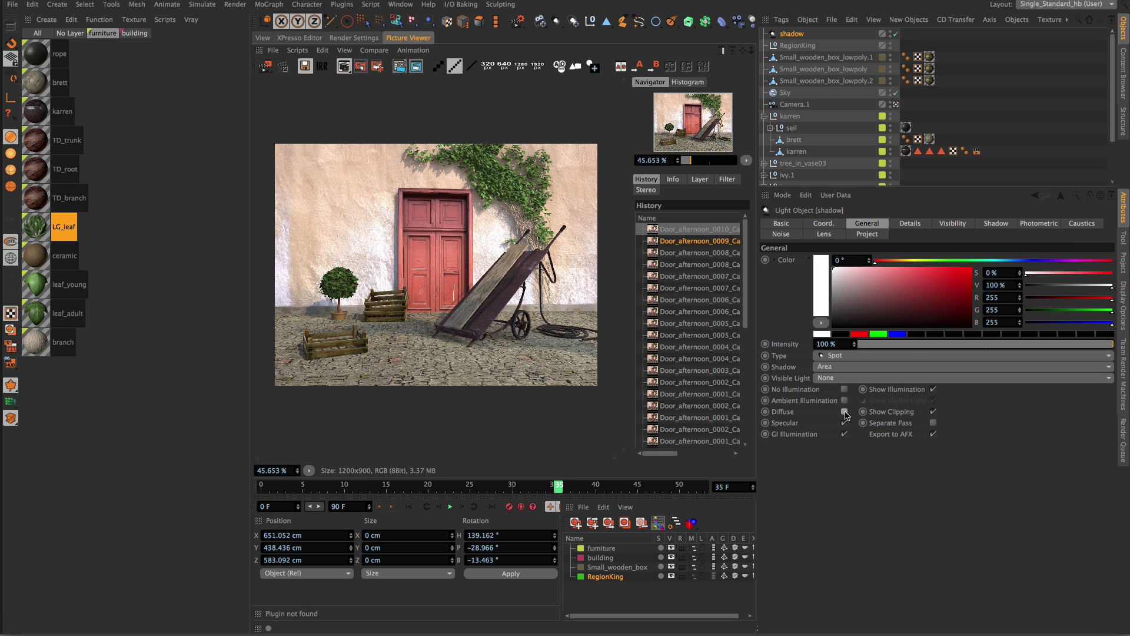
pyautogui.click(784, 413)
pyautogui.click(914, 344)
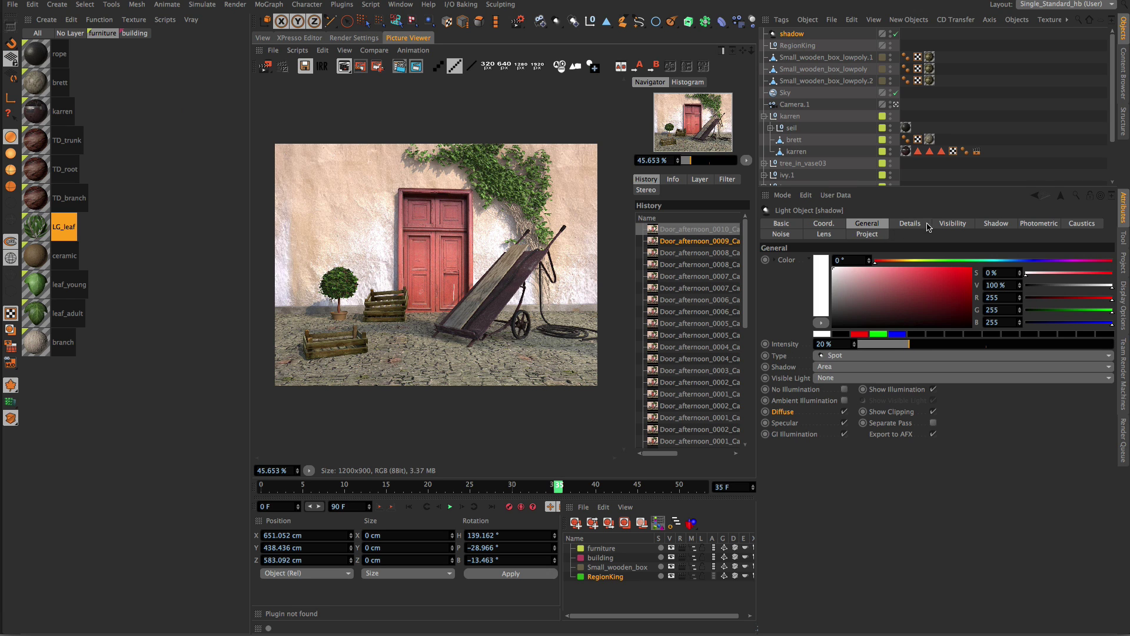
pyautogui.click(991, 224)
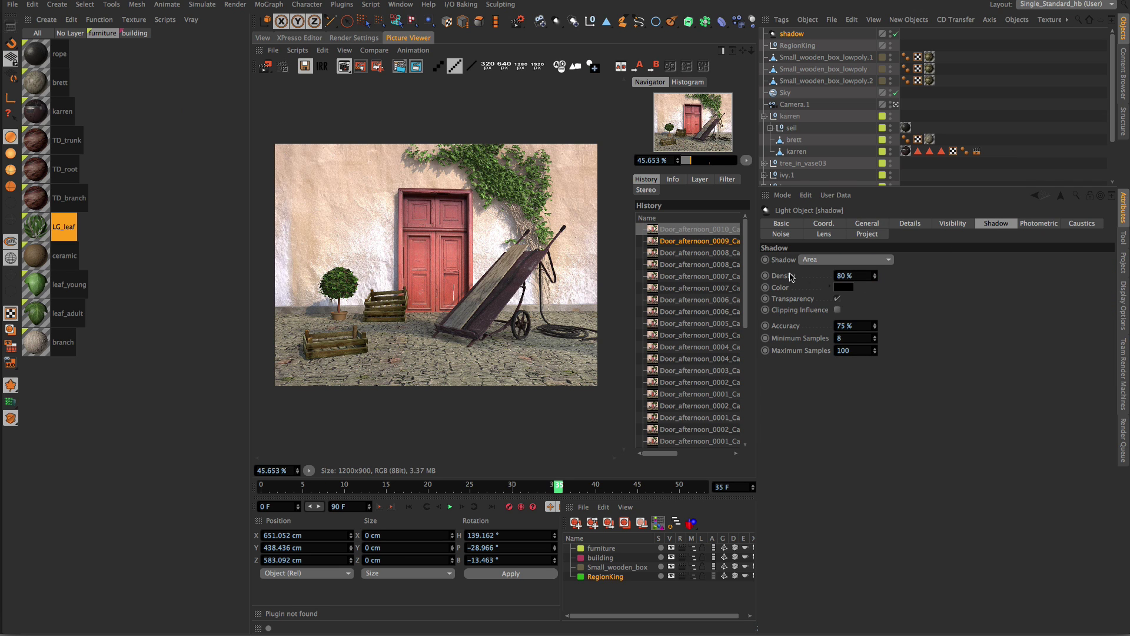
pyautogui.moveTo(859, 276); pyautogui.dragTo(816, 260)
pyautogui.write('14')
pyautogui.click(1027, 120)
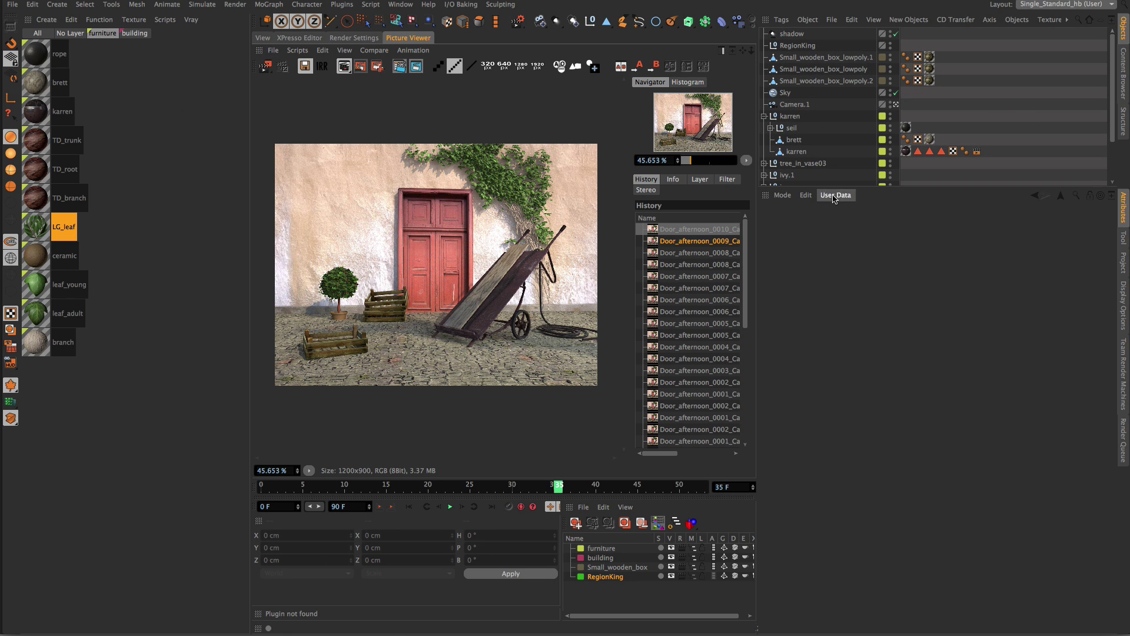
# Replace the default specular of the cart board's brett material with a GGX reflectance layer at 30% roughness.
pyautogui.scroll(2, 497, 264)
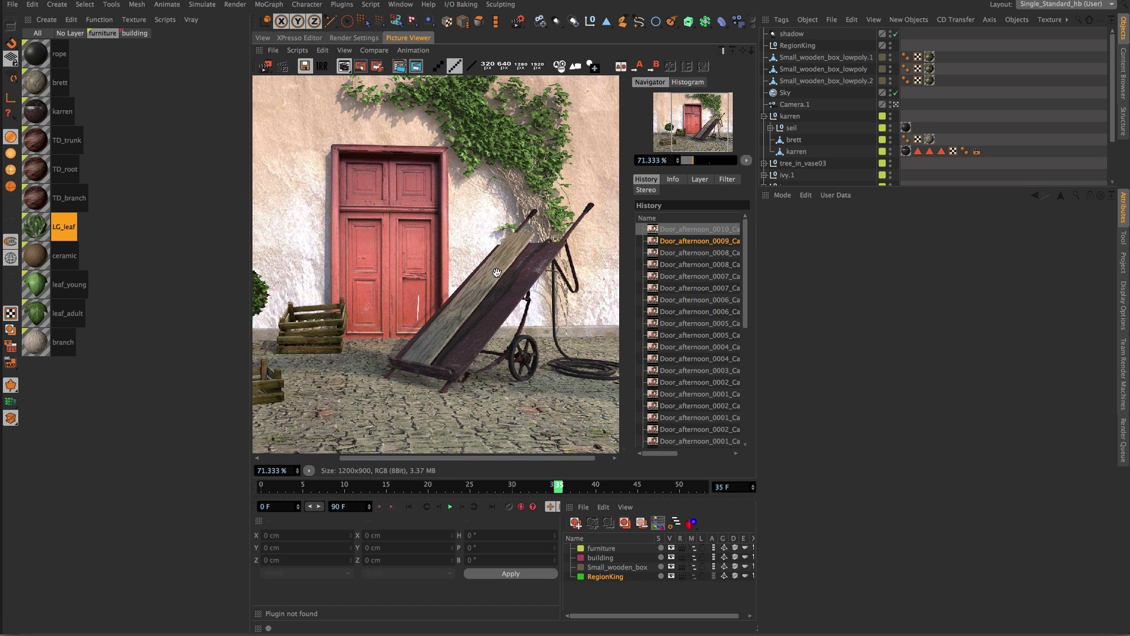
pyautogui.scroll(5, 483, 282)
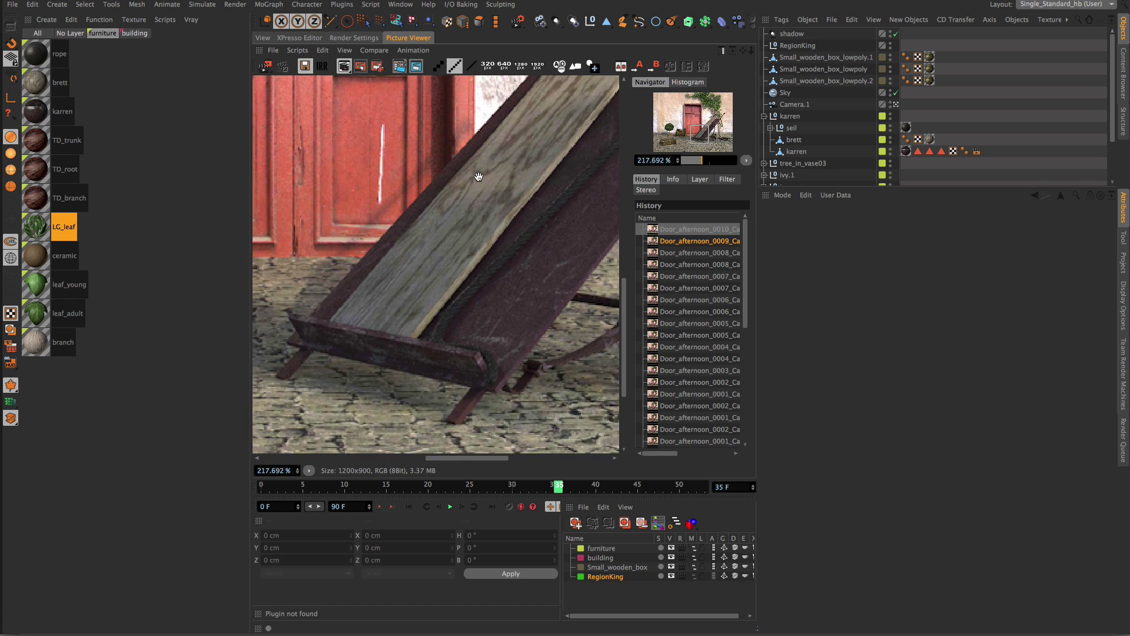
pyautogui.moveTo(478, 177); pyautogui.dragTo(473, 258)
pyautogui.moveTo(556, 209); pyautogui.dragTo(406, 280)
pyautogui.click(39, 83)
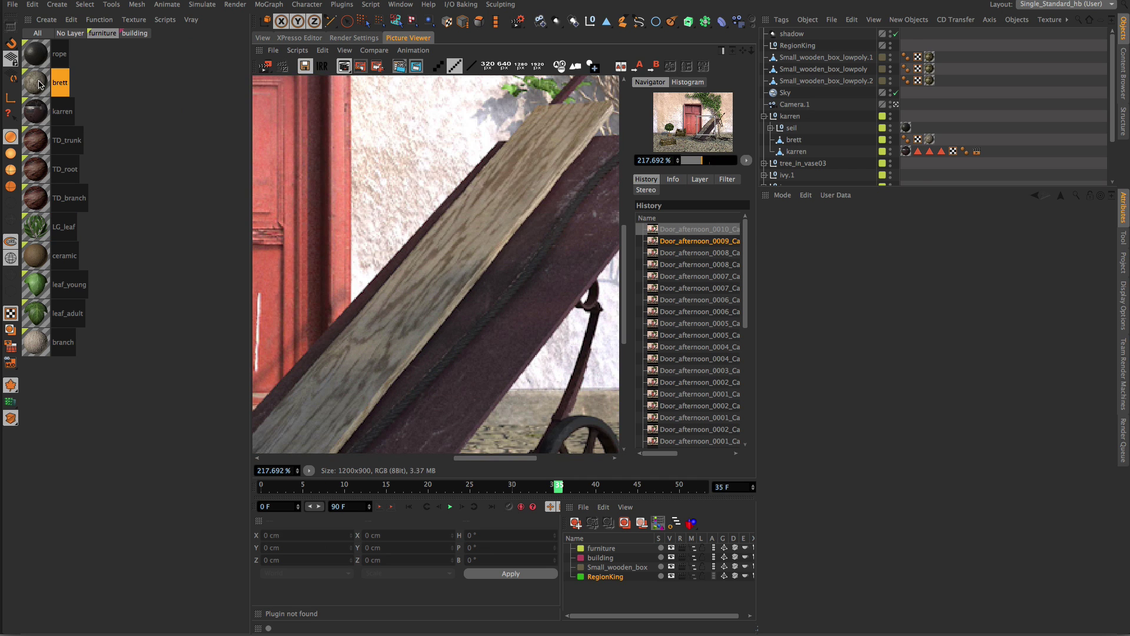
pyautogui.doubleClick(39, 83)
pyautogui.click(216, 231)
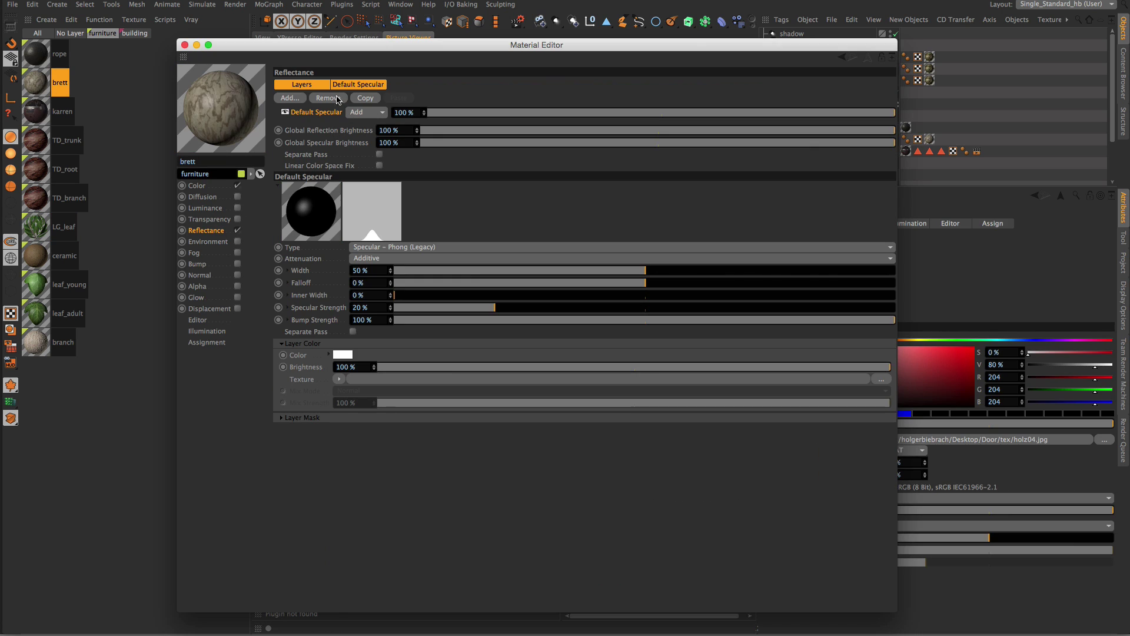
pyautogui.click(330, 98)
pyautogui.click(289, 97)
pyautogui.click(323, 113)
pyautogui.moveTo(440, 278); pyautogui.dragTo(531, 273)
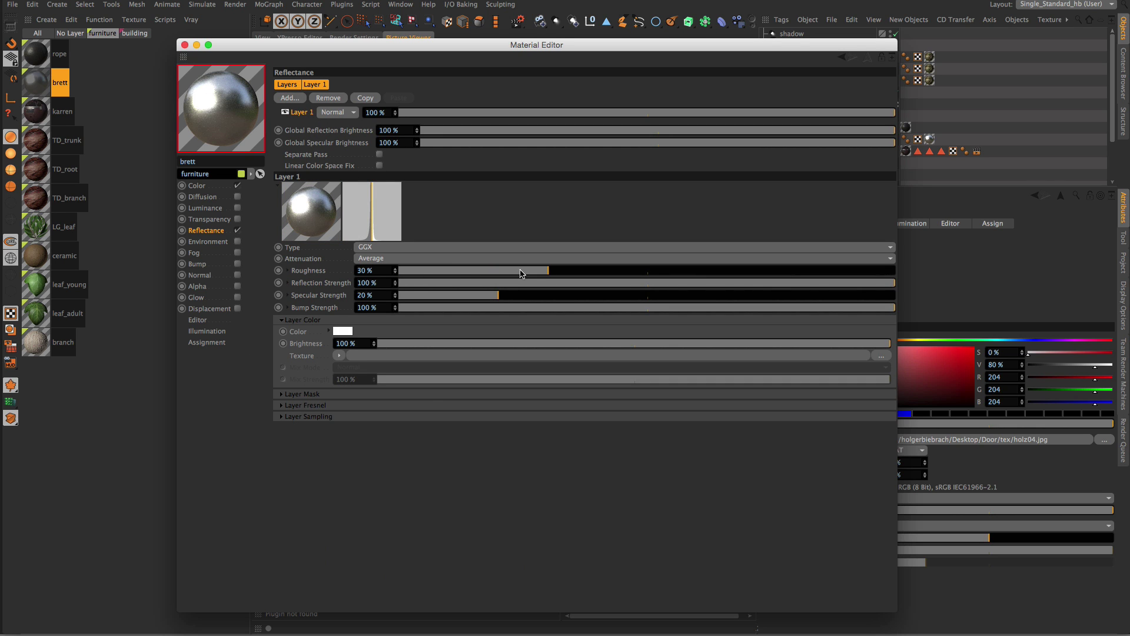
# Copy the brett material's holz04.jpg color texture into the layer mask of its reflectance Layer 1.
pyautogui.click(205, 184)
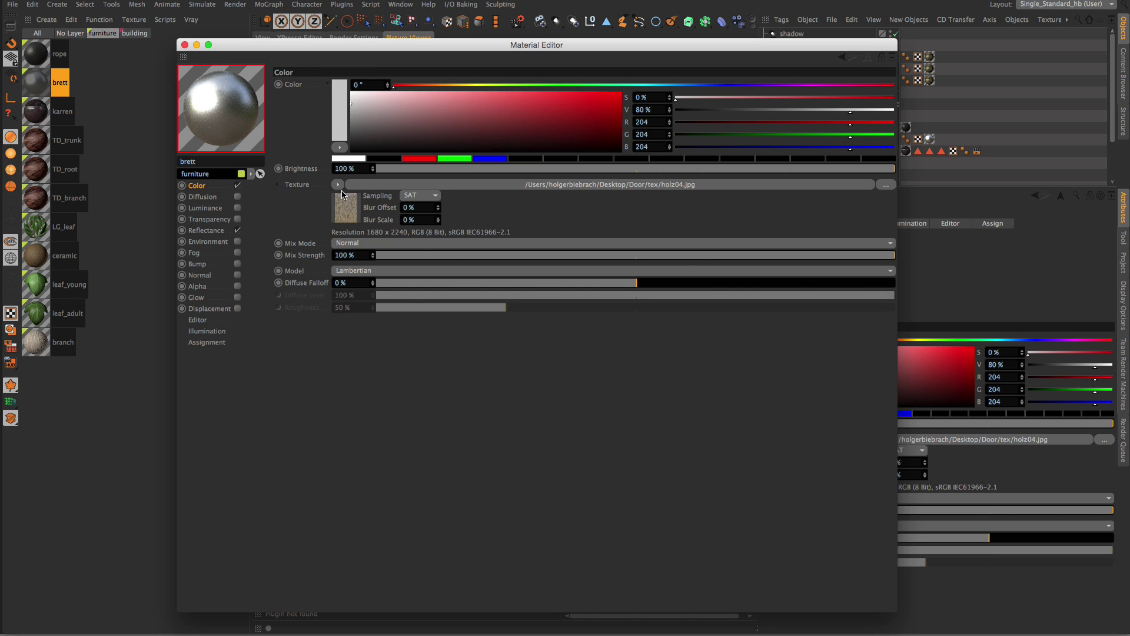
pyautogui.click(338, 184)
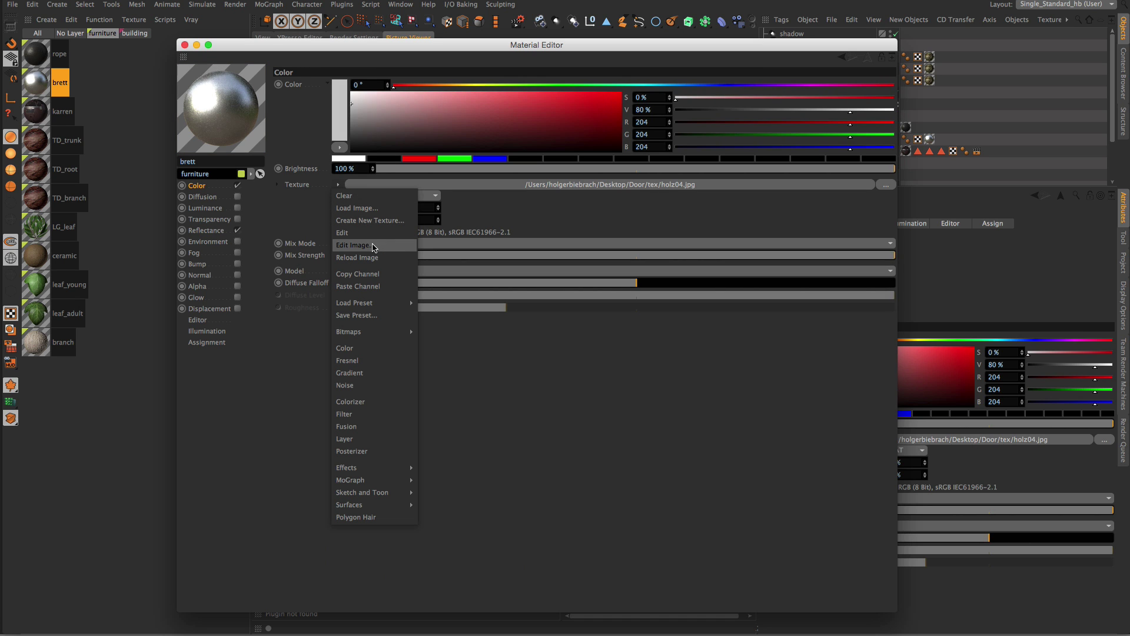
pyautogui.click(358, 274)
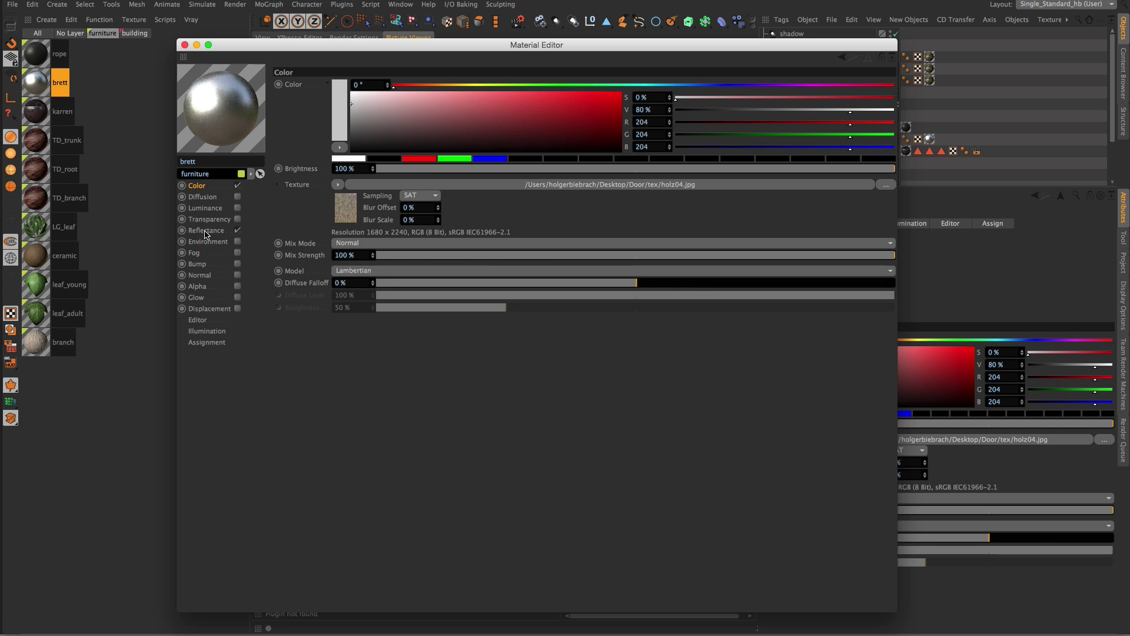
pyautogui.click(206, 230)
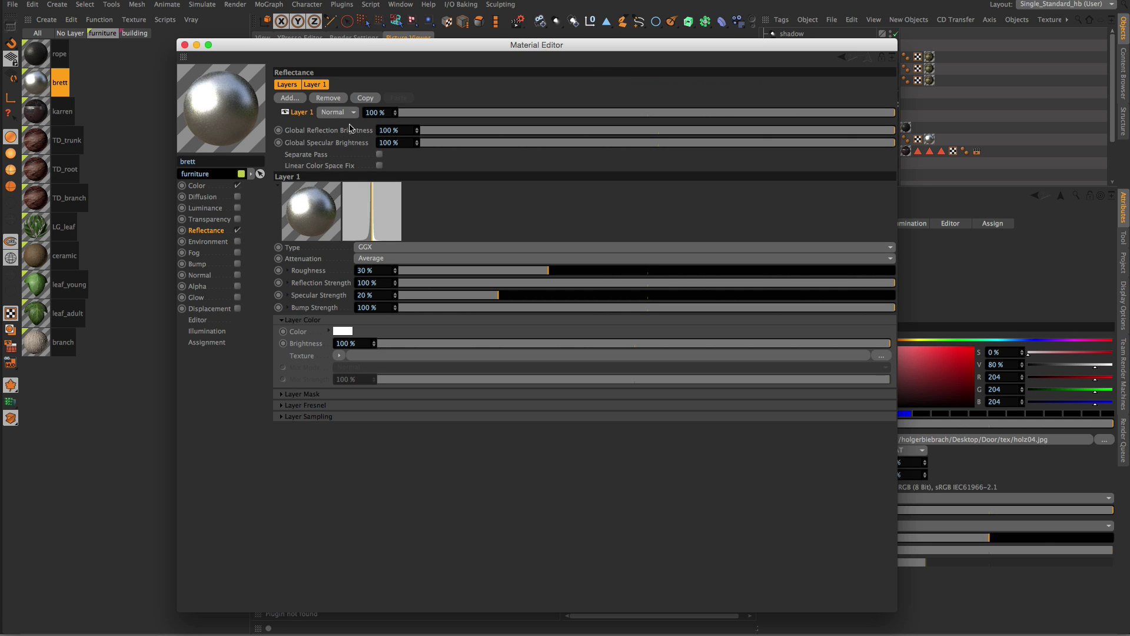
pyautogui.click(301, 395)
pyautogui.click(339, 434)
pyautogui.moveTo(399, 206)
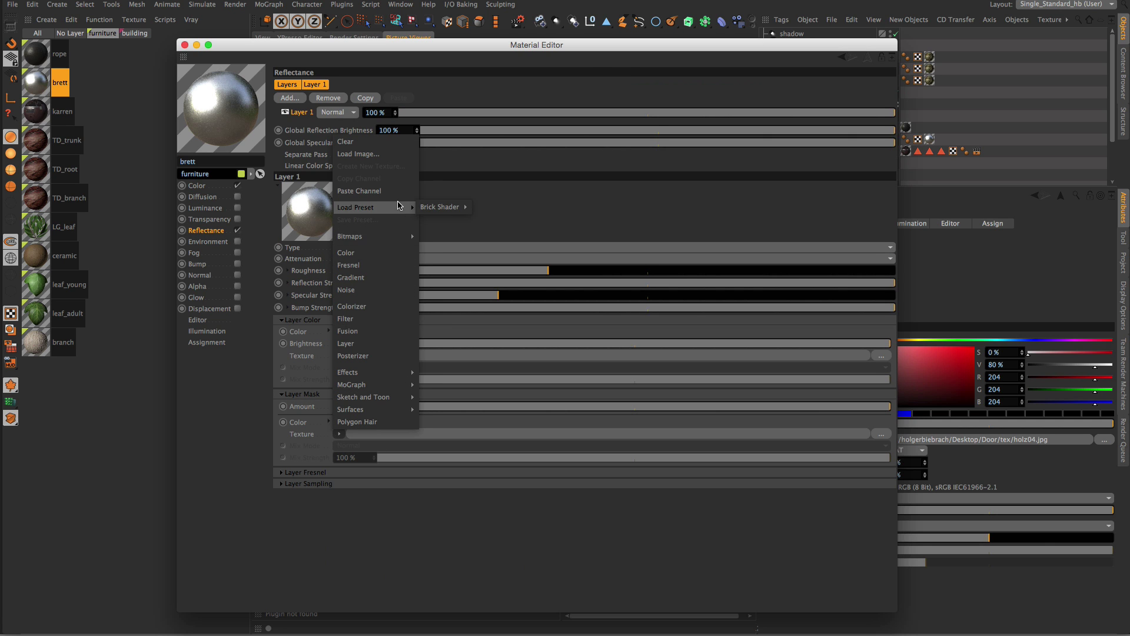
pyautogui.click(359, 191)
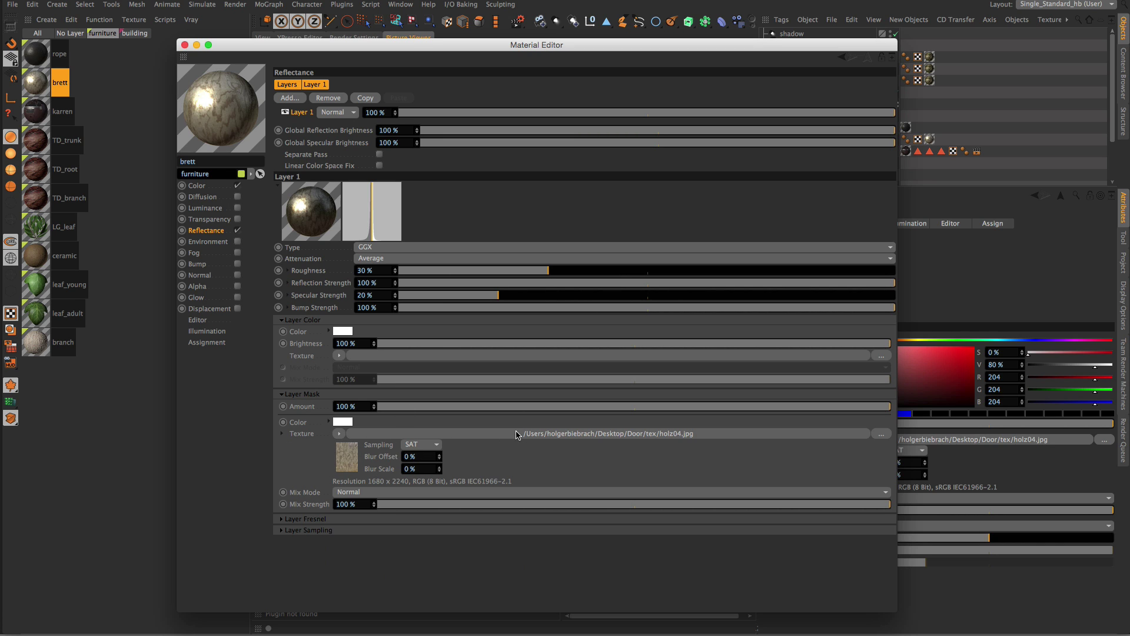
# Wrap the layer mask texture in a Filter shader with saturation at -100% and contrast at 36%.
pyautogui.click(339, 434)
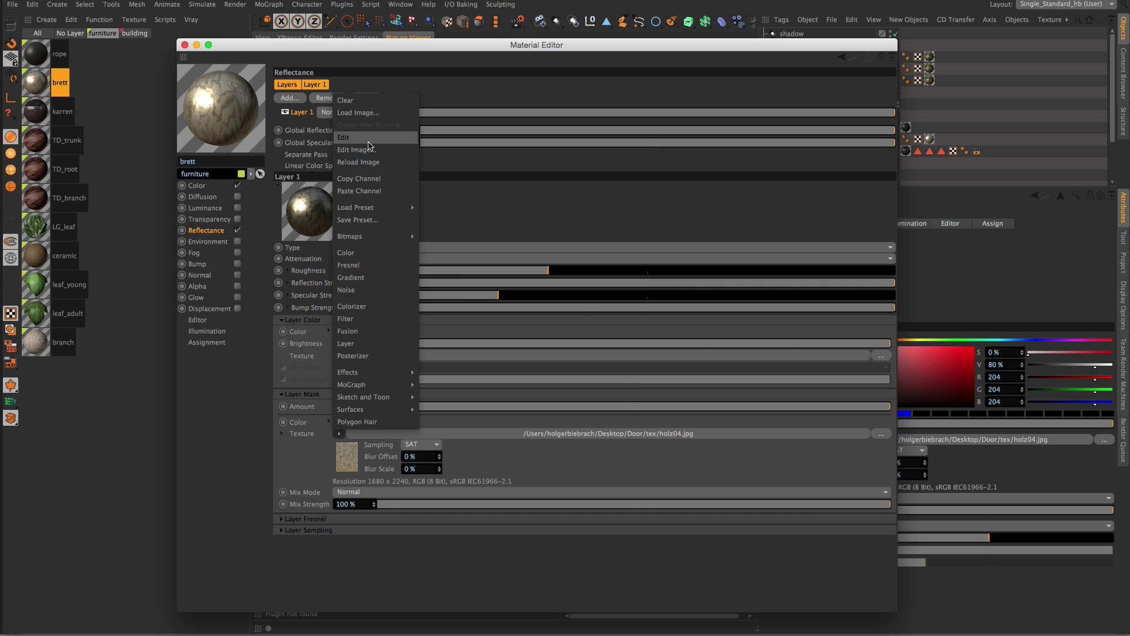
pyautogui.click(363, 321)
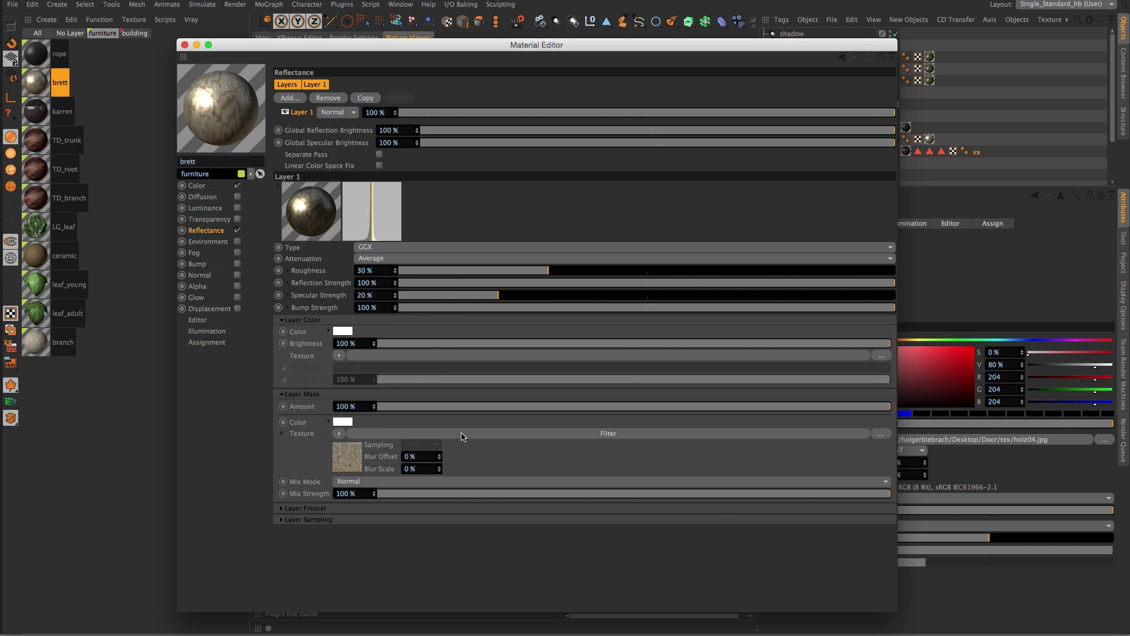
pyautogui.click(460, 433)
pyautogui.moveTo(461, 257); pyautogui.dragTo(423, 258)
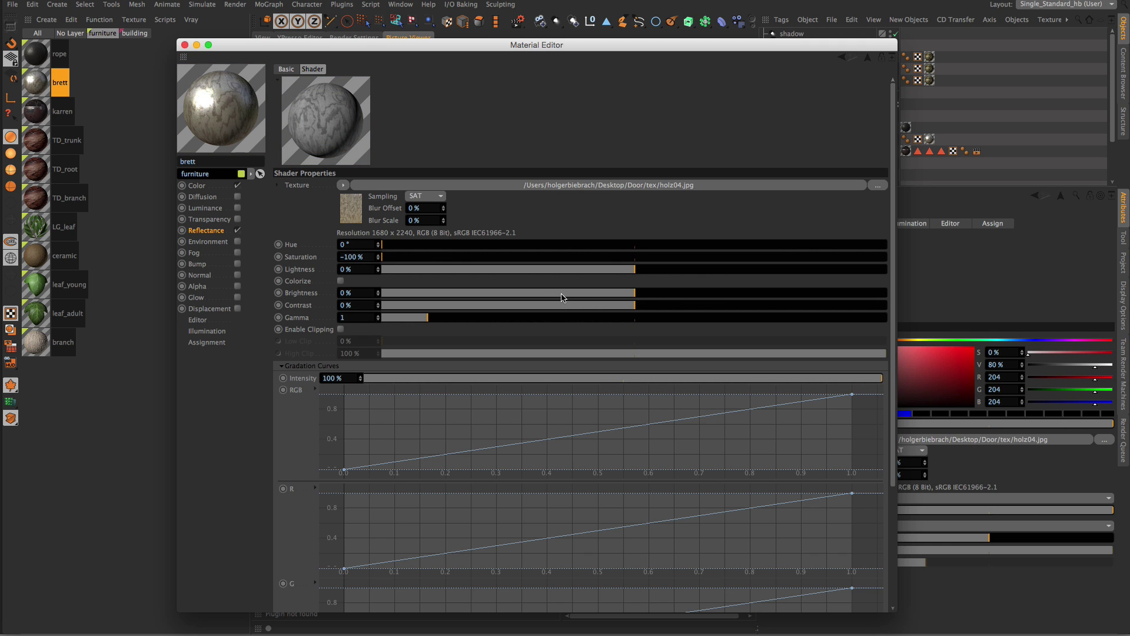
pyautogui.moveTo(686, 306); pyautogui.dragTo(726, 307)
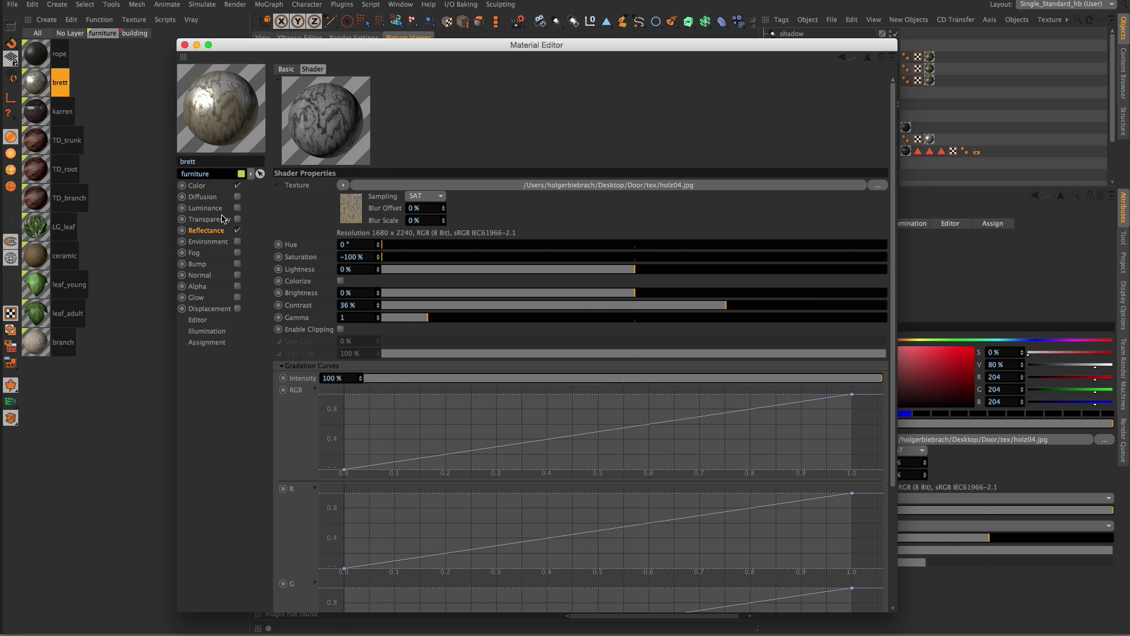
# Lower reflectance Layer 1 to 39% and give it a Dielectric Fresnel with the PET preset at 36% strength.
pyautogui.click(206, 231)
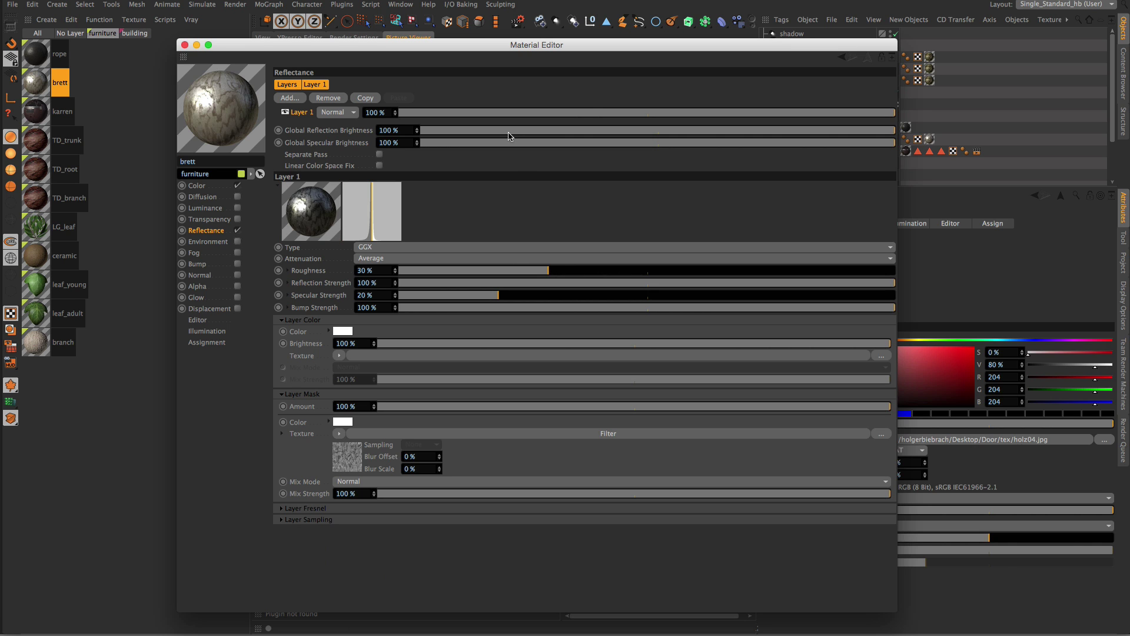
pyautogui.moveTo(735, 113); pyautogui.dragTo(592, 115)
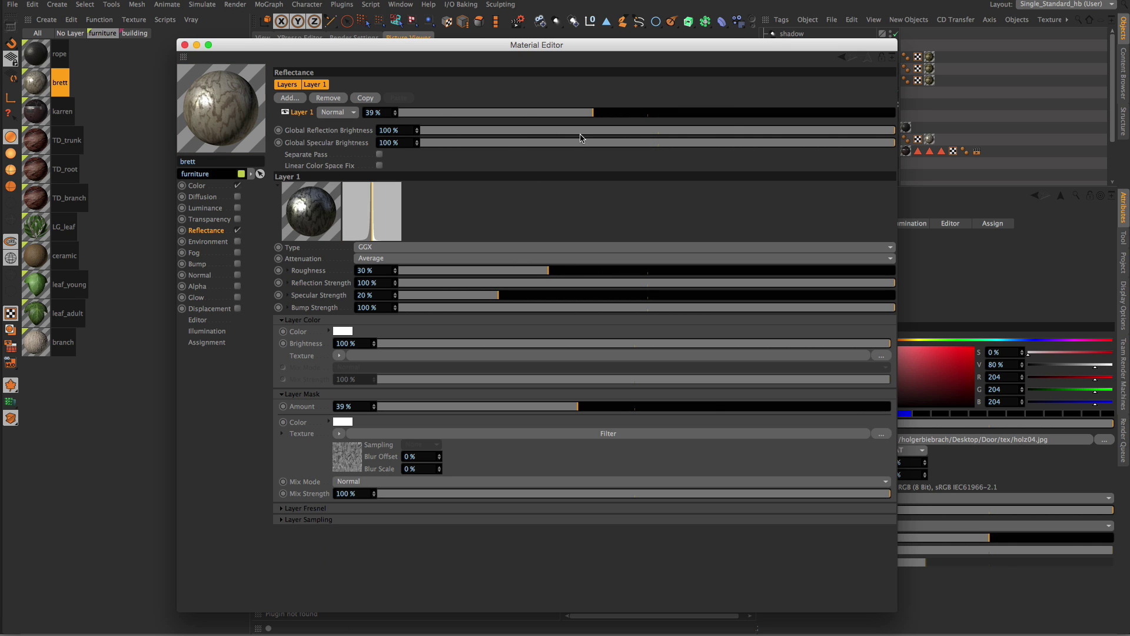
pyautogui.click(318, 507)
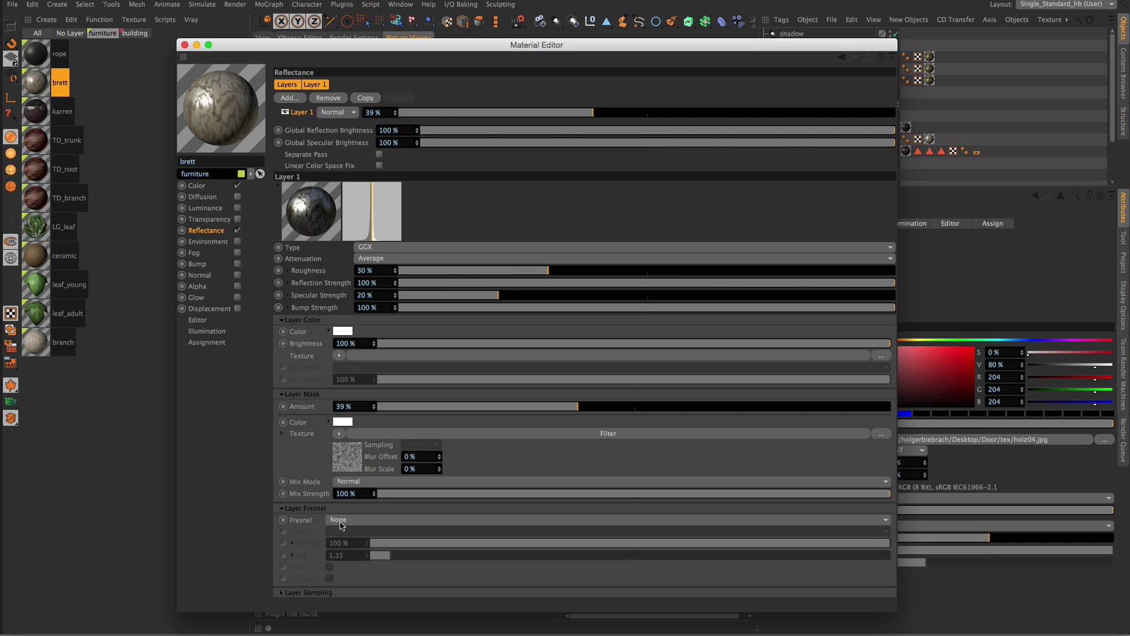
pyautogui.click(350, 532)
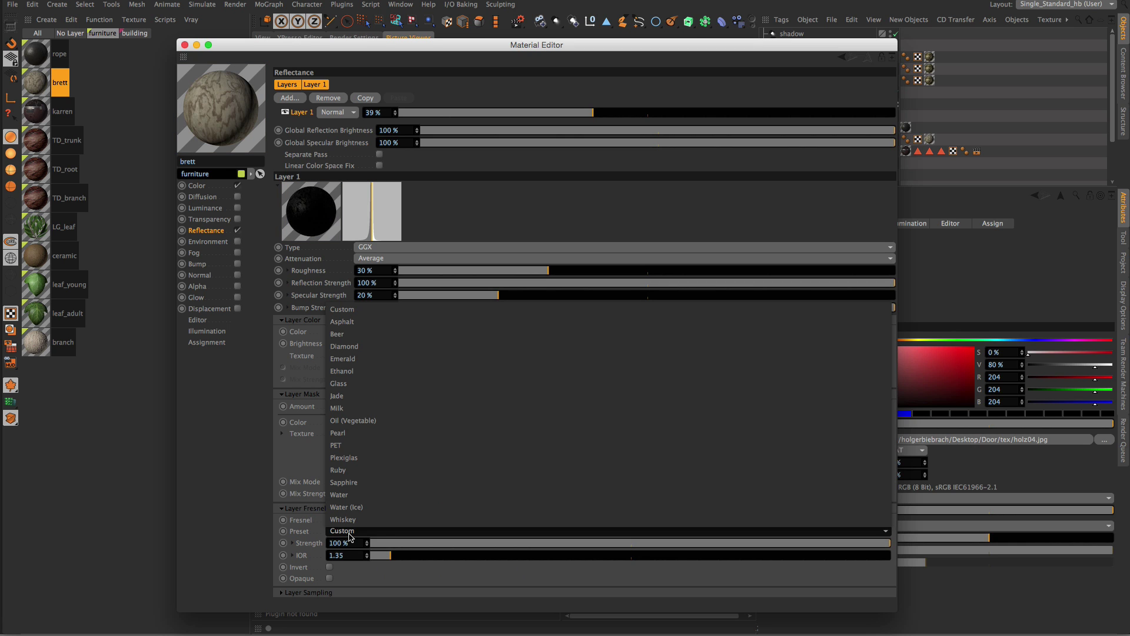
pyautogui.click(353, 445)
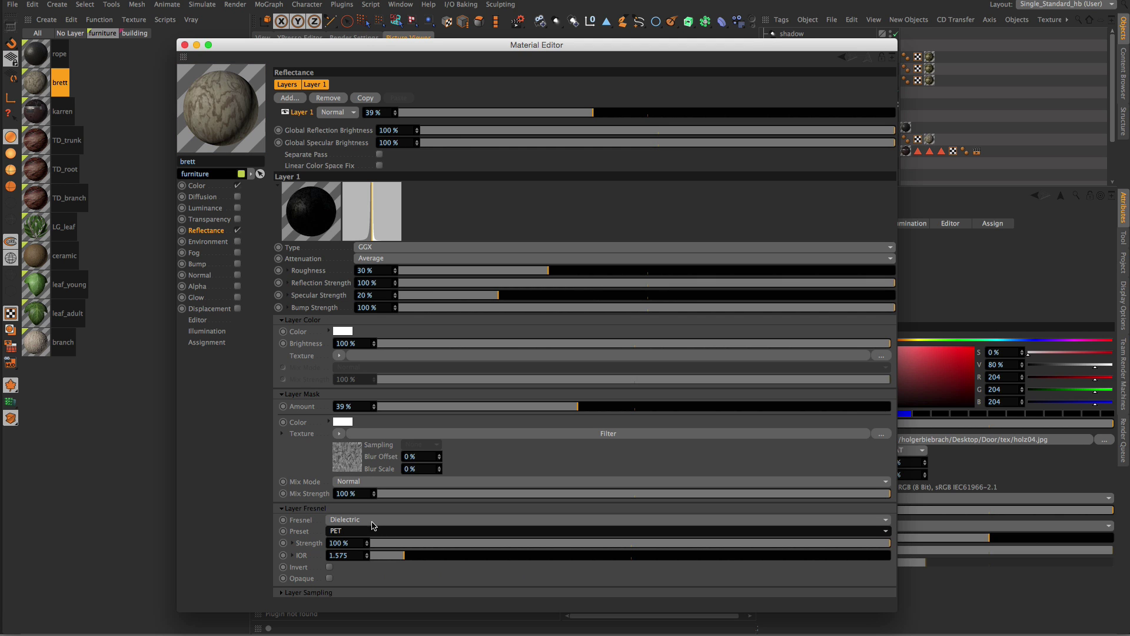
pyautogui.moveTo(539, 542); pyautogui.dragTo(558, 543)
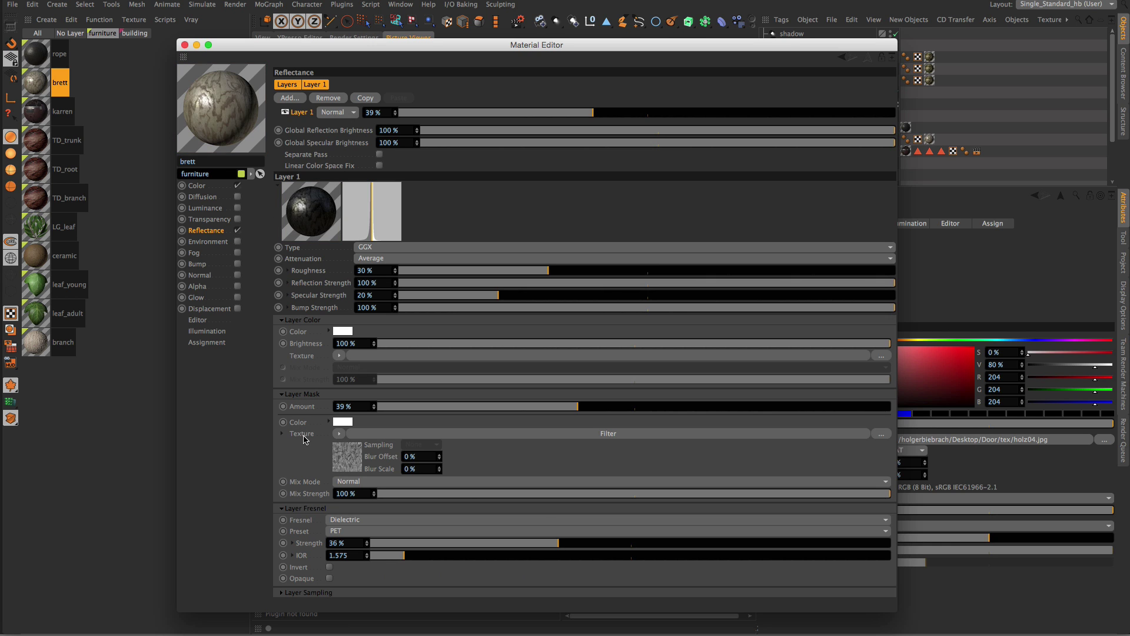
# Raise the brett reflectance layer's roughness to 41%, lower Layer 1 to 29%, and close the material editor.
pyautogui.moveTo(548, 270); pyautogui.dragTo(602, 271)
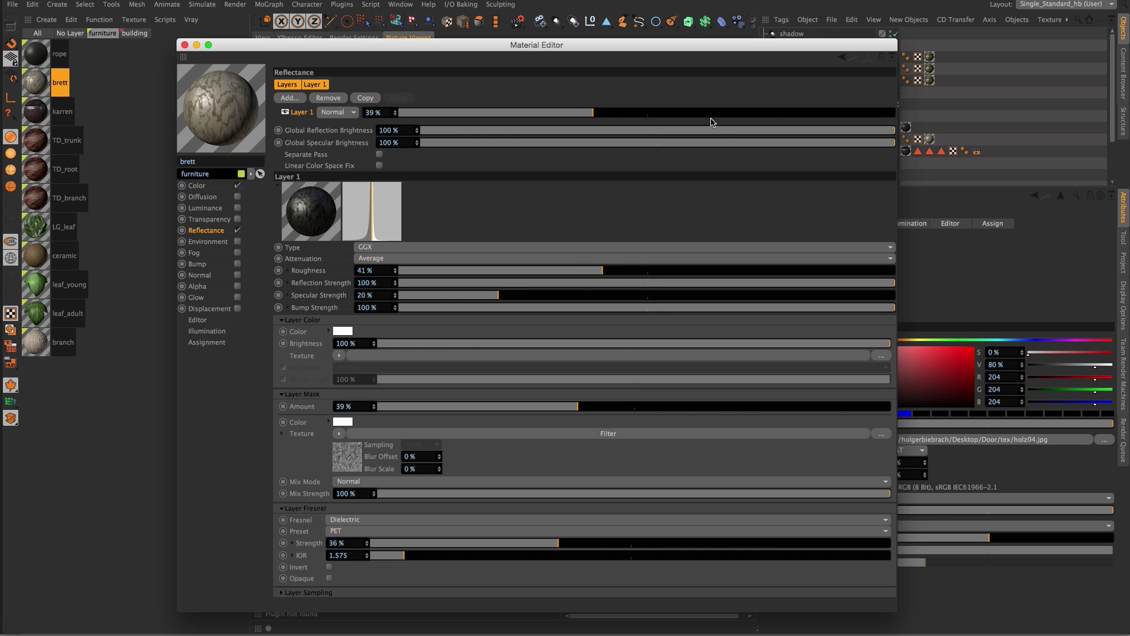
pyautogui.moveTo(583, 111); pyautogui.dragTo(543, 113)
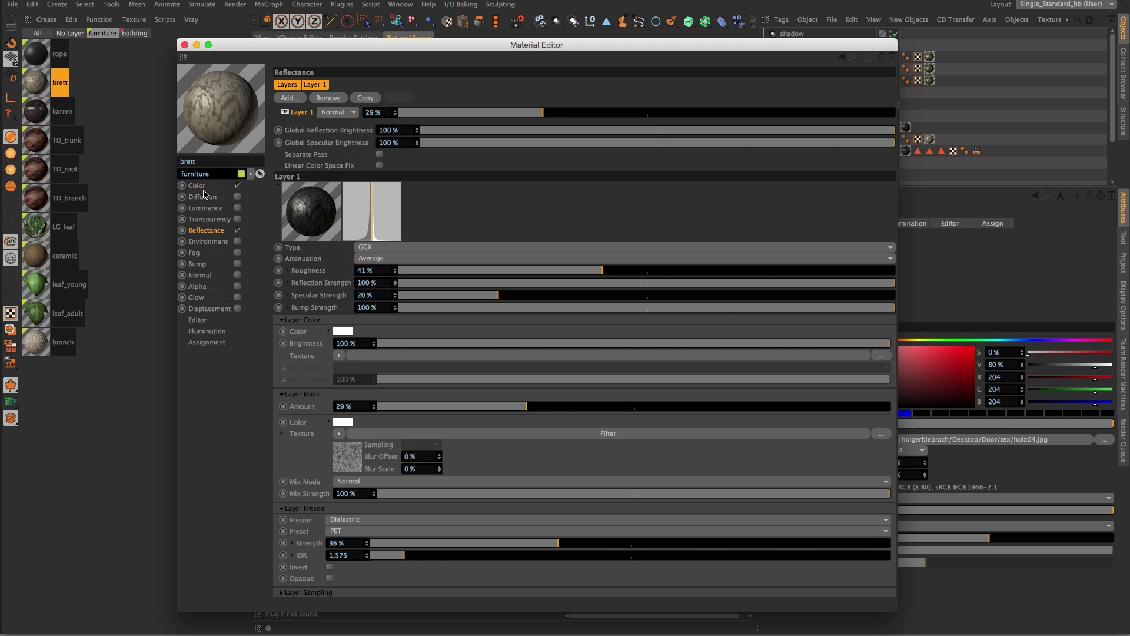
pyautogui.click(238, 230)
pyautogui.click(184, 45)
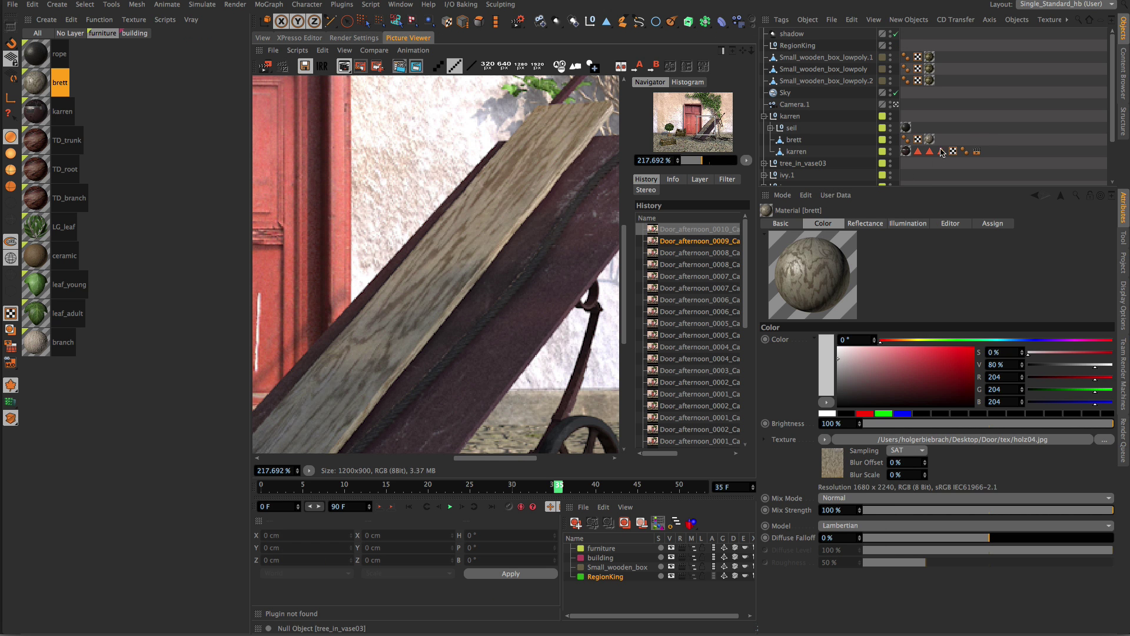
# Start a new test render of the door scene from Camera.1 and open the render queue to check its job.
pyautogui.scroll(-3, 453, 181)
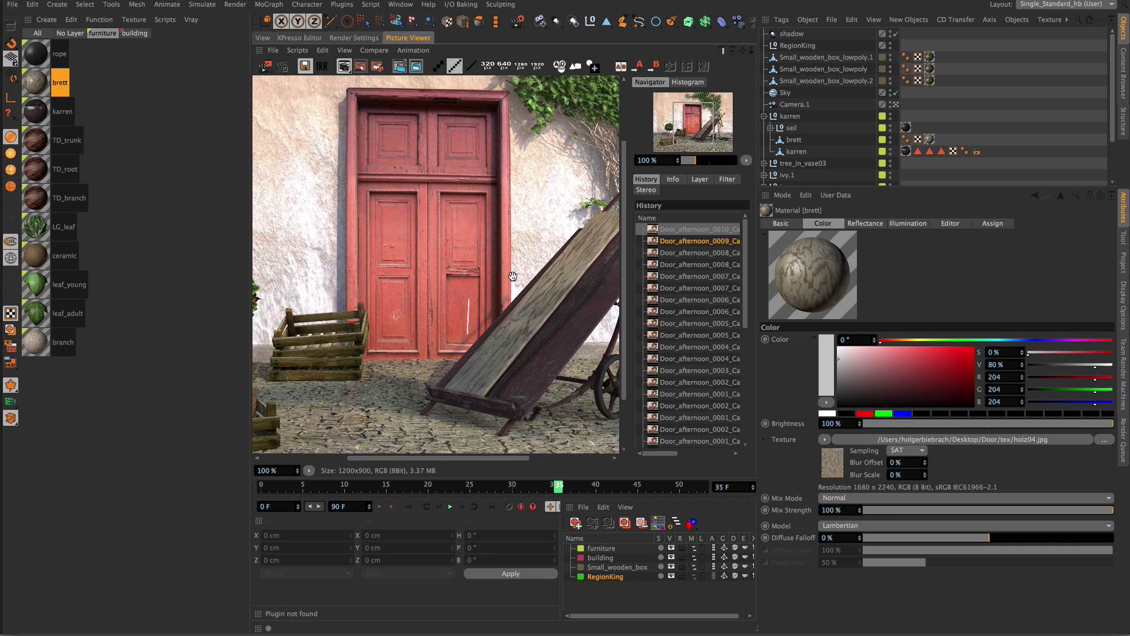
pyautogui.click(263, 38)
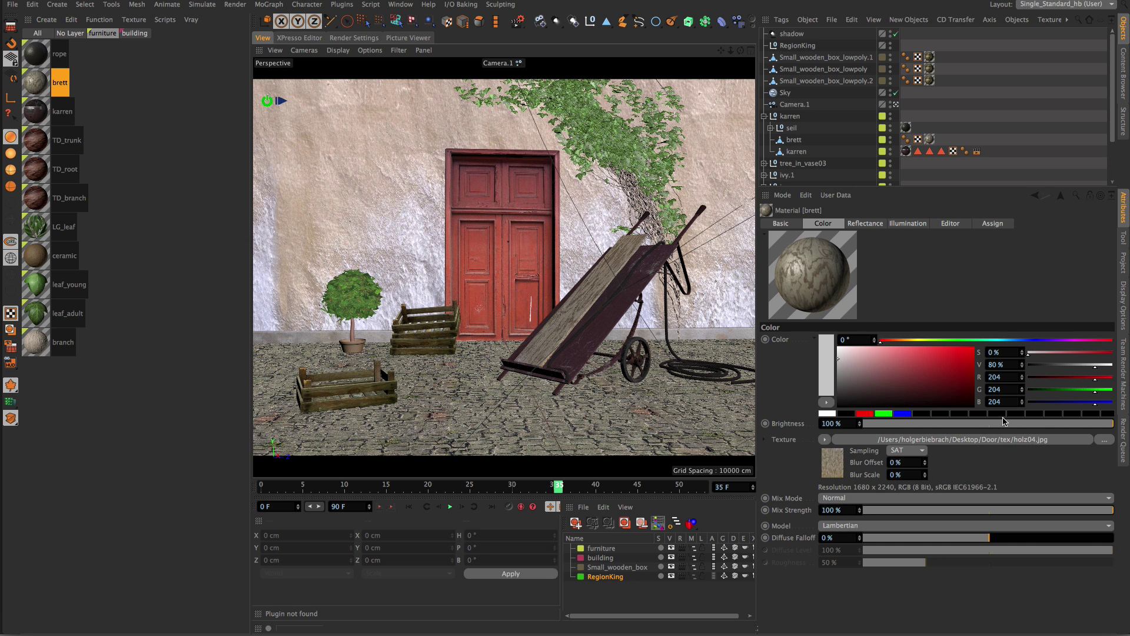
pyautogui.click(1121, 444)
pyautogui.scroll(-1, 922, 368)
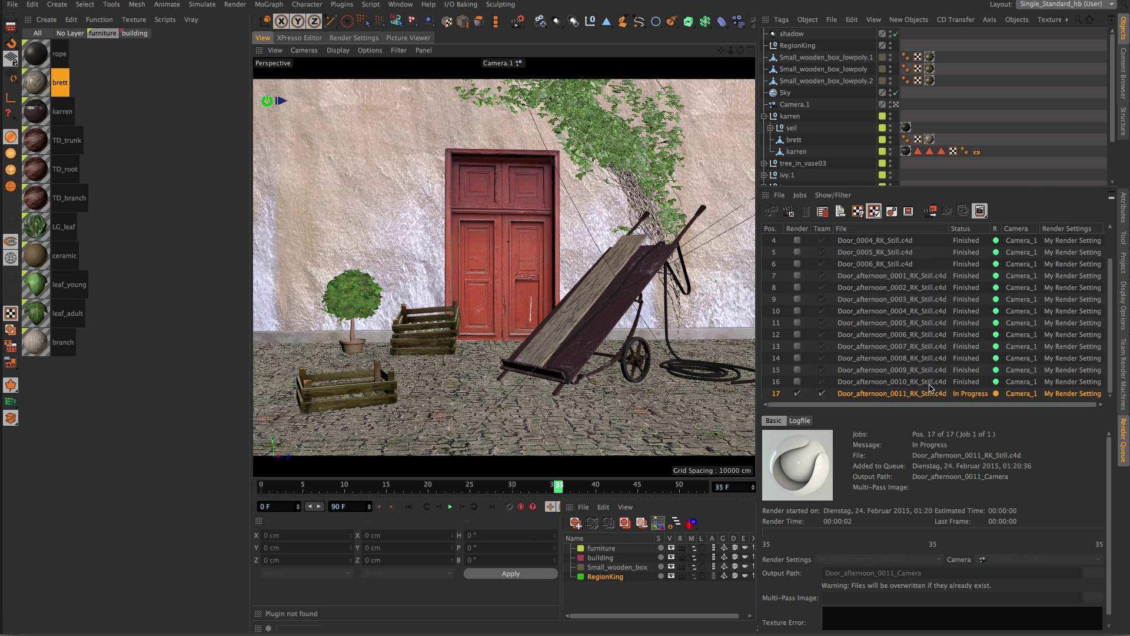
# Open the finished Door_afternoon_0010 render and compare it repeatedly with the 0009 and other recent renders in the history.
pyautogui.doubleClick(929, 383)
pyautogui.moveTo(536, 276); pyautogui.dragTo(488, 260)
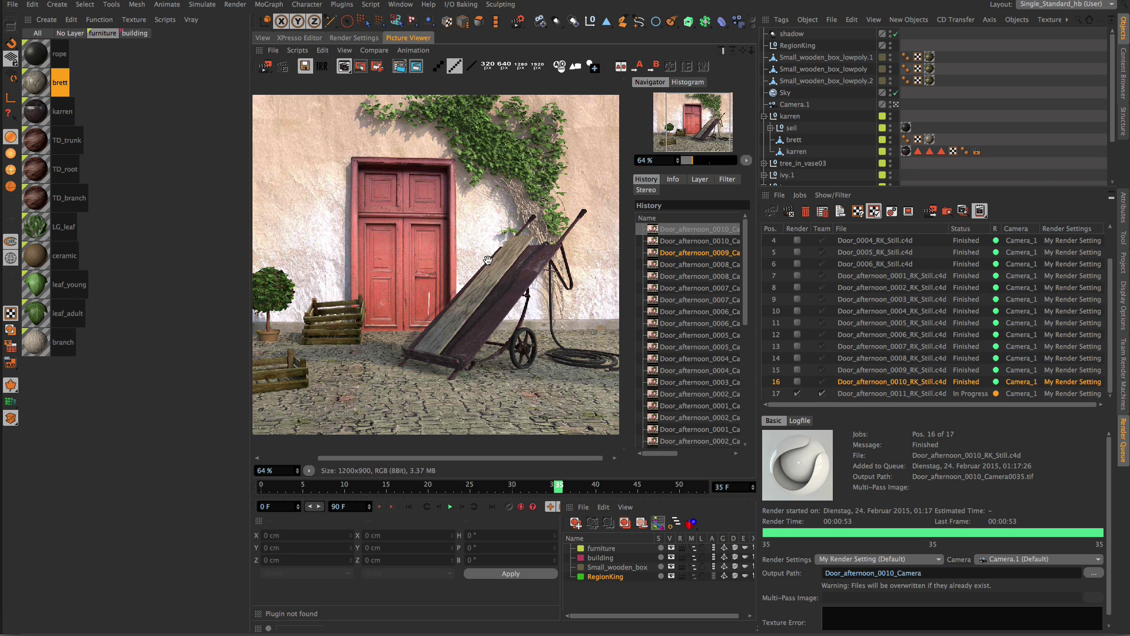
pyautogui.click(672, 242)
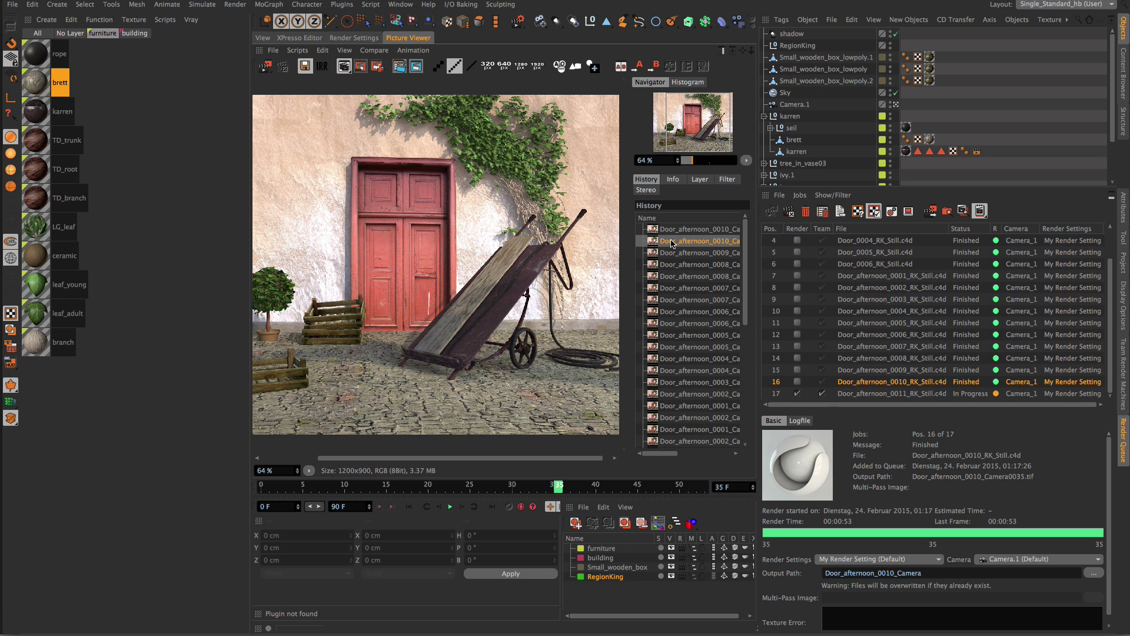
pyautogui.click(672, 251)
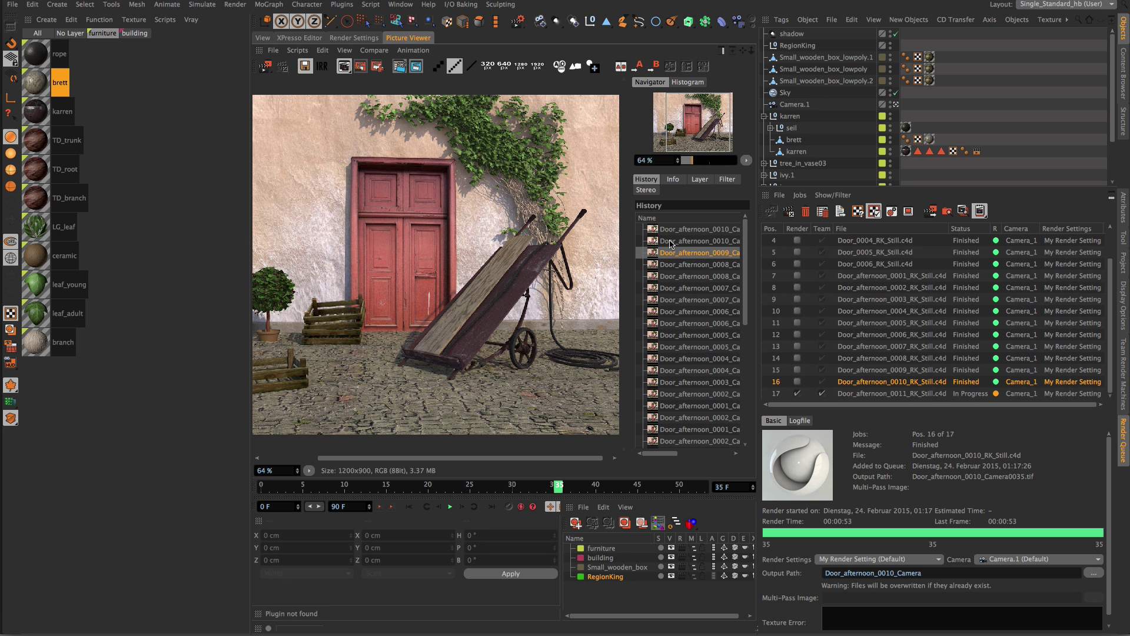
pyautogui.click(671, 241)
pyautogui.click(673, 251)
pyautogui.click(672, 241)
pyautogui.click(671, 228)
pyautogui.click(671, 238)
pyautogui.click(672, 228)
pyautogui.click(671, 238)
pyautogui.click(672, 229)
pyautogui.click(671, 238)
pyautogui.click(672, 230)
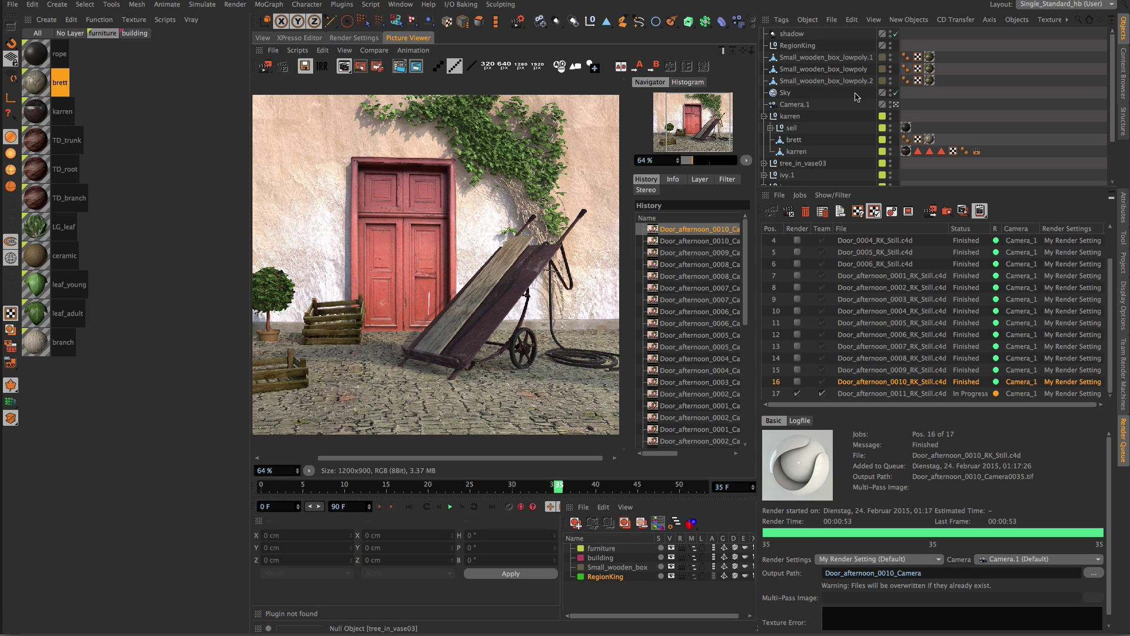
# Collapse the karren group, edit the shadow density of the shadow light, and show the light's general settings.
pyautogui.click(764, 116)
pyautogui.click(793, 34)
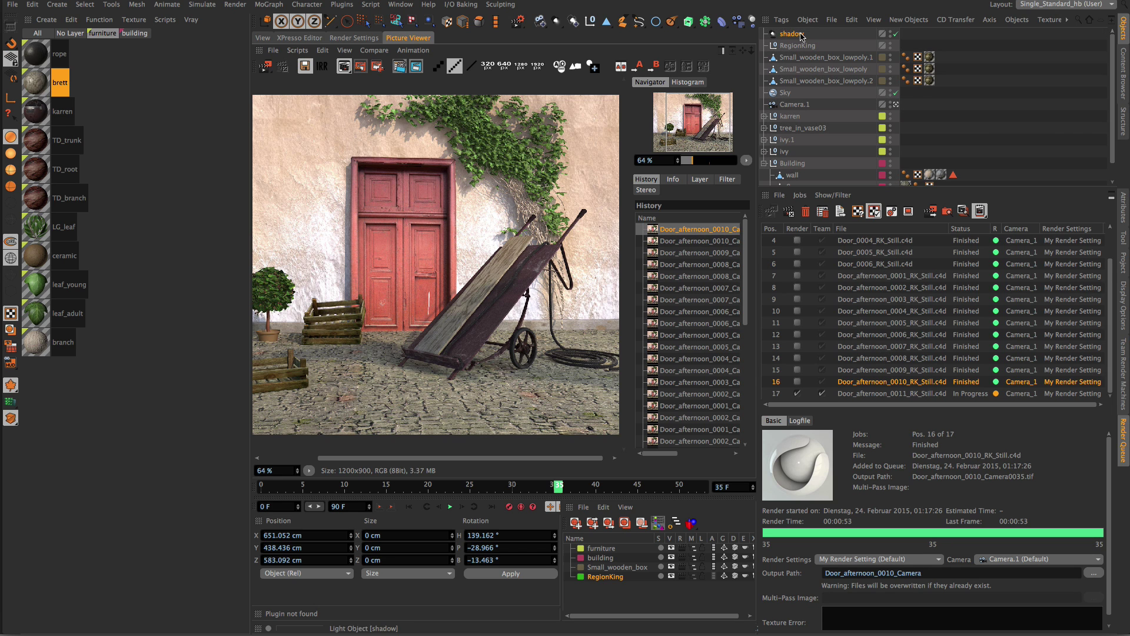
pyautogui.click(1123, 208)
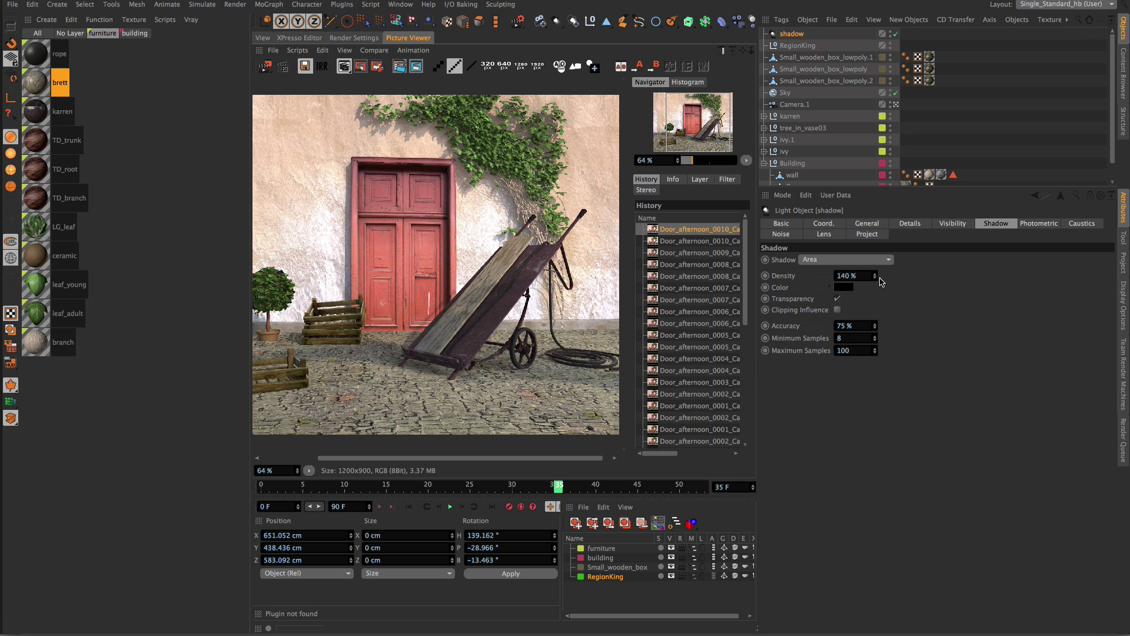
pyautogui.click(843, 274)
pyautogui.write('1')
pyautogui.click(859, 223)
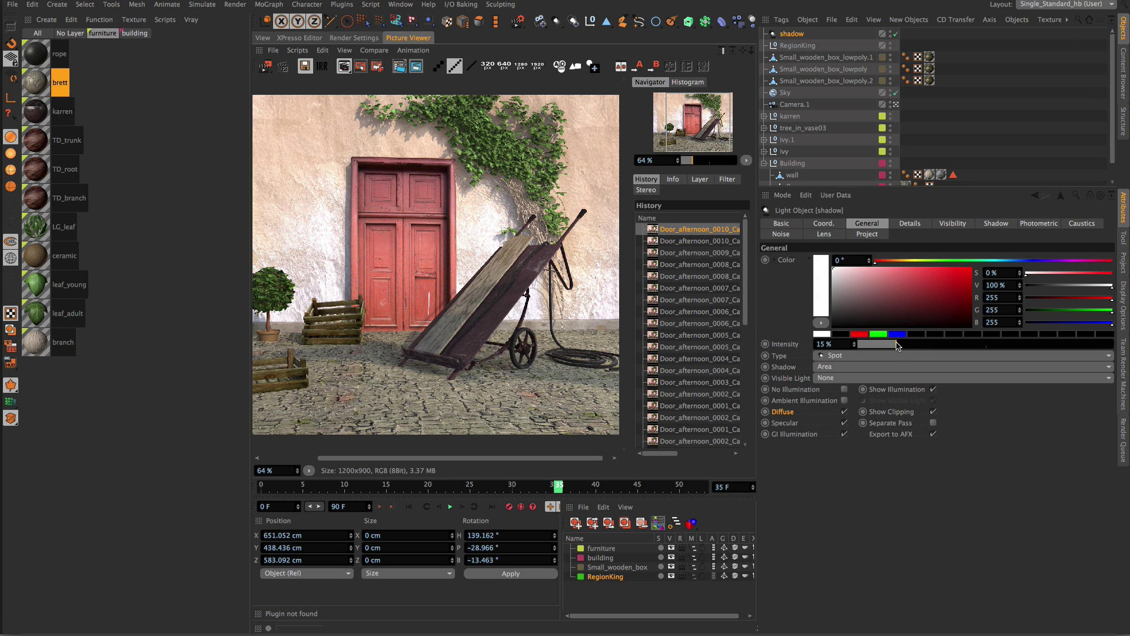
# Reopen the finished Door_afternoon_0010 render from the render queue and examine the crates, plant and cart.
pyautogui.moveTo(486, 232); pyautogui.dragTo(506, 230)
pyautogui.click(1122, 441)
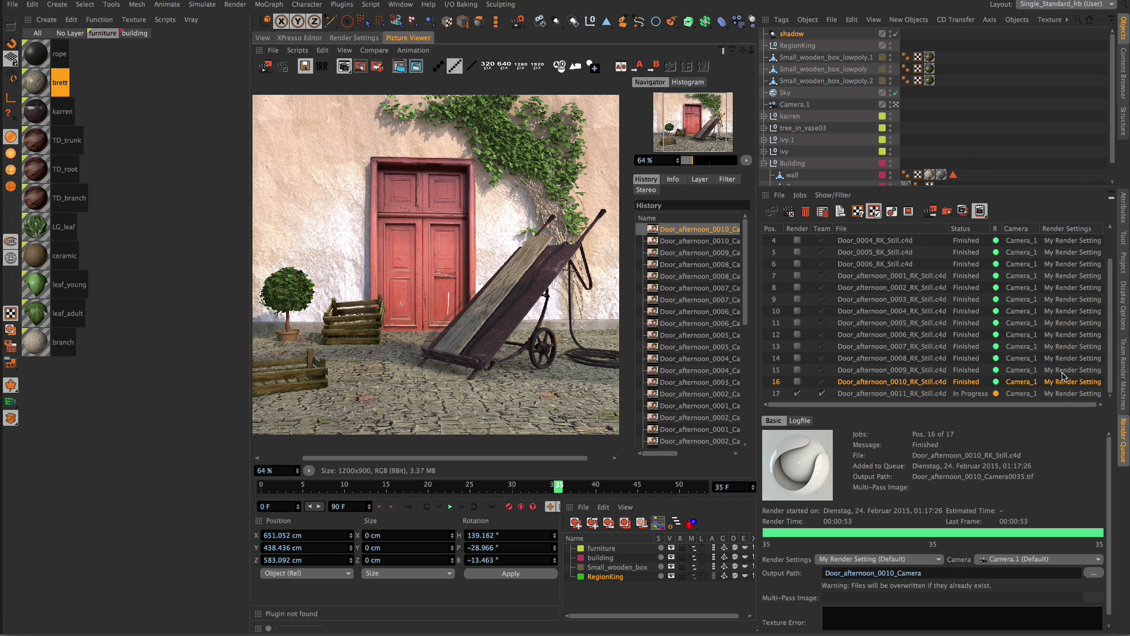
pyautogui.click(919, 374)
pyautogui.click(913, 385)
pyautogui.moveTo(475, 242); pyautogui.dragTo(509, 241)
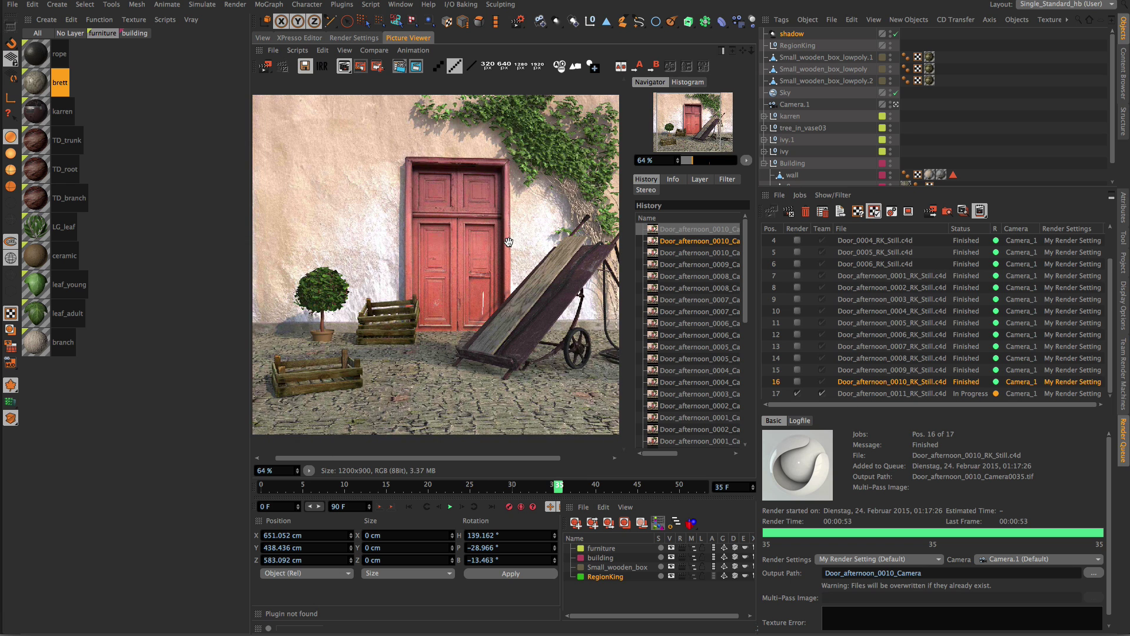
pyautogui.click(908, 372)
pyautogui.click(910, 382)
# Open the finished Door_afternoon_0011 render and inspect the reflections on the cart's wooden board up close.
pyautogui.click(905, 394)
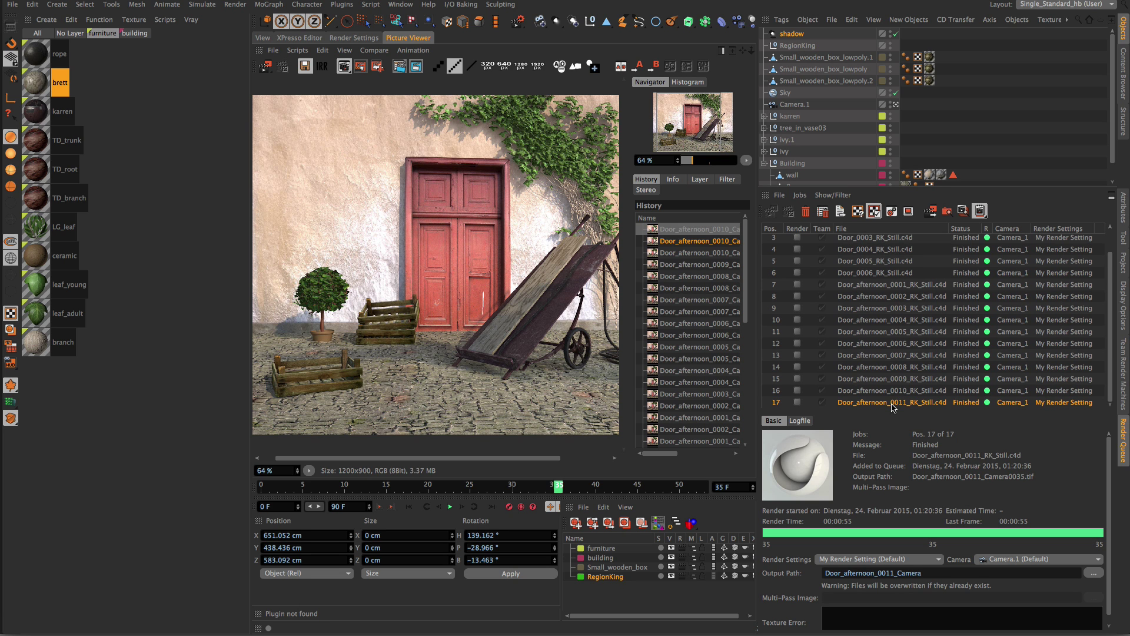
pyautogui.moveTo(562, 327); pyautogui.dragTo(493, 323)
pyautogui.scroll(3, 428, 305)
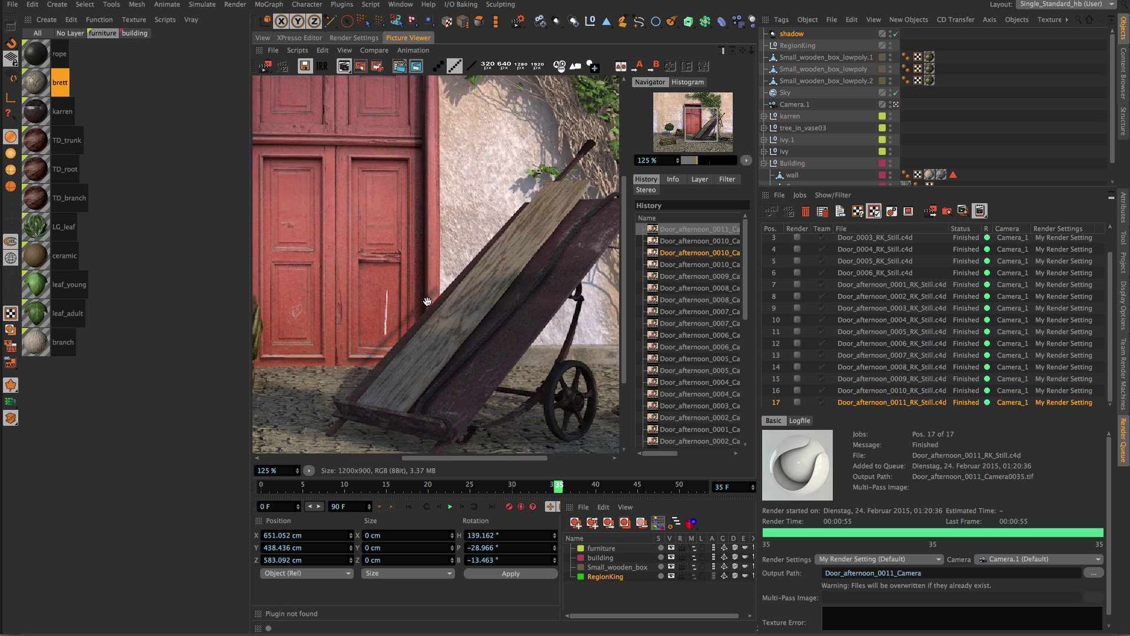
pyautogui.scroll(-4, 428, 304)
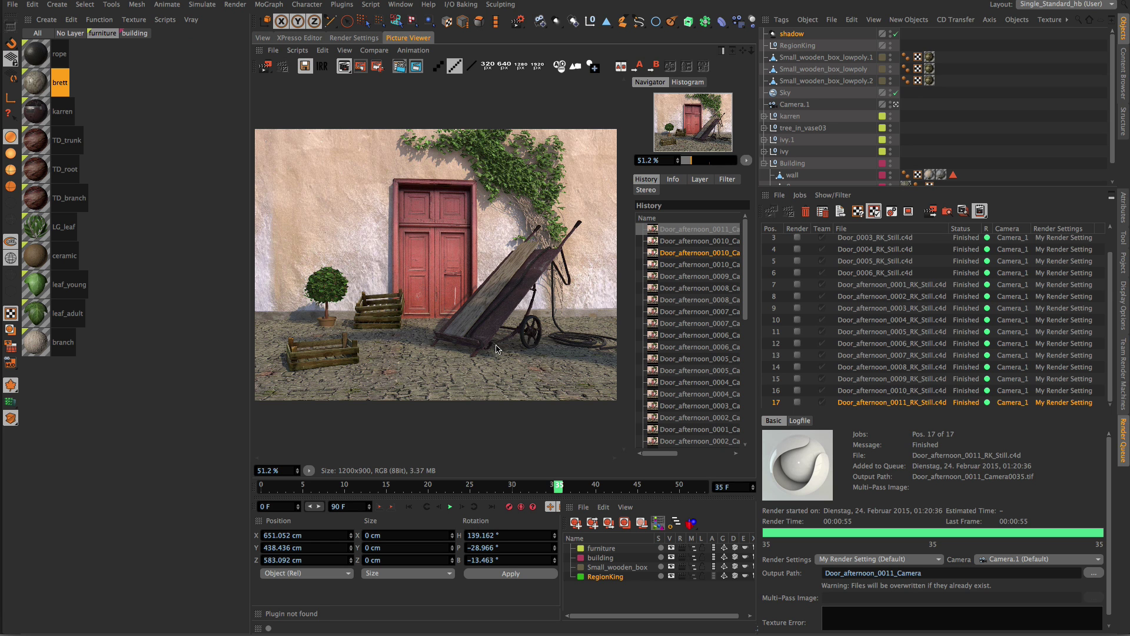
# Make the ivy.1 shadow-casting plant a child of the shadow light and select the light.
pyautogui.click(264, 39)
pyautogui.hotkey('ctrl', 'shift', 'z')
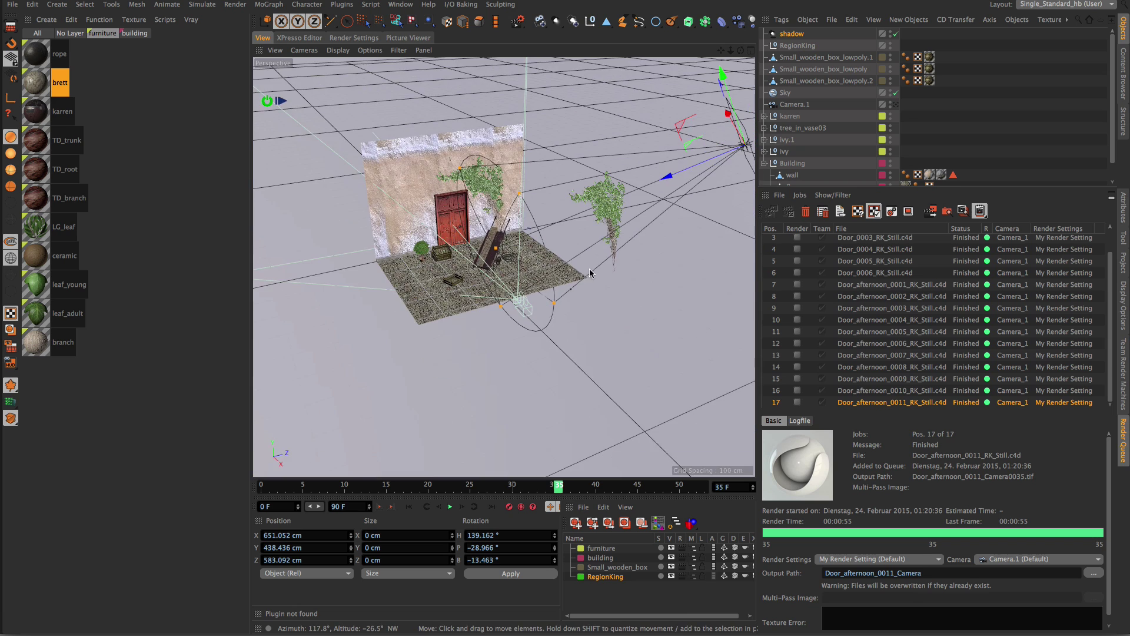
pyautogui.keyDown('alt'); pyautogui.moveTo(553, 251); pyautogui.dragTo(516, 254); pyautogui.keyUp('alt')
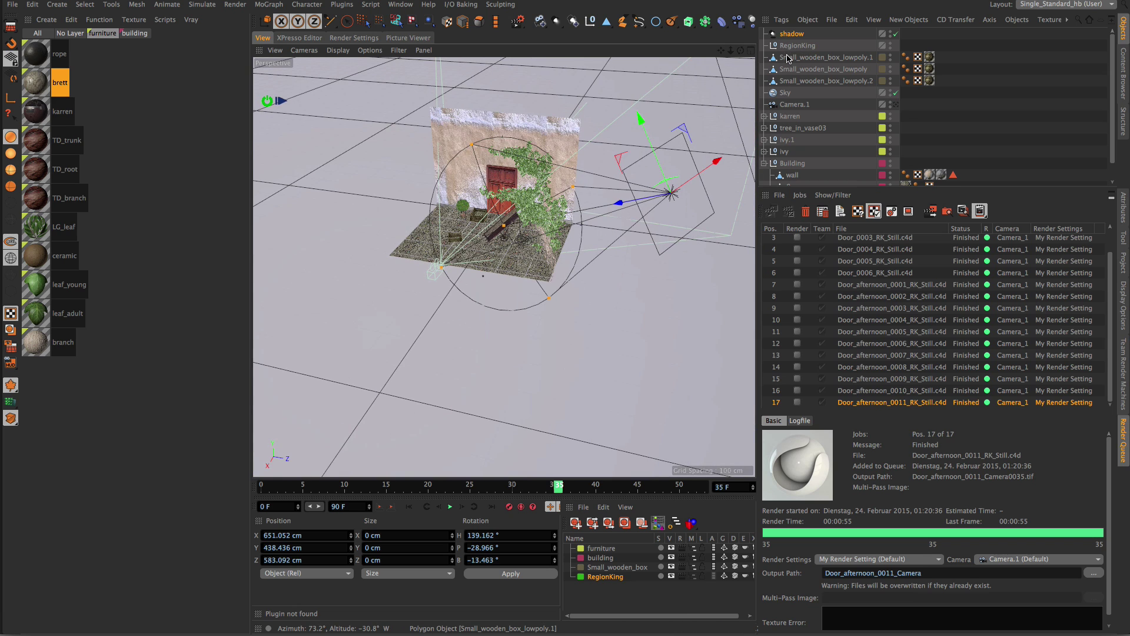
pyautogui.click(528, 203)
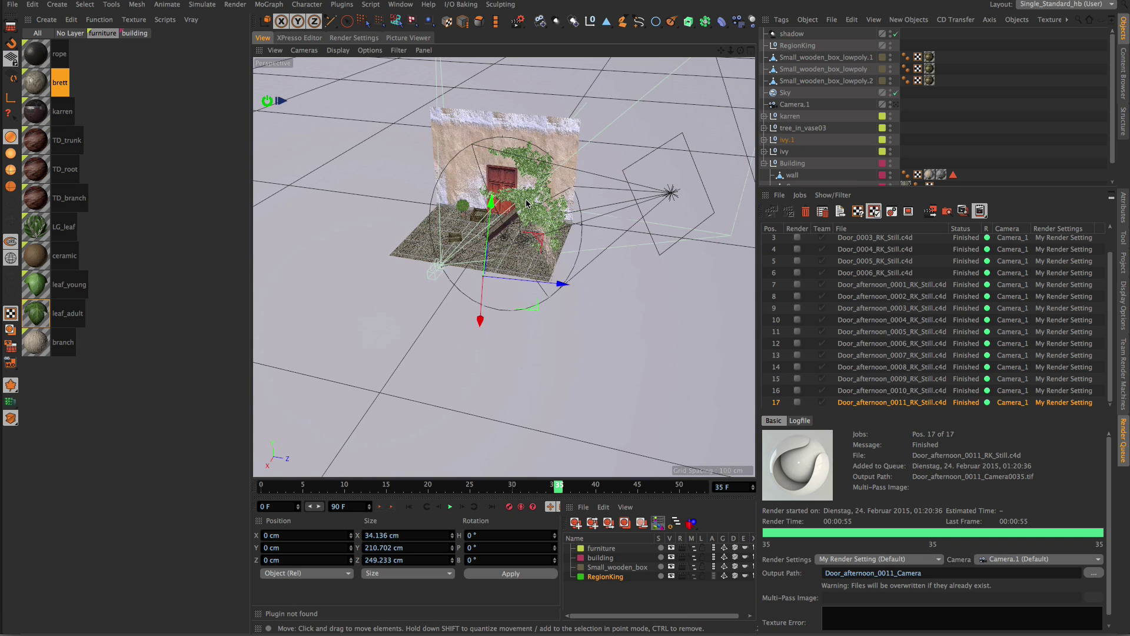
pyautogui.moveTo(787, 143); pyautogui.dragTo(792, 36)
pyautogui.click(792, 36)
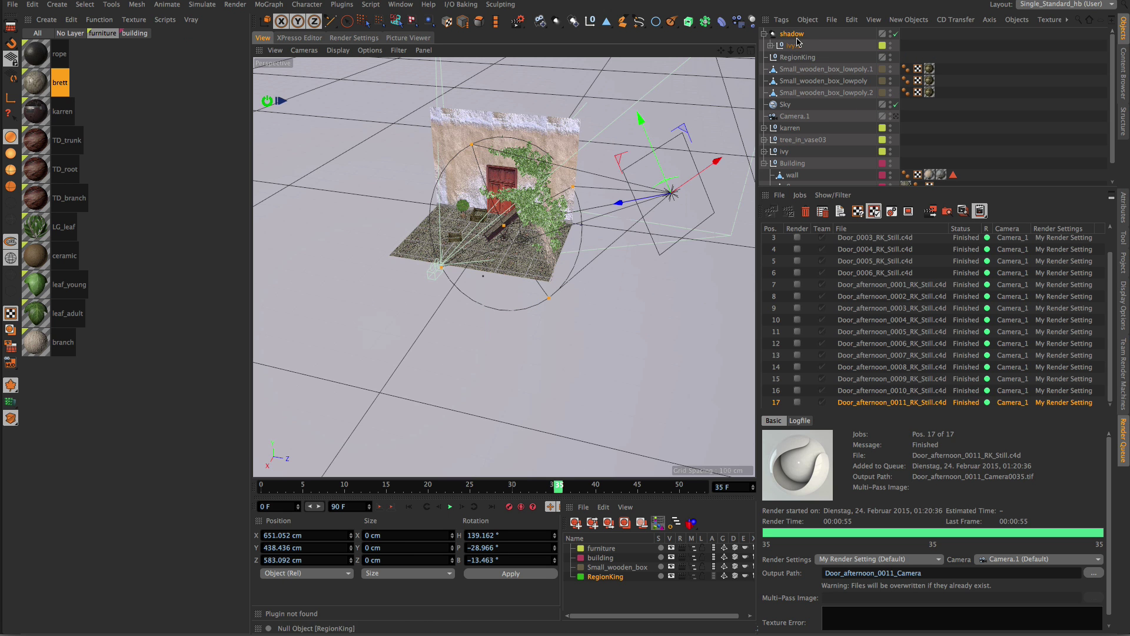
# Return the viewport to the Camera.1 framing of the door and start another test render.
pyautogui.keyDown('alt'); pyautogui.moveTo(730, 114); pyautogui.dragTo(606, 177); pyautogui.keyUp('alt')
pyautogui.click(630, 66)
pyautogui.hotkey('ctrl', 'shift', 'z')
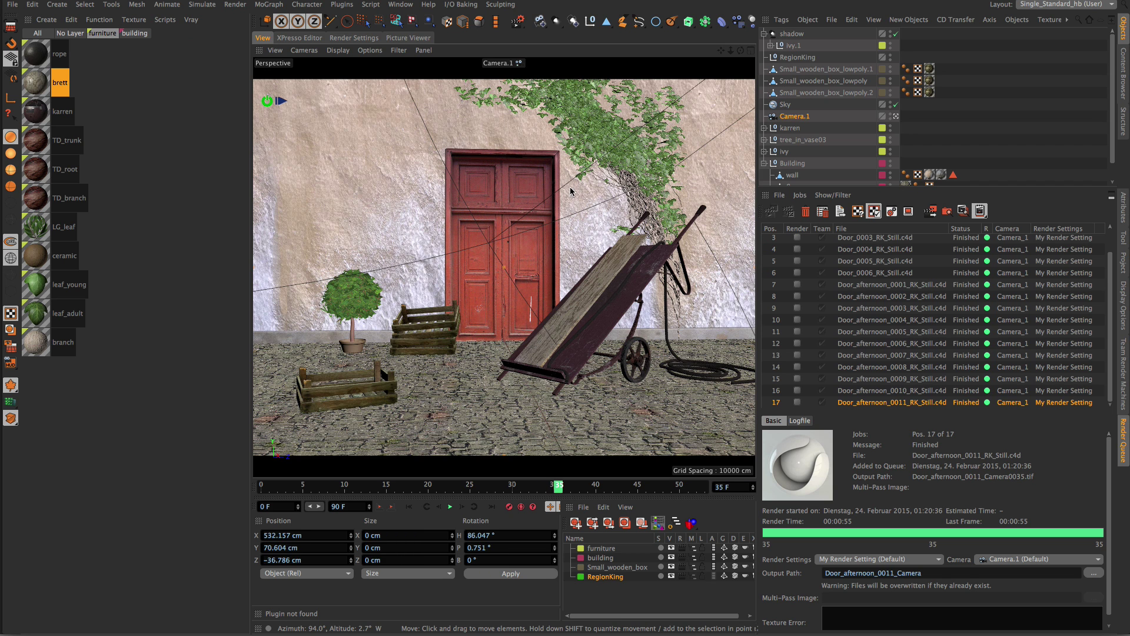
pyautogui.click(280, 101)
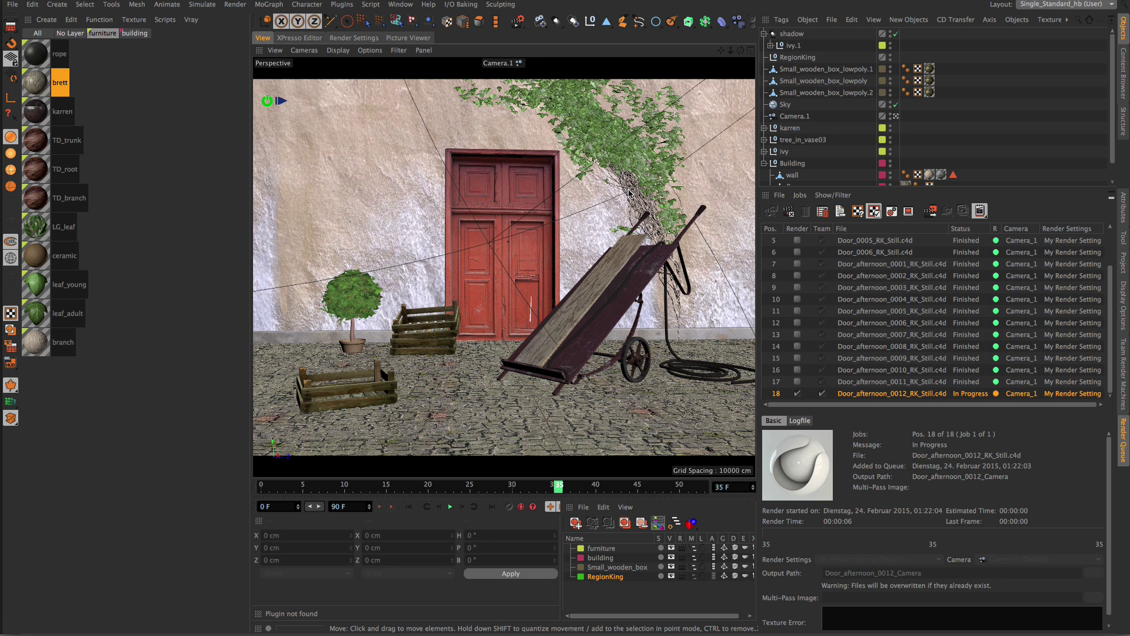
pyautogui.click(789, 118)
pyautogui.moveTo(791, 109); pyautogui.dragTo(792, 117)
pyautogui.click(1008, 123)
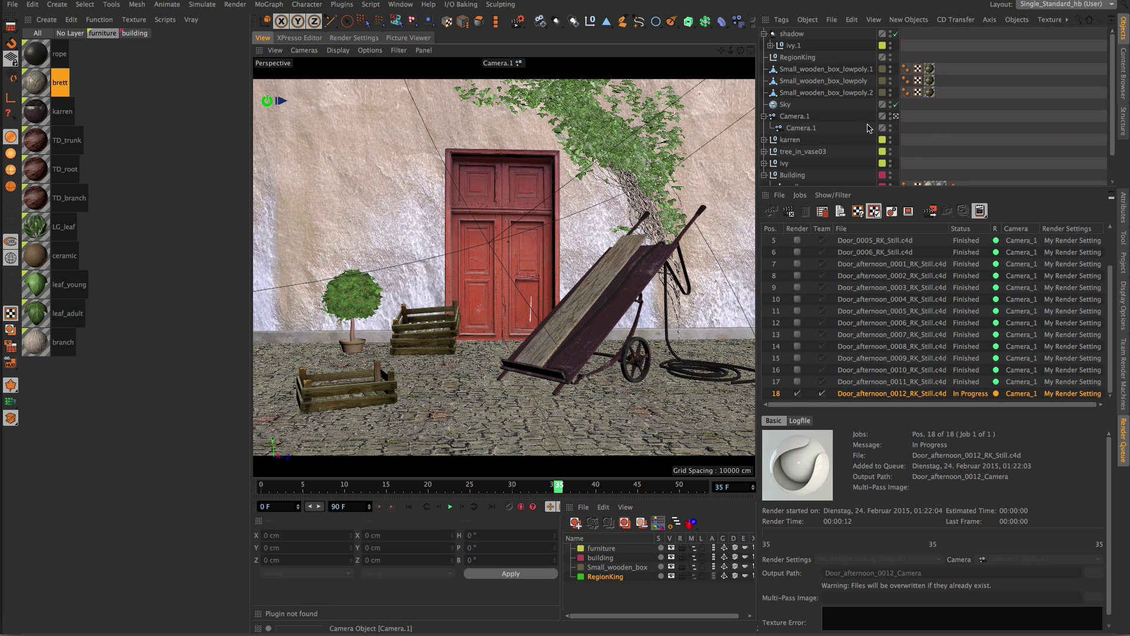
pyautogui.click(856, 126)
pyautogui.press('Delete')
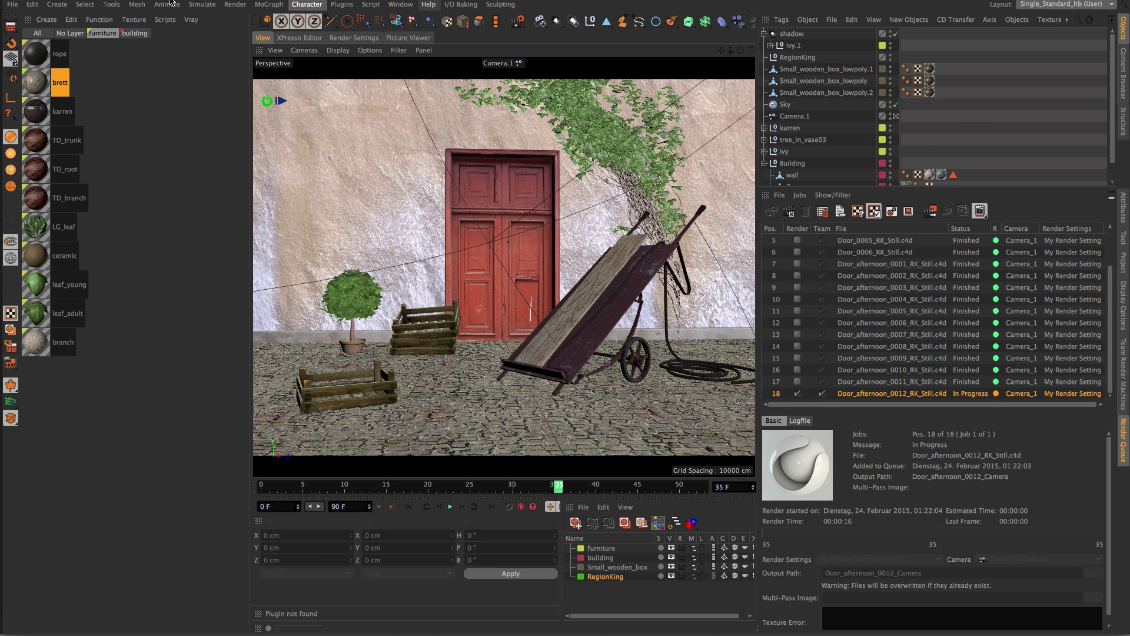
# Add a new camera to the scene and assign it a Camera Crane tag.
pyautogui.click(57, 4)
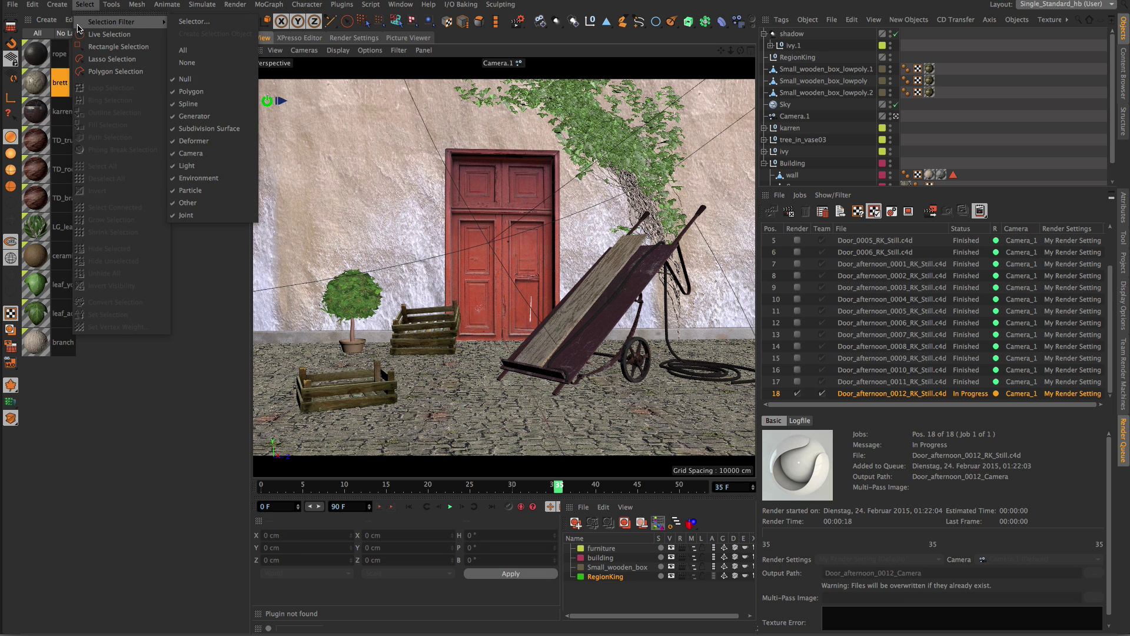
pyautogui.moveTo(65, 120)
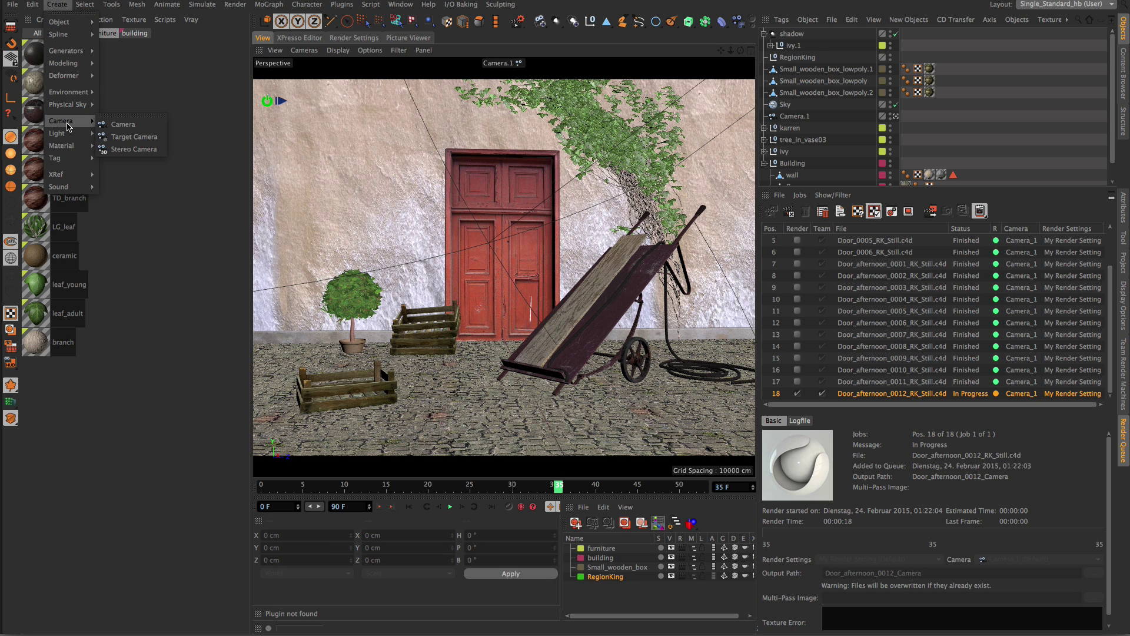
pyautogui.click(123, 124)
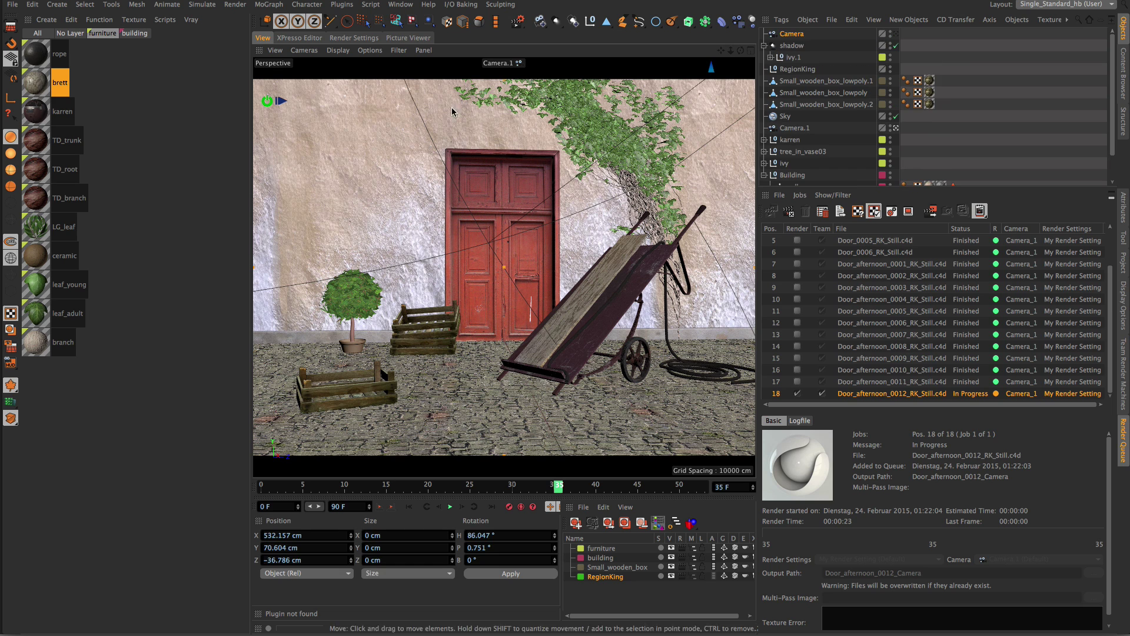
pyautogui.rightClick(790, 36)
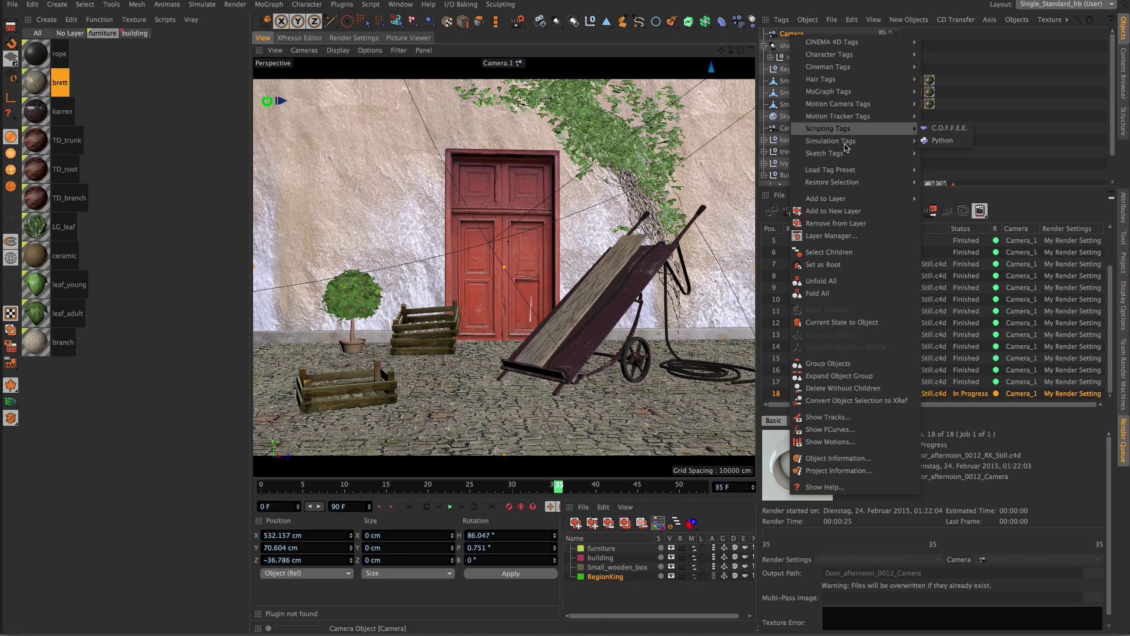
pyautogui.moveTo(850, 115)
pyautogui.moveTo(900, 104)
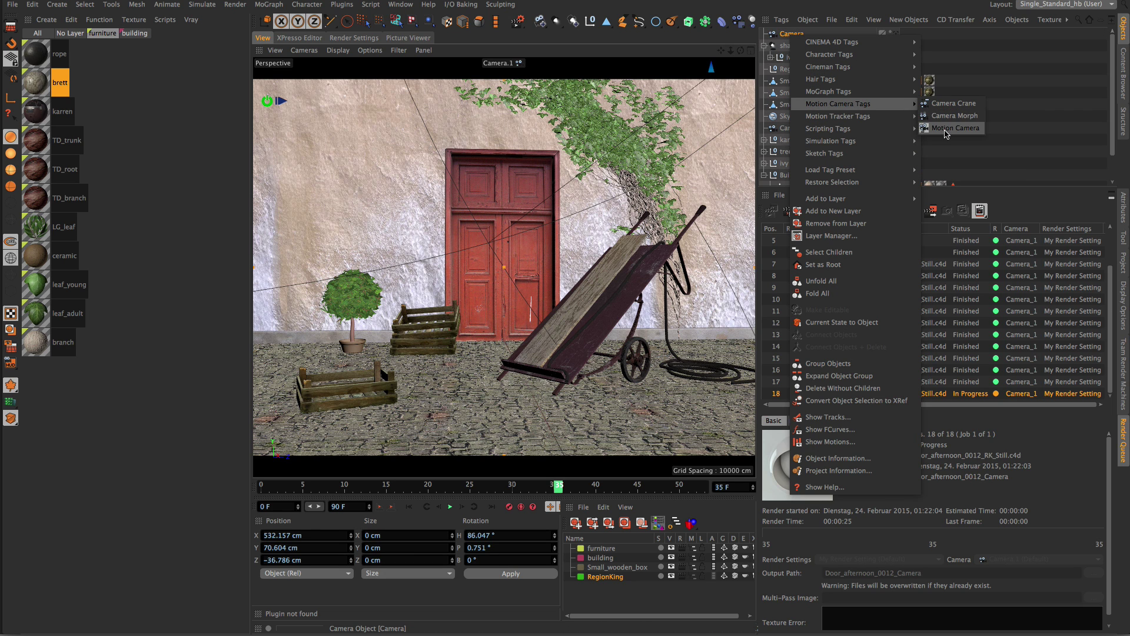
pyautogui.click(951, 104)
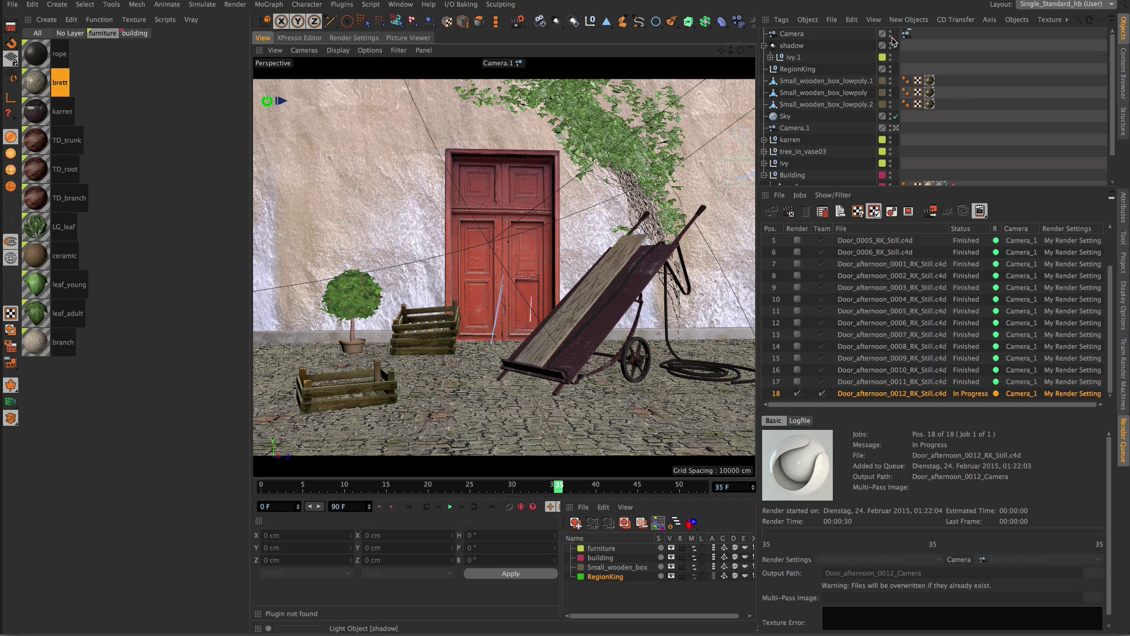
# Look through the new camera, switch to the four-view layout and open the properties of its Camera Crane tag.
pyautogui.click(895, 34)
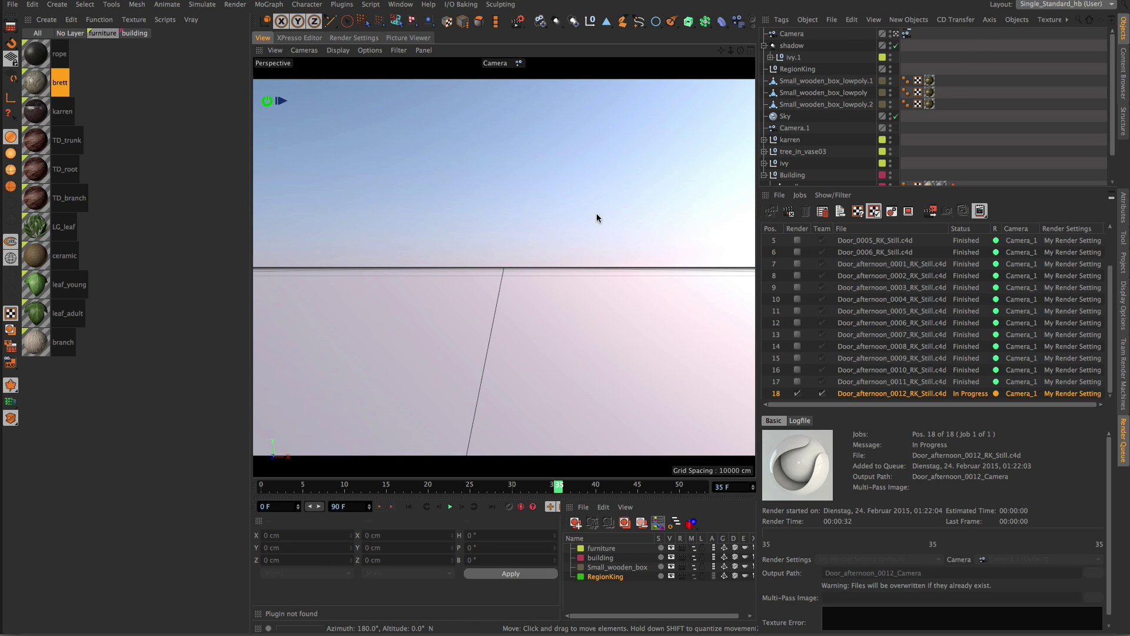
pyautogui.middleClick(595, 221)
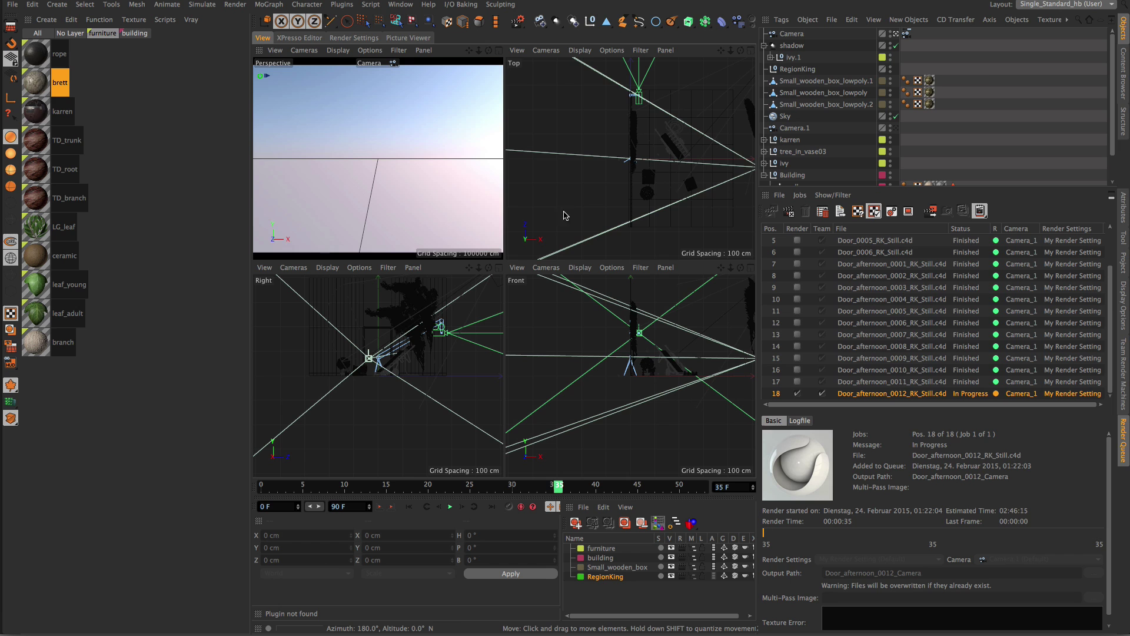
pyautogui.scroll(-4, 625, 183)
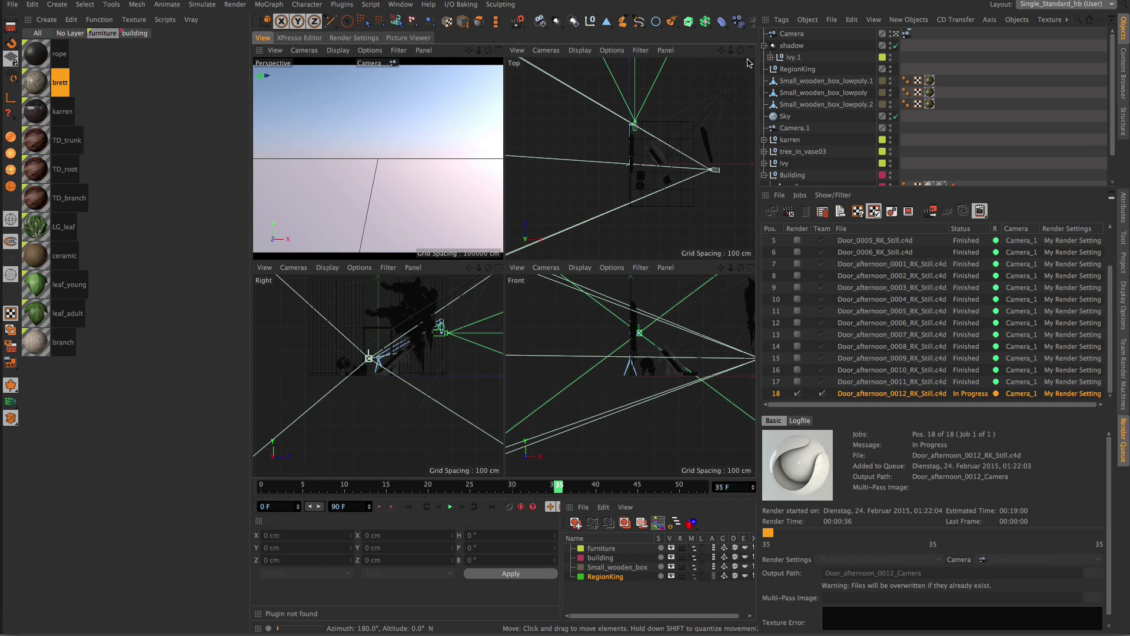
pyautogui.click(792, 34)
pyautogui.click(907, 34)
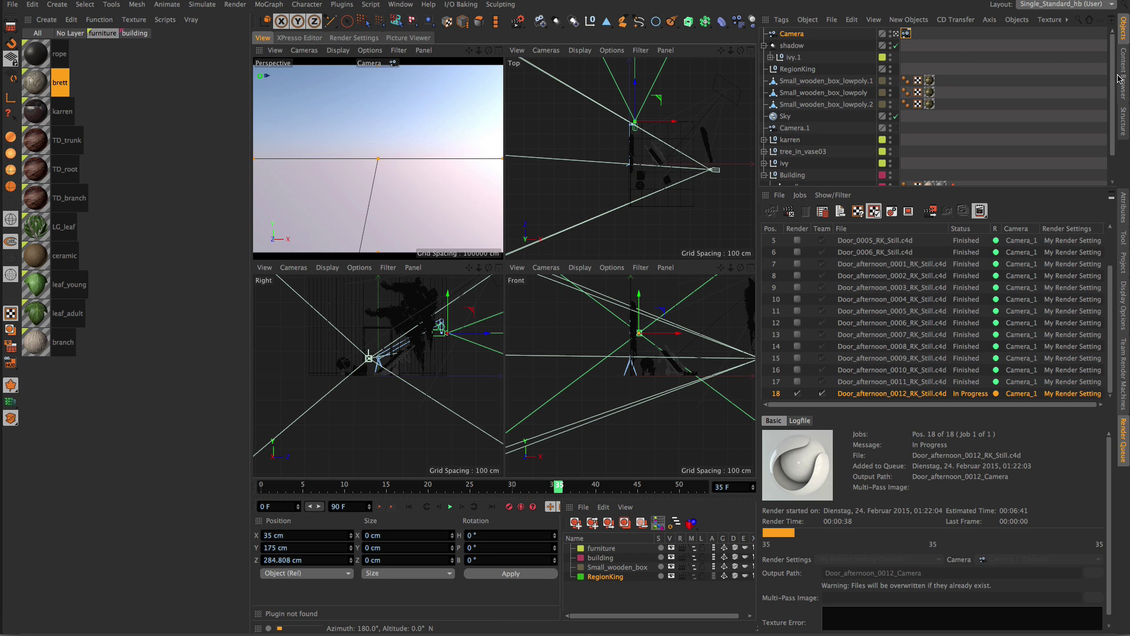
pyautogui.click(1120, 209)
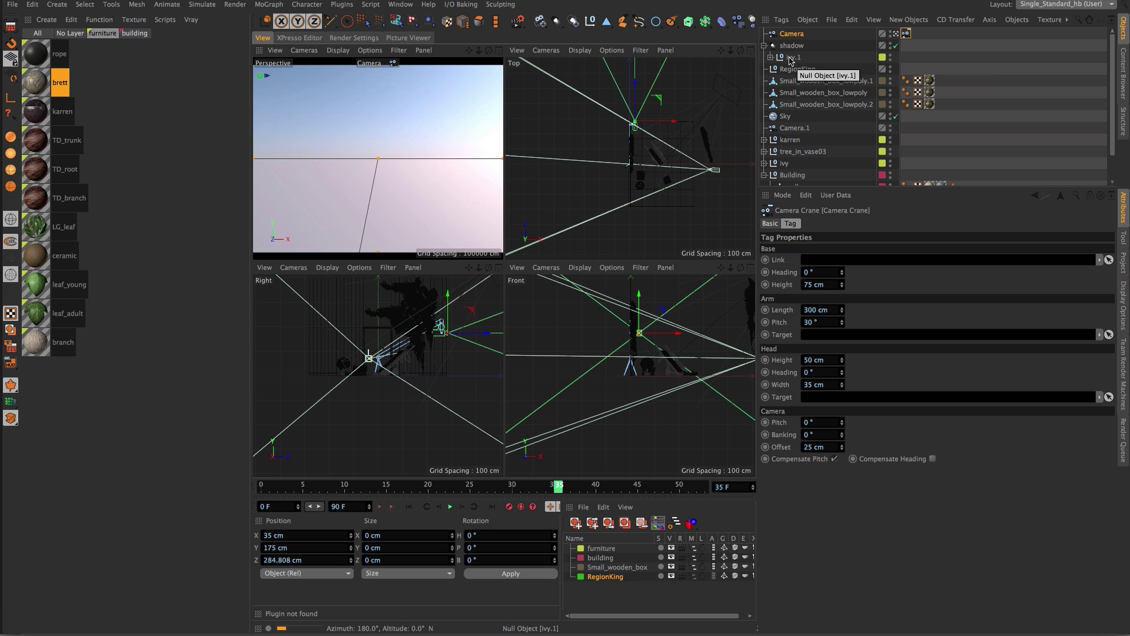
pyautogui.scroll(3, 642, 147)
pyautogui.keyDown('alt'); pyautogui.moveTo(655, 143); pyautogui.dragTo(637, 133, button='middle'); pyautogui.keyUp('alt')
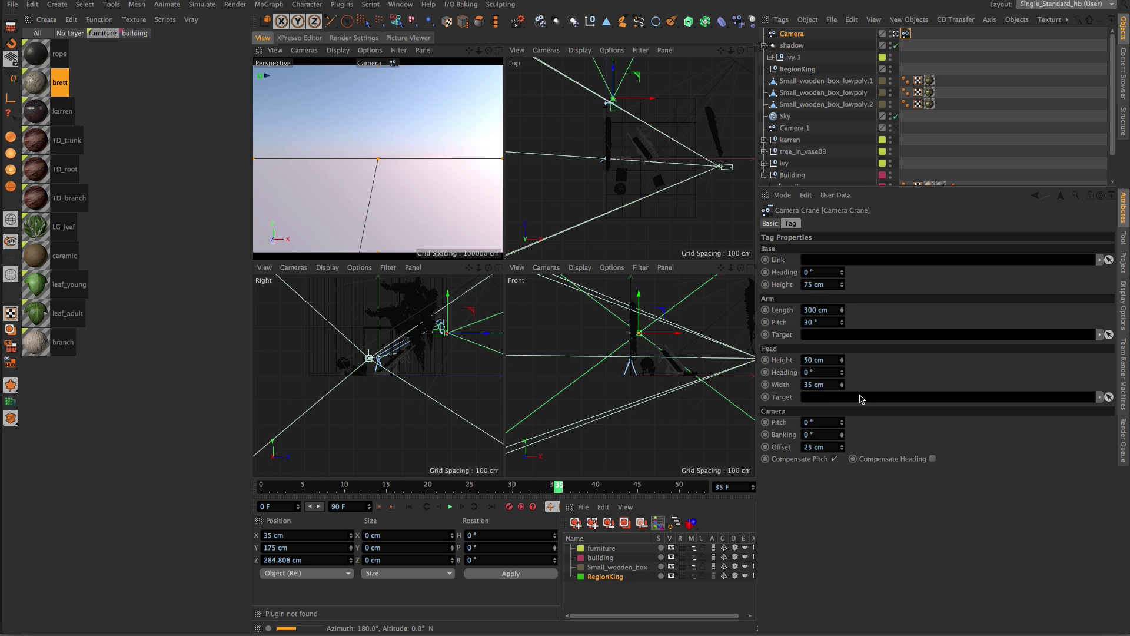
# Assign the door object from the Building group as the target of the crane's head.
pyautogui.click(905, 34)
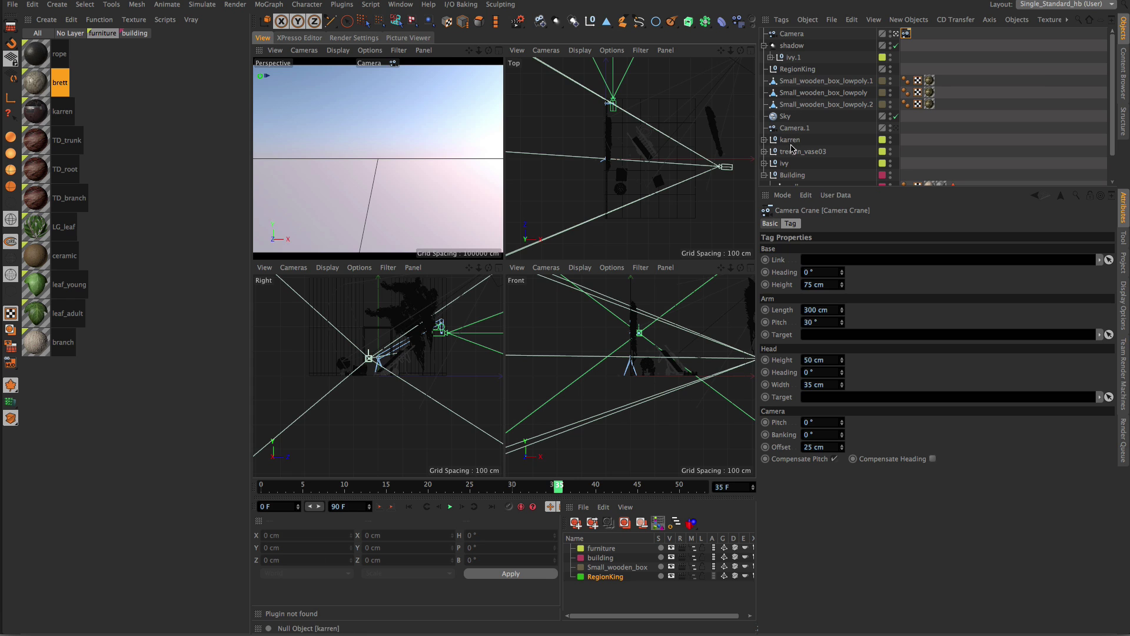
pyautogui.scroll(-3, 789, 167)
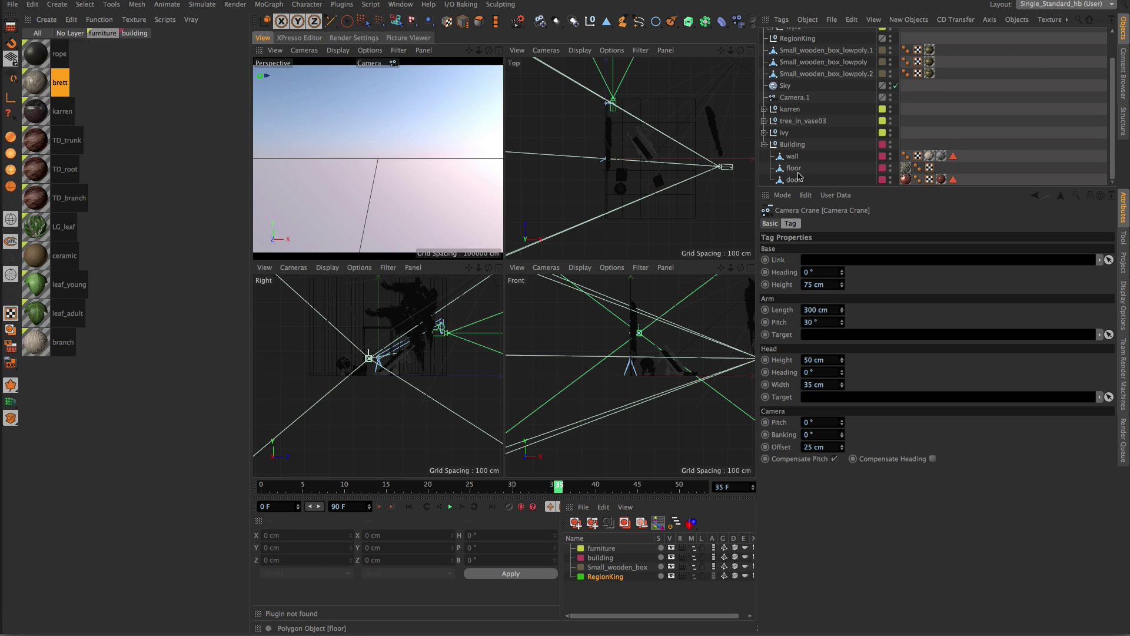
pyautogui.moveTo(795, 179); pyautogui.dragTo(842, 400)
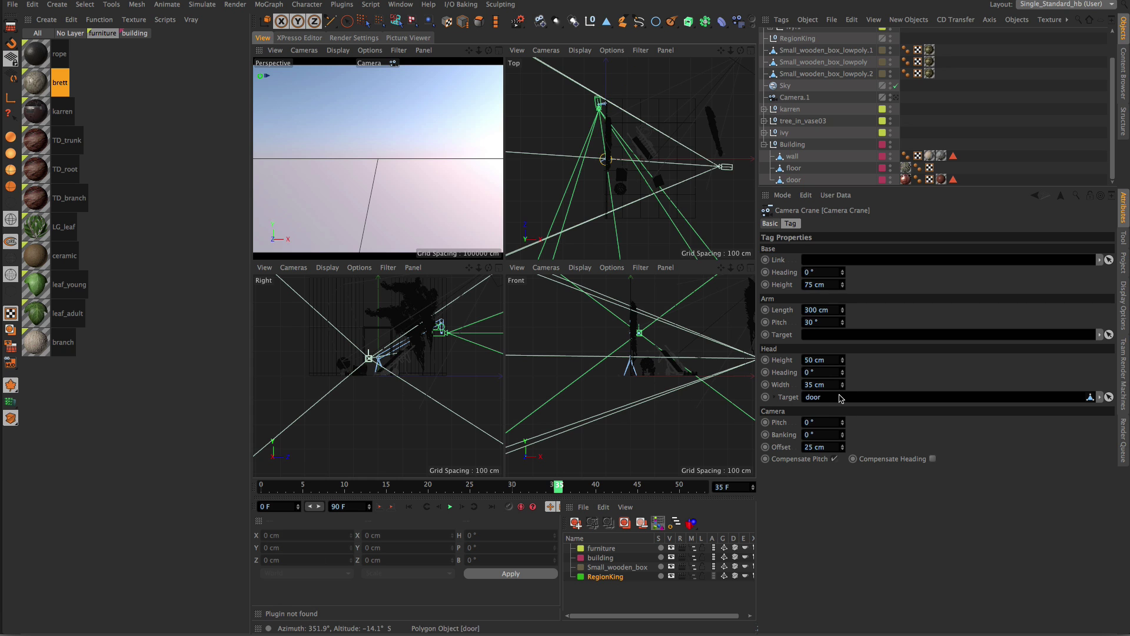
# Draw a curved three-point B-spline in the Top view in front of the door scene as the crane's path.
pyautogui.scroll(3, 798, 63)
pyautogui.click(791, 35)
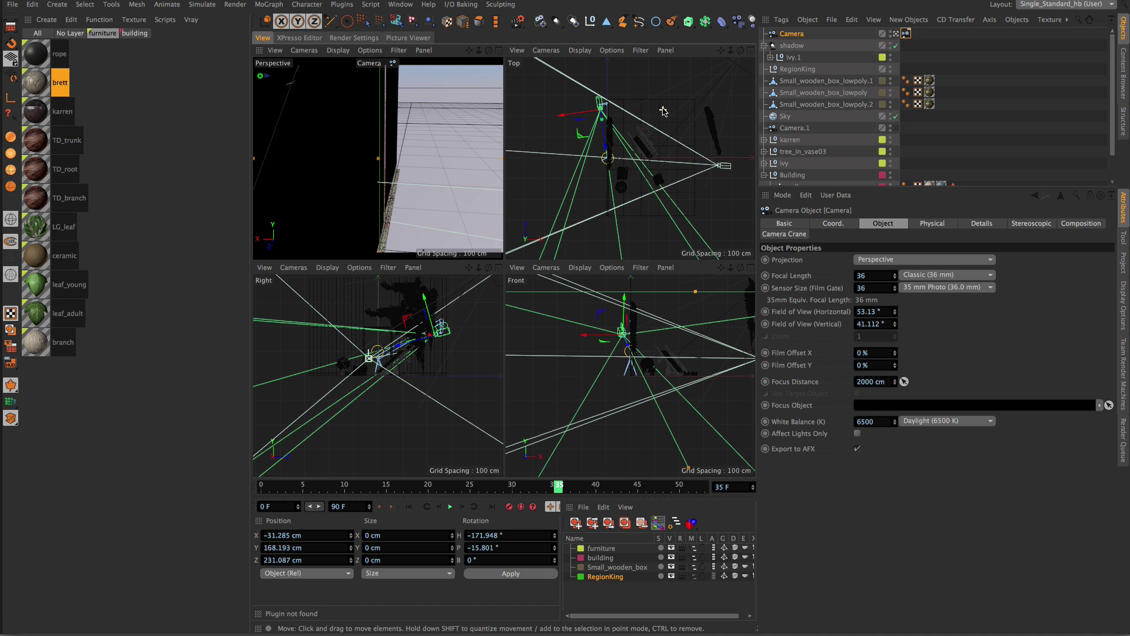
pyautogui.scroll(2, 663, 112)
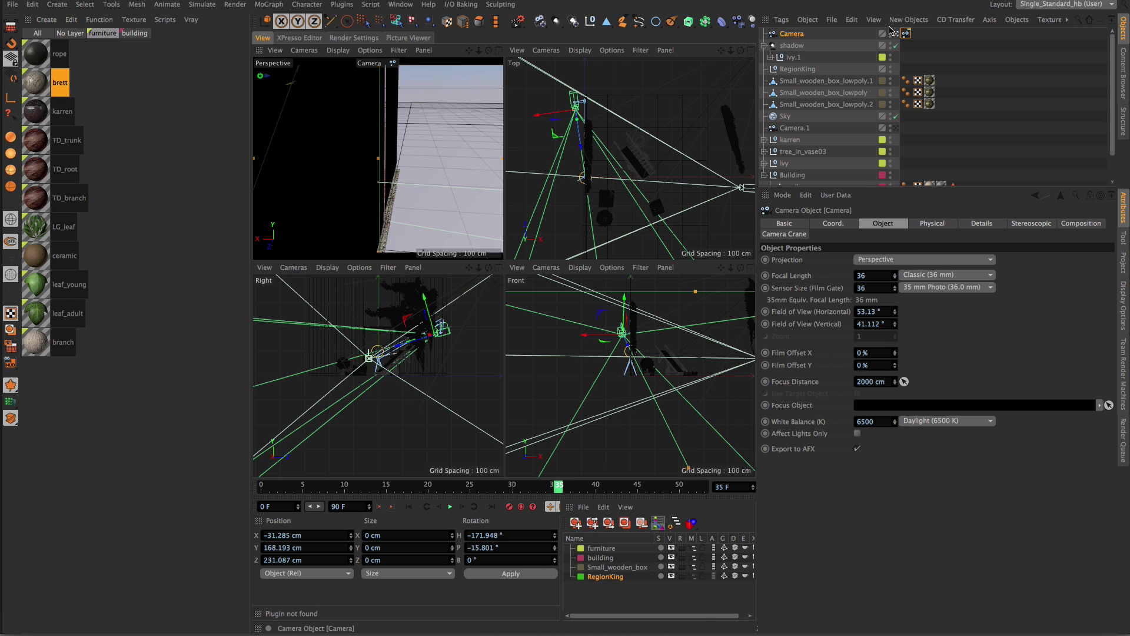
pyautogui.click(906, 33)
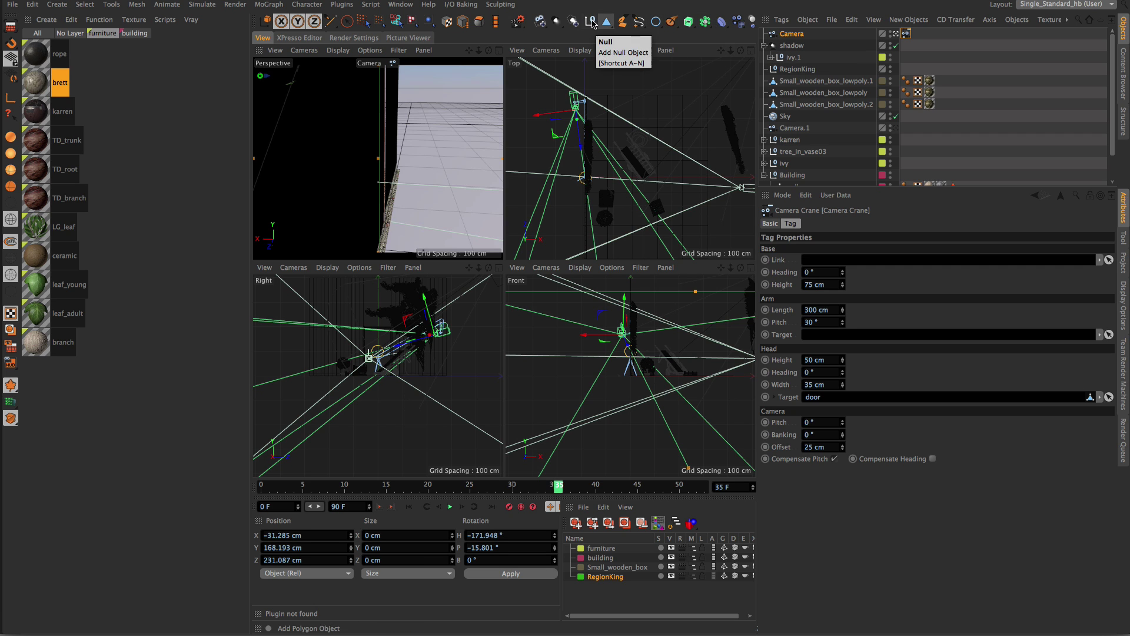
pyautogui.click(637, 25)
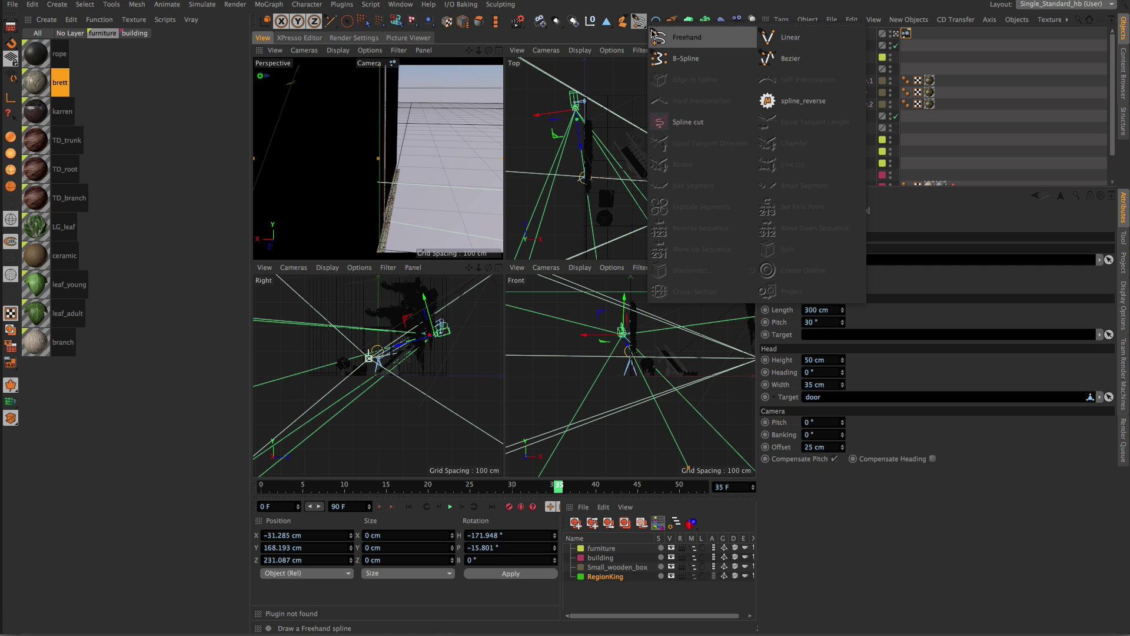
pyautogui.click(677, 59)
pyautogui.click(698, 107)
pyautogui.click(709, 188)
pyautogui.click(671, 245)
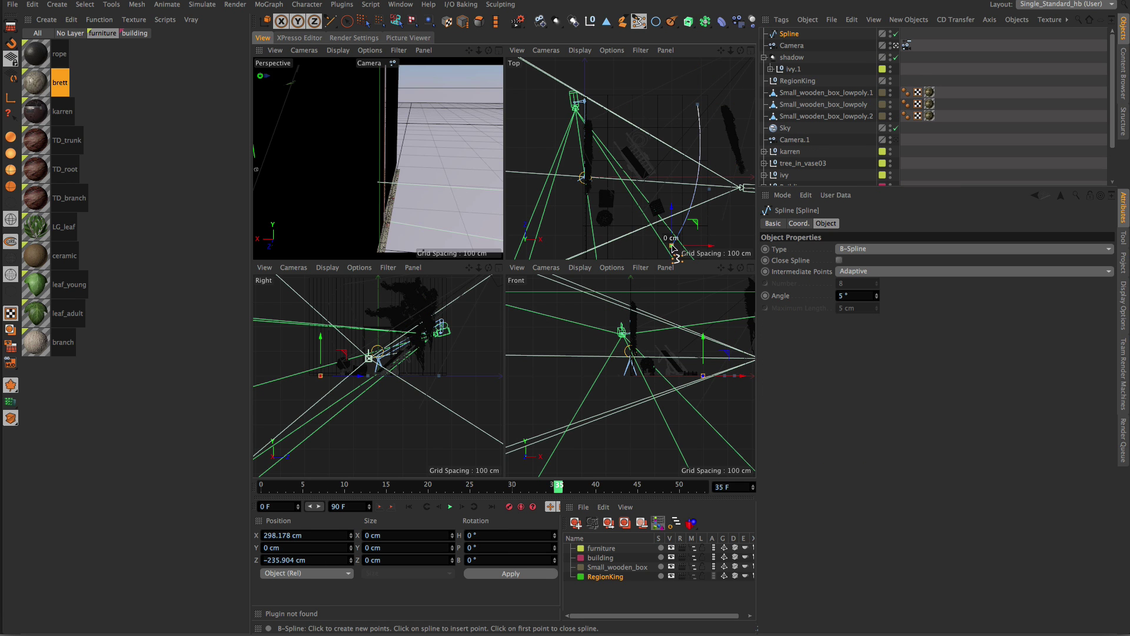
# Link the new spline to the base of the Camera Crane tag.
pyautogui.click(905, 46)
pyautogui.moveTo(784, 34); pyautogui.dragTo(836, 263)
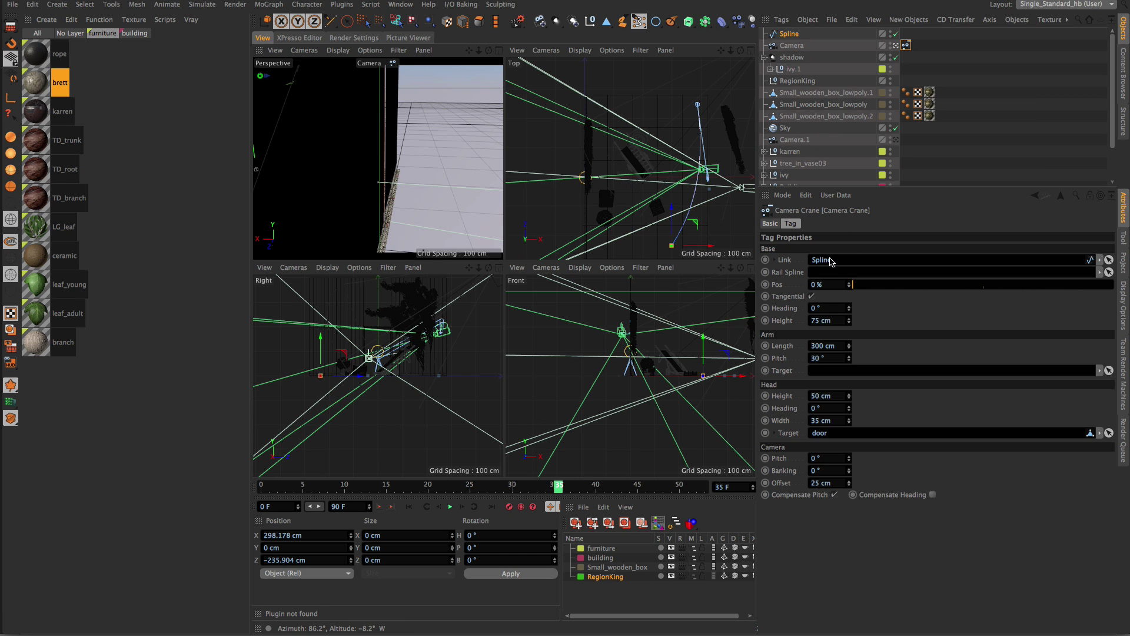
pyautogui.keyDown('alt'); pyautogui.moveTo(717, 187); pyautogui.dragTo(697, 158, button='middle'); pyautogui.keyUp('alt')
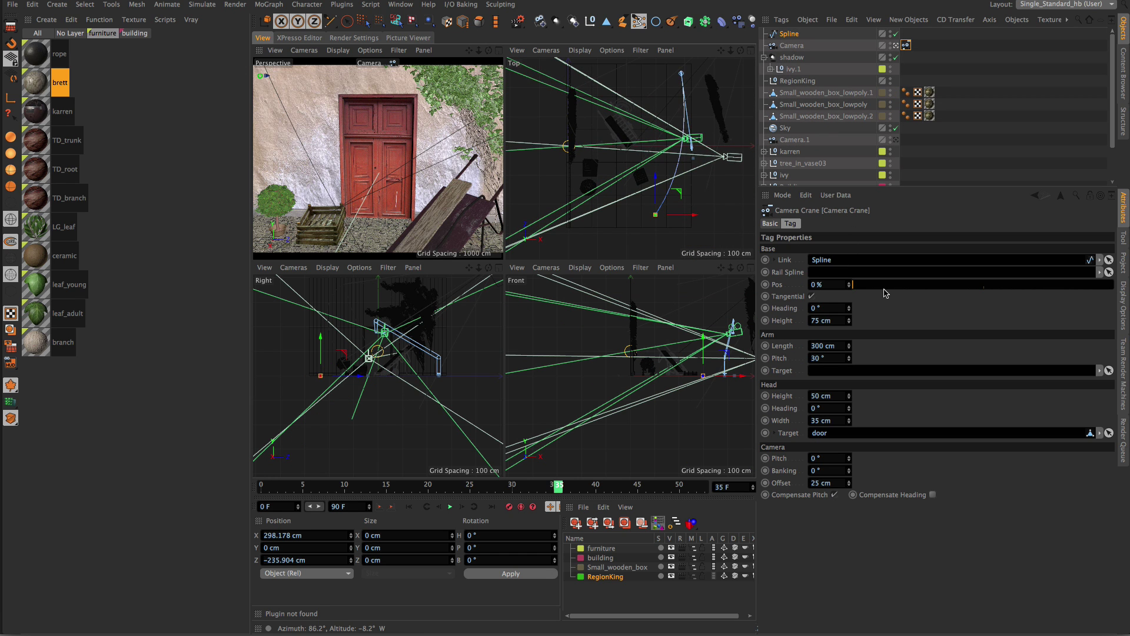
# Set the crane's base position to 18.8%, heading to 2° and height to 93 cm, arm pitch to -1.7° and head height to 55 cm.
pyautogui.moveTo(867, 288); pyautogui.dragTo(801, 281)
pyautogui.moveTo(849, 308); pyautogui.dragTo(848, 303)
pyautogui.moveTo(849, 358)
pyautogui.mouseDown()
pyautogui.moveTo(848, 368)
pyautogui.moveTo(849, 341)
pyautogui.moveTo(849, 372)
pyautogui.moveTo(848, 359)
pyautogui.mouseUp()
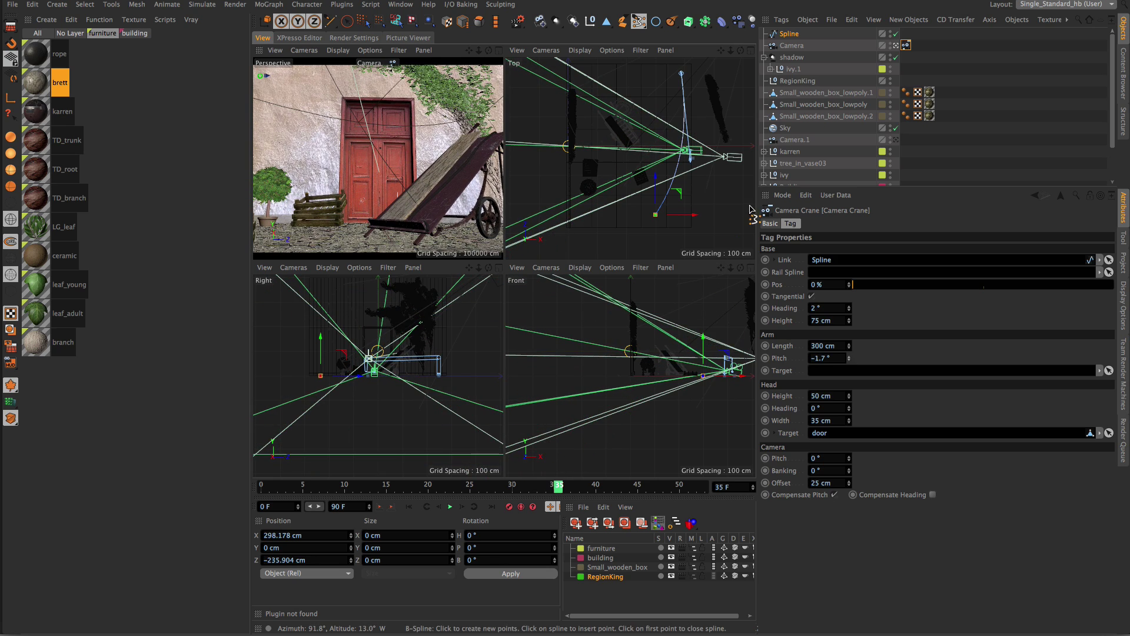
pyautogui.moveTo(848, 398); pyautogui.dragTo(849, 395)
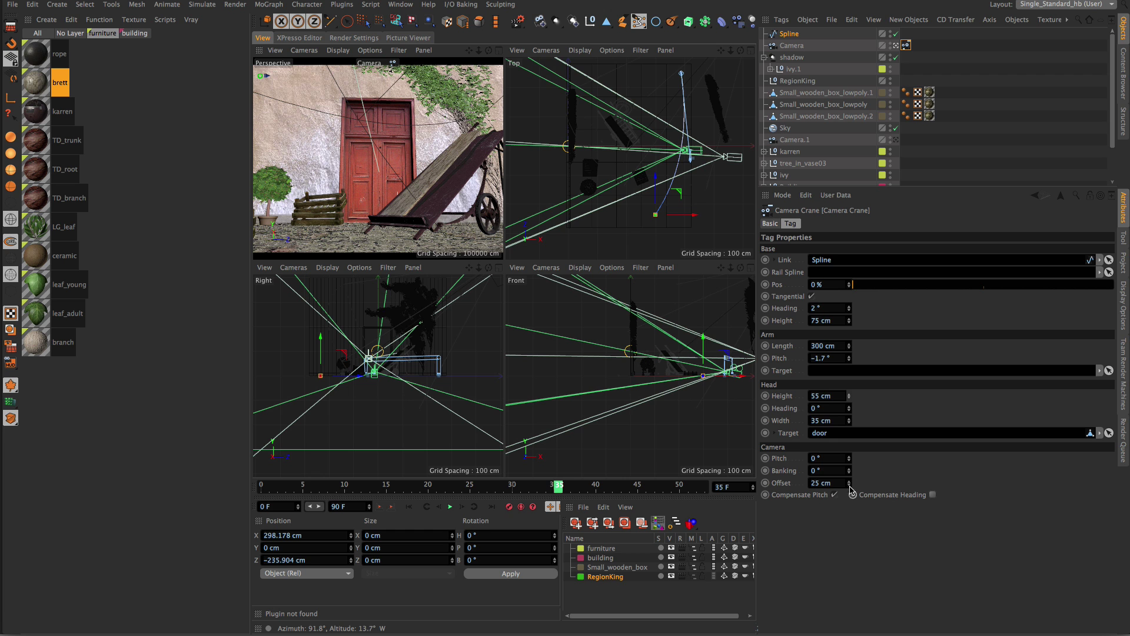
pyautogui.moveTo(848, 325); pyautogui.dragTo(848, 320)
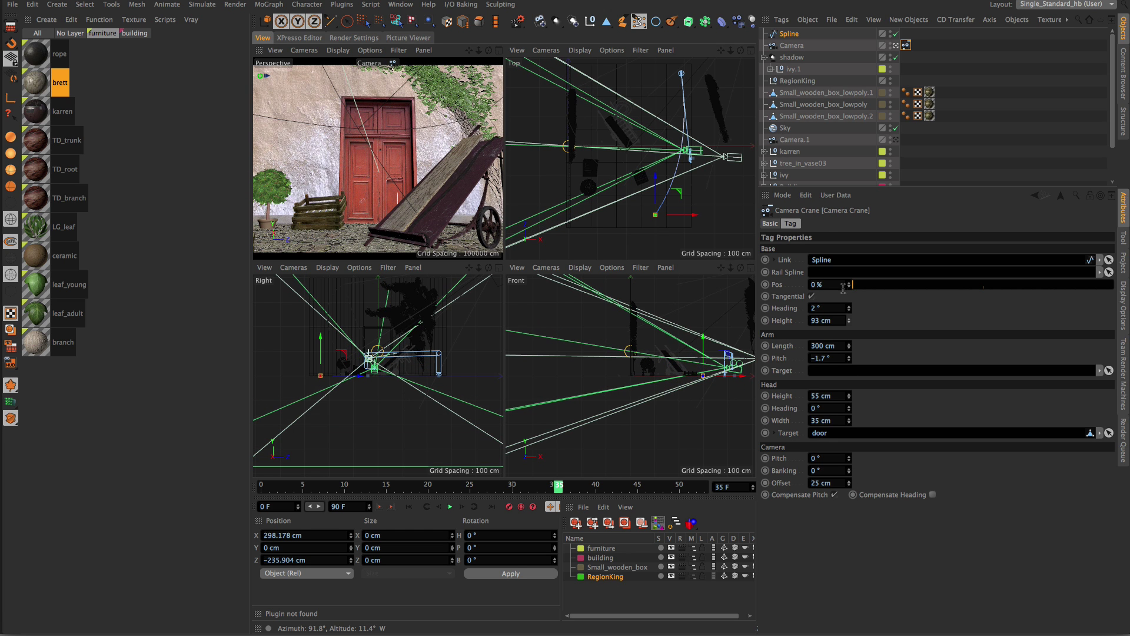
pyautogui.moveTo(856, 287); pyautogui.dragTo(894, 275)
# Keyframe the crane's Pos at 18.8%, base Heading at 2° and arm Pitch at -1.7° on frame 0.
pyautogui.click(784, 46)
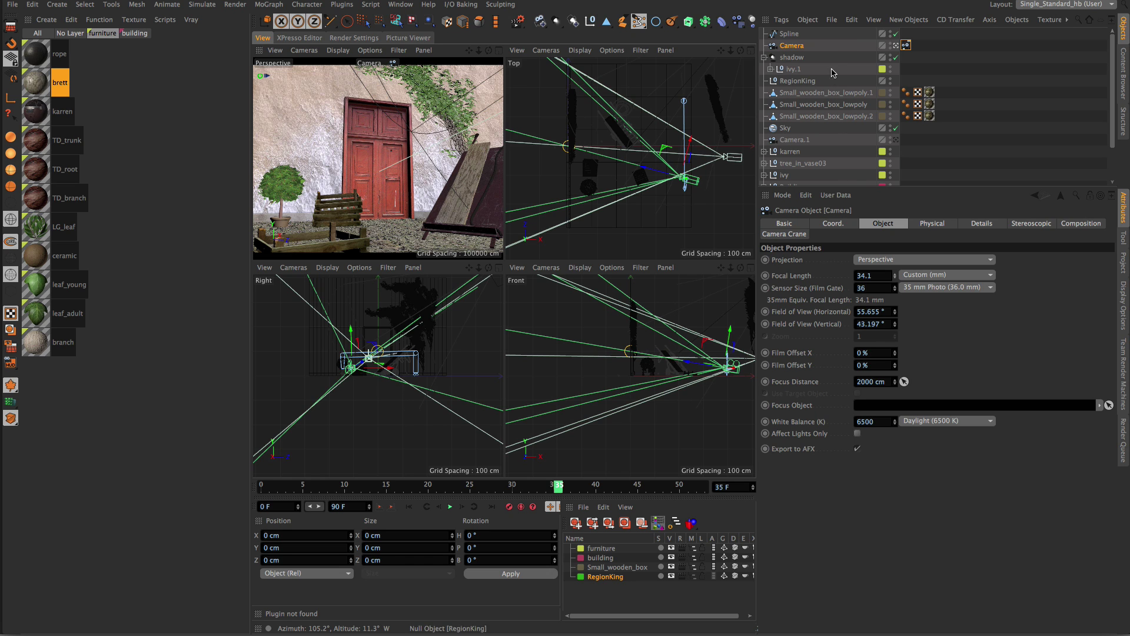
pyautogui.click(906, 46)
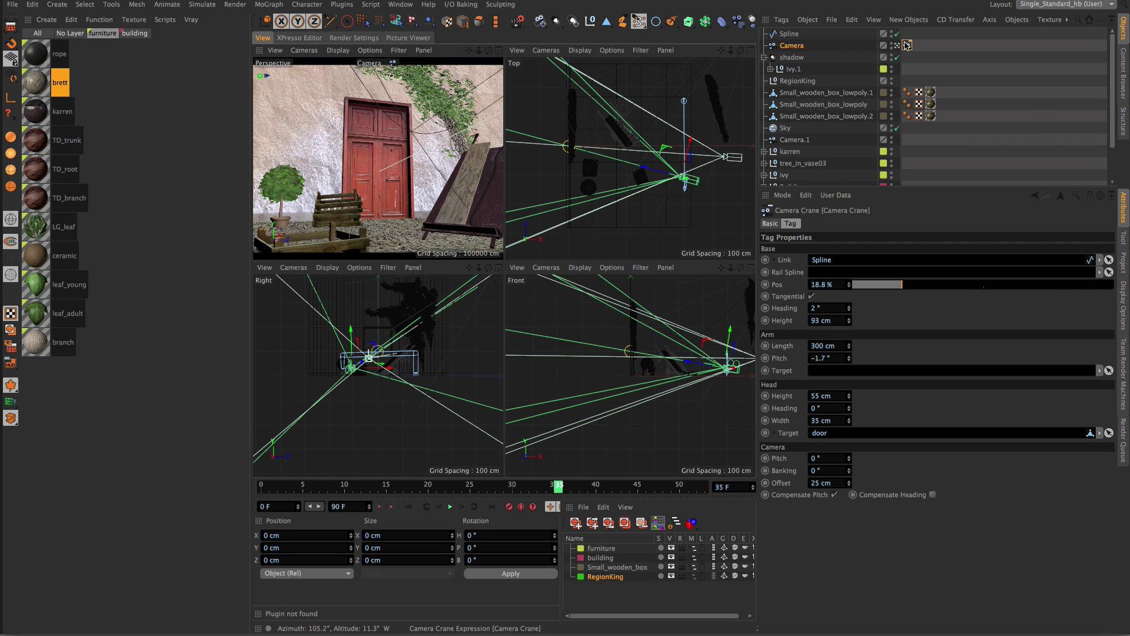
pyautogui.click(766, 308)
pyautogui.click(765, 359)
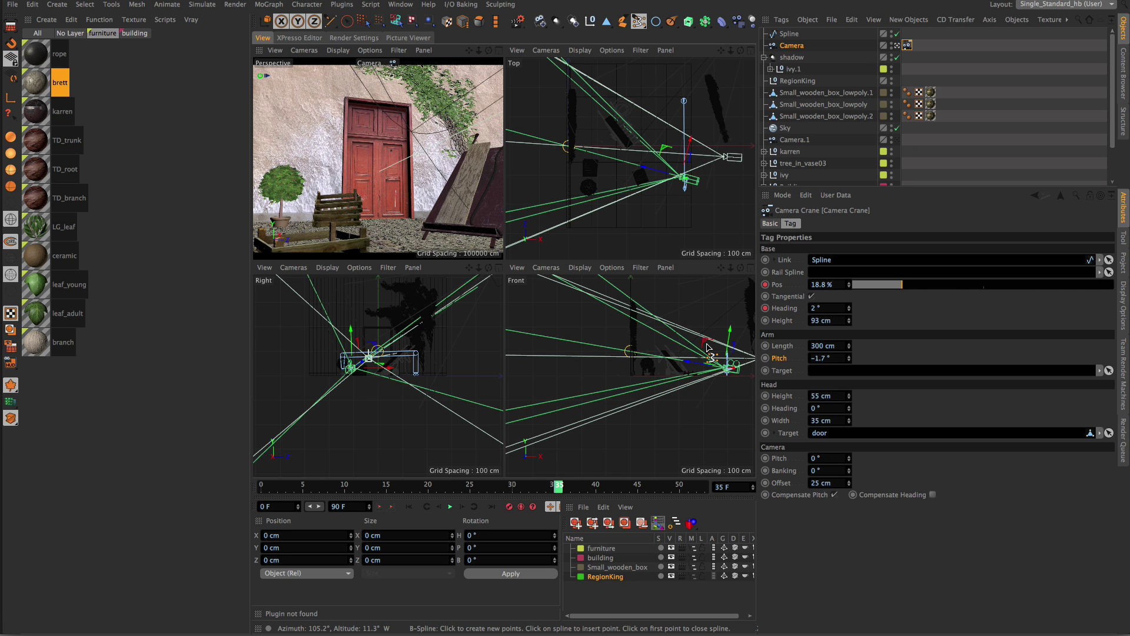
pyautogui.moveTo(557, 486); pyautogui.dragTo(149, 498)
pyautogui.click(765, 285)
pyautogui.click(765, 308)
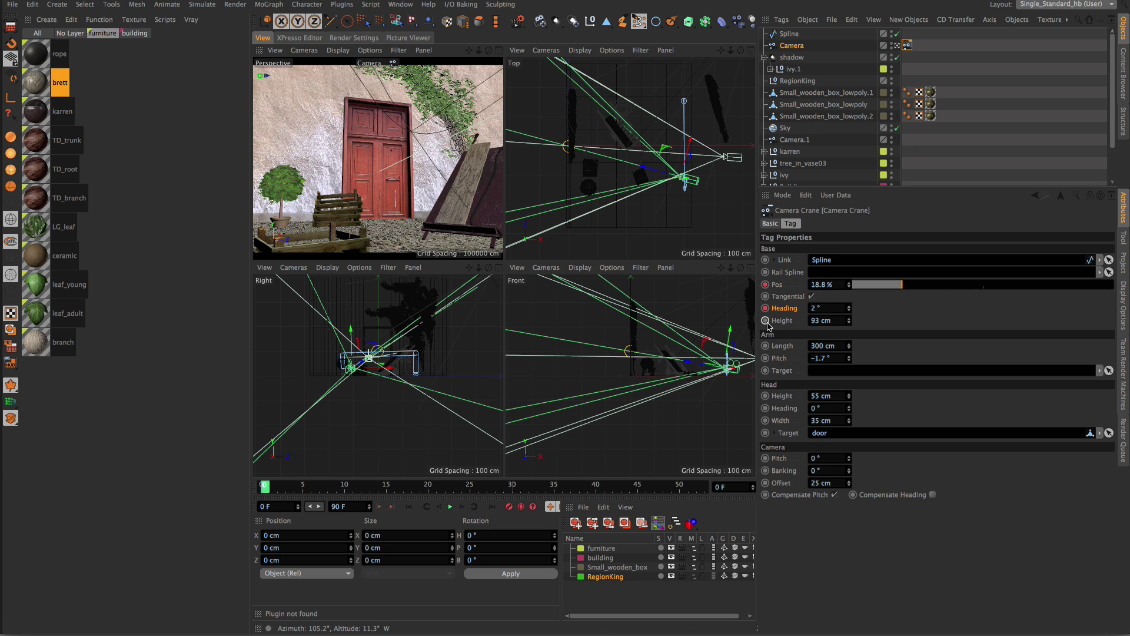
pyautogui.click(766, 357)
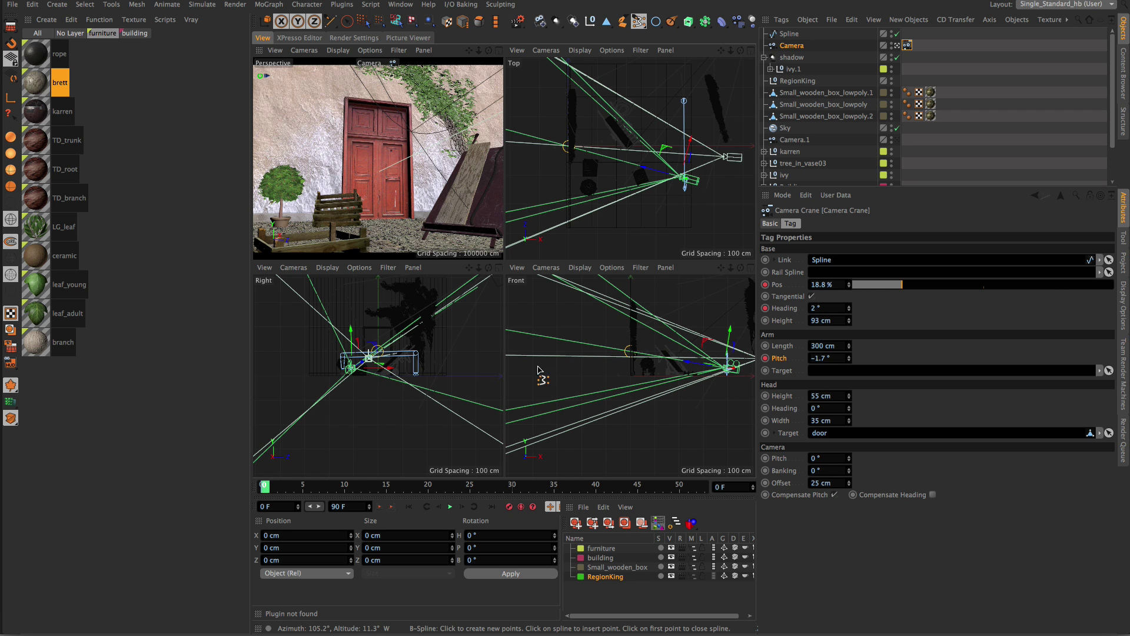
# At frame 52, set the crane's Pos to 0%, Heading to 22.8° and arm Pitch to 46.7°, and keyframe all three.
pyautogui.moveTo(347, 483); pyautogui.dragTo(701, 485)
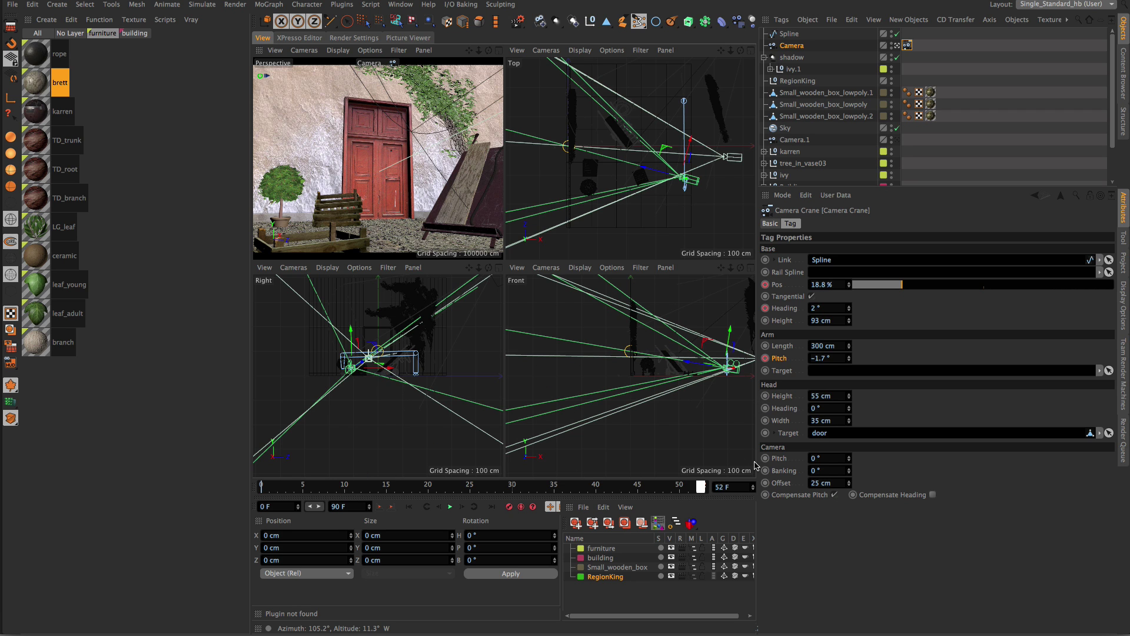
pyautogui.moveTo(901, 284); pyautogui.dragTo(850, 319)
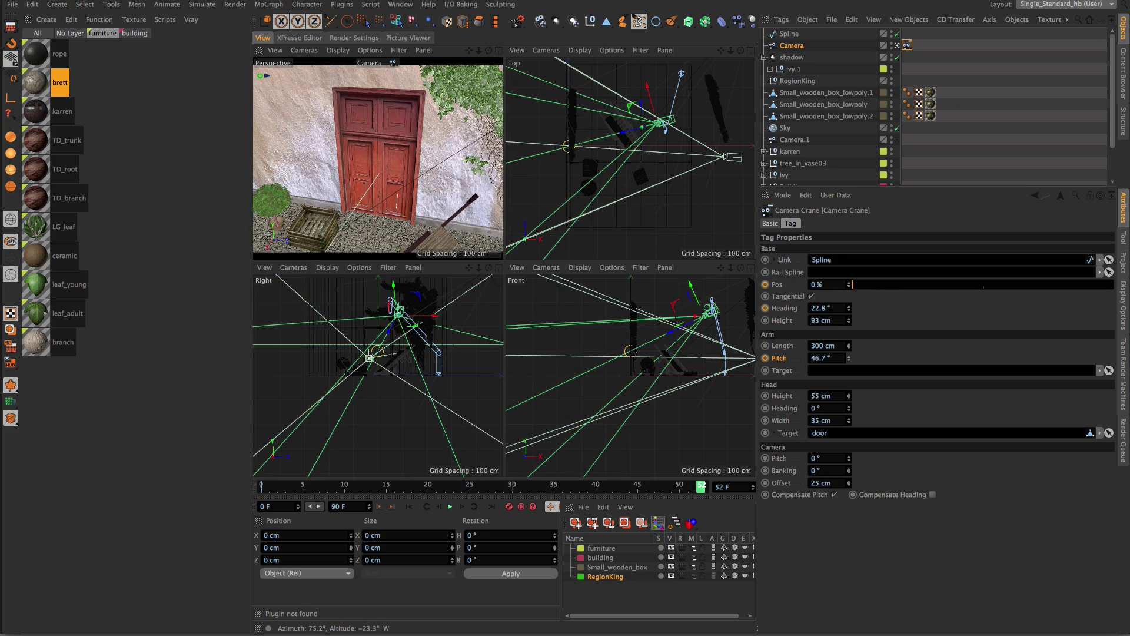
pyautogui.click(765, 358)
pyautogui.click(765, 308)
pyautogui.click(765, 284)
# Play the crane camera animation from frame 0 to review the move, then stop playback.
pyautogui.moveTo(661, 495); pyautogui.dragTo(206, 481)
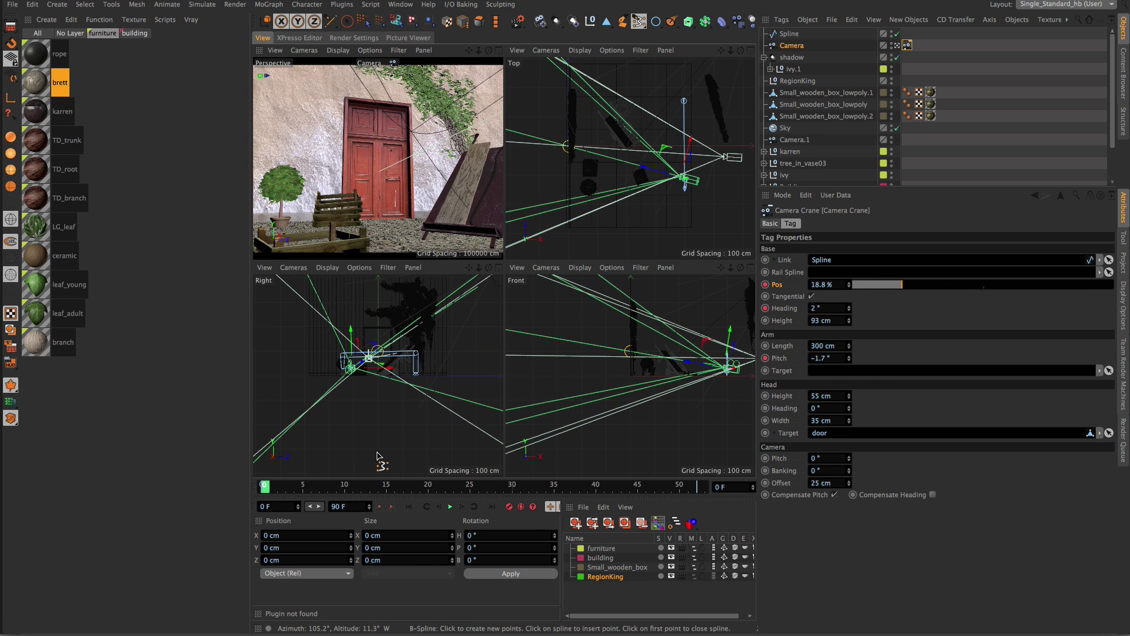
pyautogui.press('F8')
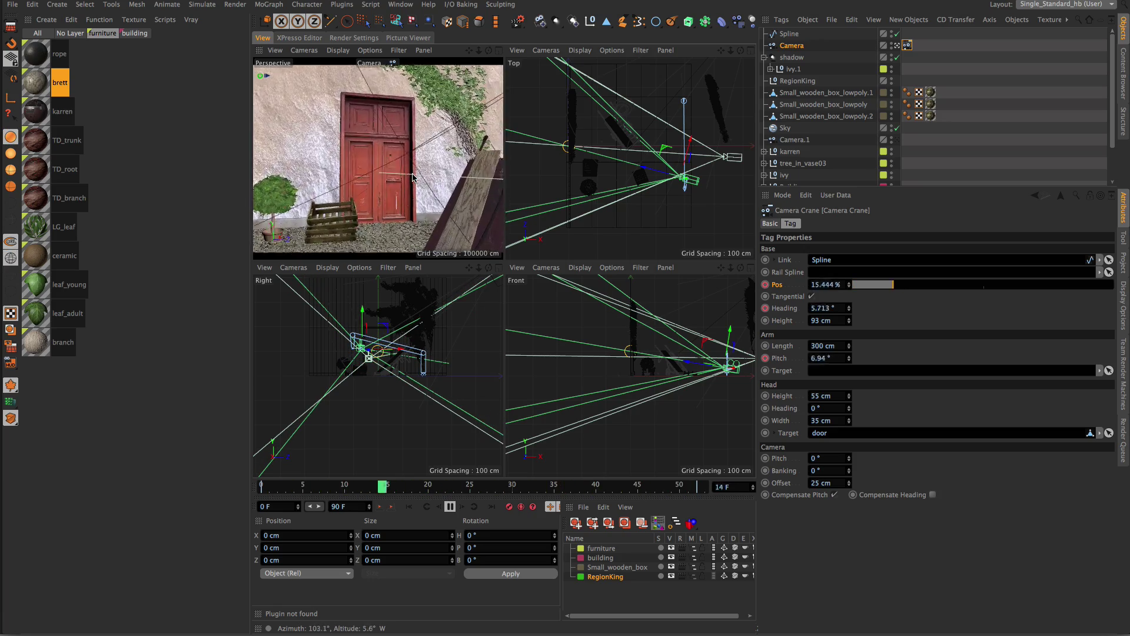
pyautogui.press('F8')
pyautogui.press('F8')
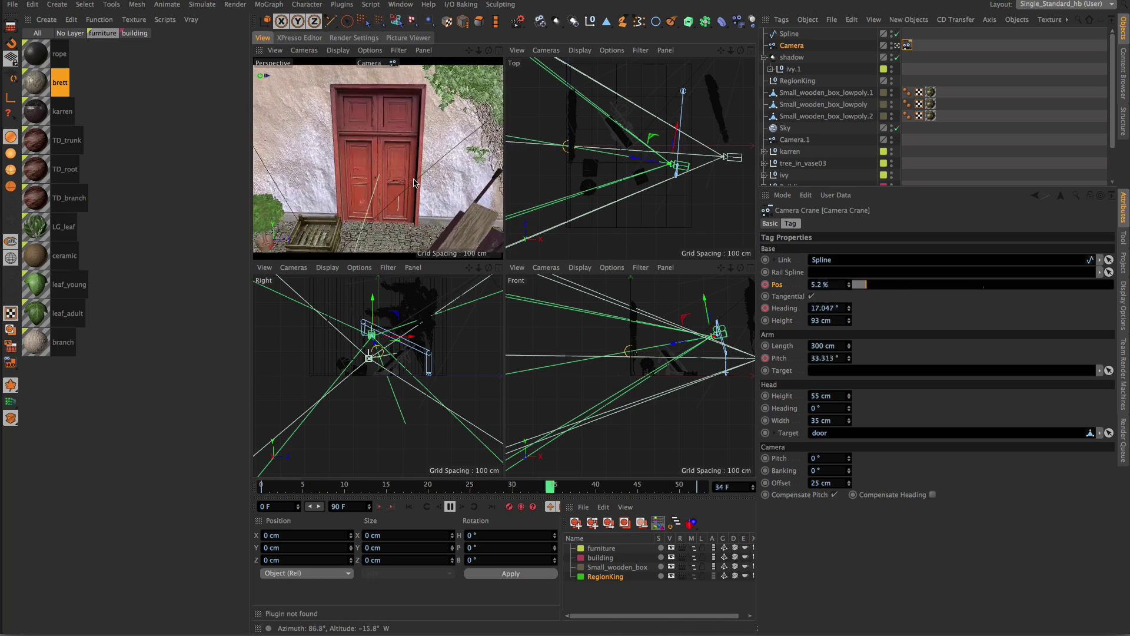
pyautogui.press('F8')
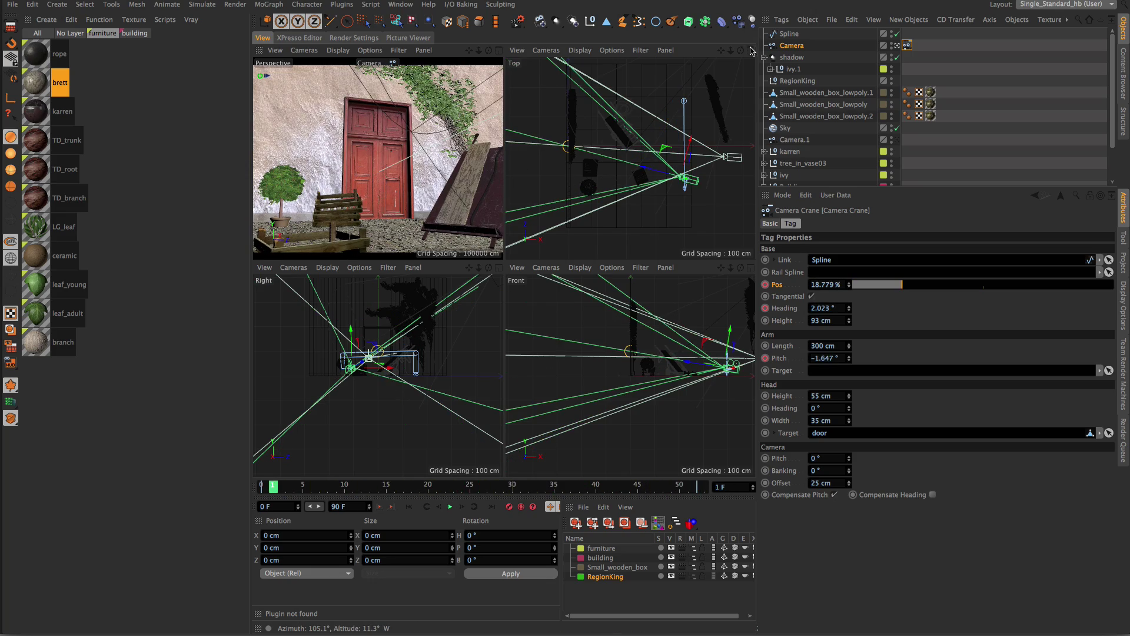
# Move the path spline farther away from the door wall in the Top view and check the framing at frame 52.
pyautogui.click(790, 35)
pyautogui.moveTo(709, 110); pyautogui.dragTo(736, 98)
pyautogui.moveTo(295, 486); pyautogui.dragTo(696, 486)
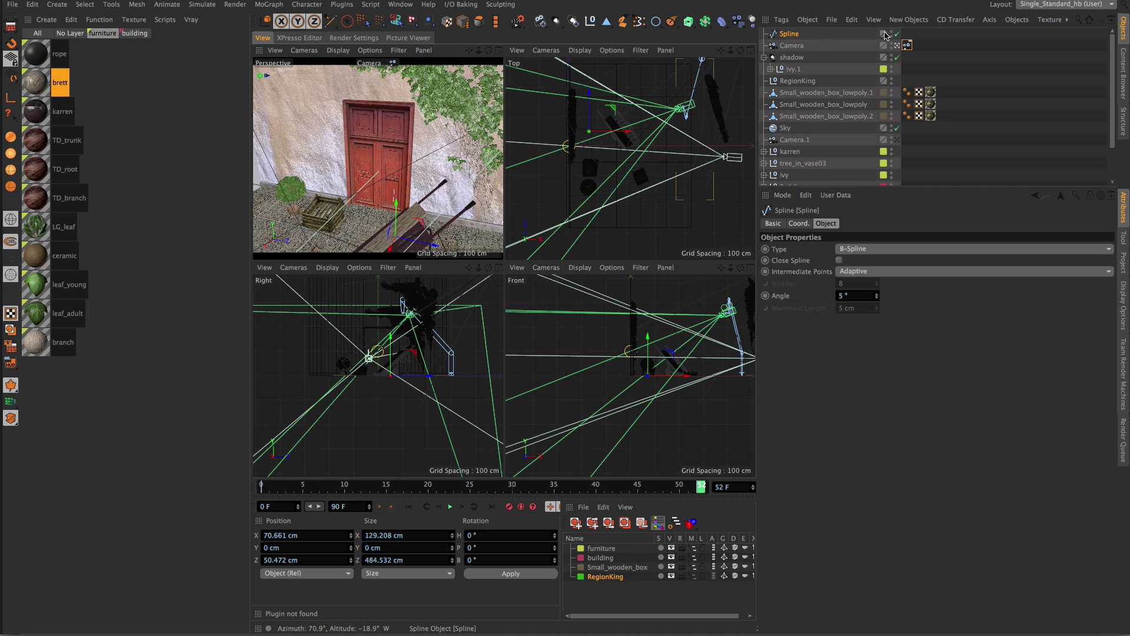
# Change the crane's Heading to 2.4° and arm Pitch to 39.7° at frame 52, update the keyframes and return to frame 0.
pyautogui.click(907, 45)
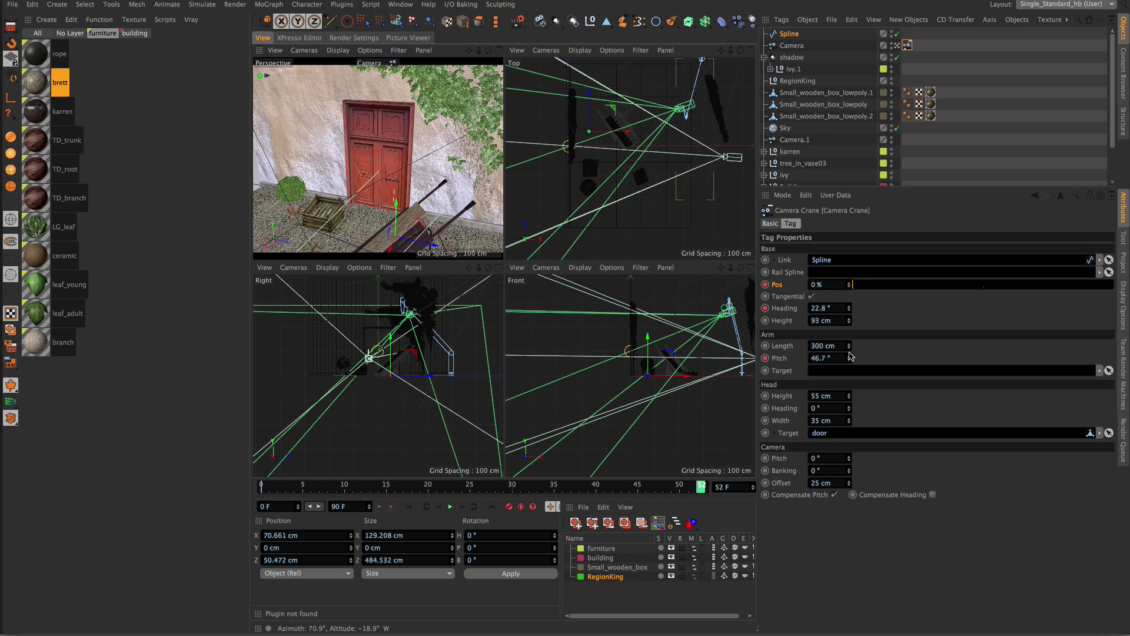
pyautogui.moveTo(849, 358); pyautogui.dragTo(857, 395)
pyautogui.moveTo(849, 307); pyautogui.dragTo(849, 340)
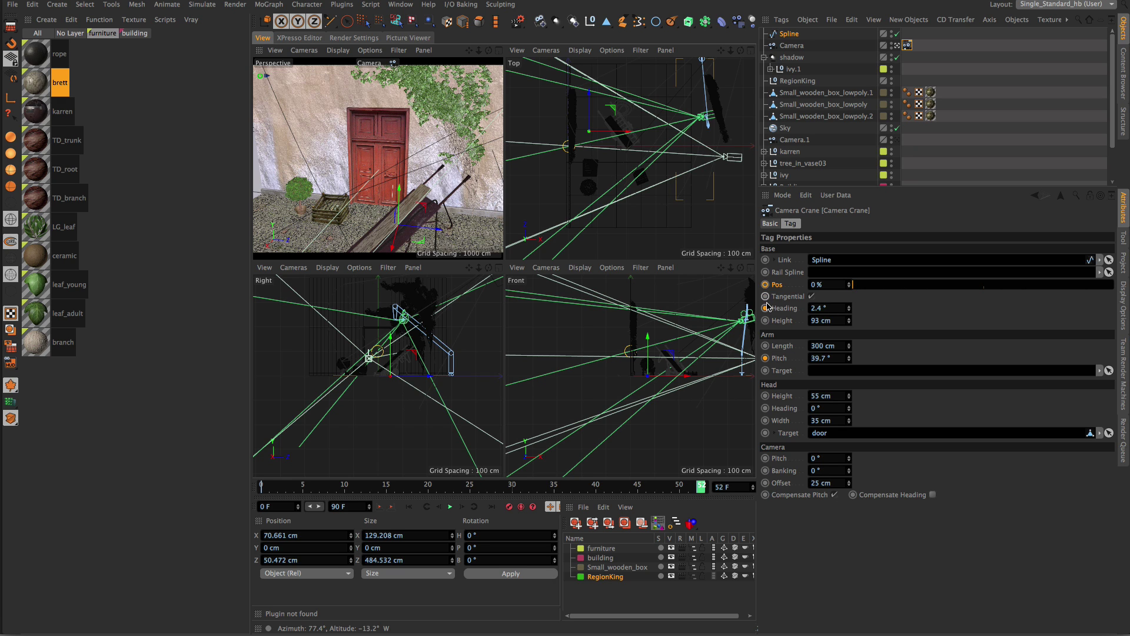
pyautogui.click(765, 284)
pyautogui.click(765, 308)
pyautogui.click(765, 357)
pyautogui.moveTo(678, 488); pyautogui.dragTo(151, 328)
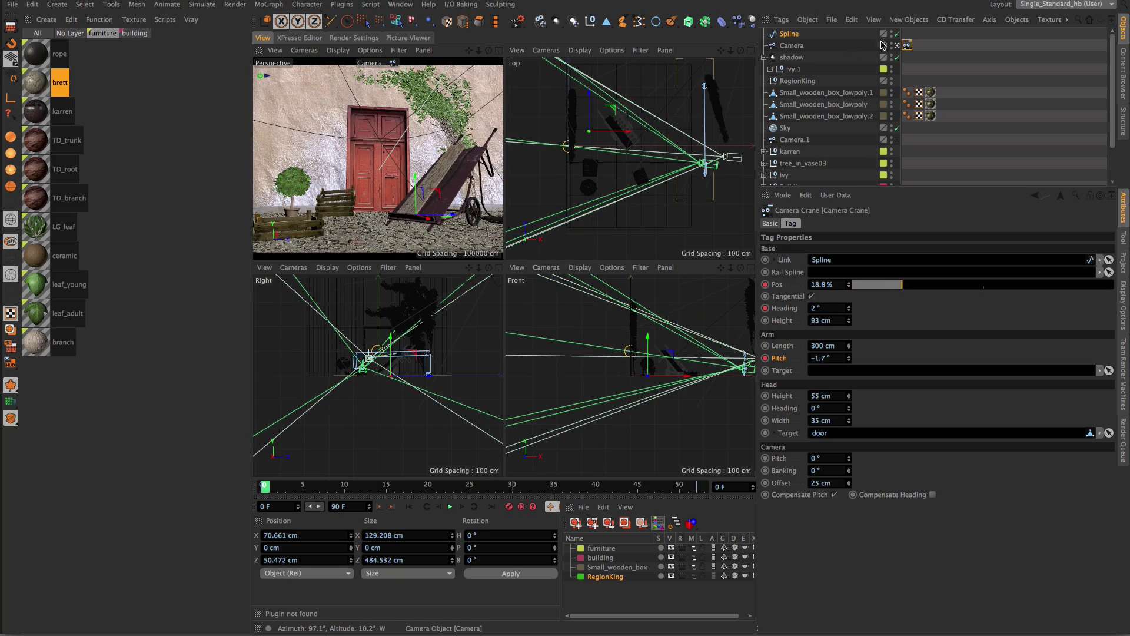
pyautogui.click(996, 67)
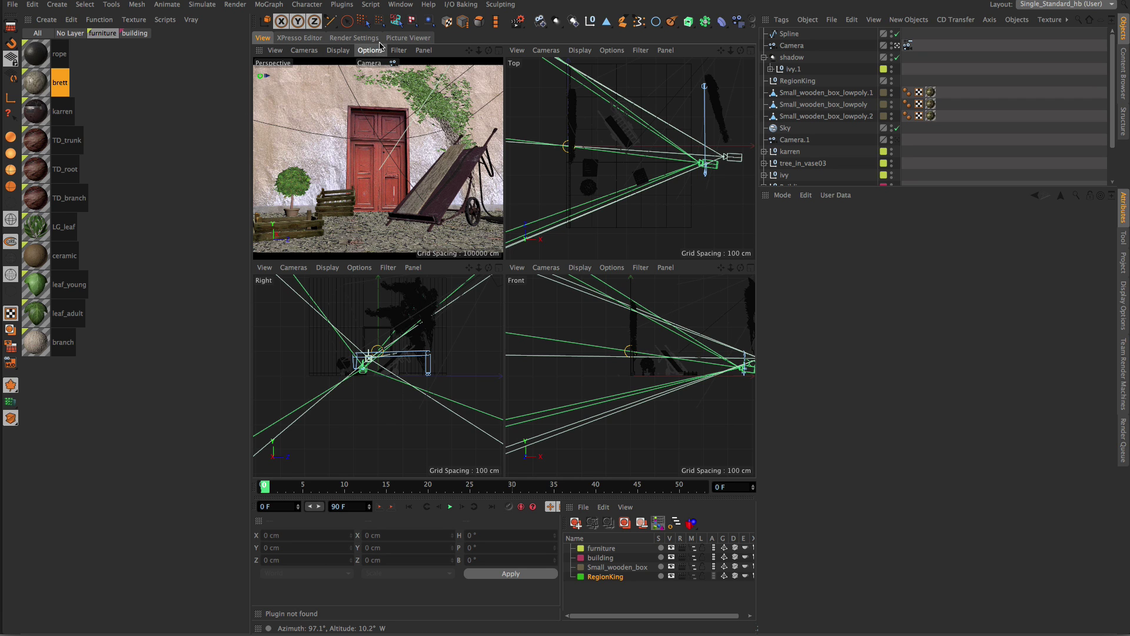
# Set the renderer to Hardware in the render settings and maximize the Perspective view.
pyautogui.click(353, 38)
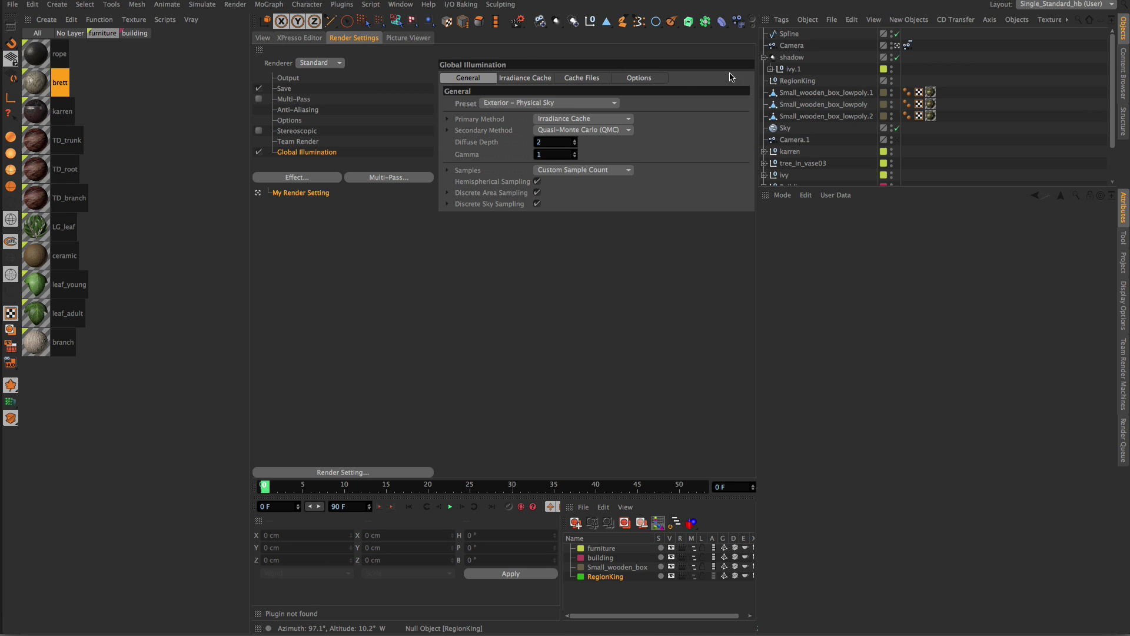
pyautogui.click(305, 64)
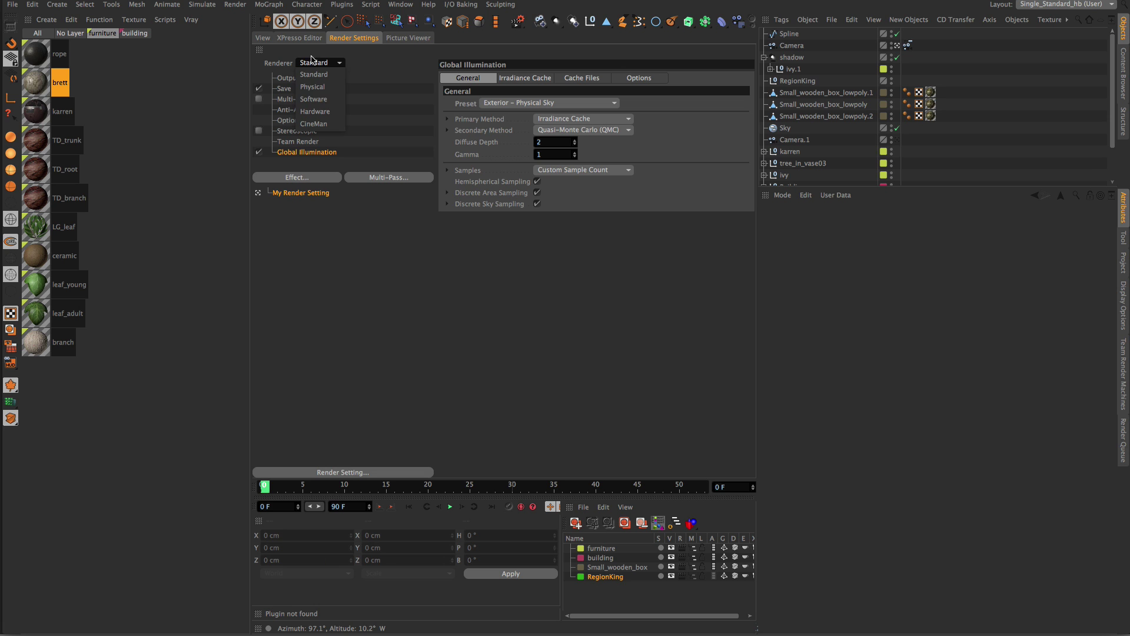
pyautogui.click(323, 112)
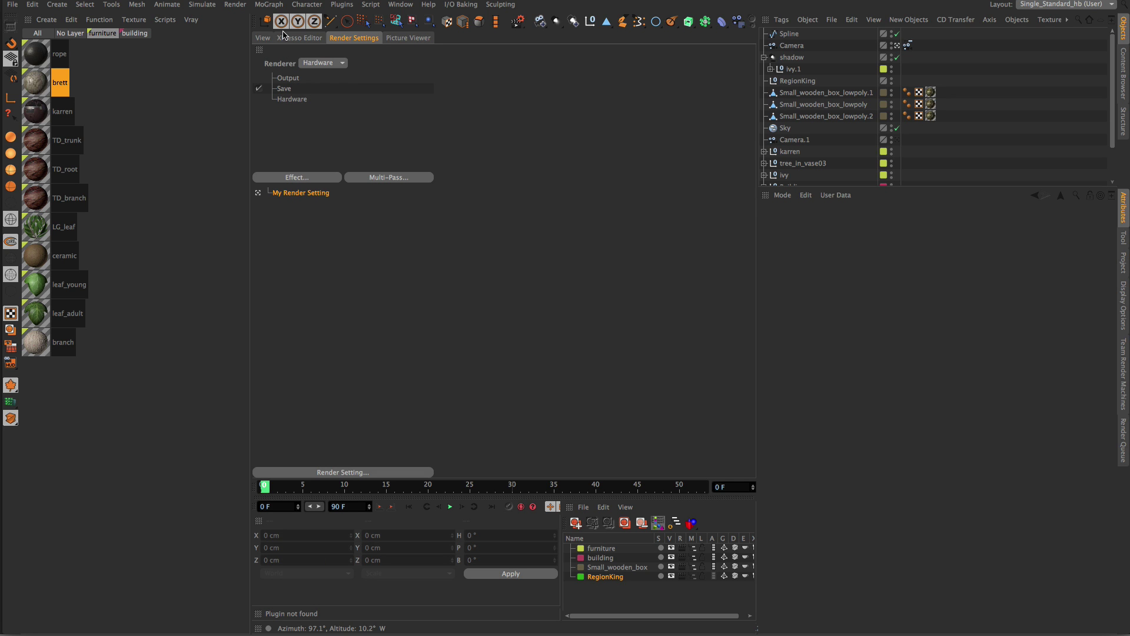
pyautogui.click(262, 38)
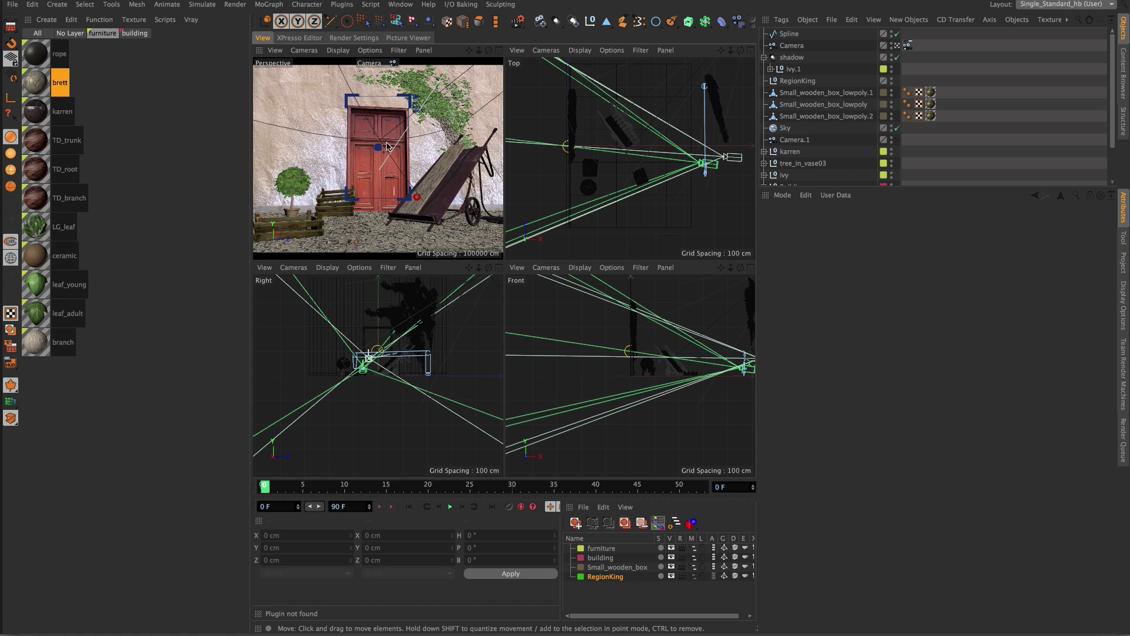
pyautogui.click(499, 50)
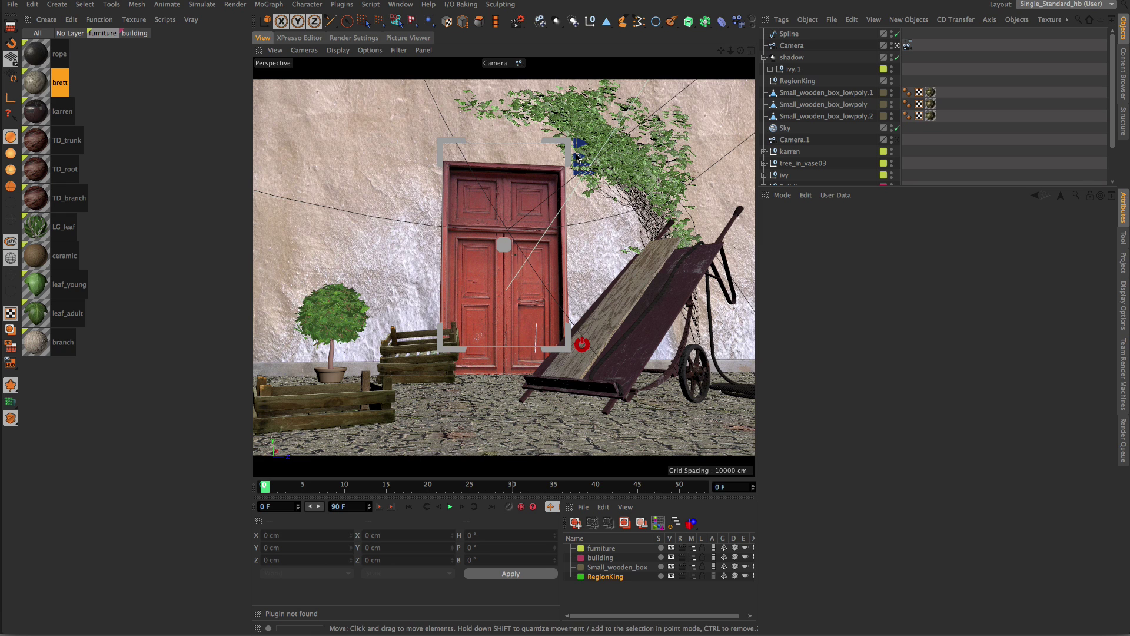
# Open the finished Door_afternoon_0012_RK_Still render from the Render Queue in the Picture Viewer.
pyautogui.click(1123, 459)
pyautogui.scroll(-1, 951, 394)
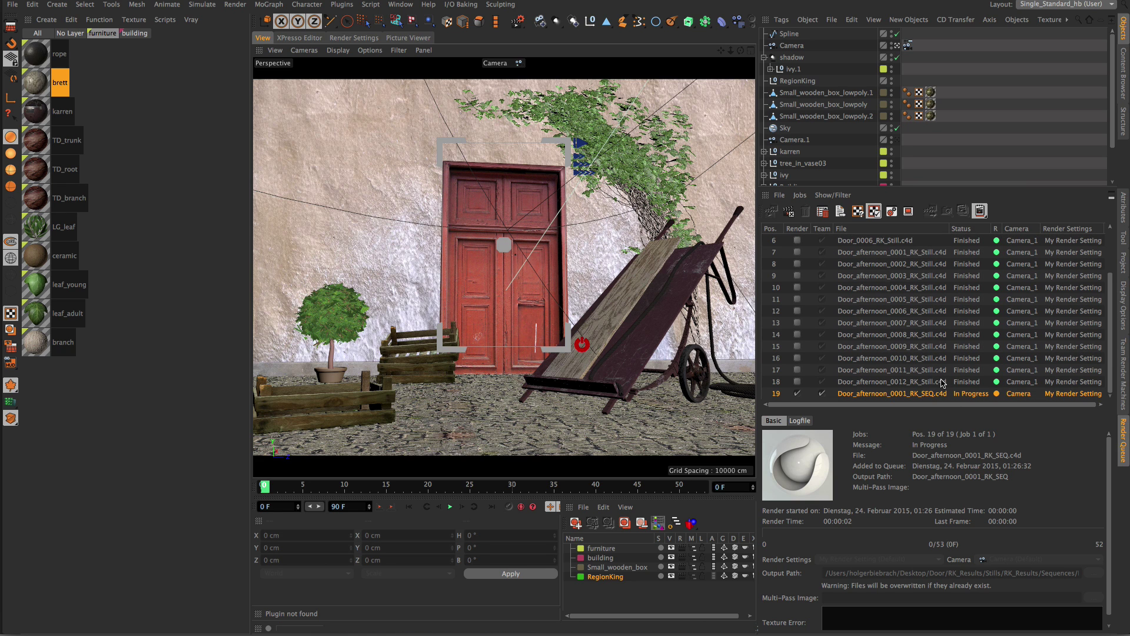
pyautogui.click(904, 382)
pyautogui.click(914, 394)
pyautogui.click(927, 382)
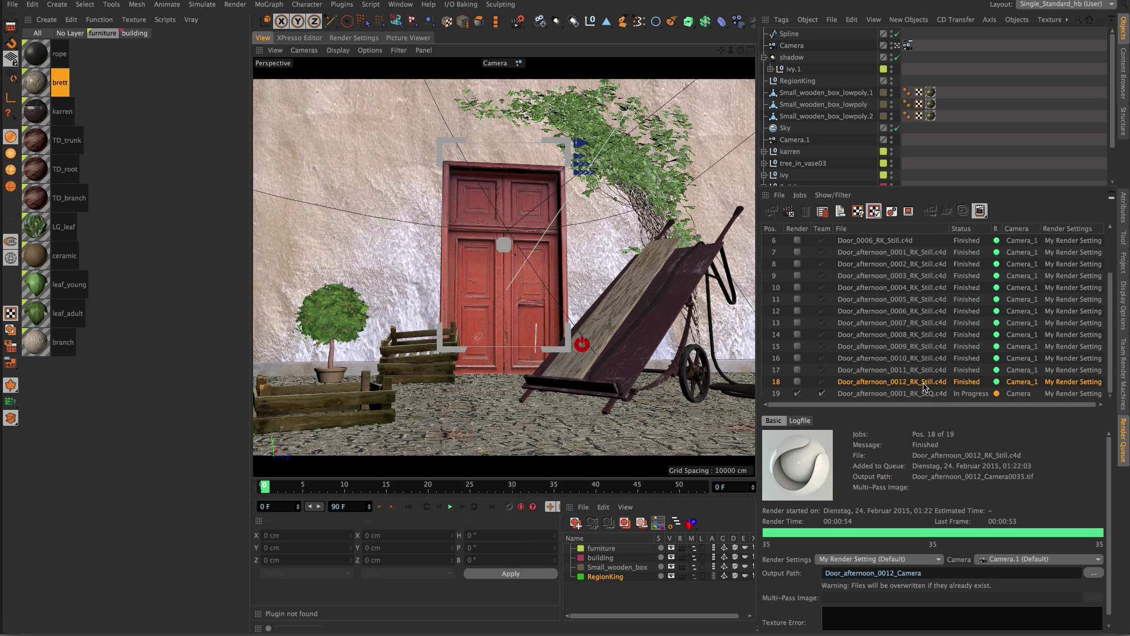
pyautogui.doubleClick(922, 383)
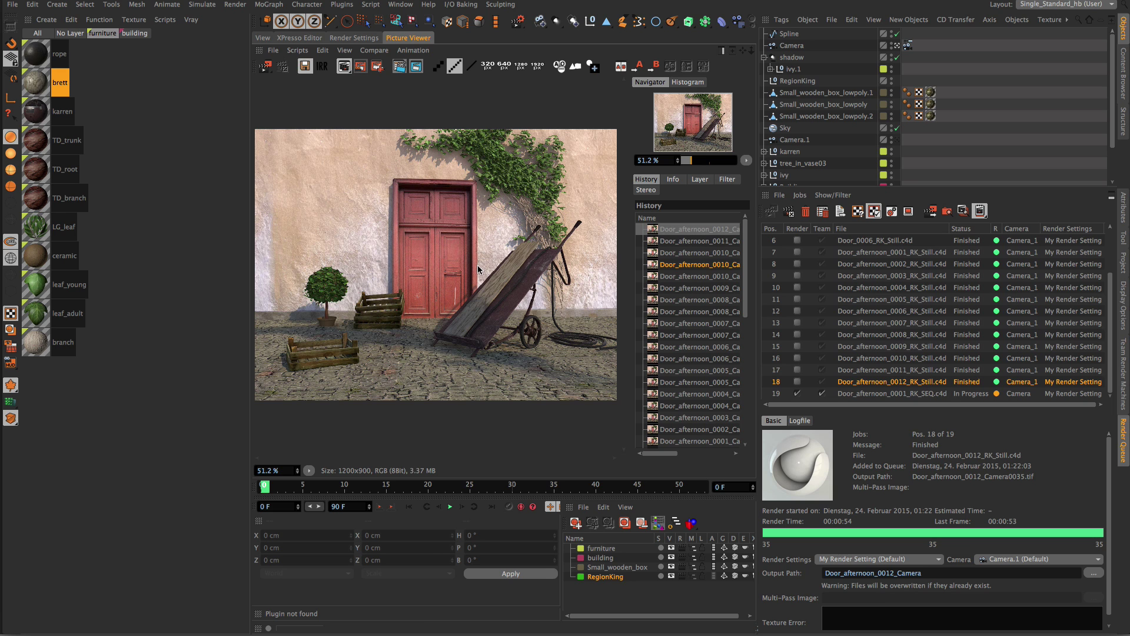
# Inspect the Door_afternoon_0012 still up close and check the status of the Door_afternoon_0001_RK_SEQ job in the Render Queue.
pyautogui.scroll(4, 483, 275)
pyautogui.moveTo(513, 312); pyautogui.dragTo(620, 300)
pyautogui.scroll(-3, 503, 270)
pyautogui.moveTo(524, 253); pyautogui.dragTo(437, 241)
pyautogui.scroll(-1, 442, 238)
pyautogui.click(889, 393)
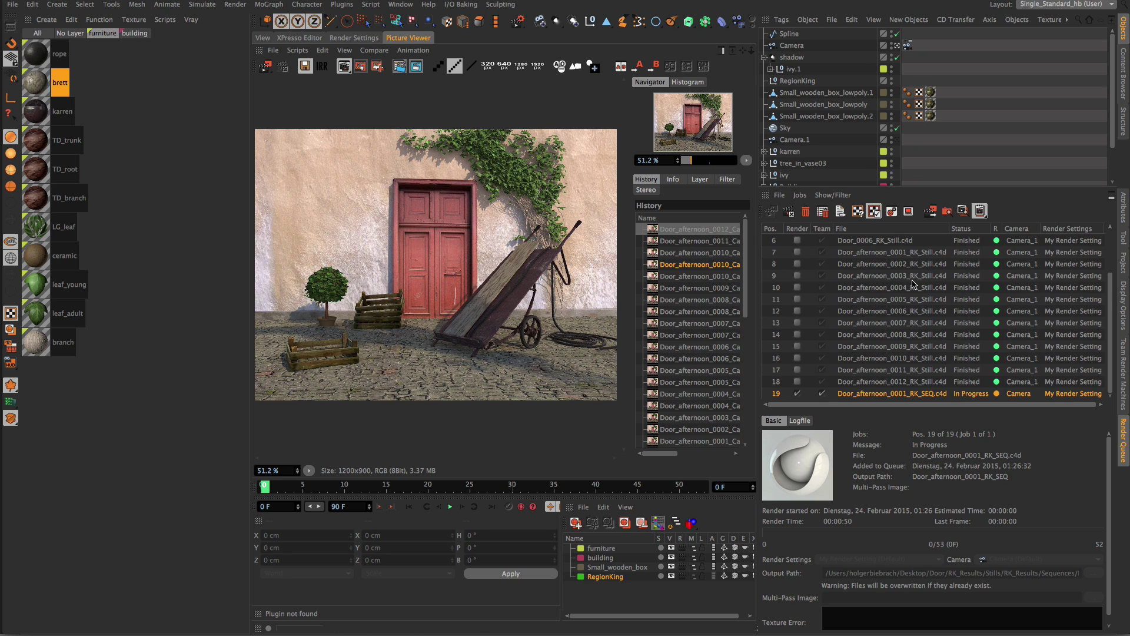
pyautogui.click(921, 381)
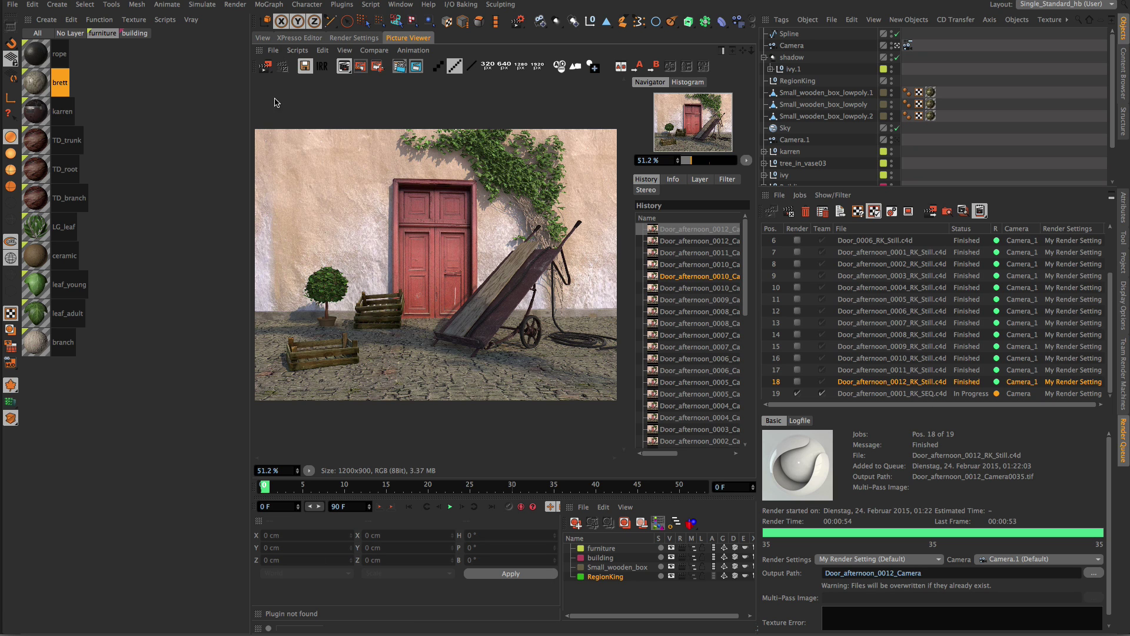
# Switch the renderer back to Standard and add the Color Correction effect to the render settings.
pyautogui.click(347, 38)
pyautogui.click(323, 62)
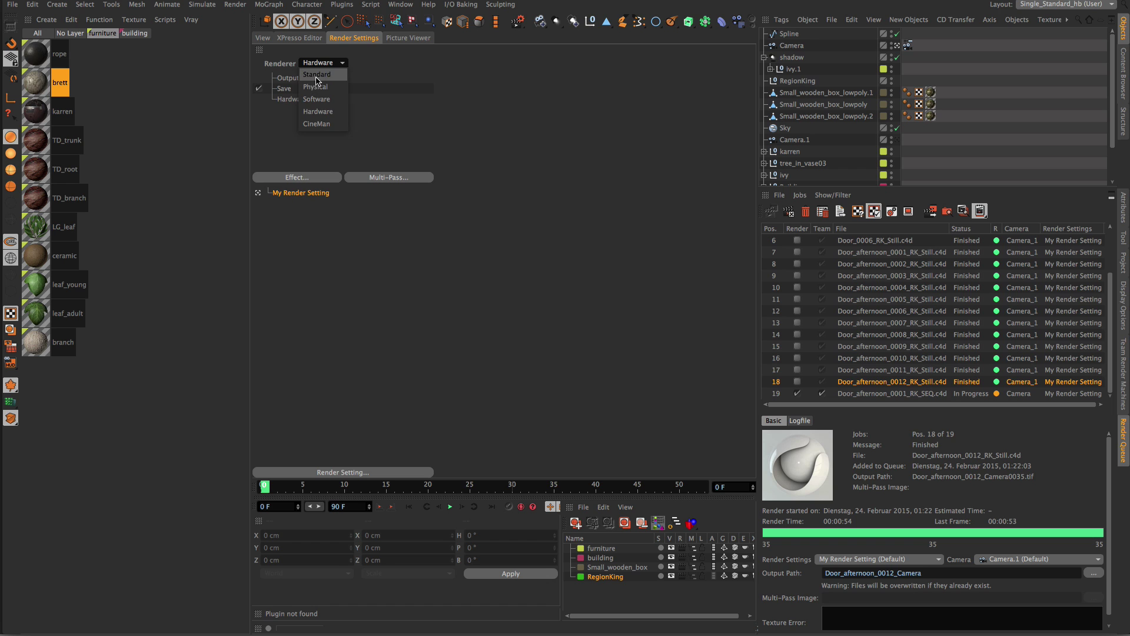
pyautogui.click(317, 69)
pyautogui.click(294, 151)
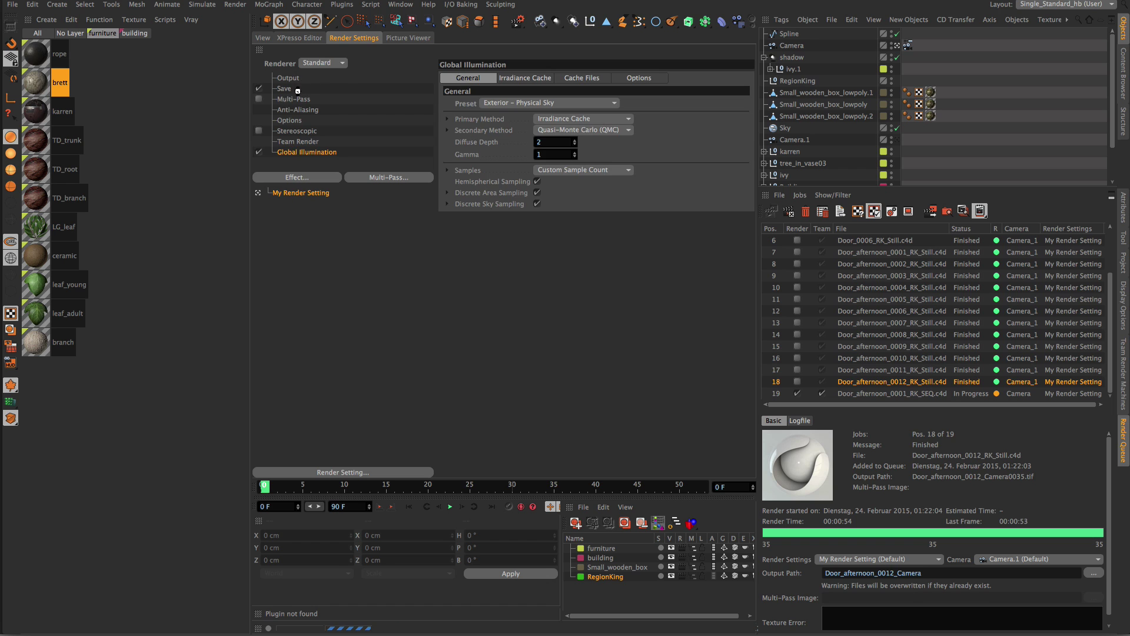
pyautogui.click(297, 177)
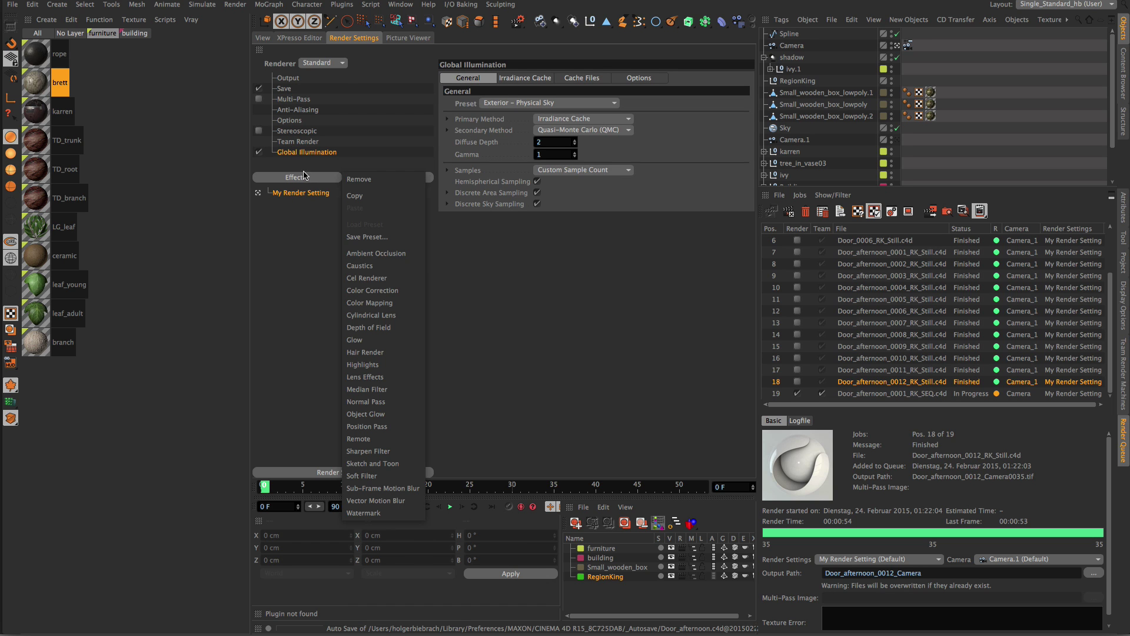
pyautogui.click(379, 290)
# After examining the 0012 still, shape the Color Correction curve into an S with a raised point near 0.8 and a lowered point near 0.3.
pyautogui.click(408, 38)
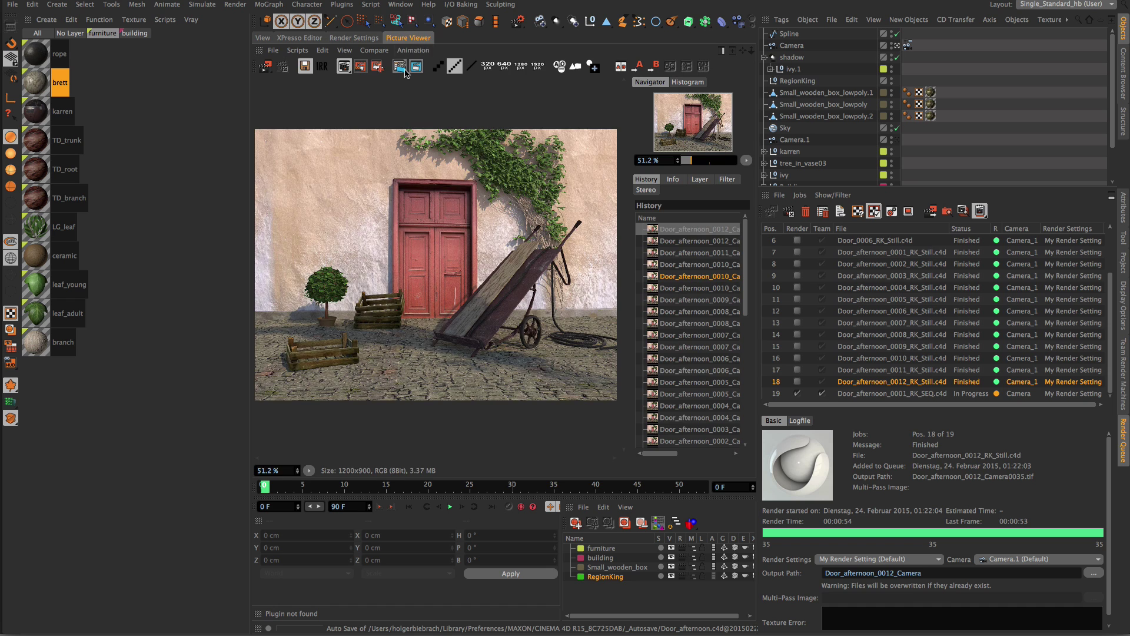
pyautogui.scroll(-4, 535, 200)
pyautogui.scroll(5, 535, 201)
pyautogui.moveTo(491, 228); pyautogui.dragTo(524, 224)
pyautogui.scroll(4, 523, 224)
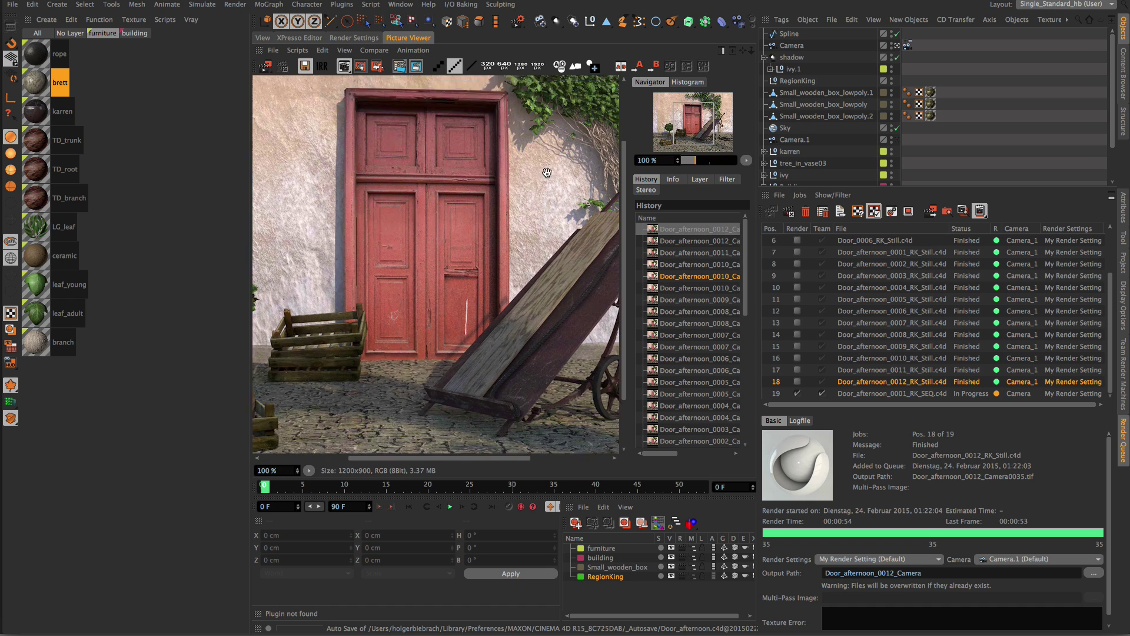
pyautogui.moveTo(538, 287); pyautogui.dragTo(608, 274)
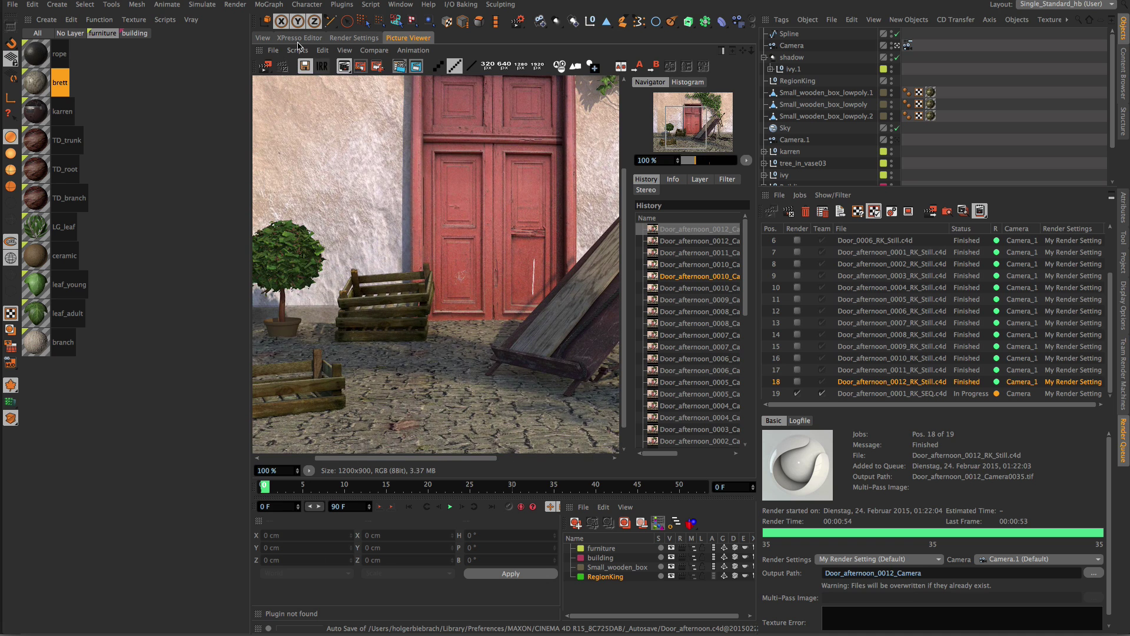
pyautogui.click(351, 39)
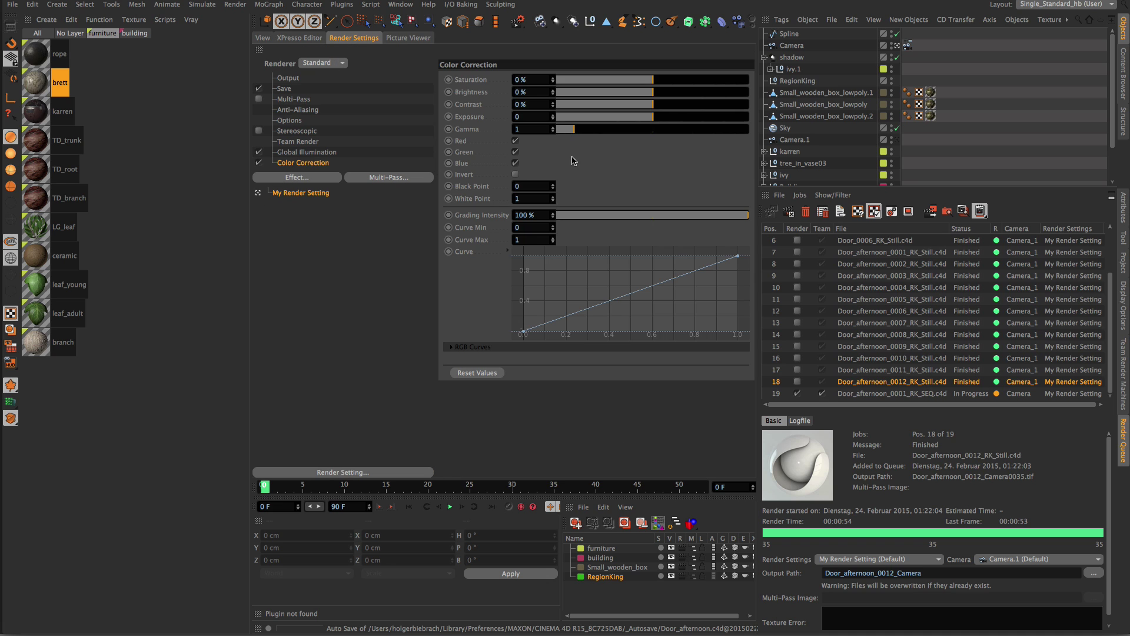
pyautogui.keyDown('ctrl'); pyautogui.click(693, 272); pyautogui.keyUp('ctrl')
pyautogui.keyDown('ctrl'); pyautogui.click(584, 309); pyautogui.keyUp('ctrl')
pyautogui.moveTo(585, 310); pyautogui.dragTo(587, 315)
pyautogui.click(466, 183)
pyautogui.click(472, 125)
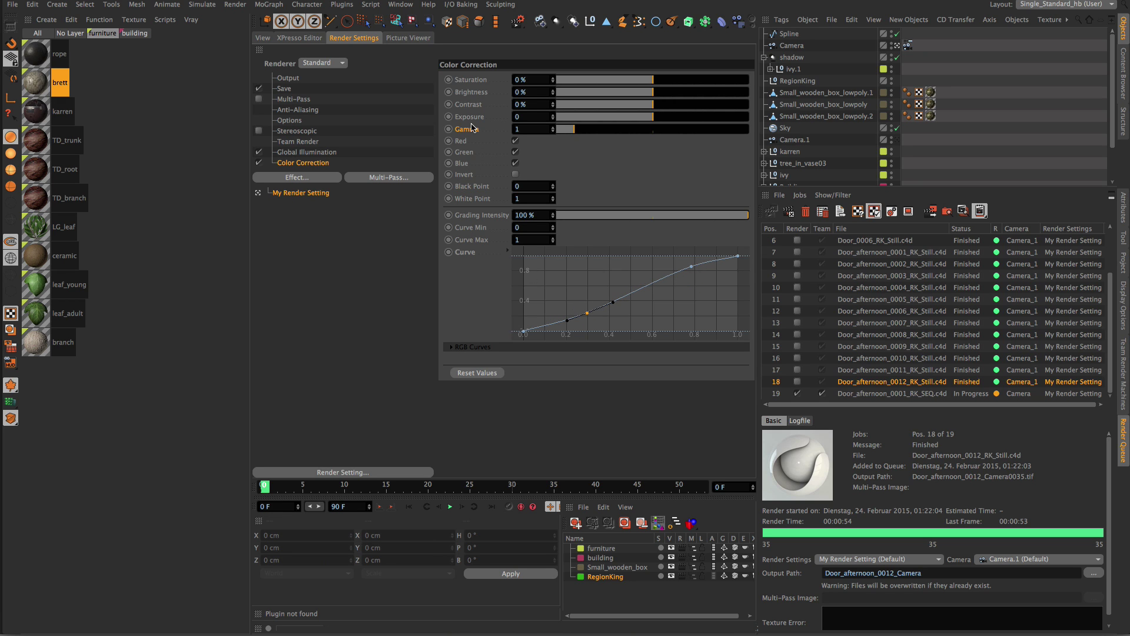
# Set the Color Correction exposure to 0.76, checking the rendered still in the Picture Viewer.
pyautogui.click(390, 38)
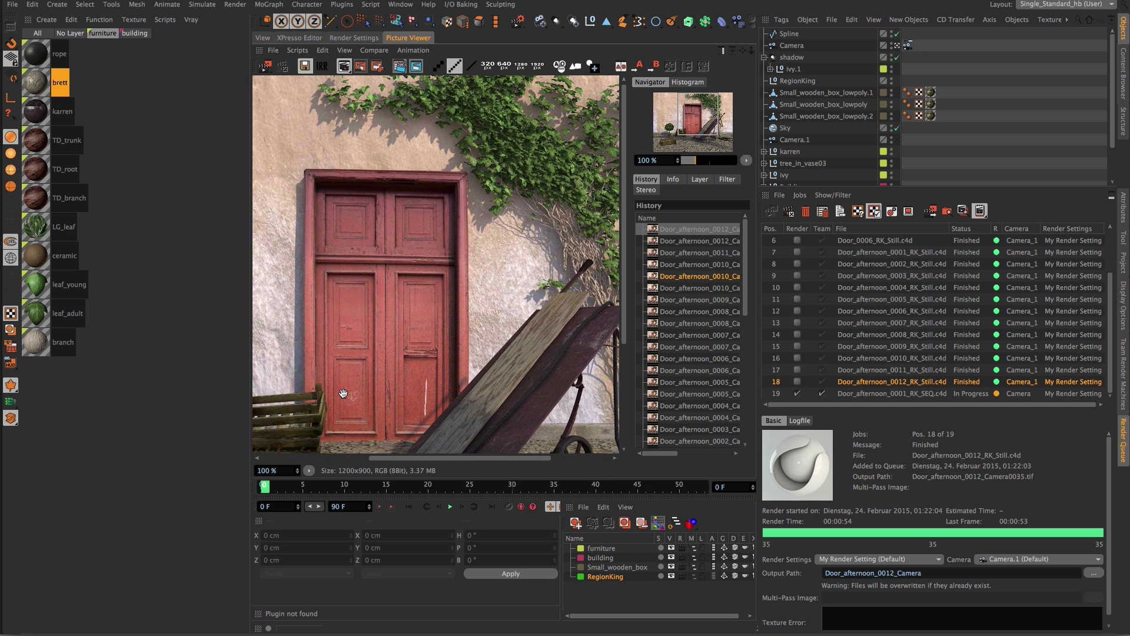
pyautogui.click(358, 37)
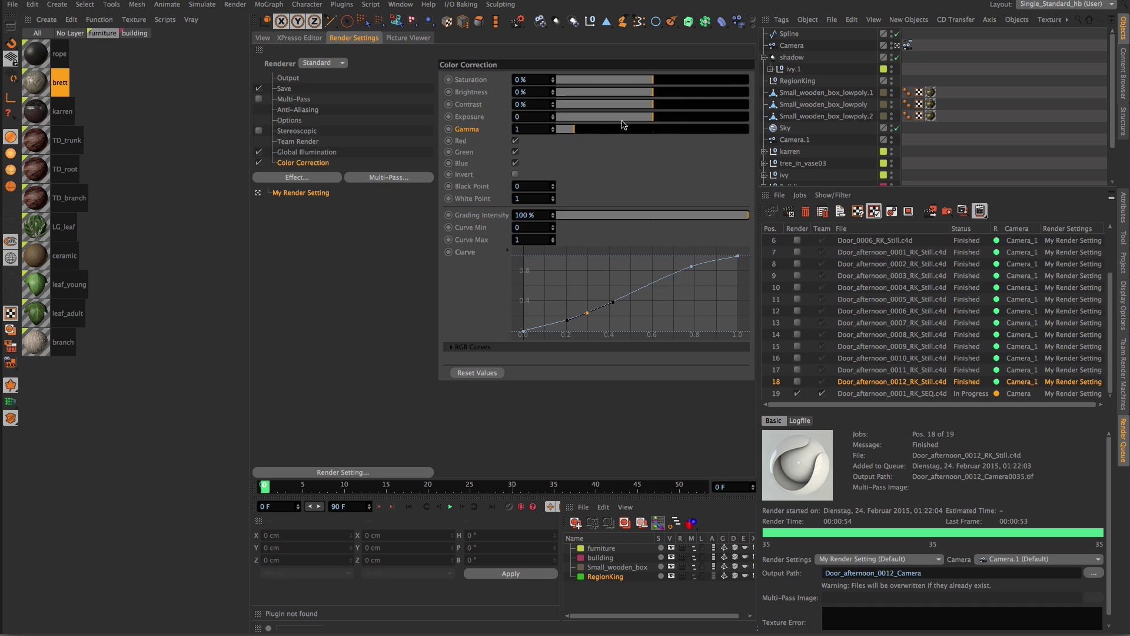
pyautogui.click(661, 117)
pyautogui.click(660, 117)
pyautogui.click(408, 38)
pyautogui.scroll(-4, 416, 132)
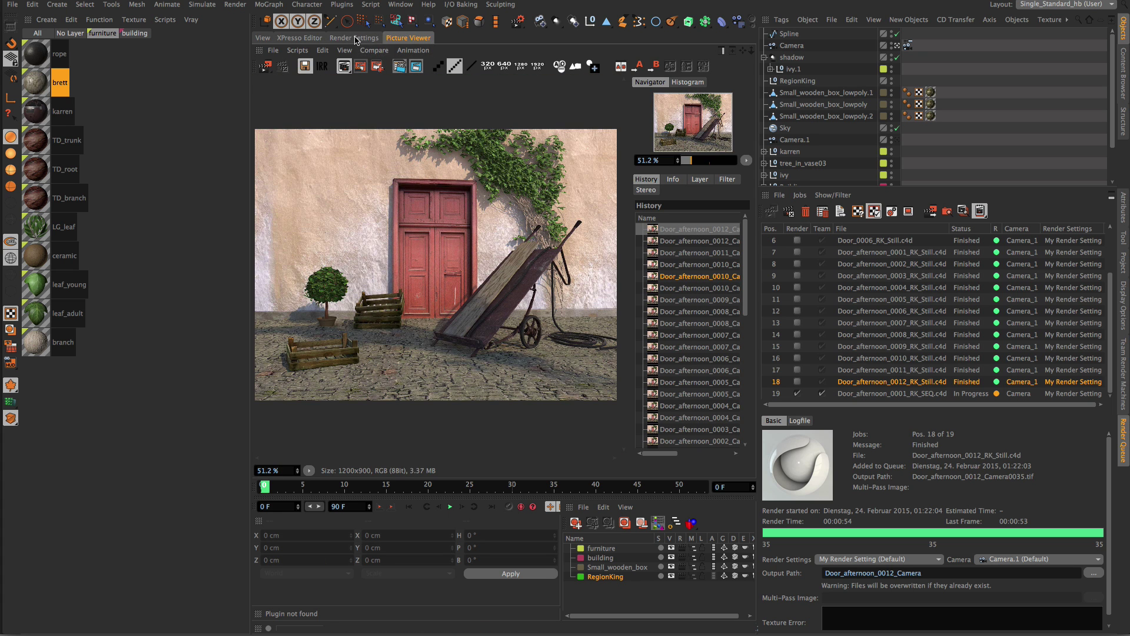
# Add a midpoint to the Green curve of the RGB Curves and pull it slightly down.
pyautogui.click(353, 38)
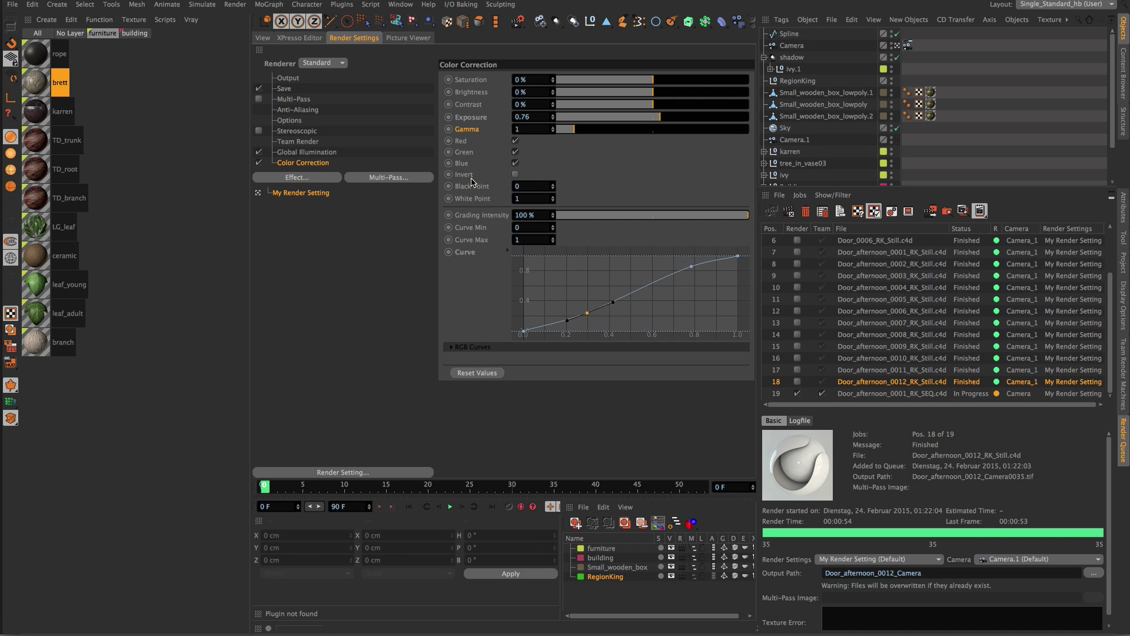
pyautogui.click(472, 347)
pyautogui.scroll(-3, 479, 311)
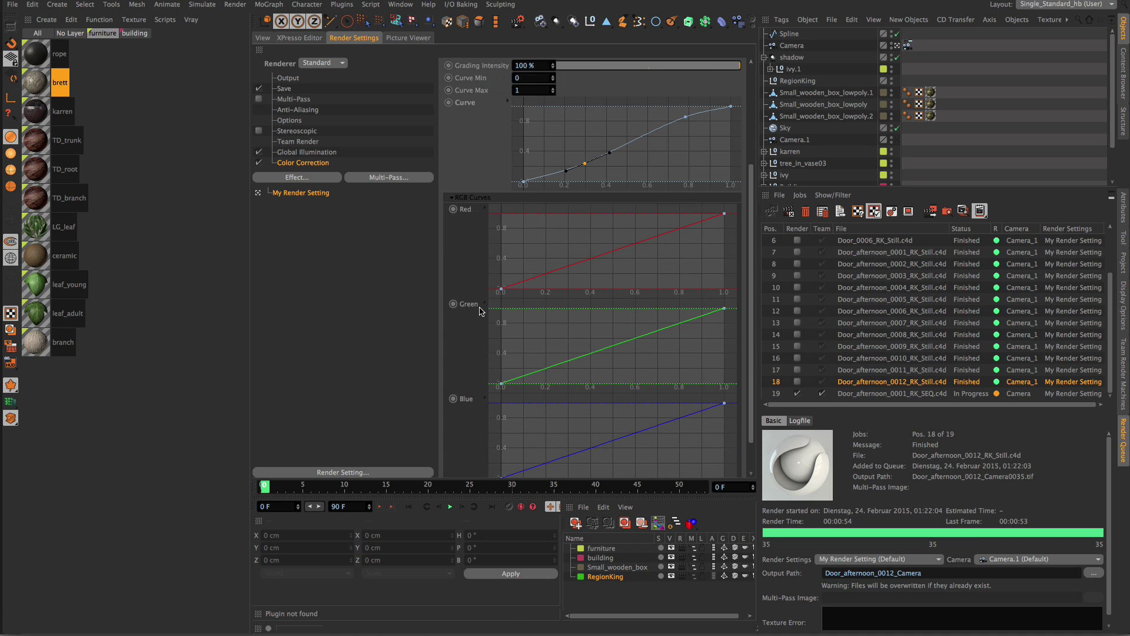
pyautogui.keyDown('ctrl'); pyautogui.click(612, 348); pyautogui.keyUp('ctrl')
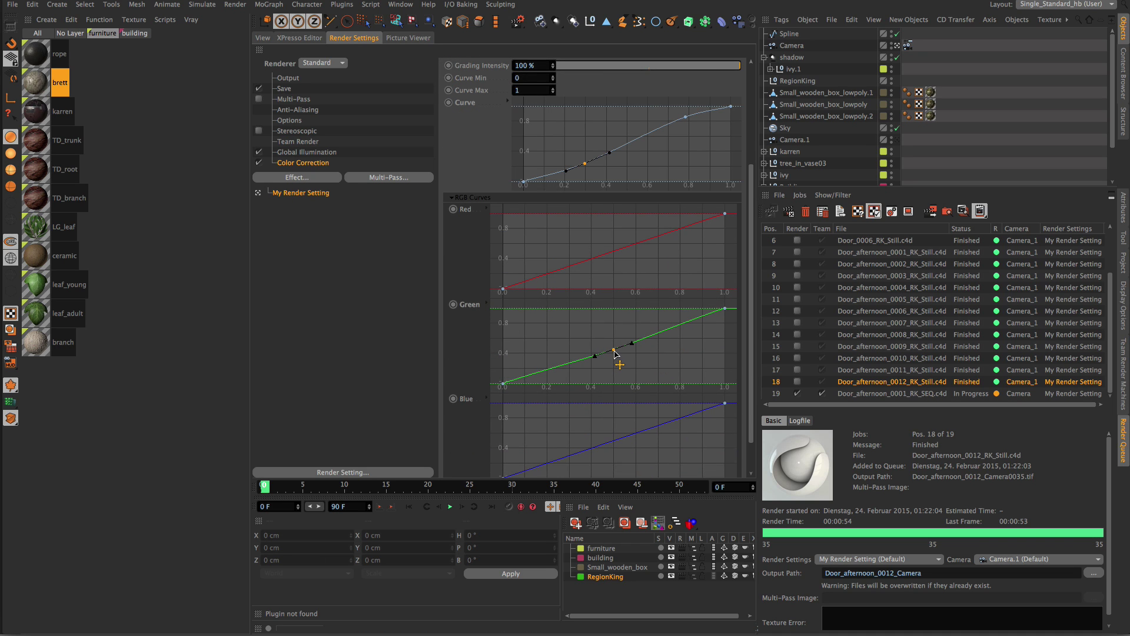
pyautogui.moveTo(614, 348); pyautogui.dragTo(615, 354)
pyautogui.click(695, 355)
# Turn off the RegionKing region in the Perspective view and send Door_afternoon_0013_RK_Still to the Render Queue.
pyautogui.click(266, 38)
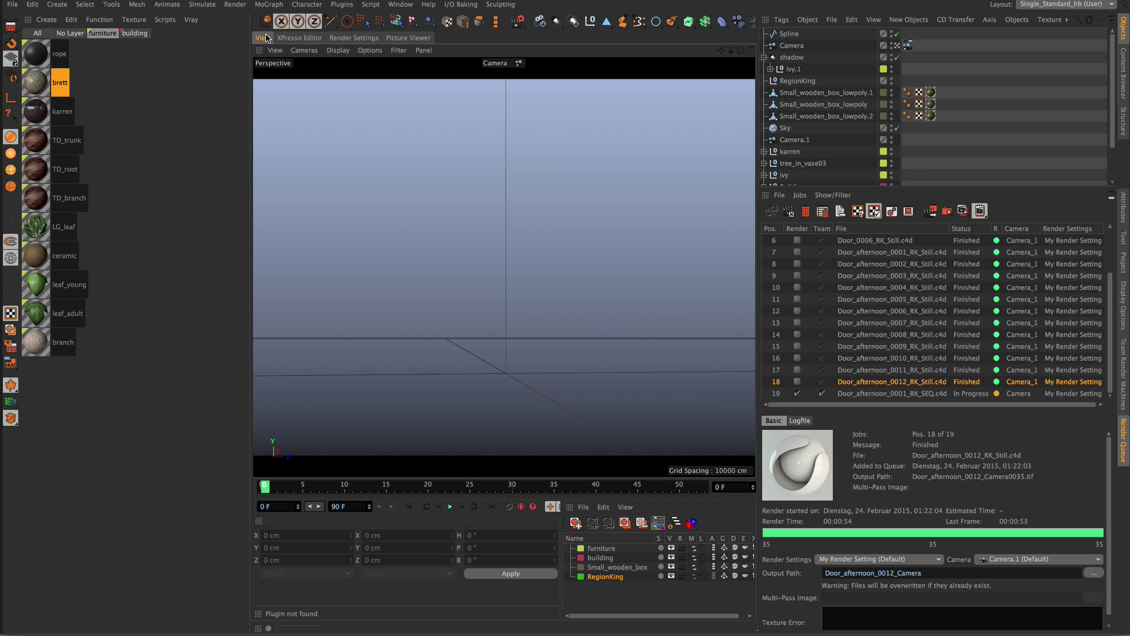
pyautogui.click(352, 38)
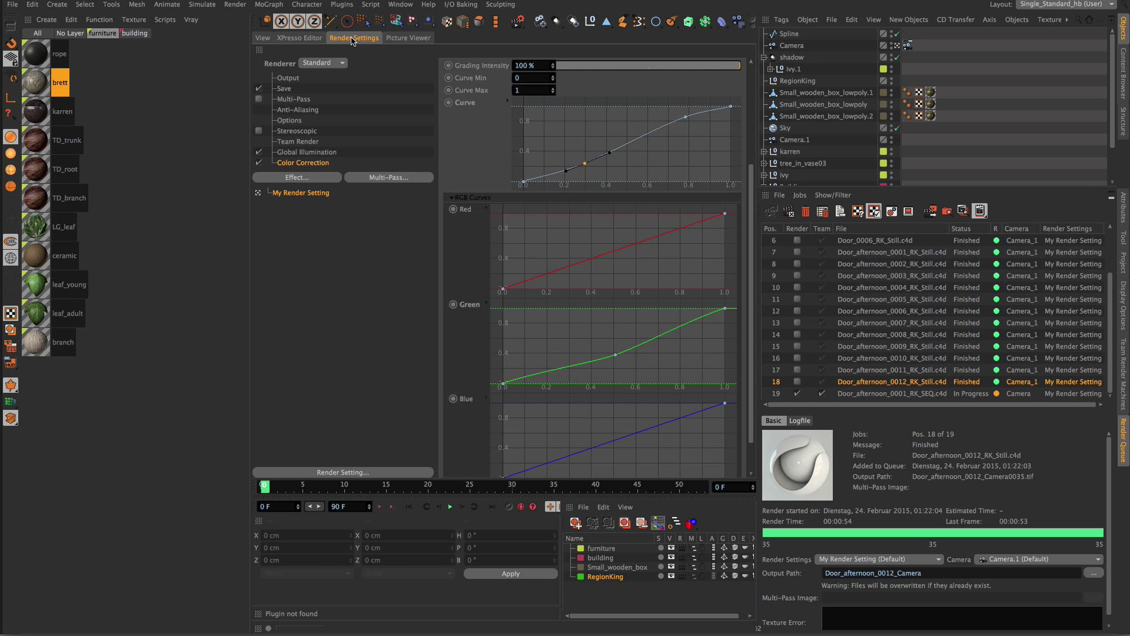
pyautogui.click(266, 38)
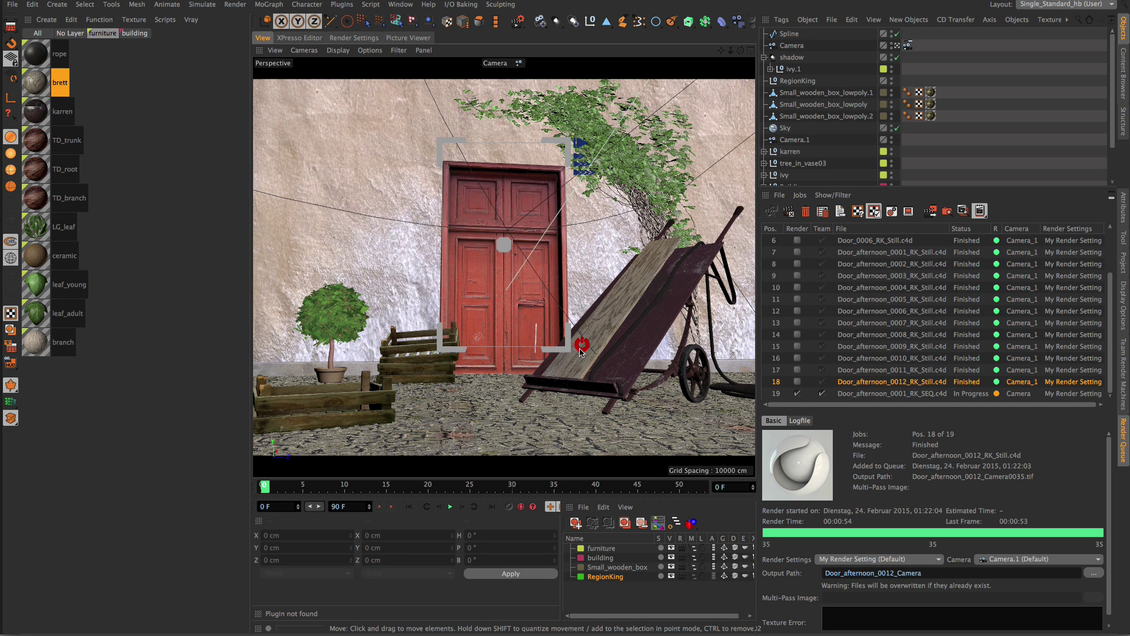
pyautogui.click(581, 345)
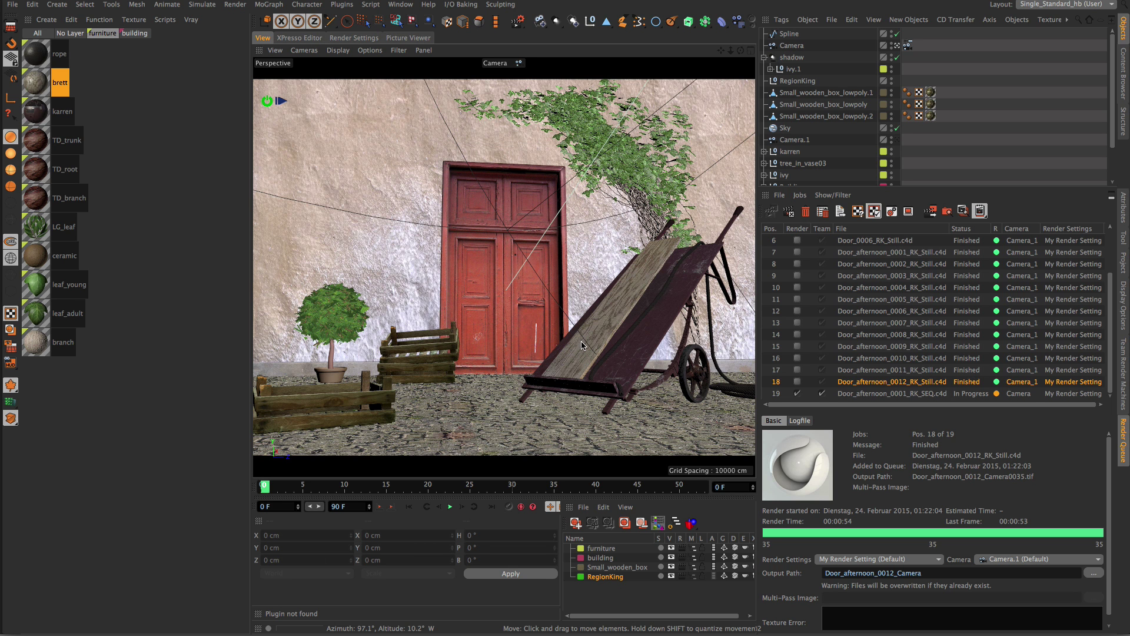
pyautogui.click(282, 102)
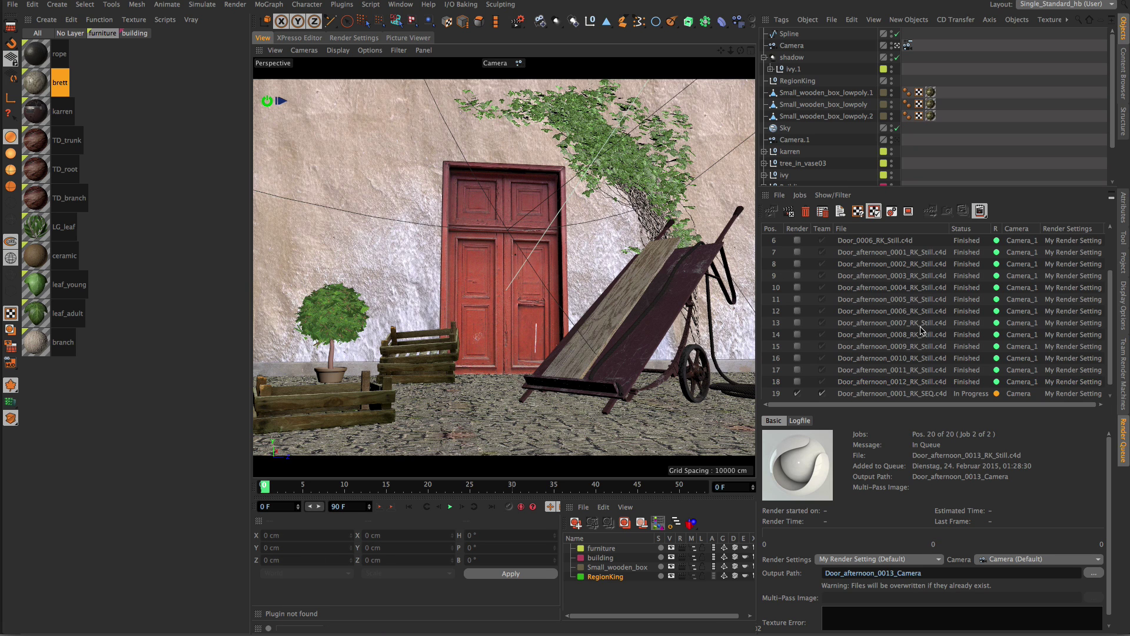
# Stop and delete the Door_afternoon_0001_RK_SEQ job, and start rendering the queued Door_afternoon_0013_RK_Still.
pyautogui.click(911, 385)
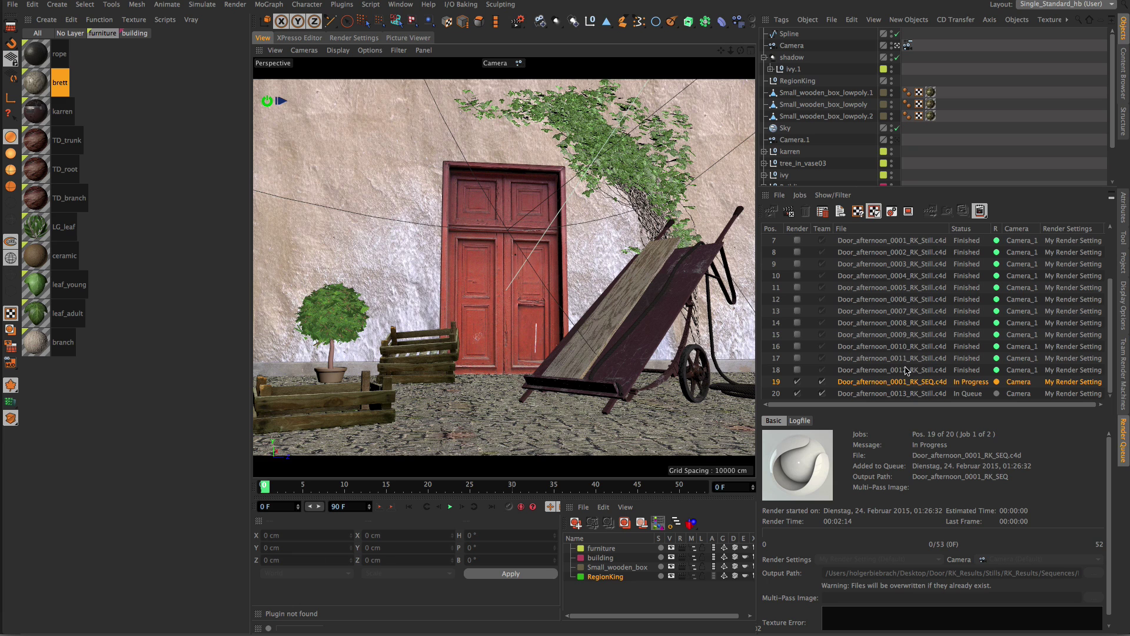
pyautogui.click(787, 212)
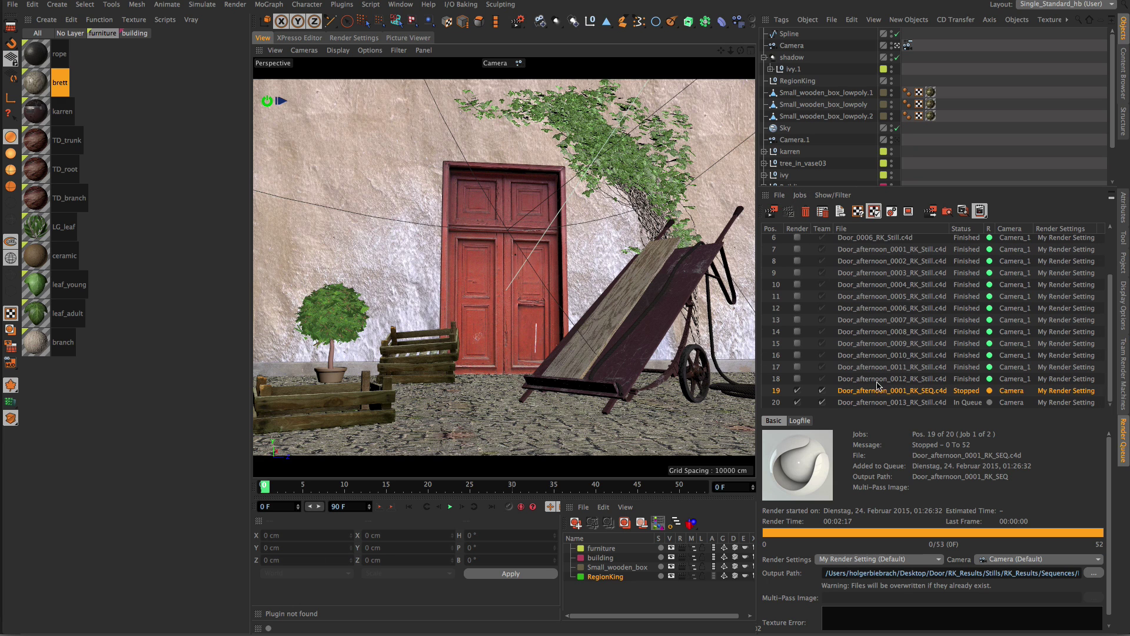
pyautogui.click(805, 211)
pyautogui.click(674, 199)
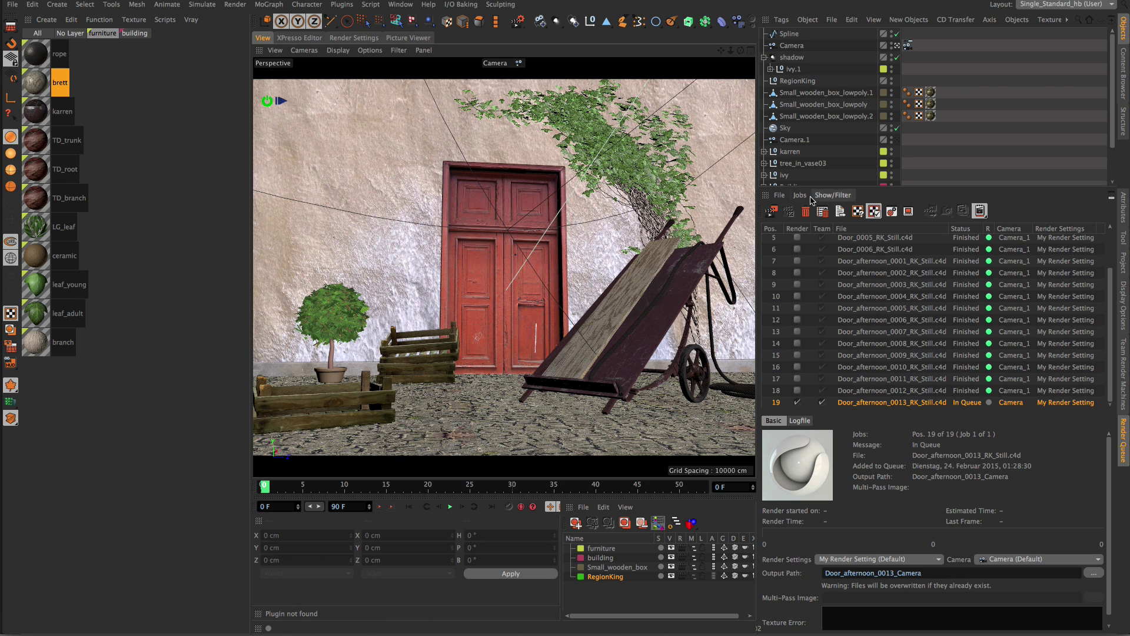
pyautogui.click(772, 210)
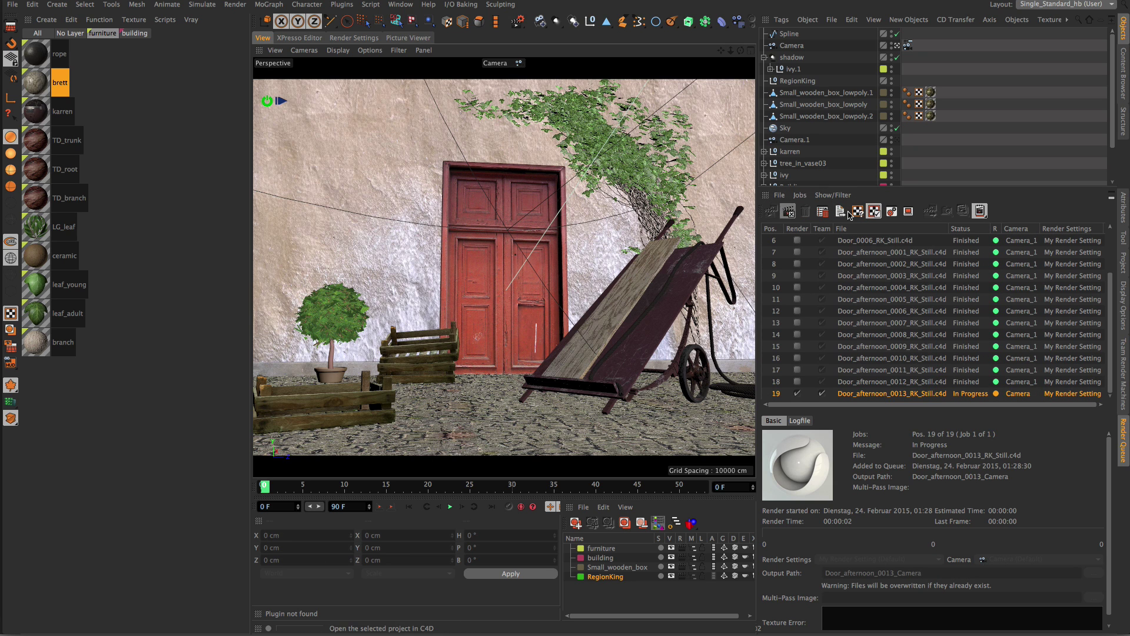
# Review the details of the finished Door_afternoon_0009 and Door_afternoon_0012 still jobs in the Render Queue.
pyautogui.click(875, 371)
pyautogui.click(874, 347)
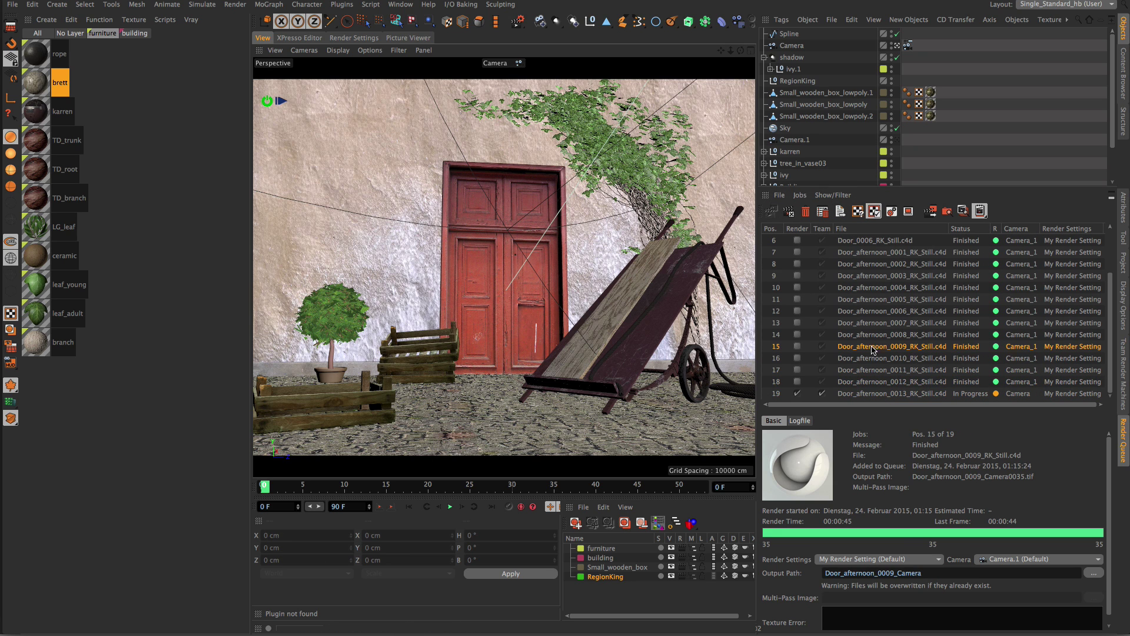
pyautogui.click(913, 382)
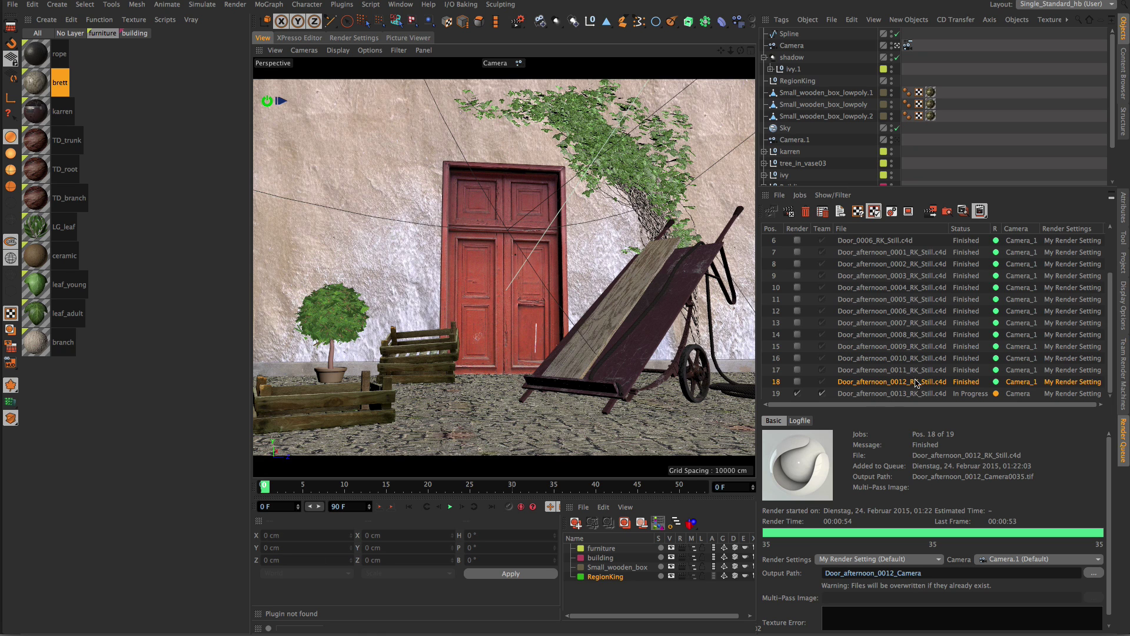
# Move the Door_afternoon_0010 still job above Door_afternoon_0008 in the Render Queue and show the Door_afternoon_0013 job's details.
pyautogui.moveTo(930, 358); pyautogui.dragTo(931, 334)
pyautogui.click(919, 382)
pyautogui.click(921, 392)
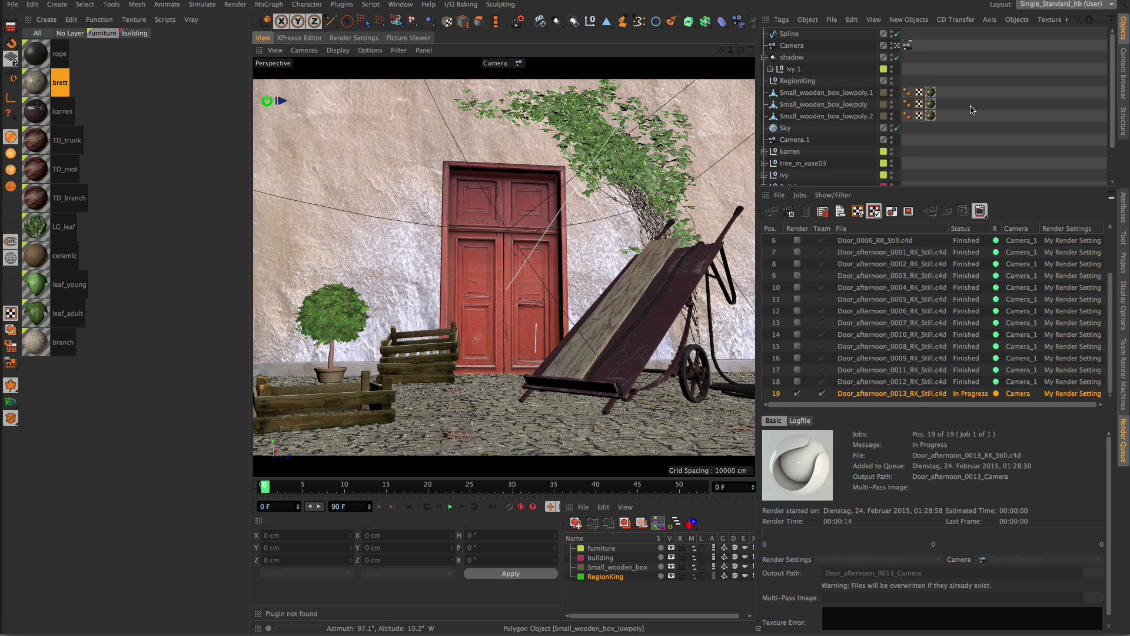
# Switch the renderer to Hardware with Enhanced OpenGL enabled and Anti-Aliasing set to 4.
pyautogui.click(343, 39)
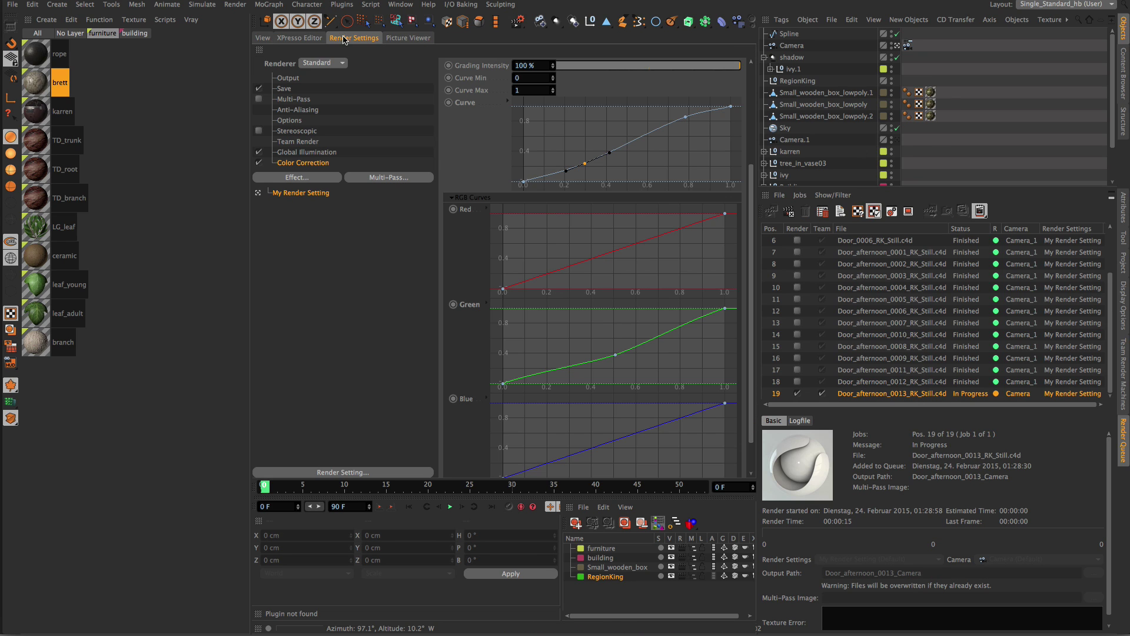
pyautogui.click(323, 62)
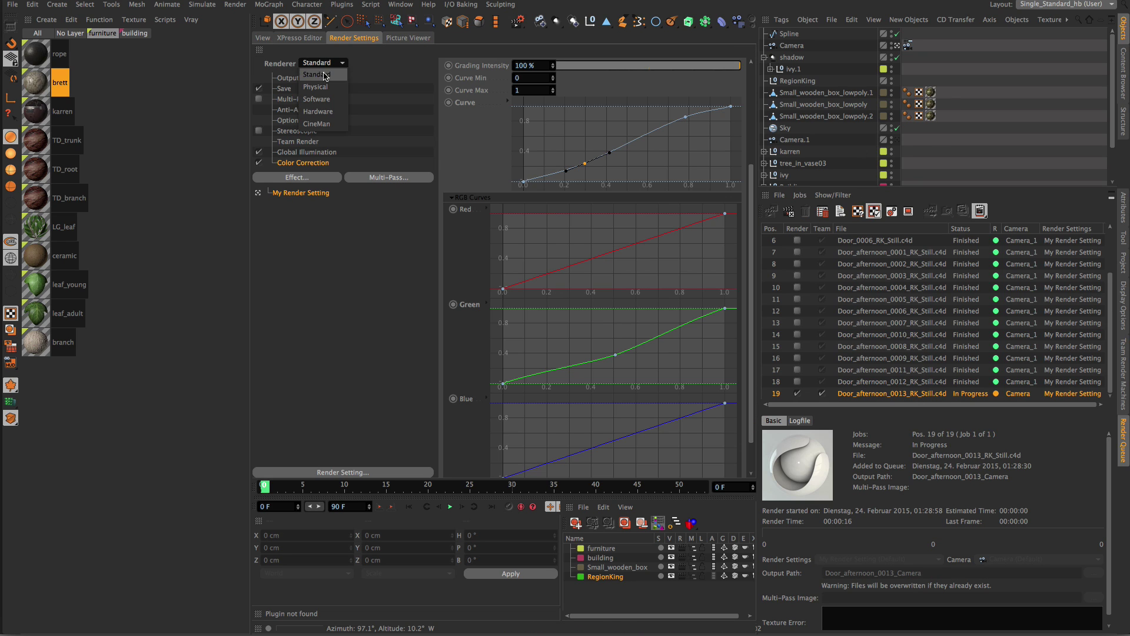
pyautogui.click(318, 112)
pyautogui.click(283, 99)
pyautogui.click(515, 95)
pyautogui.click(535, 150)
pyautogui.click(542, 184)
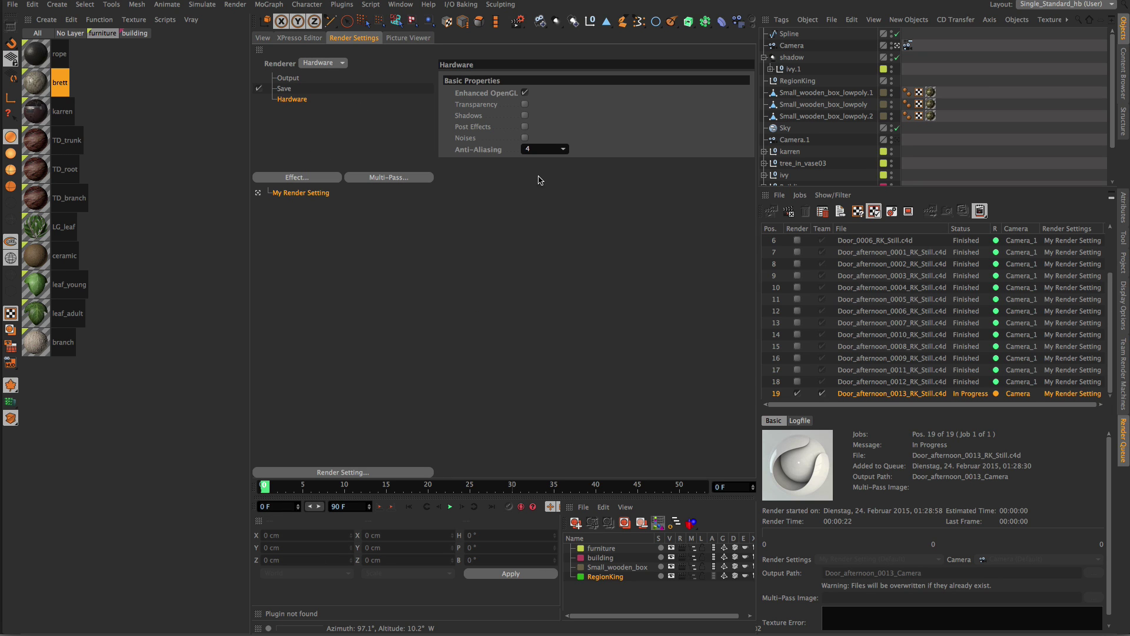
# Check the render output settings, and turn off Enhanced OpenGL for the Hardware renderer with Anti-Aliasing at 4.
pyautogui.click(285, 78)
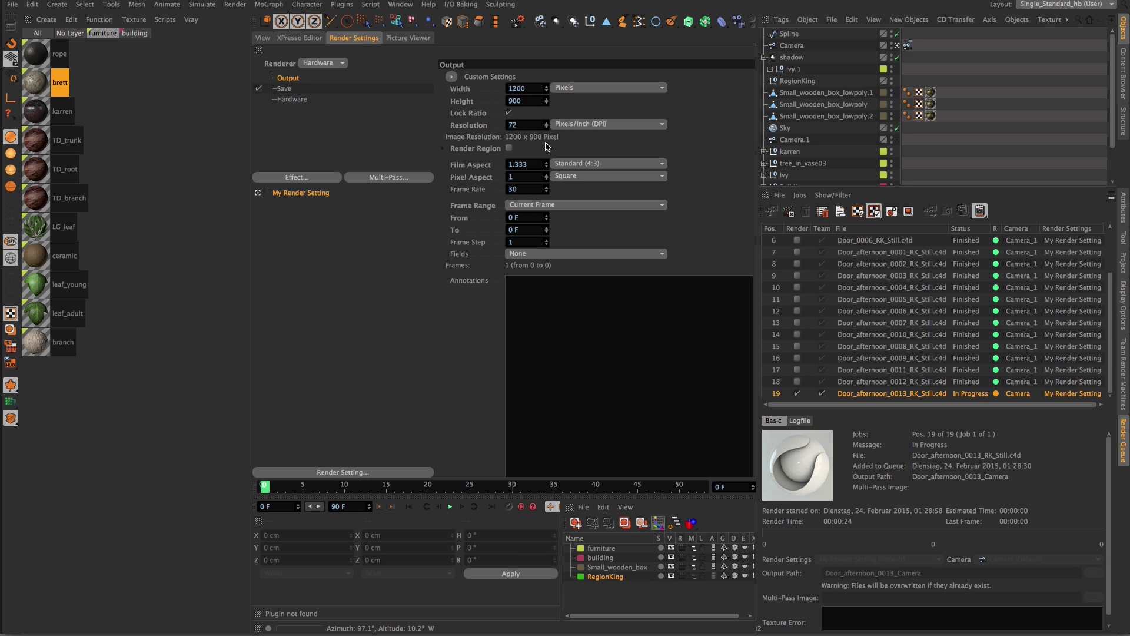
pyautogui.click(263, 39)
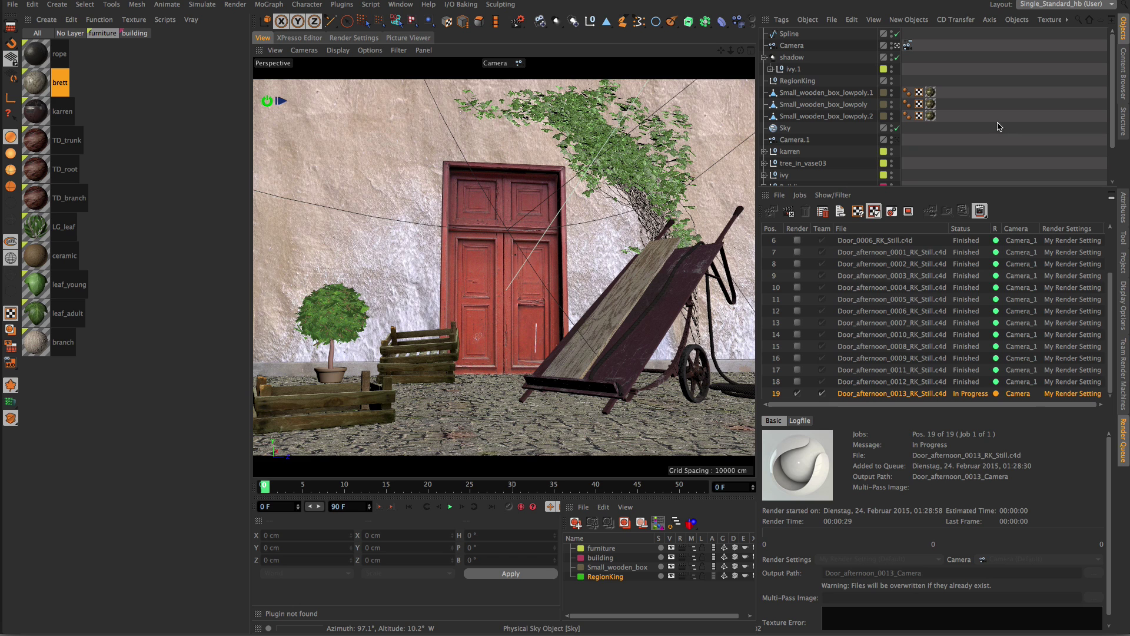
pyautogui.click(362, 38)
pyautogui.click(280, 97)
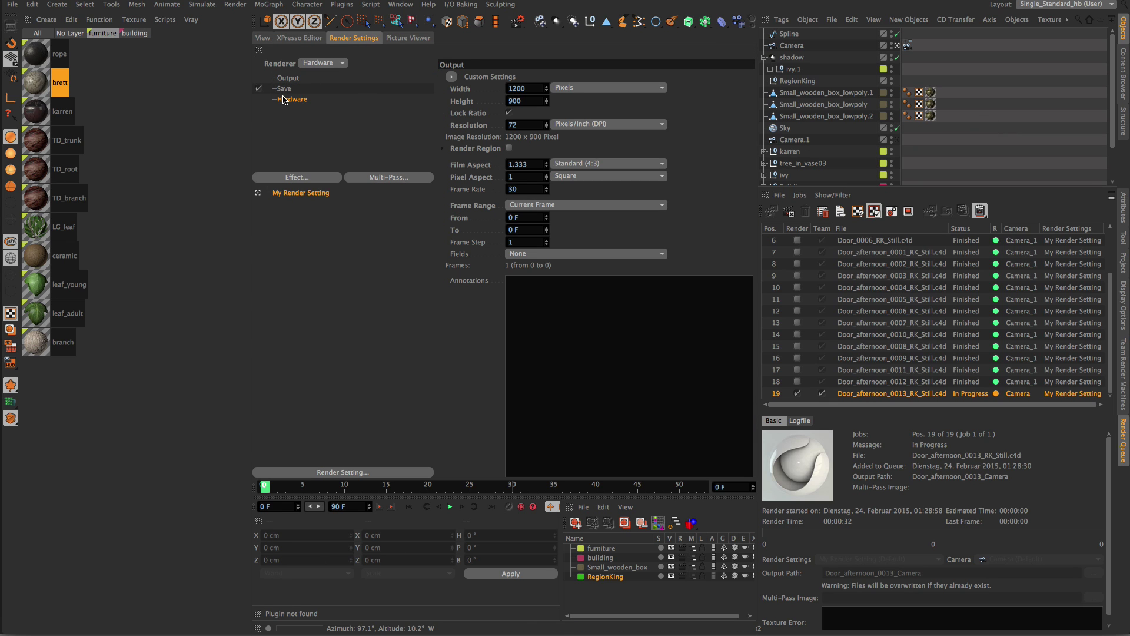
pyautogui.click(518, 91)
pyautogui.click(522, 92)
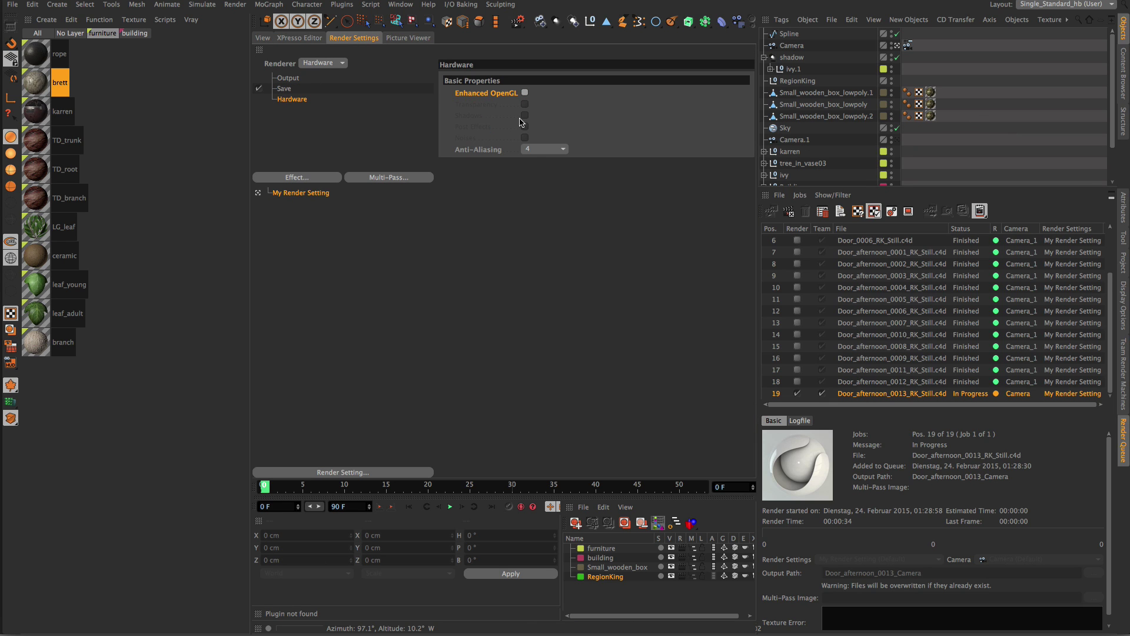
pyautogui.click(539, 150)
pyautogui.click(542, 185)
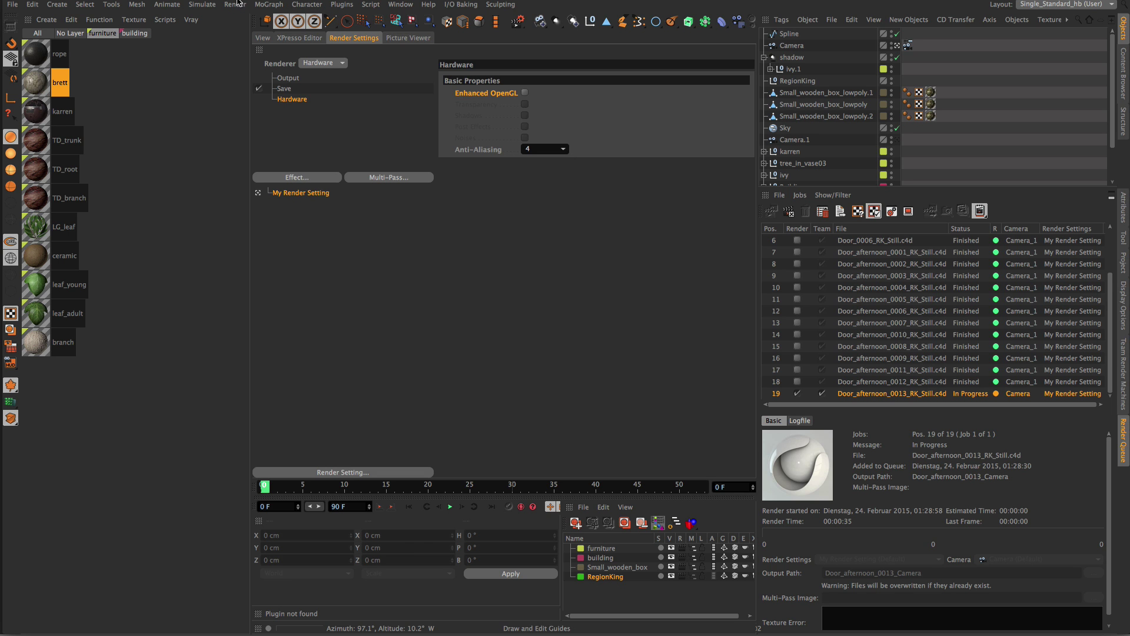
# Turn on the RegionKing region, shrink it onto the wall left of the door, and send the sequence to the Render Queue.
pyautogui.click(264, 37)
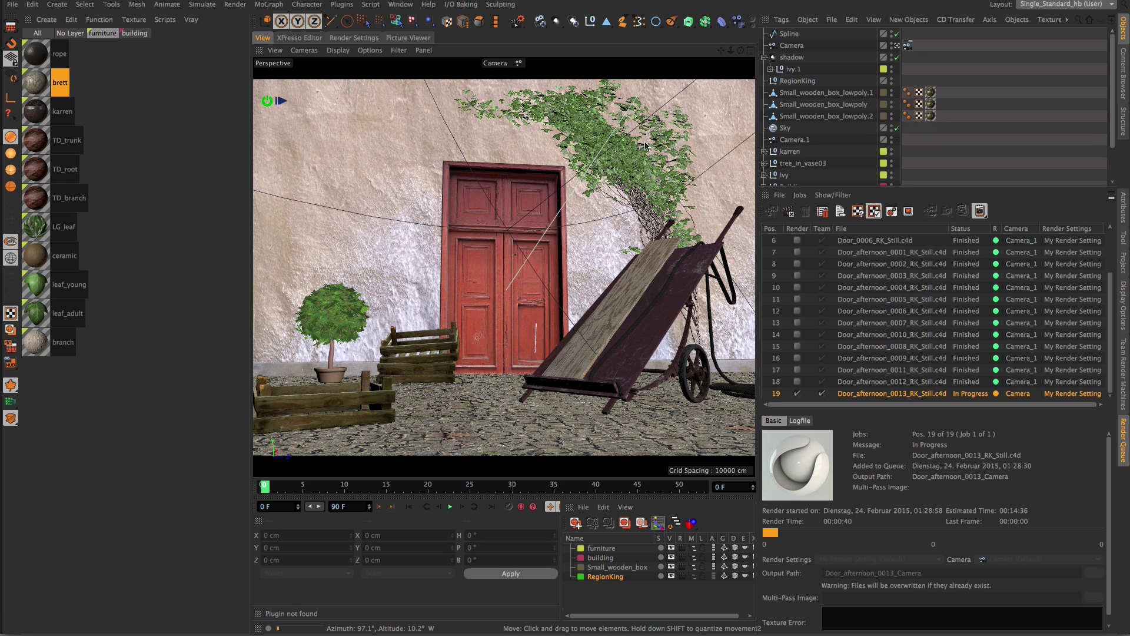
pyautogui.click(268, 101)
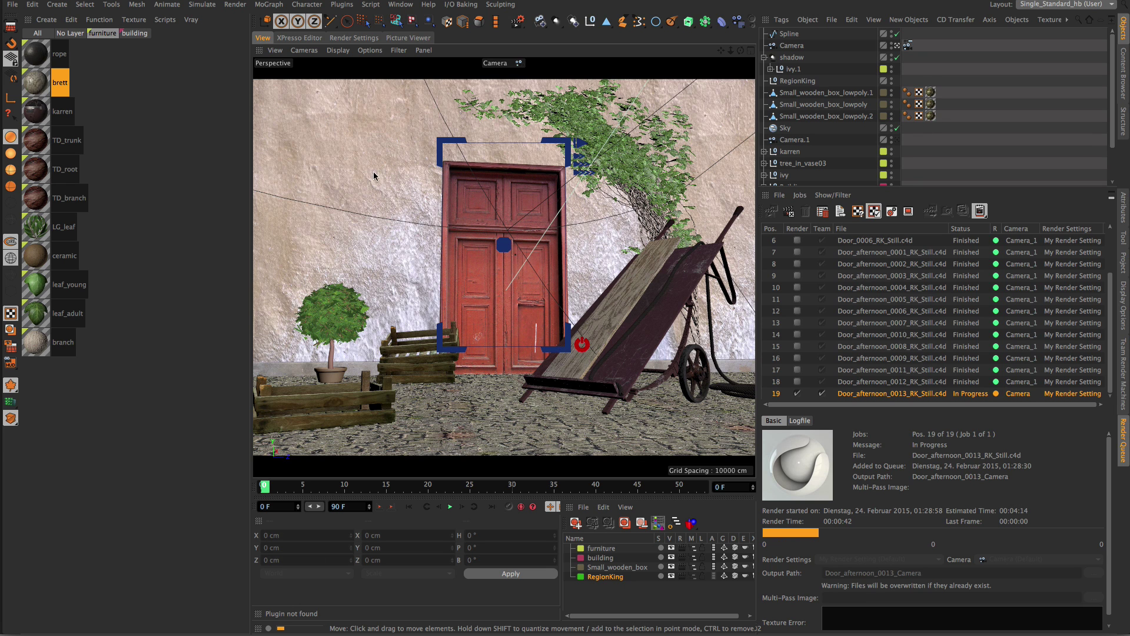
pyautogui.moveTo(565, 350); pyautogui.dragTo(306, 125)
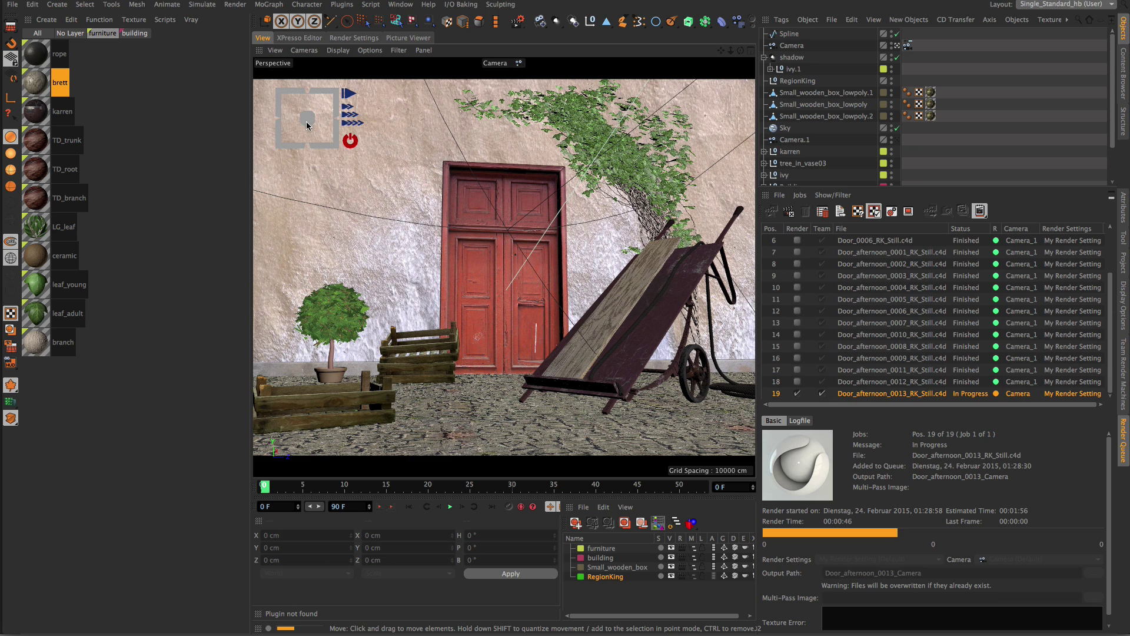
pyautogui.click(345, 110)
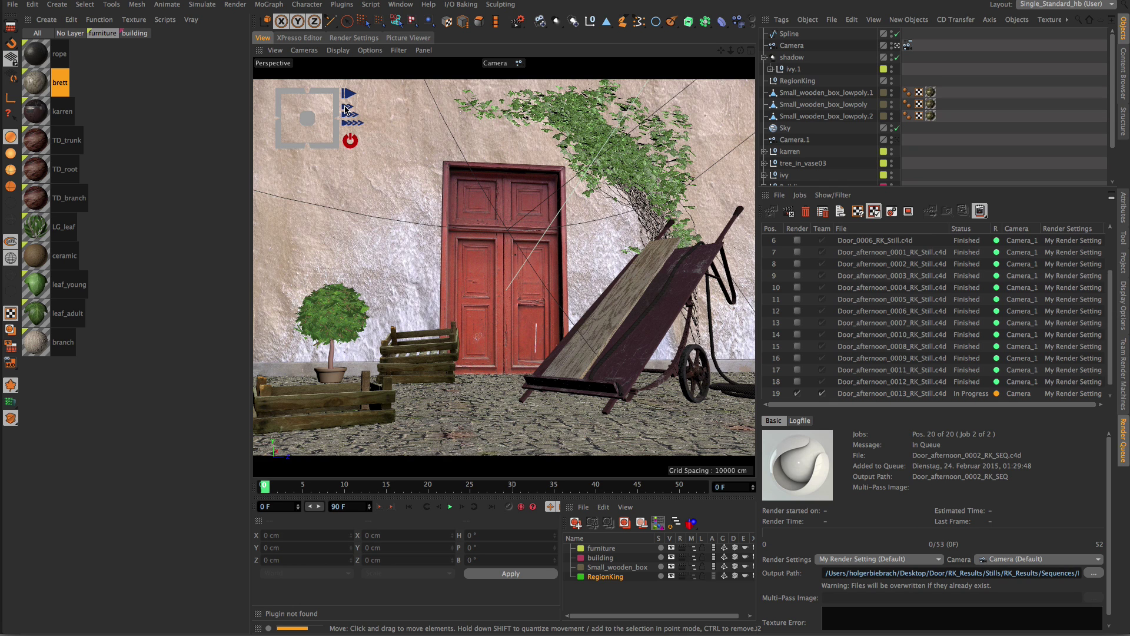
pyautogui.scroll(-2, 870, 330)
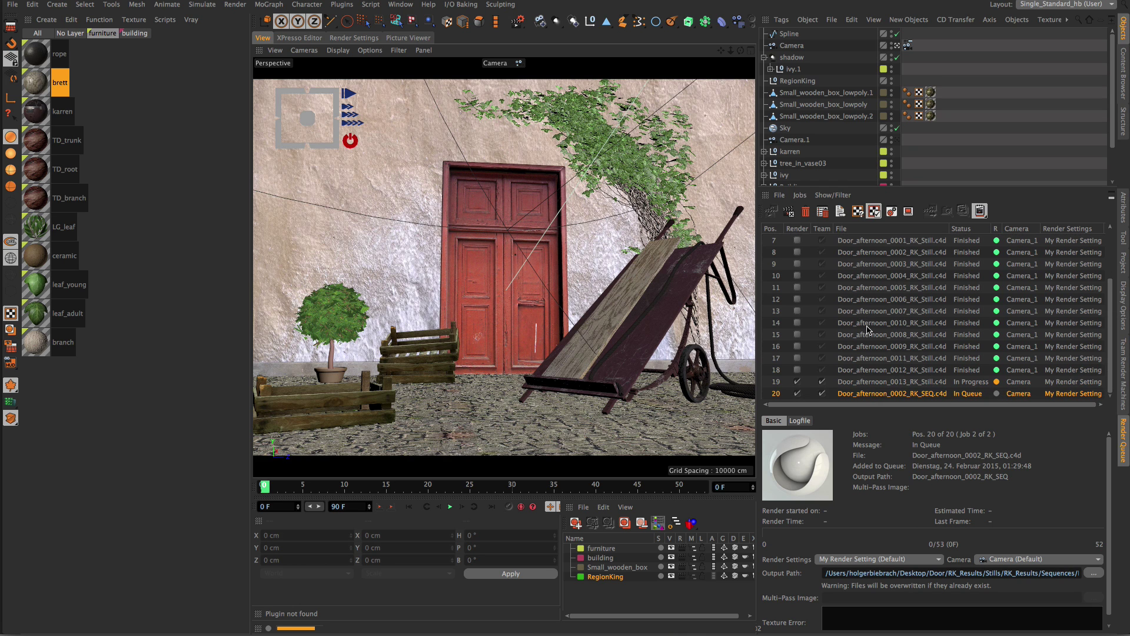
# Open the finished Door_afternoon_0013 still in the Picture Viewer and compare it with the Door_afternoon_0012 render.
pyautogui.click(902, 384)
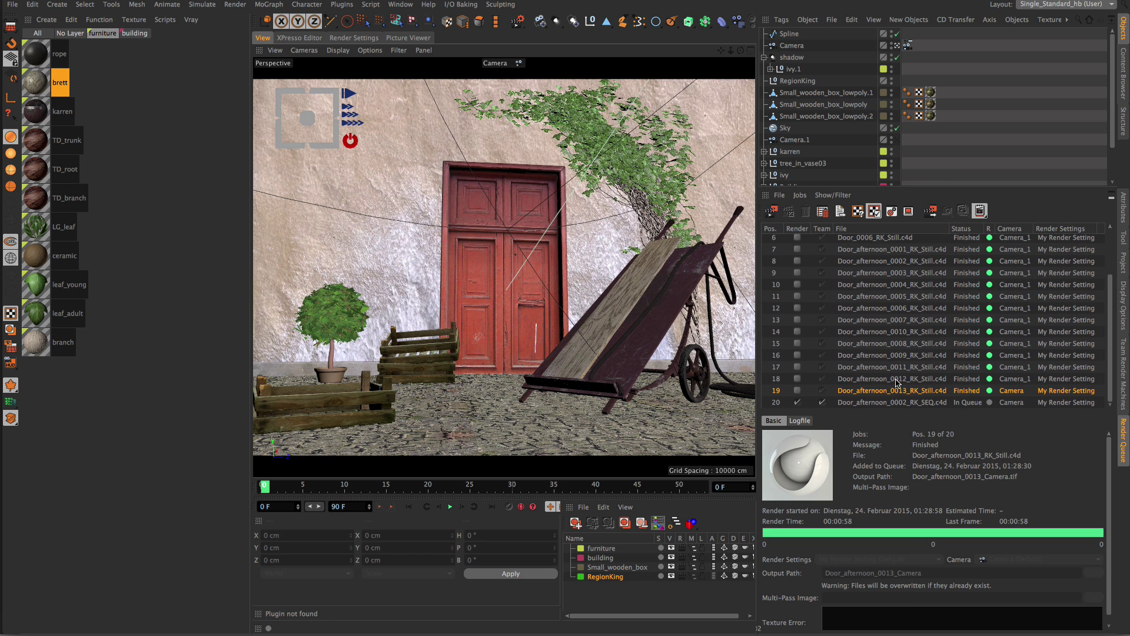
pyautogui.doubleClick(909, 383)
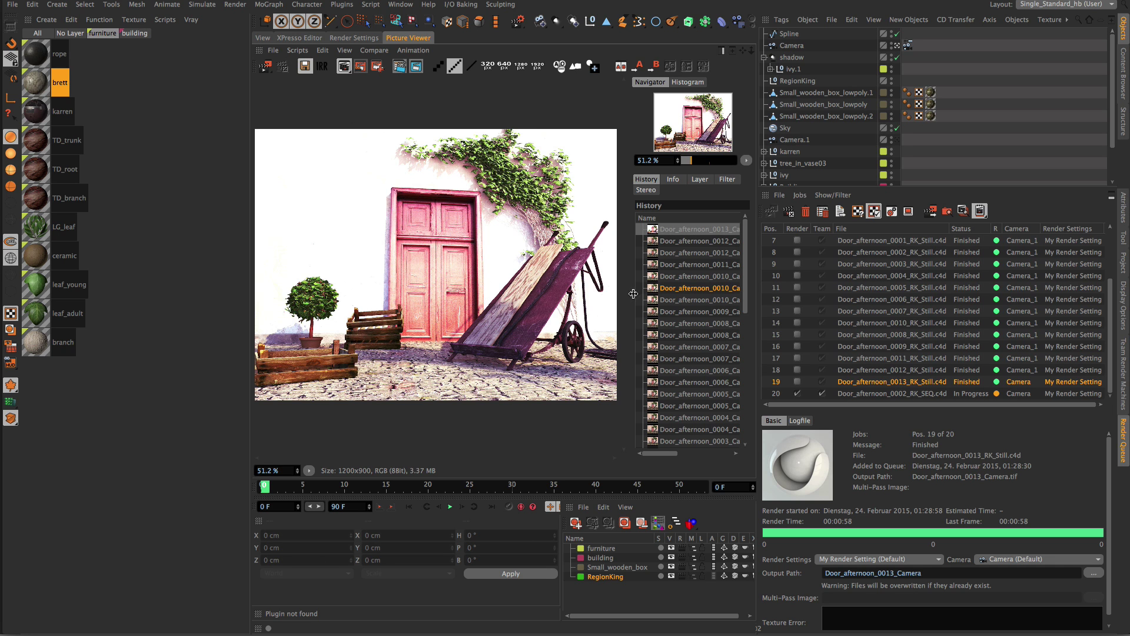
pyautogui.click(669, 239)
pyautogui.click(669, 231)
# Switch the renderer back to Standard in the render settings.
pyautogui.click(353, 38)
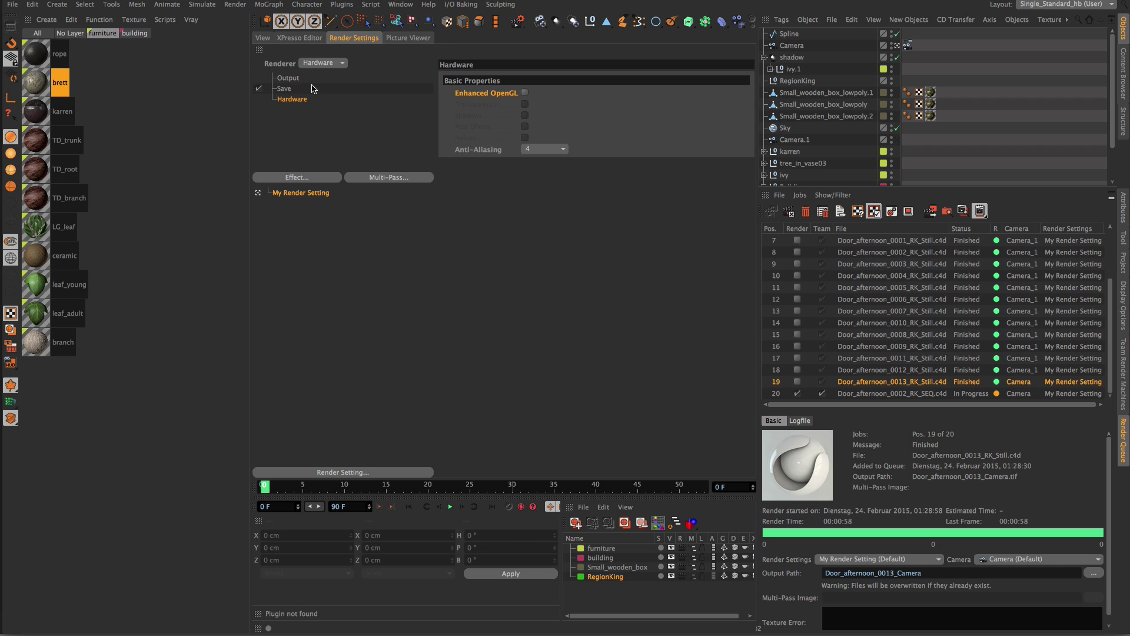
pyautogui.click(320, 63)
pyautogui.click(320, 73)
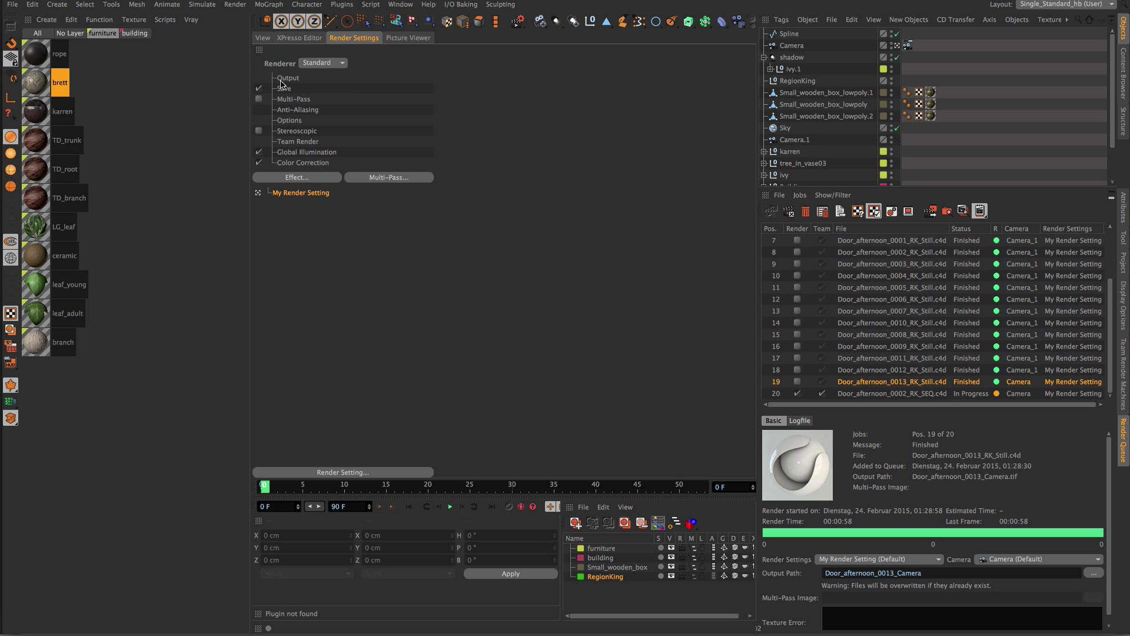
# Set the Color Correction effect's Grading Intensity to 40% and its Exposure to 0.15.
pyautogui.click(302, 163)
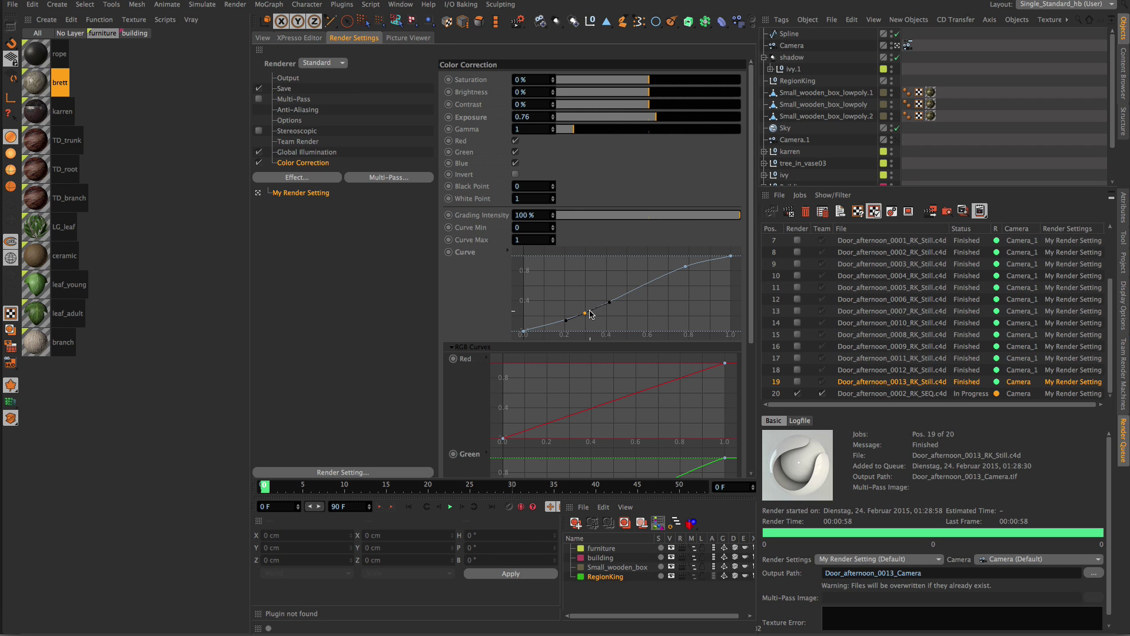
pyautogui.moveTo(616, 213)
pyautogui.mouseDown()
pyautogui.moveTo(587, 215)
pyautogui.moveTo(605, 216)
pyautogui.mouseUp()
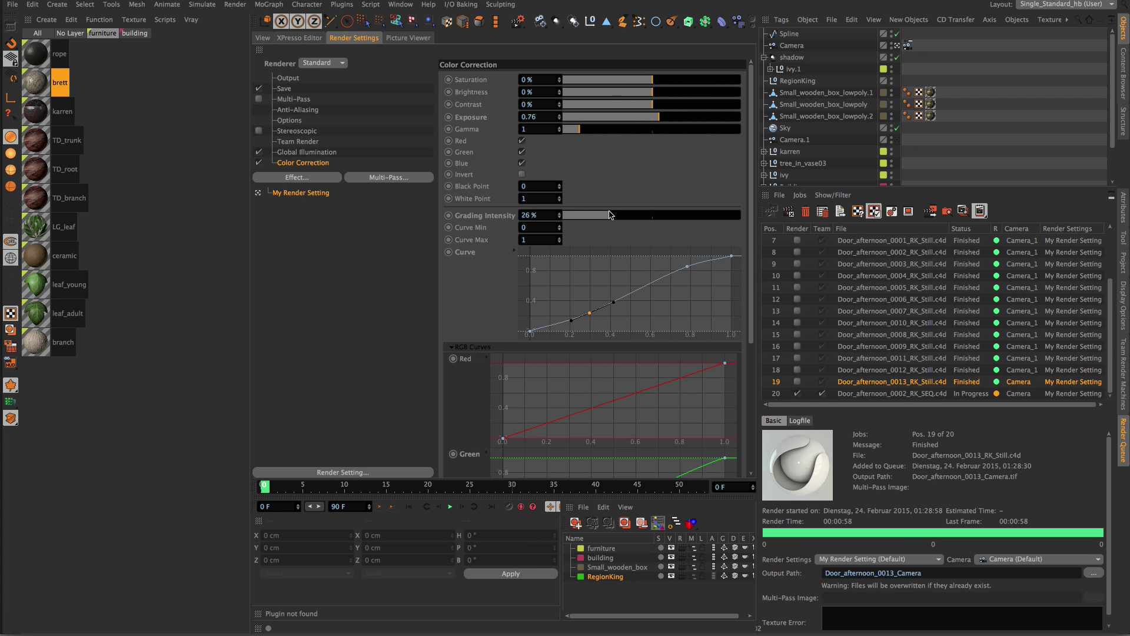
pyautogui.moveTo(600, 216); pyautogui.dragTo(630, 213)
pyautogui.moveTo(538, 114); pyautogui.dragTo(529, 116)
pyautogui.write('15')
pyautogui.press('Return')
# Turn off the RegionKing region in the Perspective view and send a new still to the Render Queue.
pyautogui.click(264, 39)
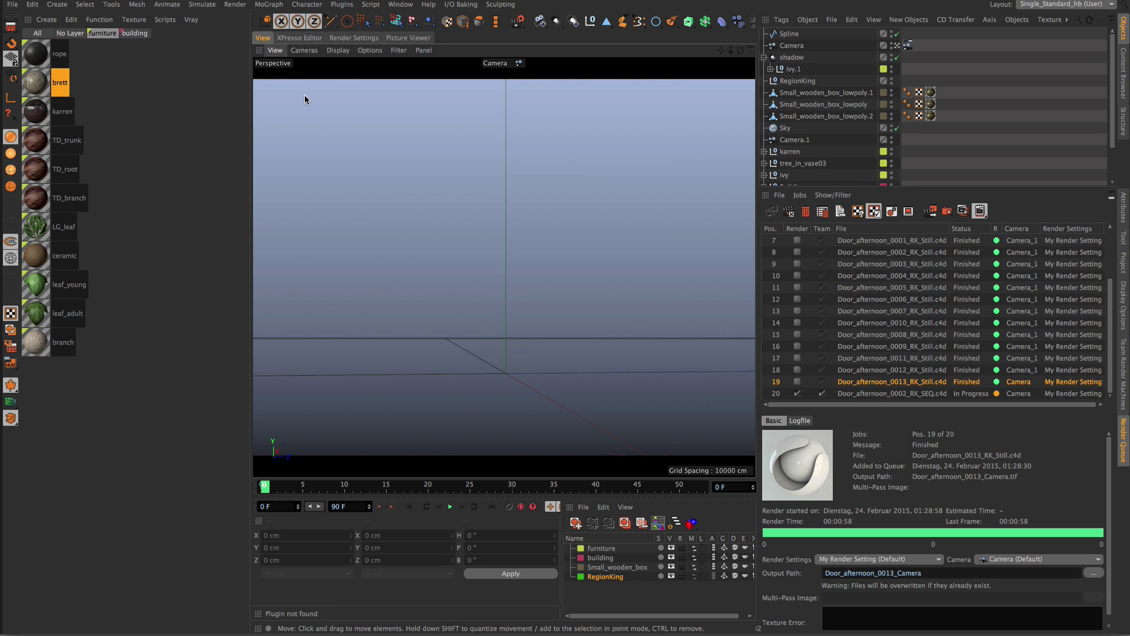
pyautogui.click(350, 142)
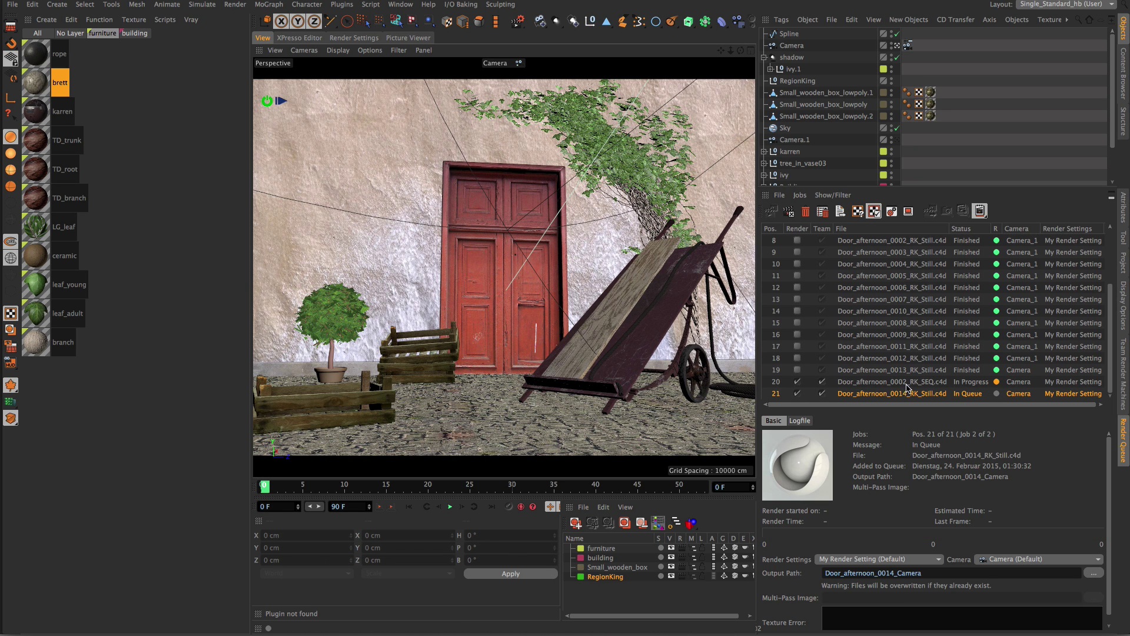
# Stop and delete the Door_afternoon_0002_RK_SEQ job, and start rendering the queued Door_afternoon_0014_RK_Still.
pyautogui.click(904, 382)
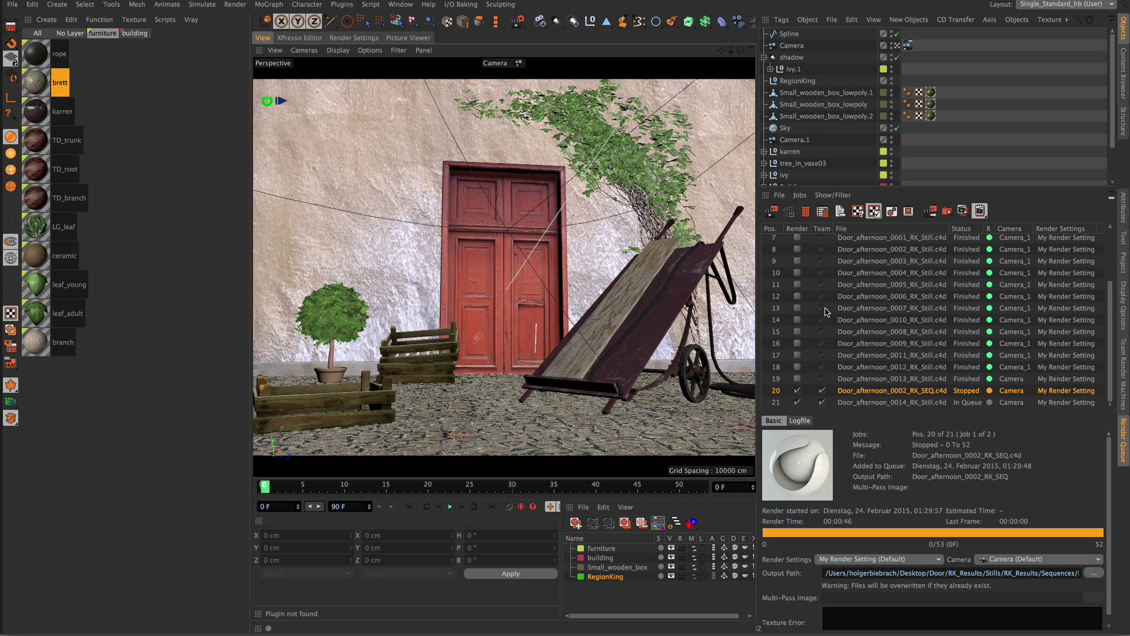
pyautogui.press('Delete')
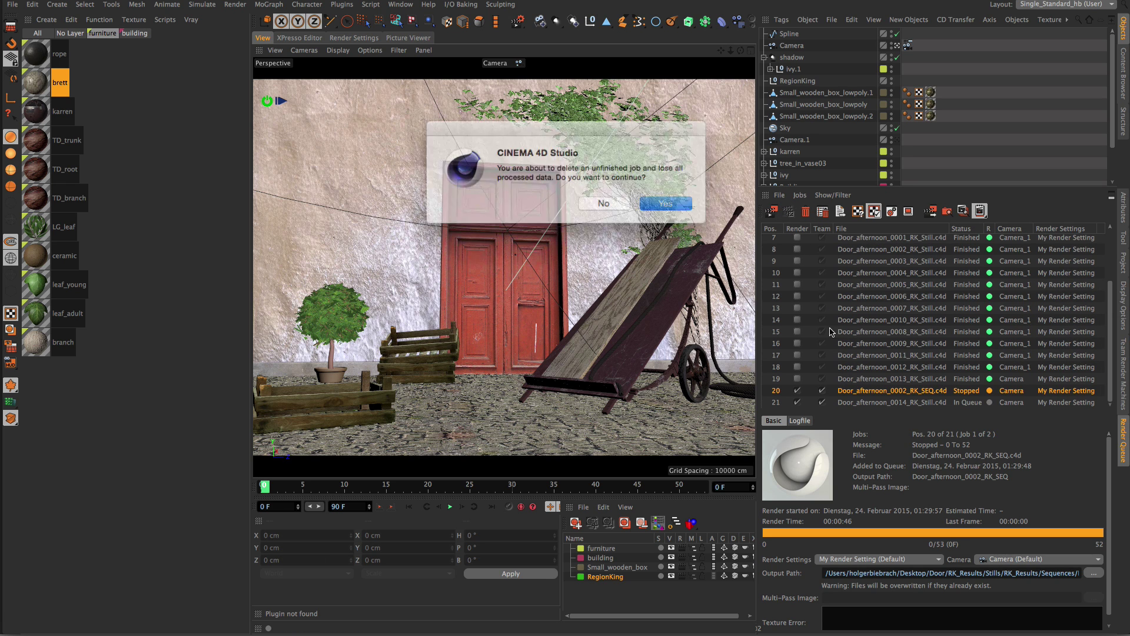
pyautogui.click(665, 202)
pyautogui.click(772, 211)
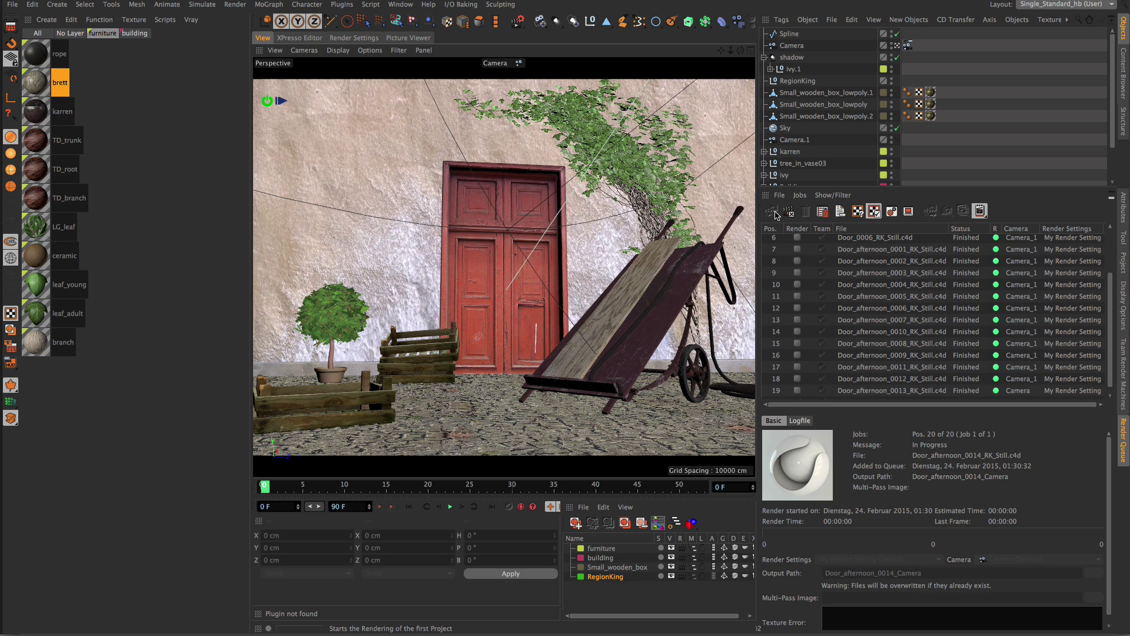
# Halve the render output size to 600 x 450 pixels with the ratio locked.
pyautogui.click(353, 38)
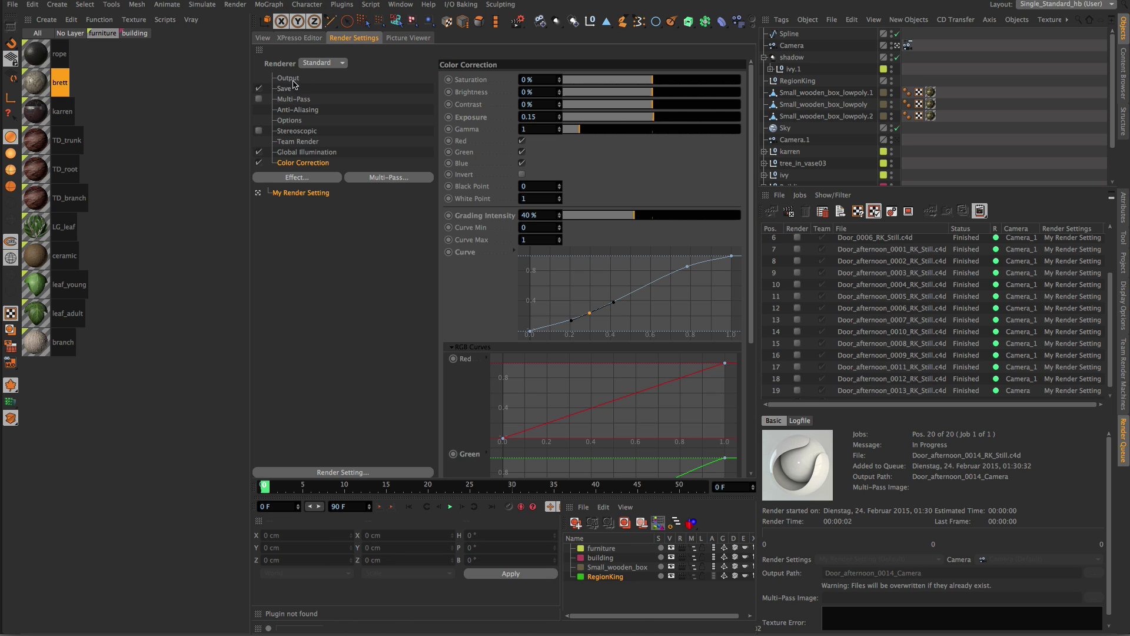
pyautogui.click(288, 77)
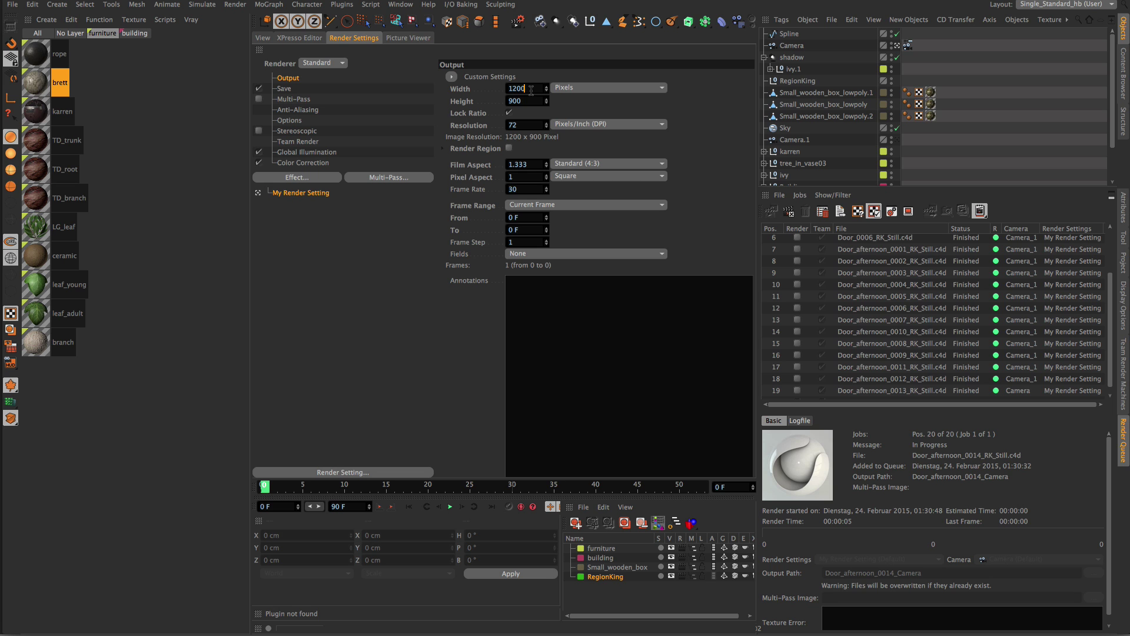
pyautogui.write('2')
pyautogui.press('Return')
# Turn on the RegionKing region in the Perspective view and send the sequence for frames 0 to 19 to the Render Queue.
pyautogui.click(263, 37)
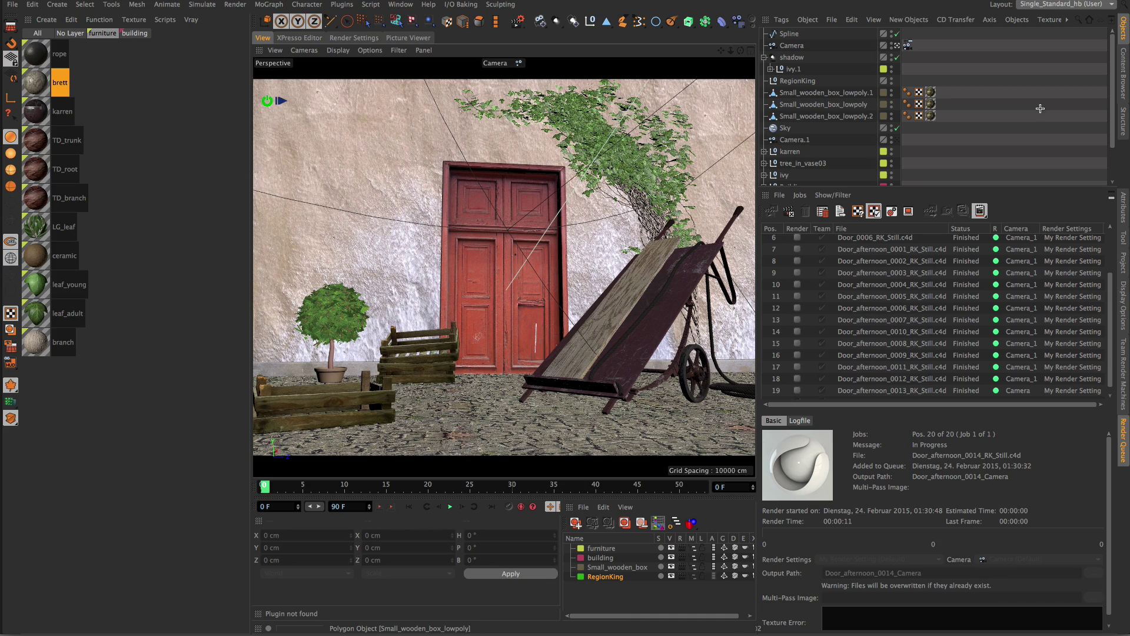
pyautogui.moveTo(302, 486); pyautogui.dragTo(75, 321)
pyautogui.click(266, 101)
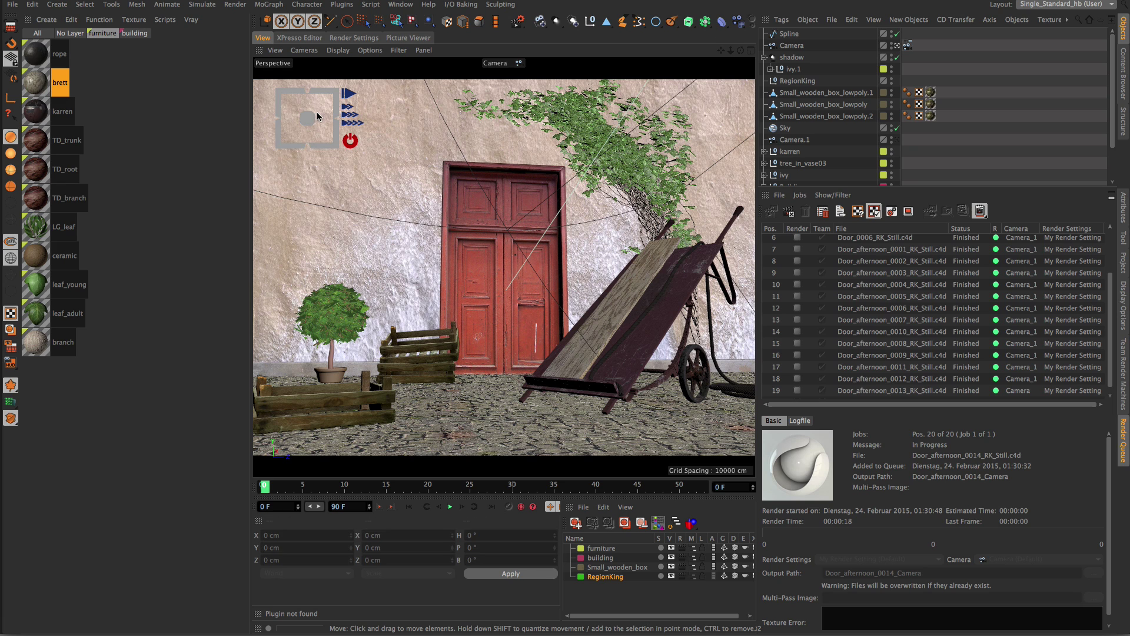
pyautogui.click(349, 118)
pyautogui.scroll(-1, 935, 354)
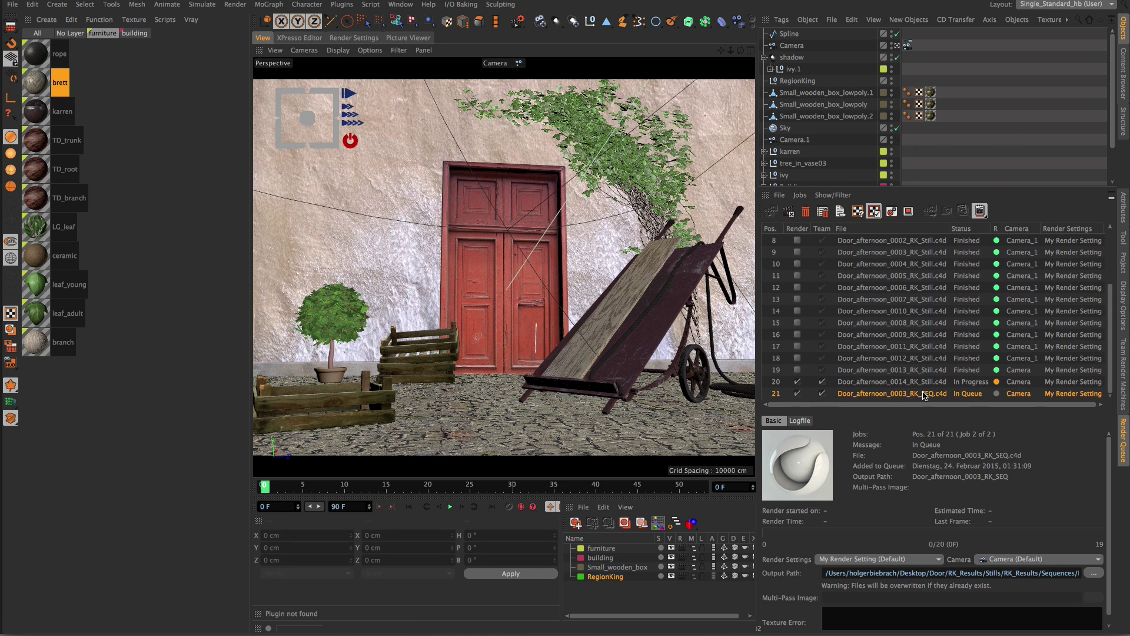
# Check the Door_afternoon_0014 still and Door_afternoon_0003 sequence jobs in the Render Queue.
pyautogui.click(921, 384)
pyautogui.click(920, 395)
pyautogui.click(928, 394)
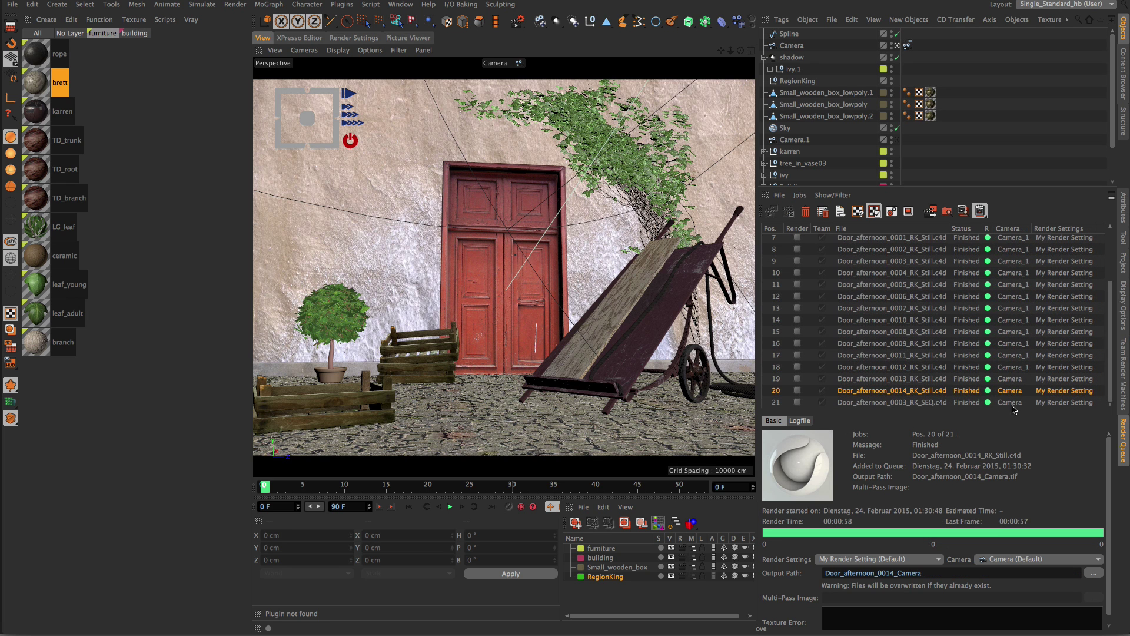
# Open the finished Door_afternoon_0003_RK_SEQ in the Picture Viewer and play the rendered camera move.
pyautogui.doubleClick(931, 406)
pyautogui.scroll(3, 472, 266)
pyautogui.scroll(-2, 471, 266)
pyautogui.scroll(2, 471, 266)
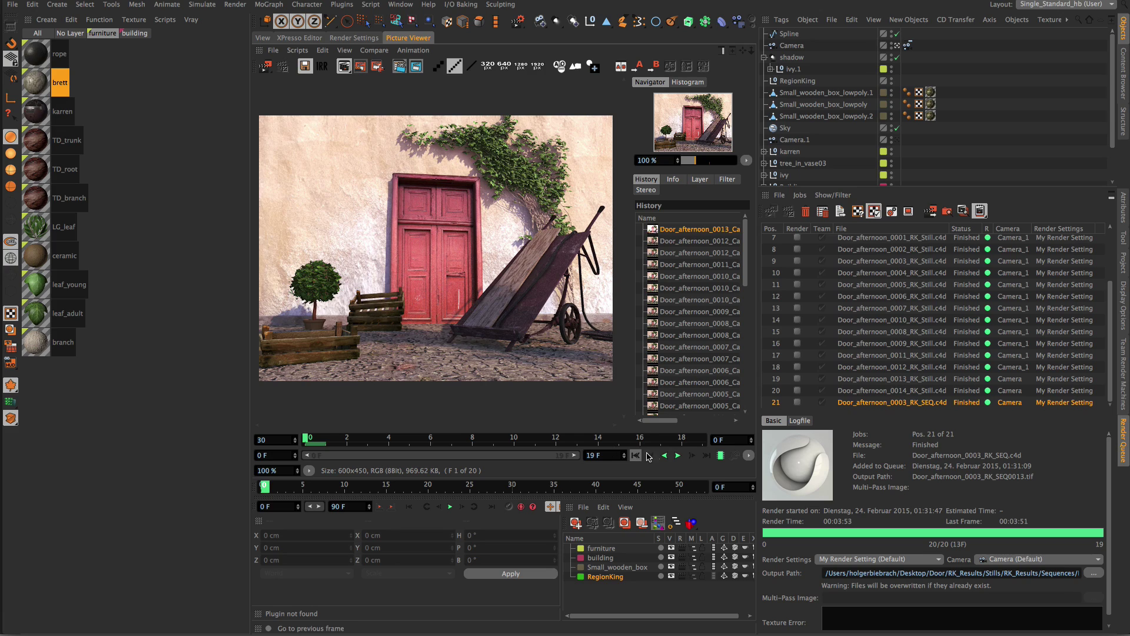
pyautogui.click(671, 456)
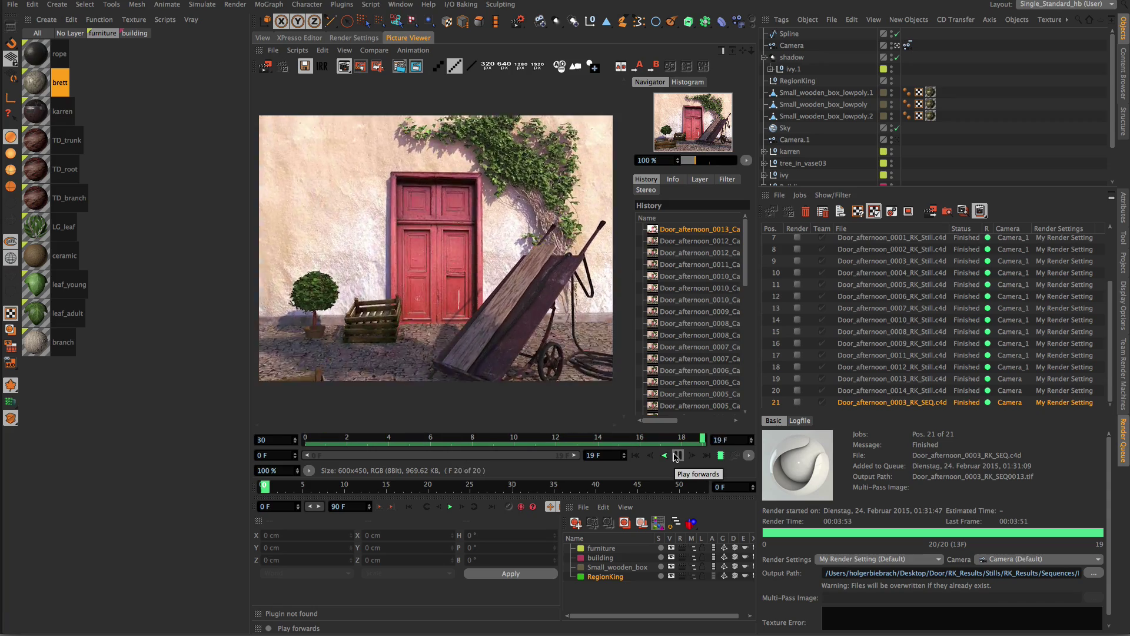
pyautogui.click(674, 454)
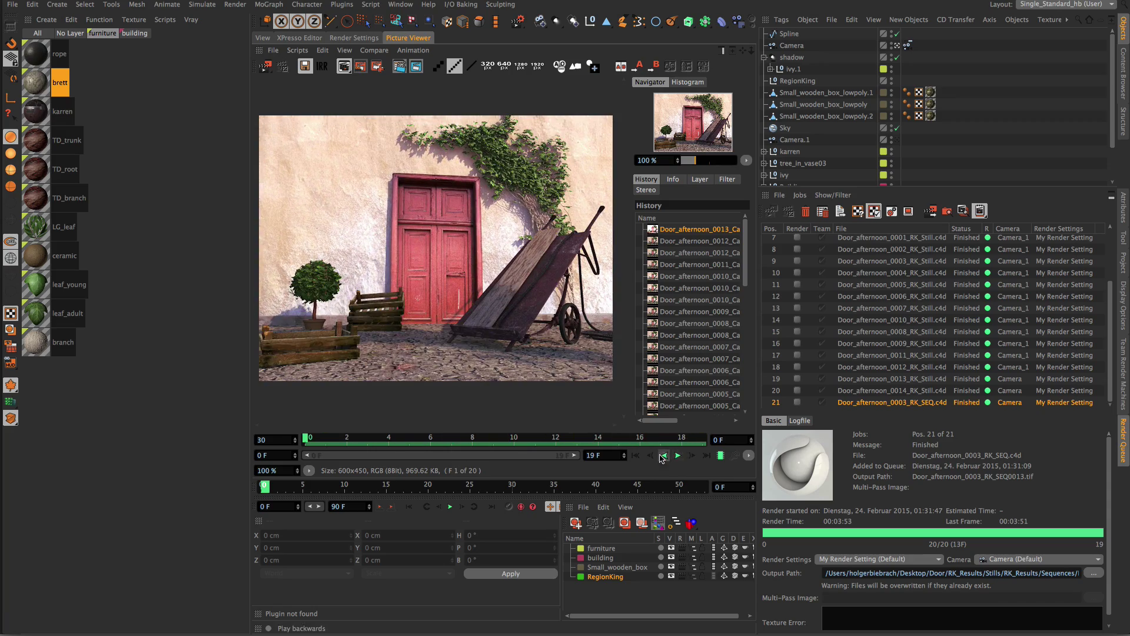
pyautogui.moveTo(633, 483)
pyautogui.mouseDown()
pyautogui.moveTo(642, 481)
pyautogui.moveTo(264, 484)
pyautogui.mouseUp()
# Set the render output's frame range to Manual, covering frames 0 to 19.
pyautogui.click(353, 37)
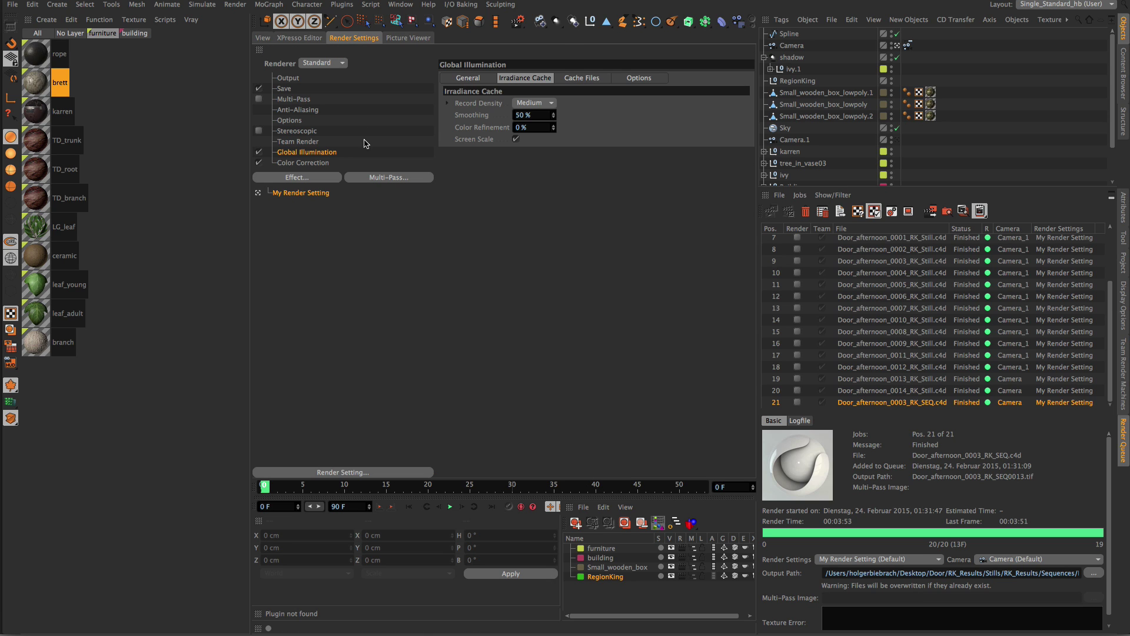
pyautogui.click(289, 79)
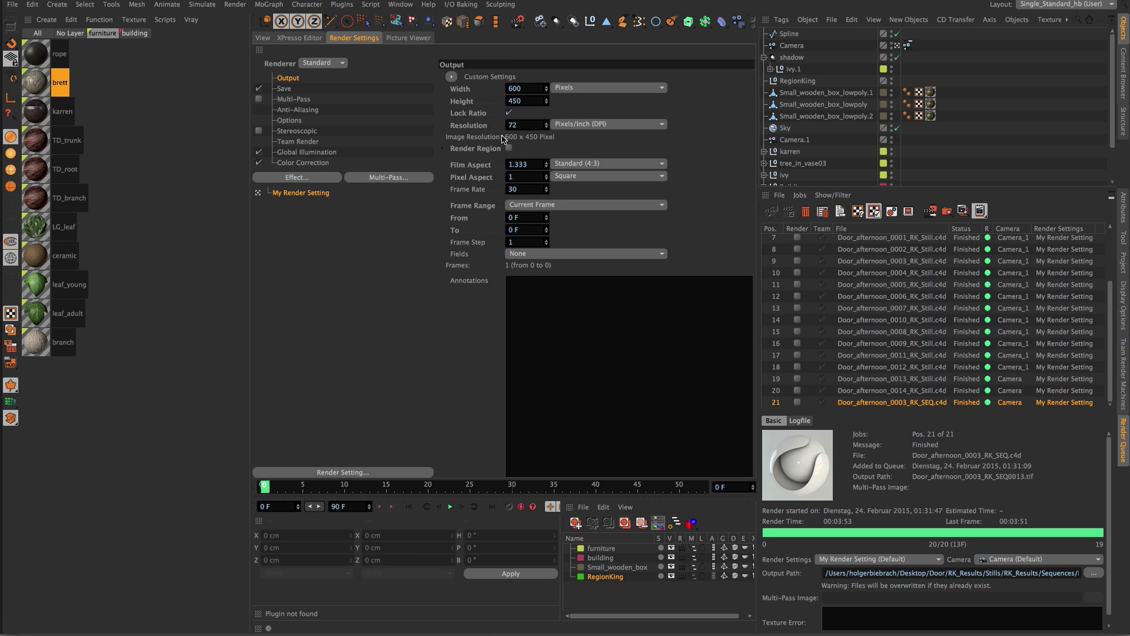
pyautogui.click(532, 206)
pyautogui.click(534, 224)
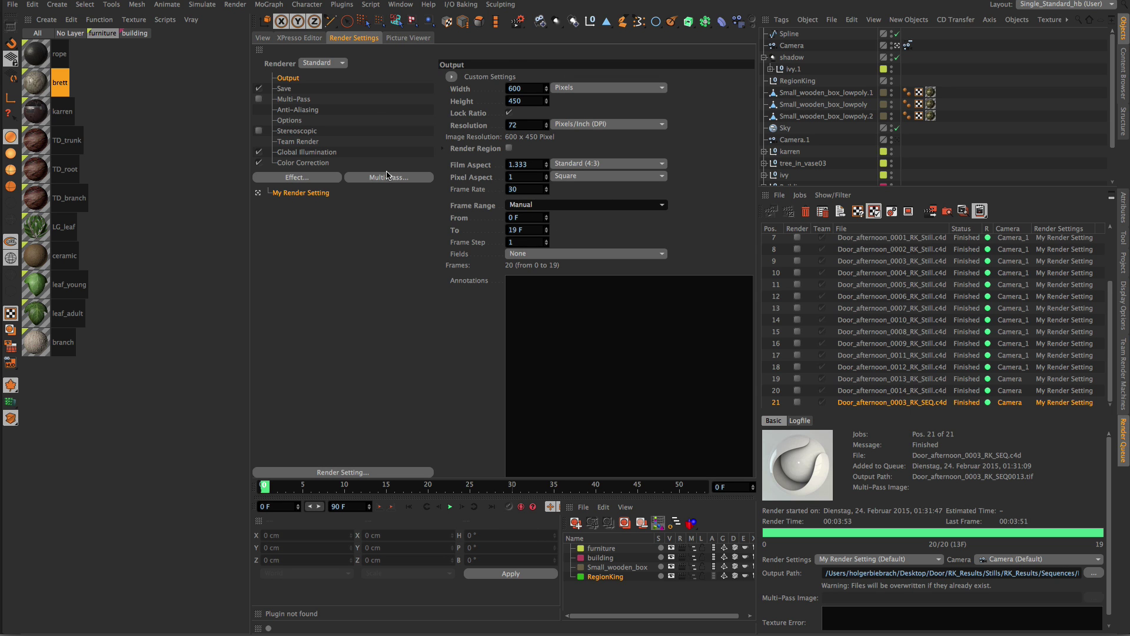
# Check the Perspective view against the rendered sequence in the Picture Viewer, showing the render at 80% zoom.
pyautogui.click(263, 37)
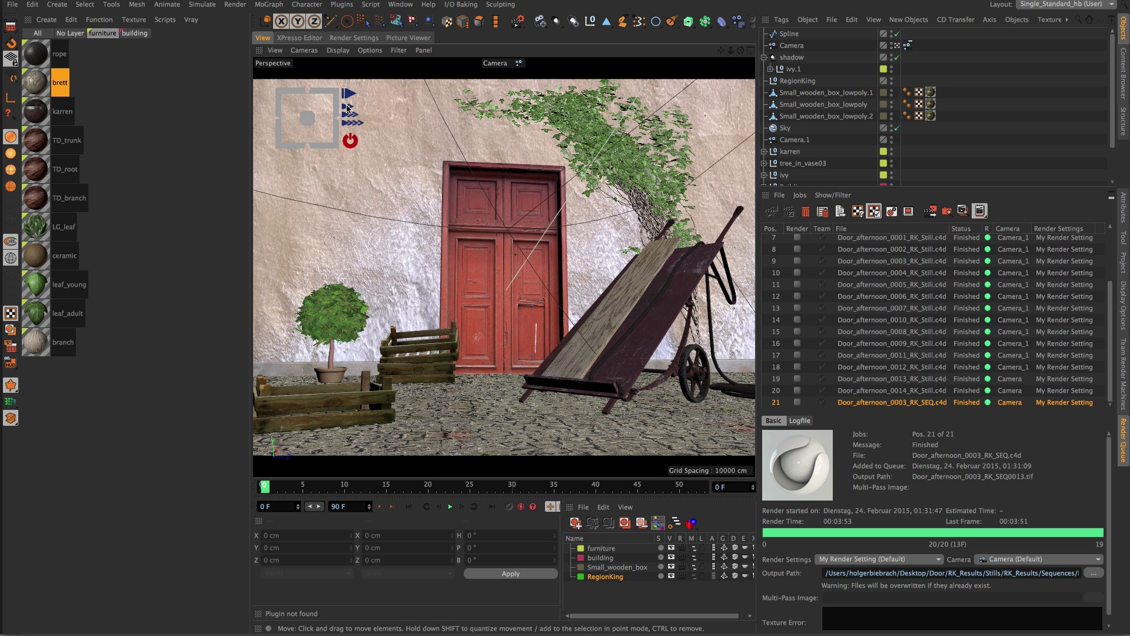
pyautogui.click(426, 39)
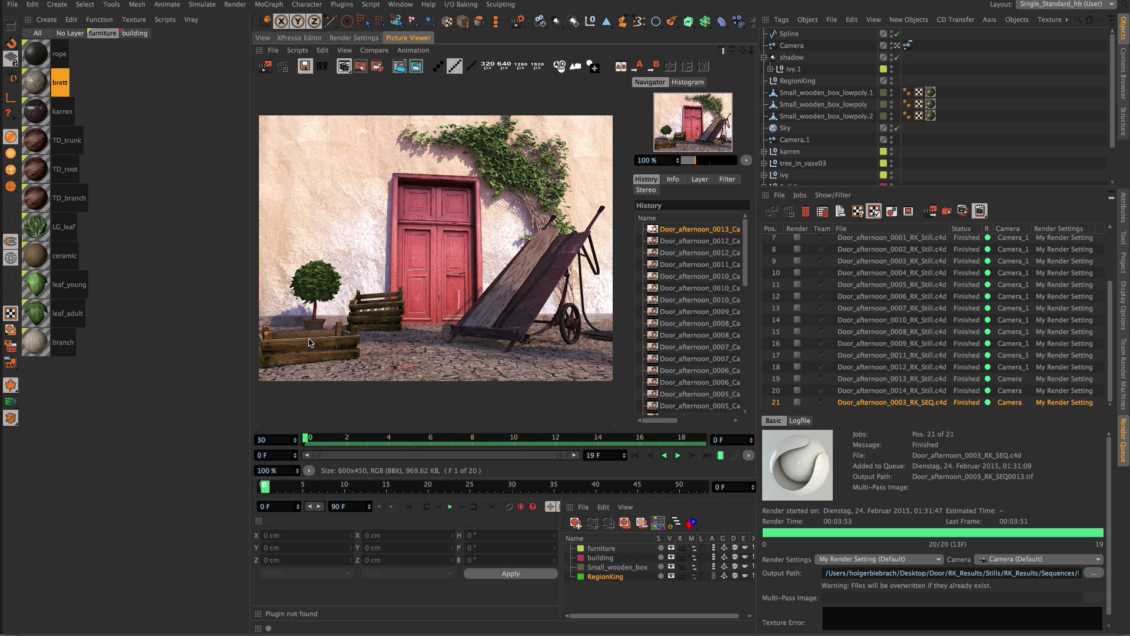
pyautogui.scroll(-1, 528, 246)
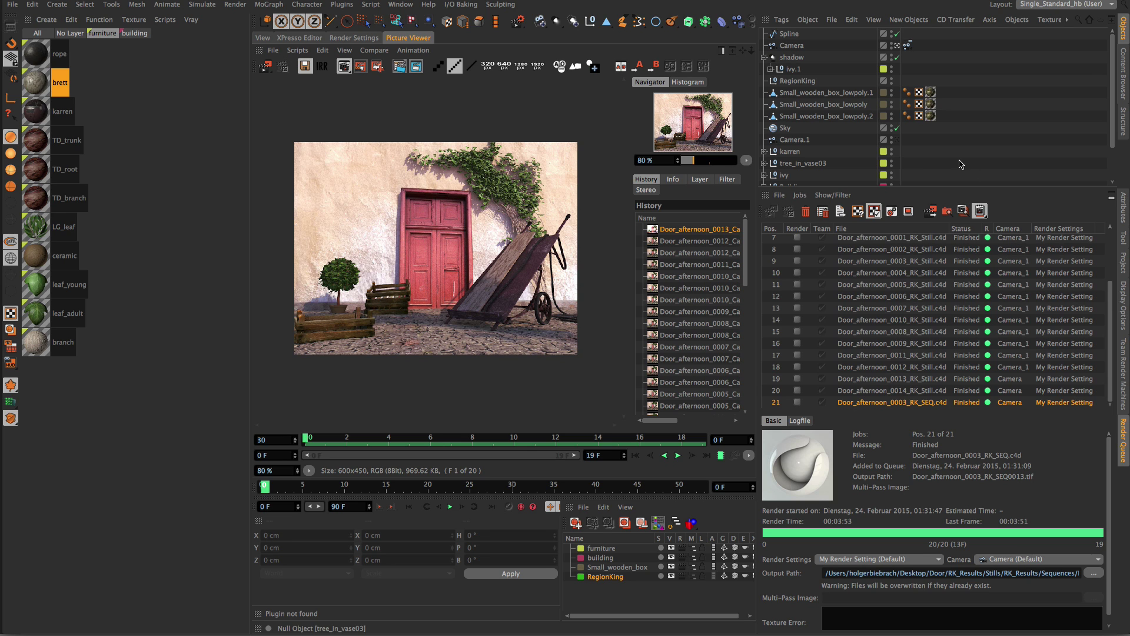
# Review the details of the earlier still jobs in the Render Queue, from Door_0001_RK_Still to Door_afternoon_0001_RK_Still.
pyautogui.scroll(2, 886, 309)
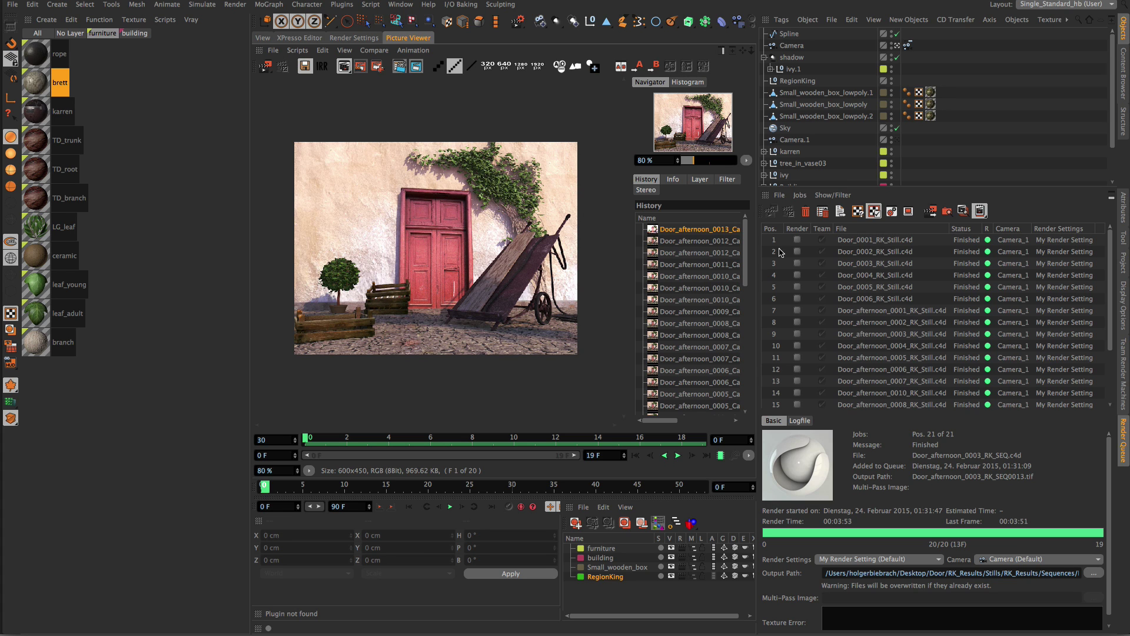
pyautogui.click(893, 241)
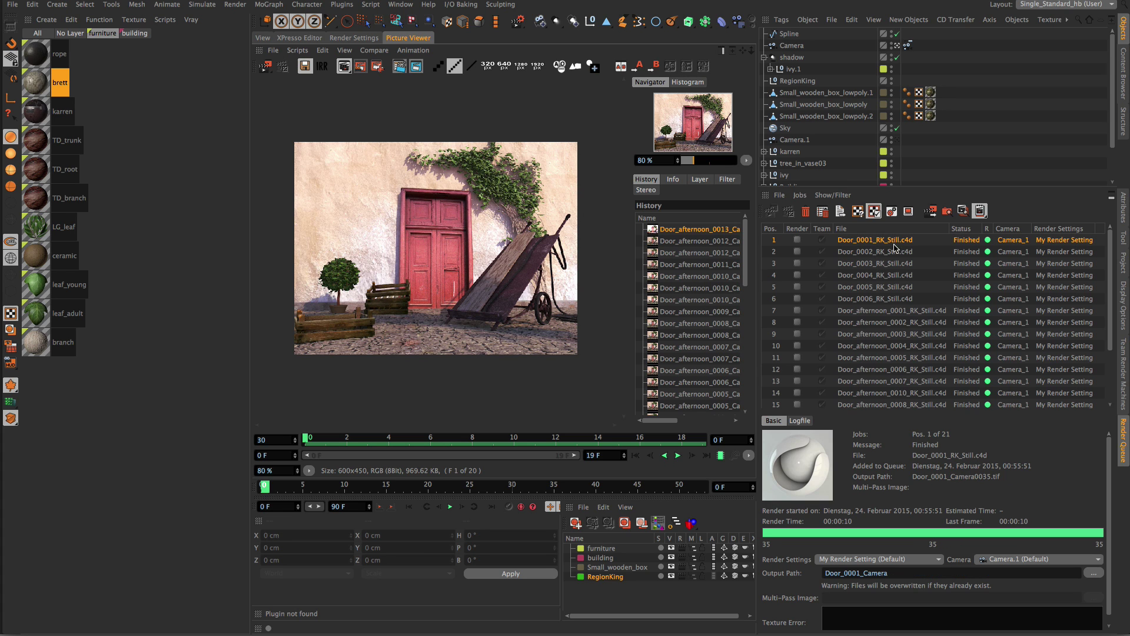
pyautogui.click(892, 253)
pyautogui.click(891, 265)
pyautogui.click(889, 277)
pyautogui.click(882, 299)
pyautogui.click(882, 311)
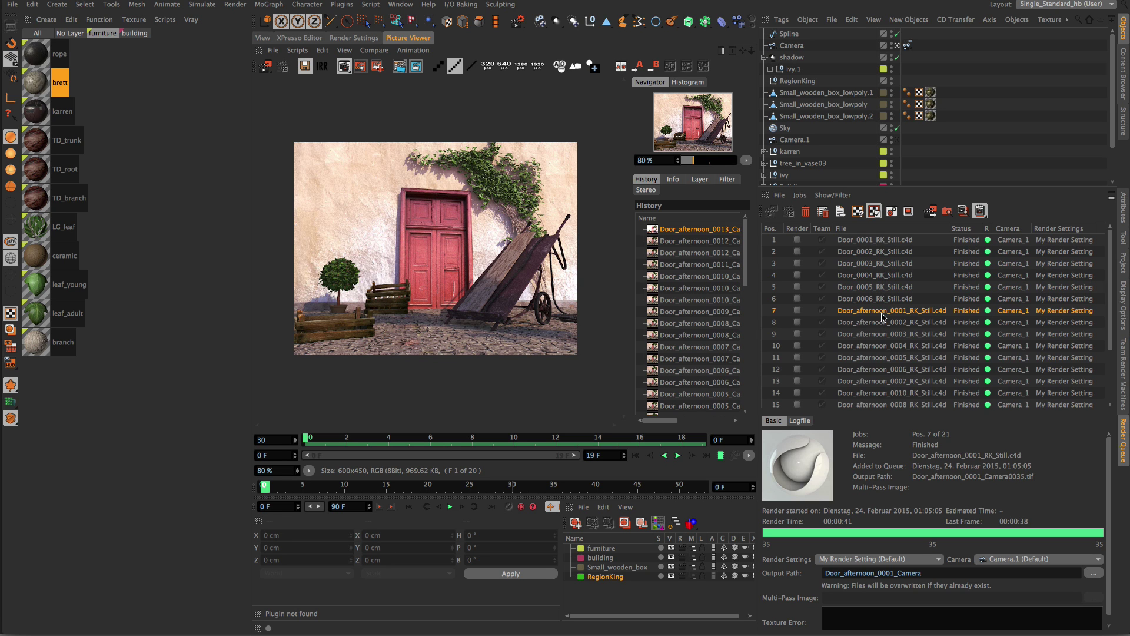